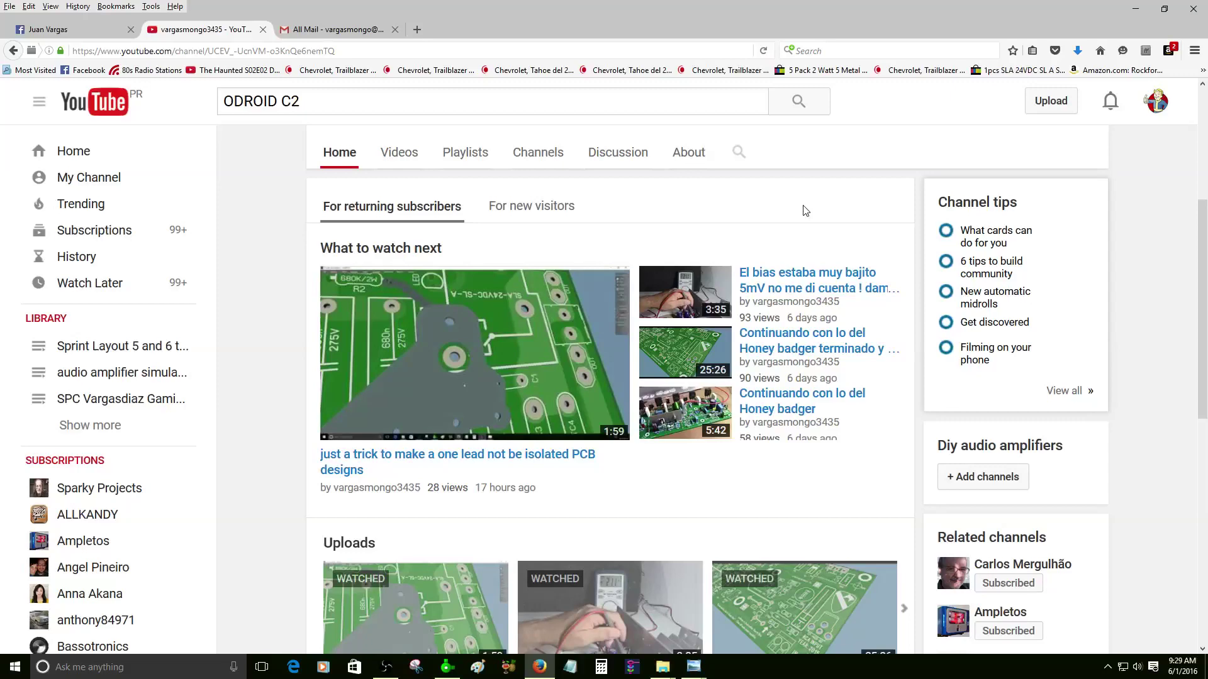
- Open the Windows Start menu over the YouTube channel page in Firefox
left_click(15, 667)
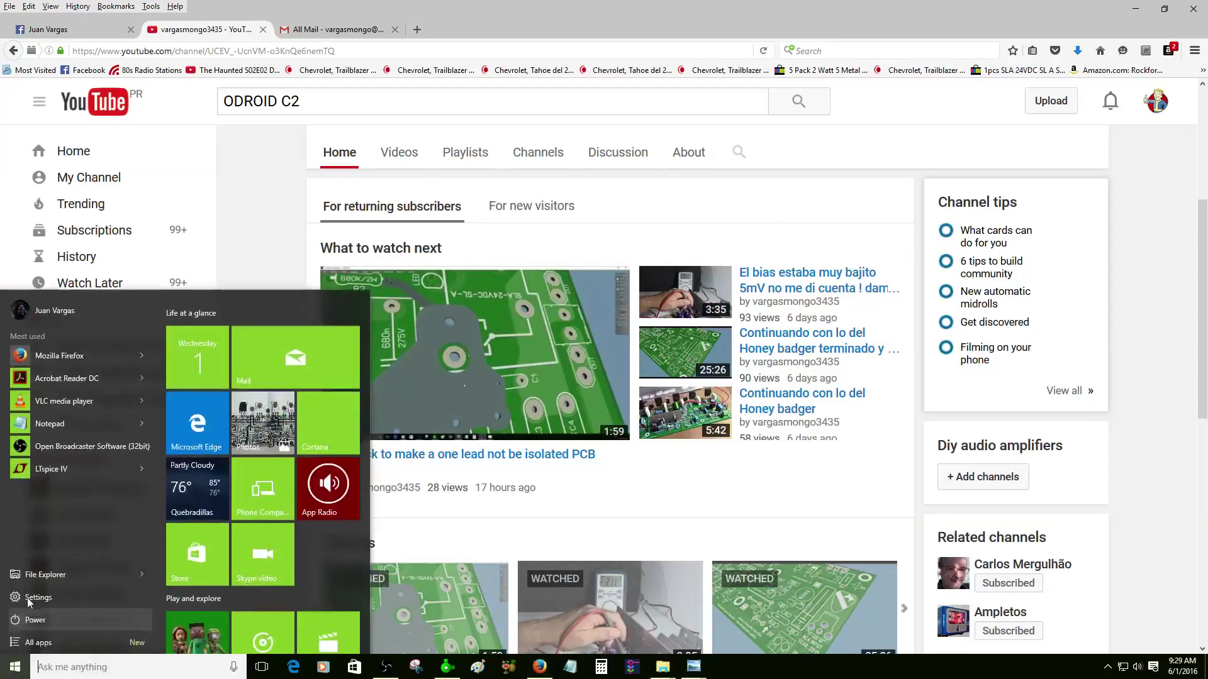
- Browse File Explorer to USB Drive (F:) and open soft-star tweaked.zofzproj
left_click(46, 574)
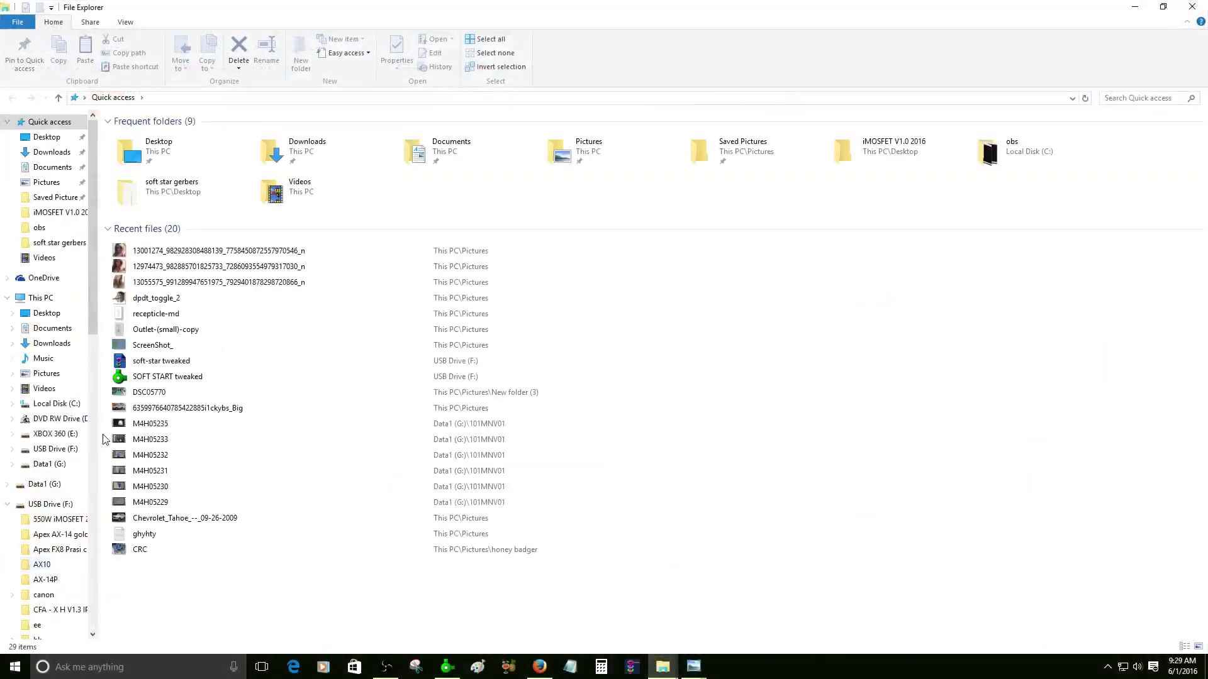
left_click(57, 449)
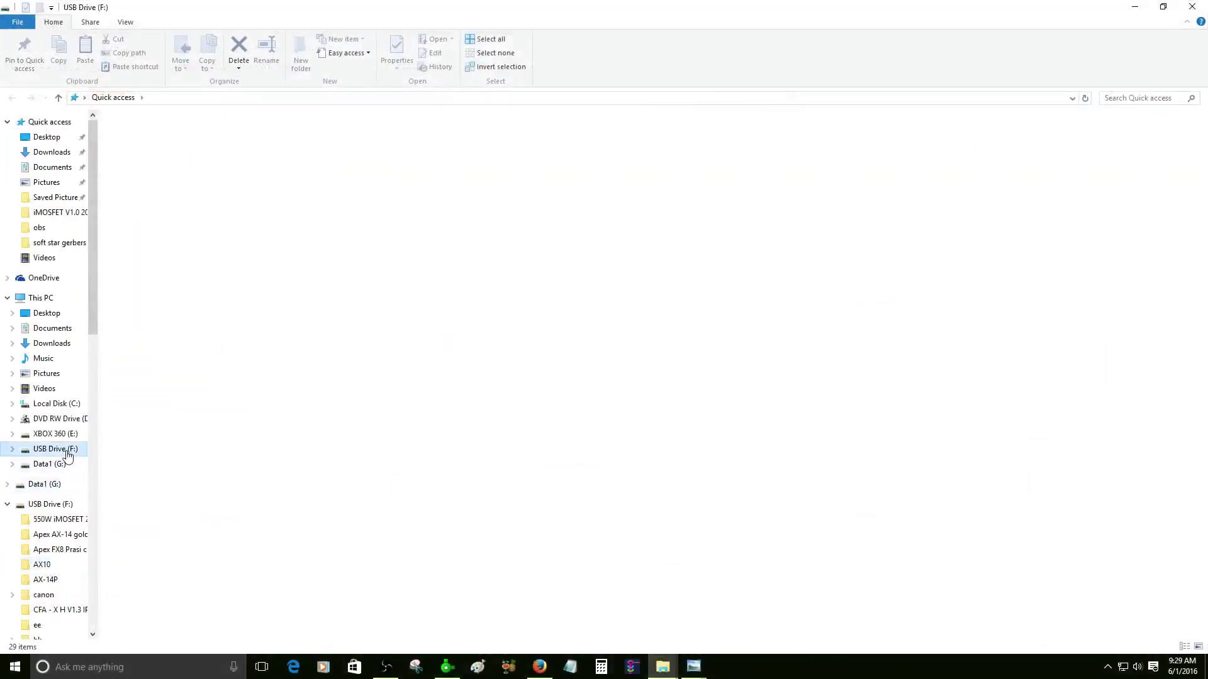
scroll(811, 409, "down", 10)
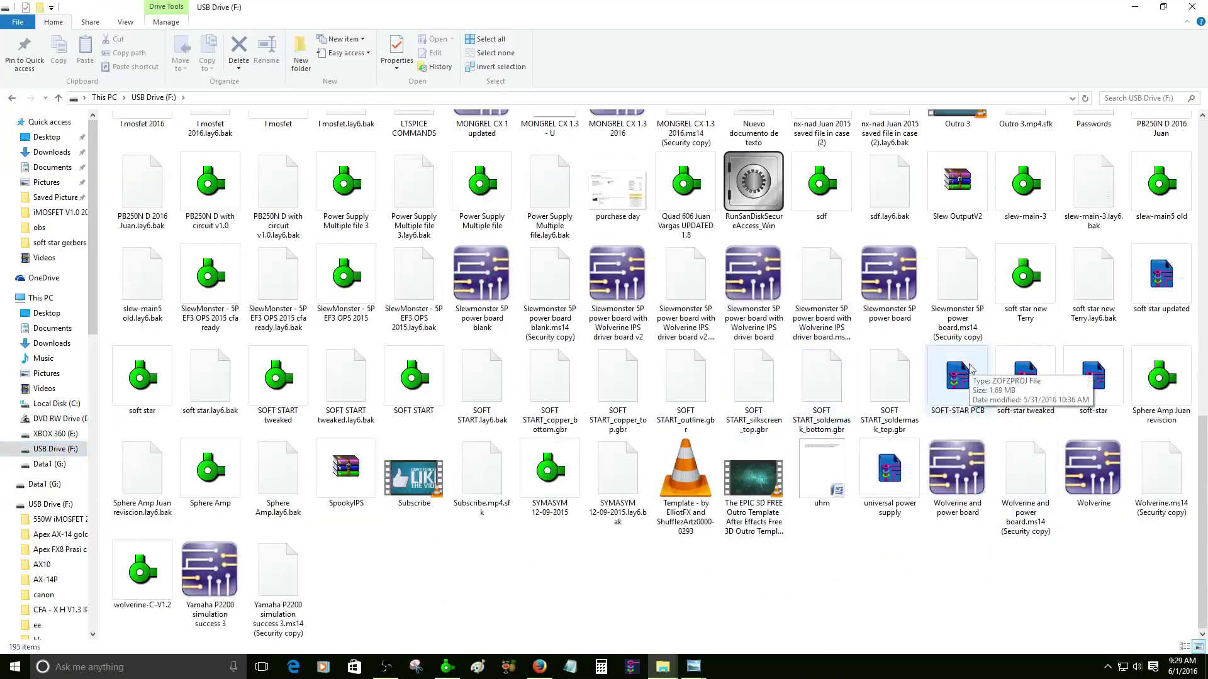
left_click(1026, 378)
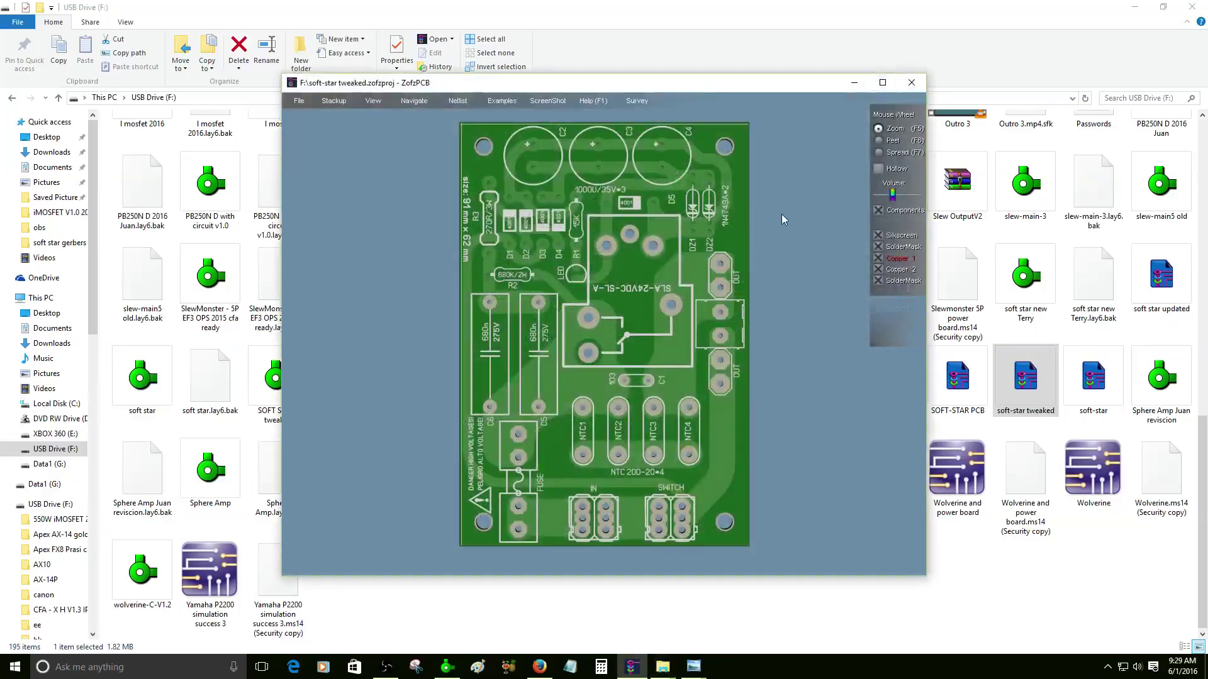
- Close the soft-star tweaked board view in ZofzPCB
left_click_drag(601, 301, 598, 271)
scroll(598, 272, "up", 8)
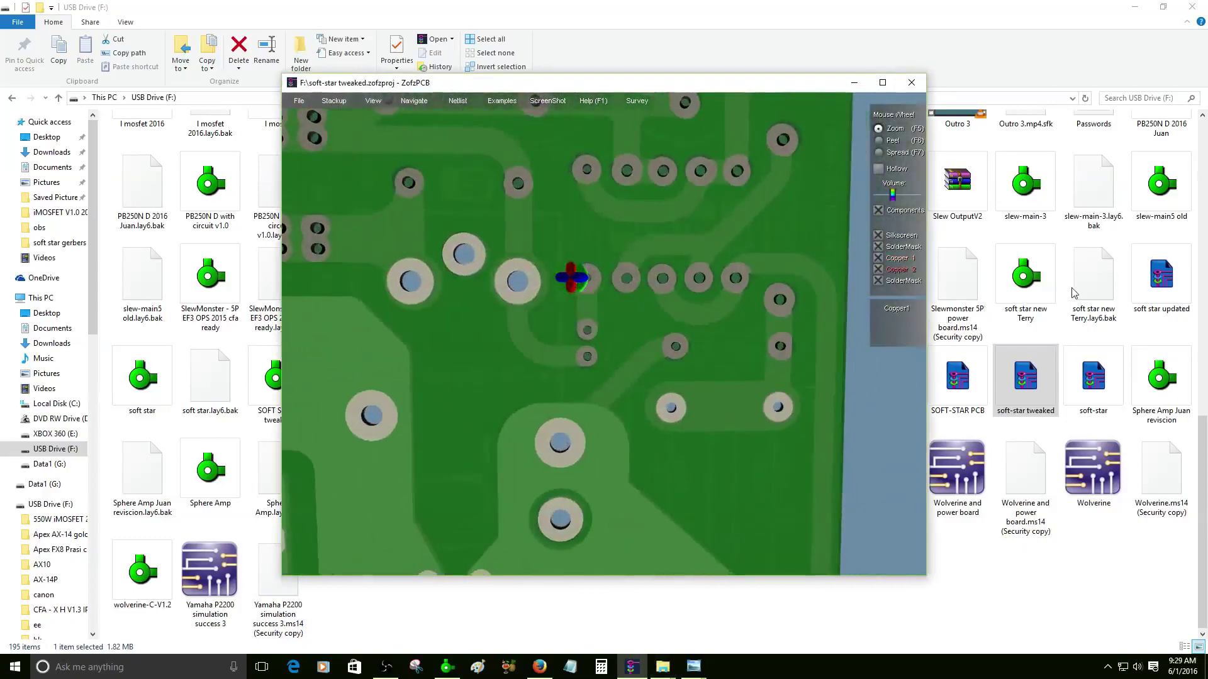
scroll(836, 207, "down", 5)
left_click(912, 85)
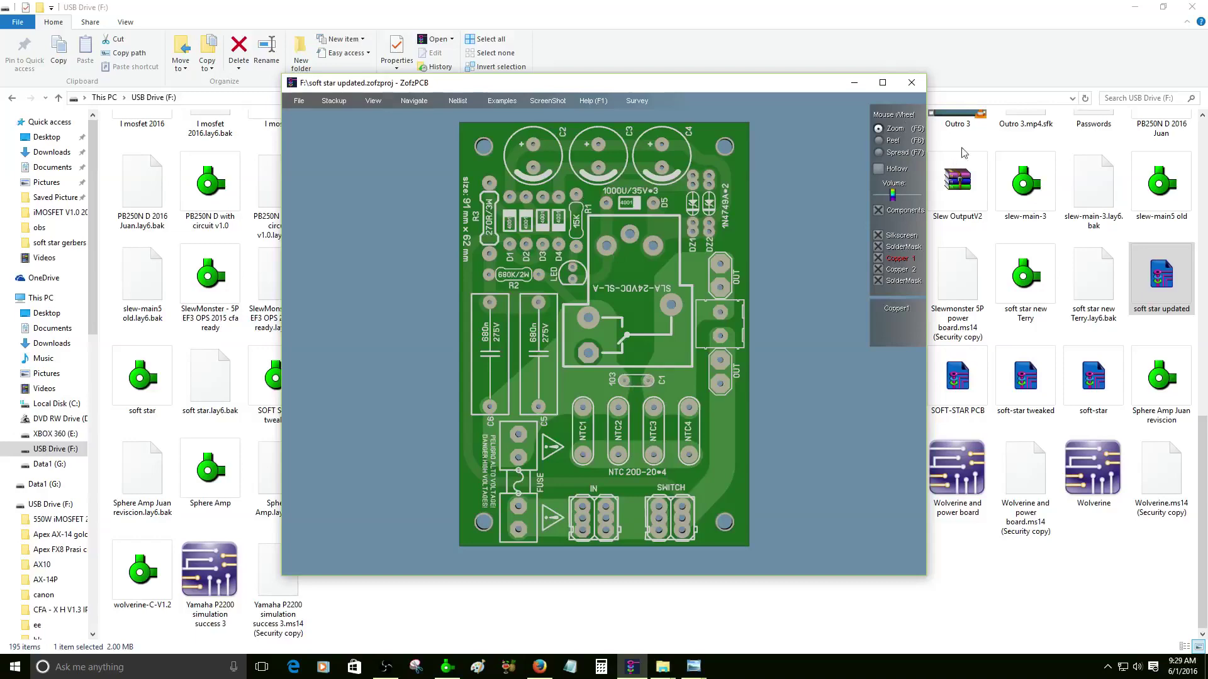
- Maximize the soft star updated board, flip it to the copper underside, then back to top-down
left_click(882, 82)
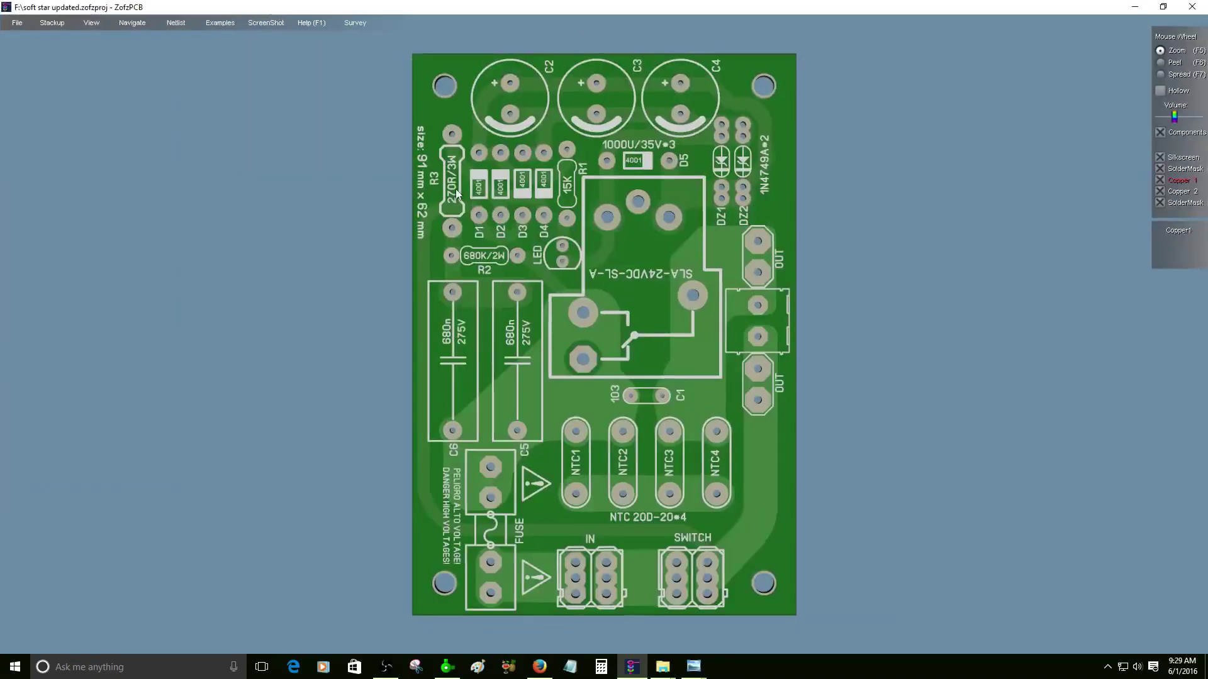
scroll(602, 240, "up", 5)
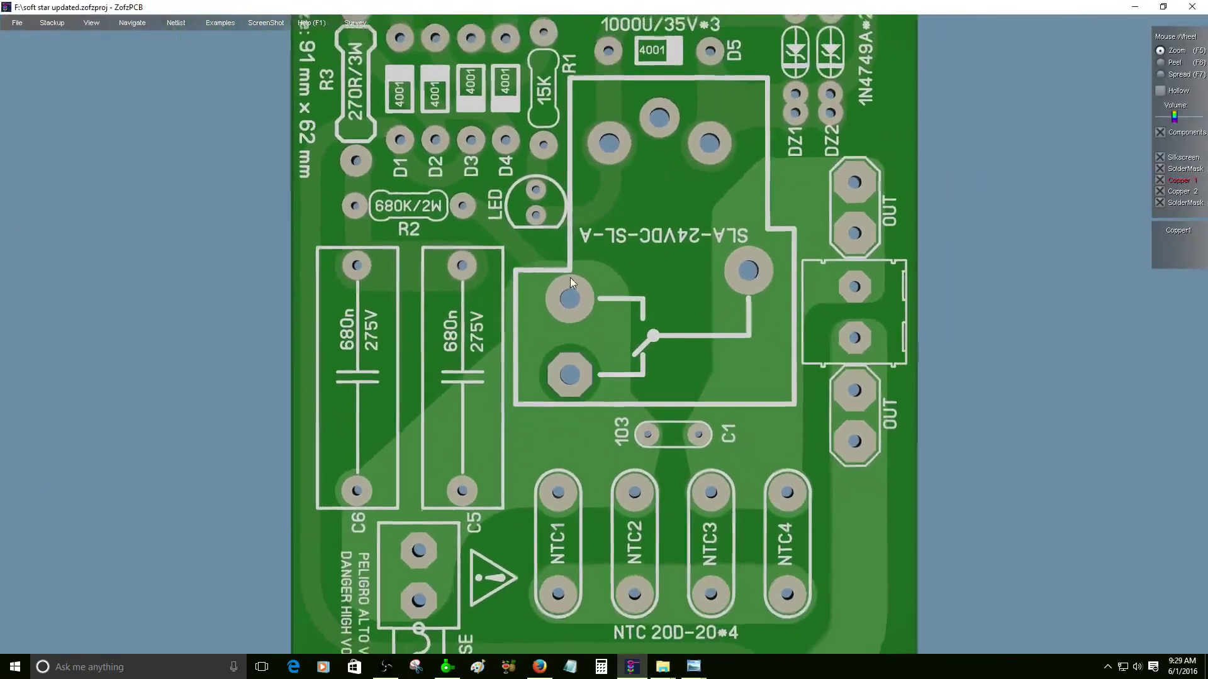
left_click_drag(570, 277, 1062, 175)
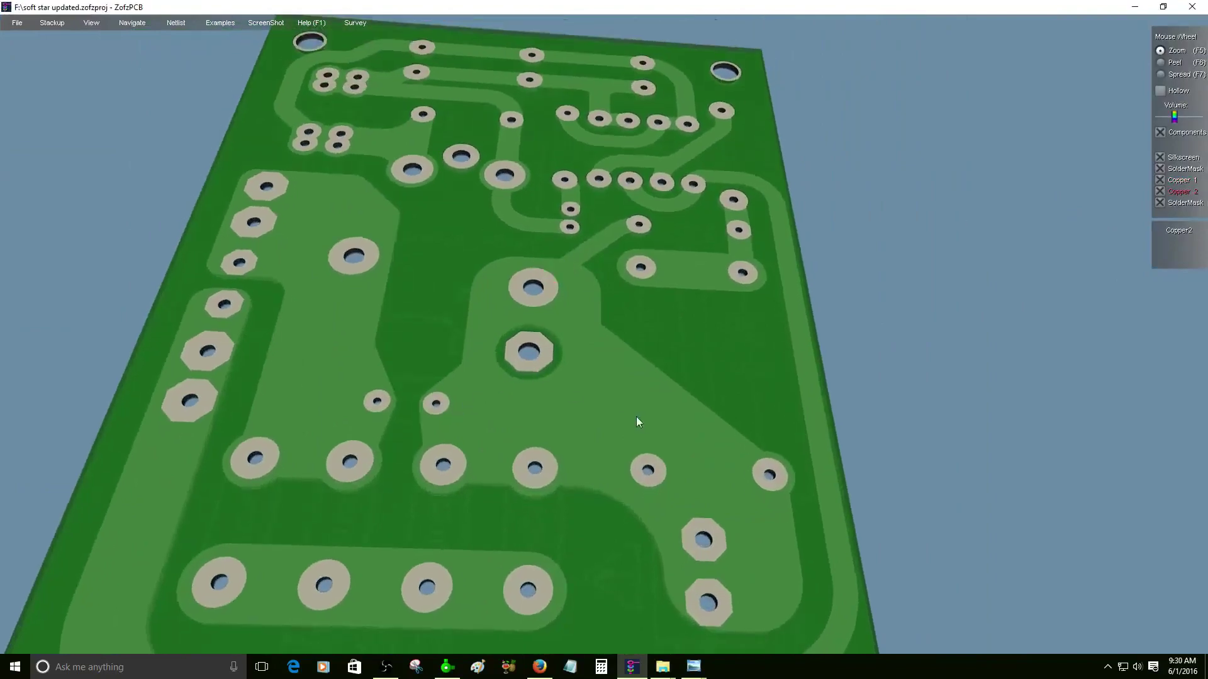
mouse_move(636, 417)
left_mouse_down()
mouse_move(360, 353)
mouse_move(226, 168)
mouse_move(407, 384)
mouse_move(381, 331)
left_mouse_up()
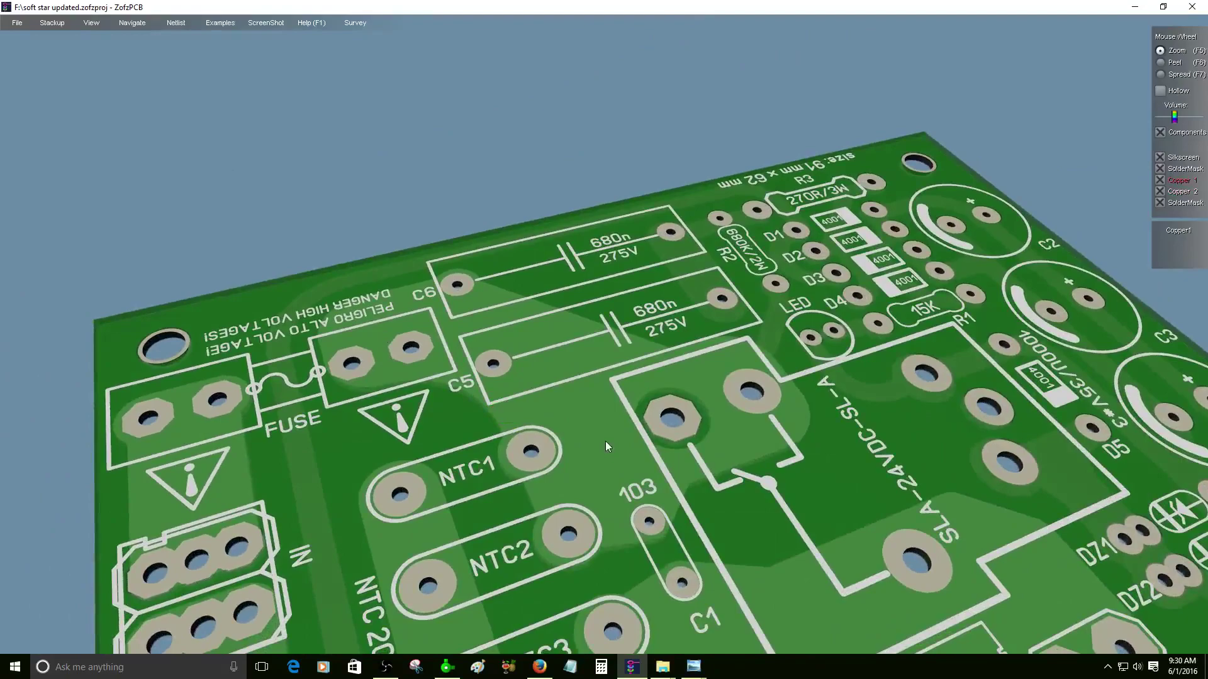
left_click_drag(614, 440, 707, 427)
scroll(999, 395, "up", 3)
scroll(999, 395, "down", 3)
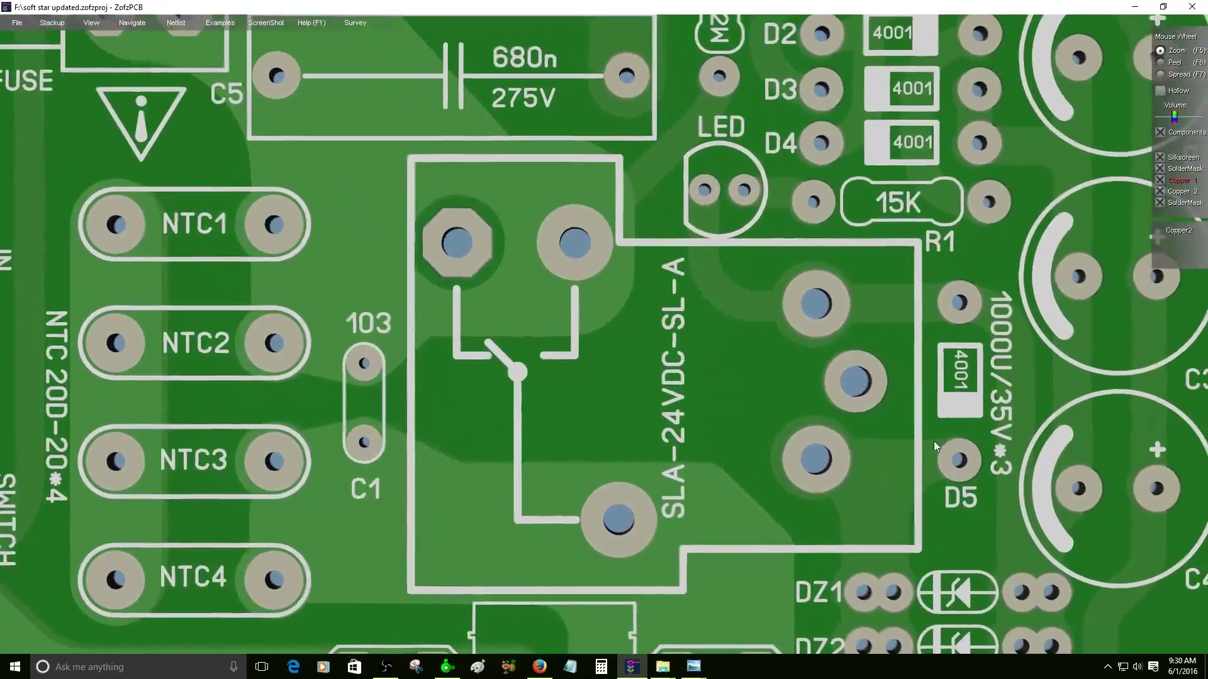
- Tilt the board back into 3D perspective, zoom, and open the View display options
left_click_drag(802, 451, 795, 318)
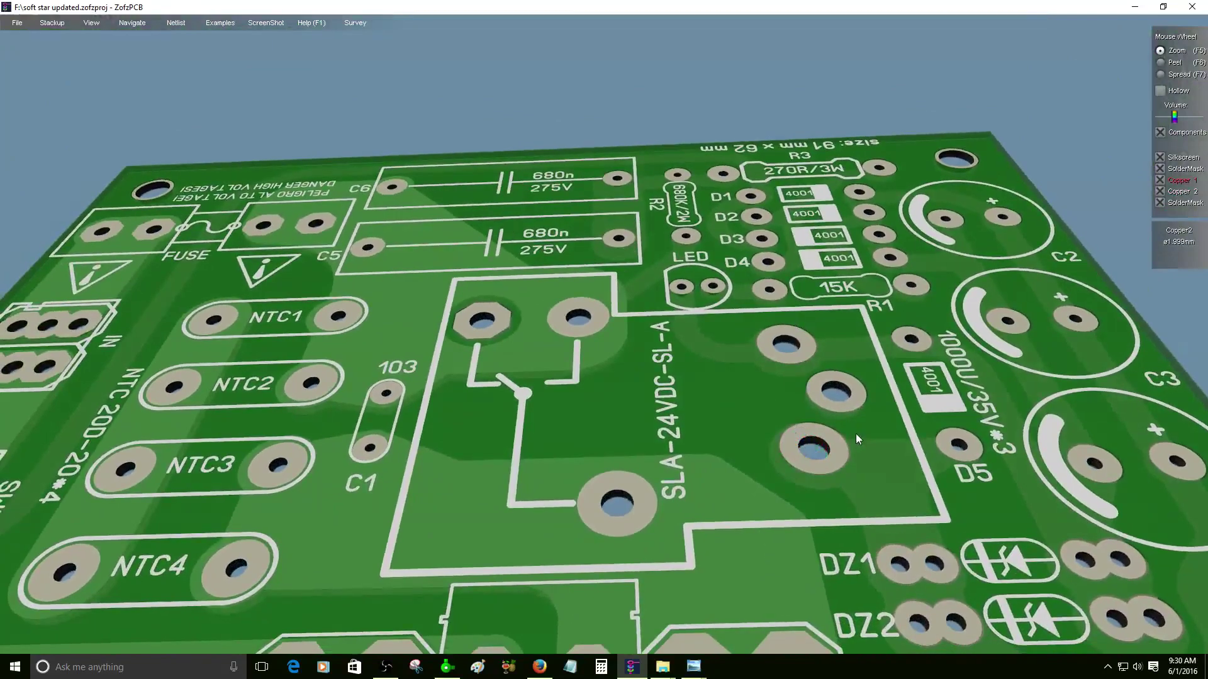
scroll(841, 455, "up", 4)
scroll(535, 318, "up", 3)
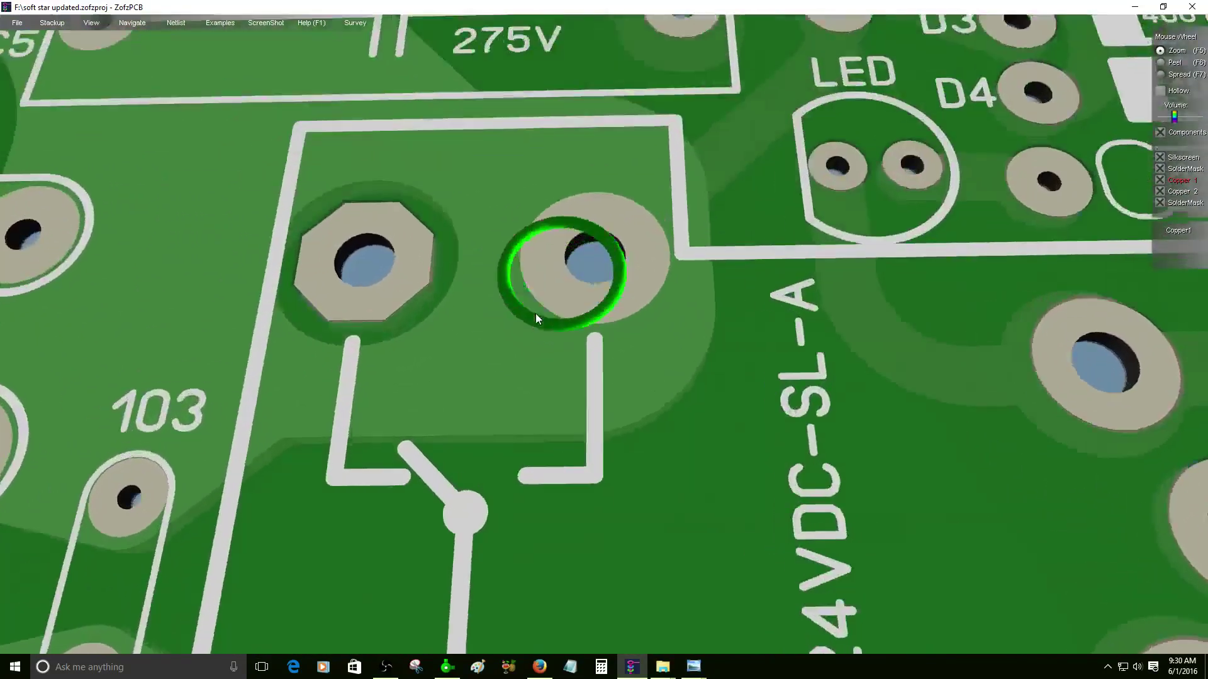
scroll(536, 319, "down", 6)
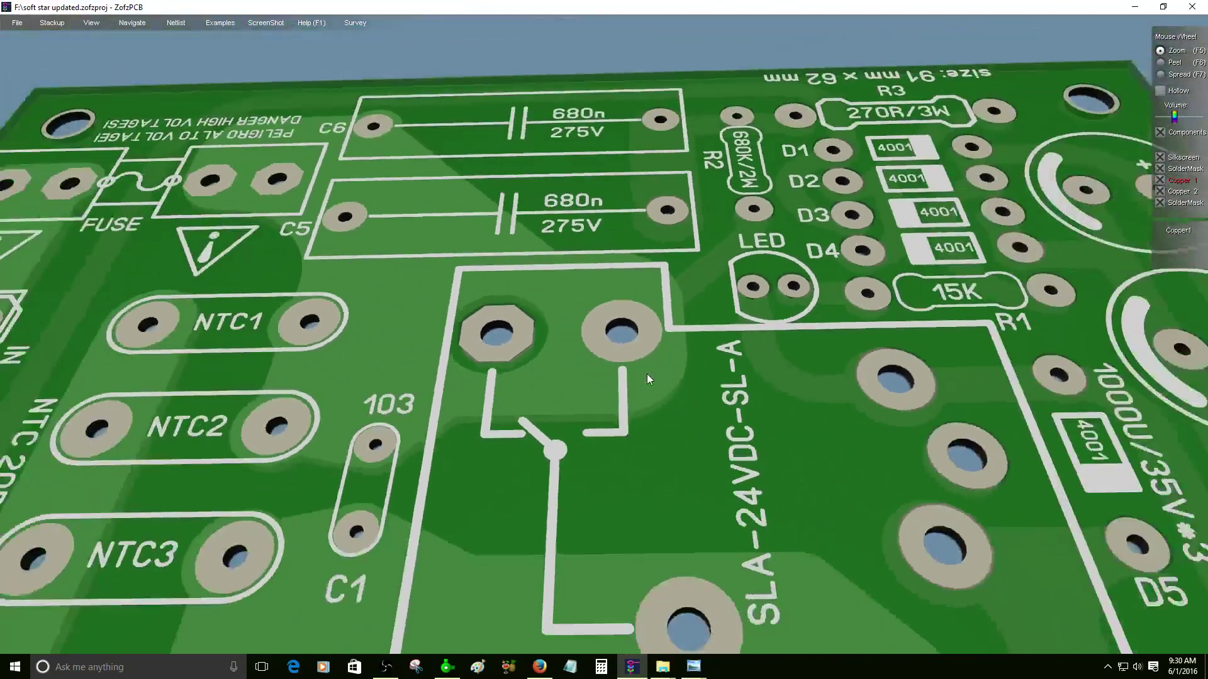
scroll(647, 374, "down", 3)
left_click(95, 23)
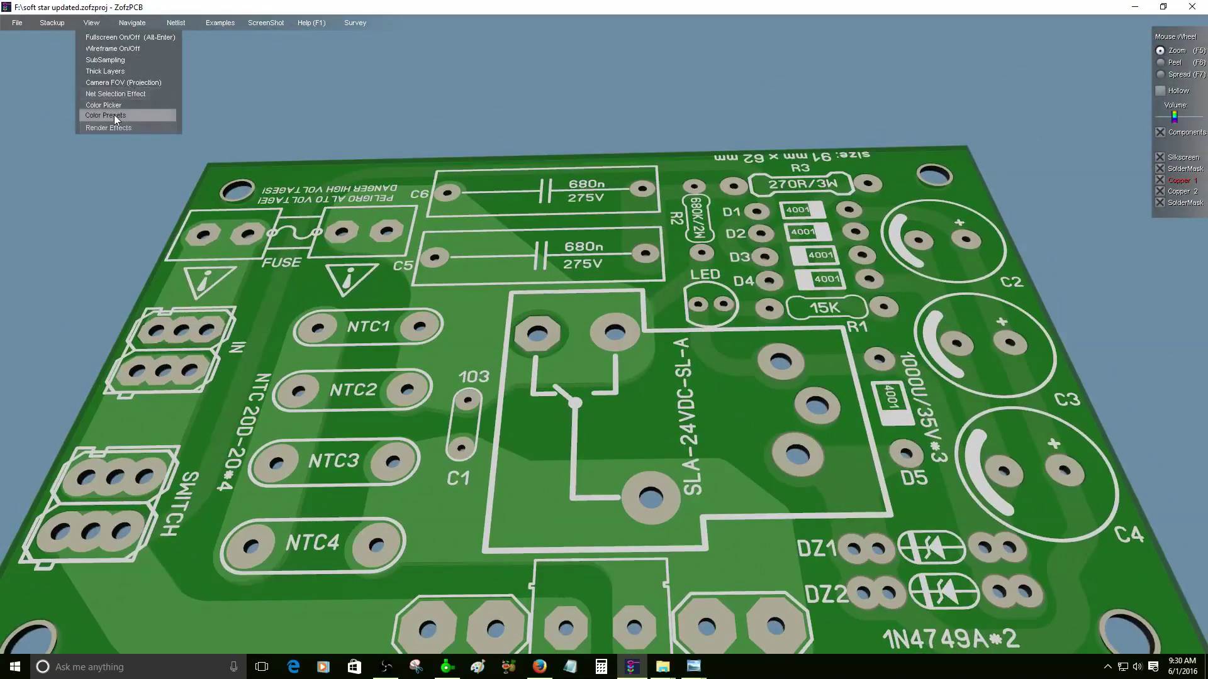
- Lighten the Background colour to light sky blue with the Color Picker's V slider
mouse_move(114, 114)
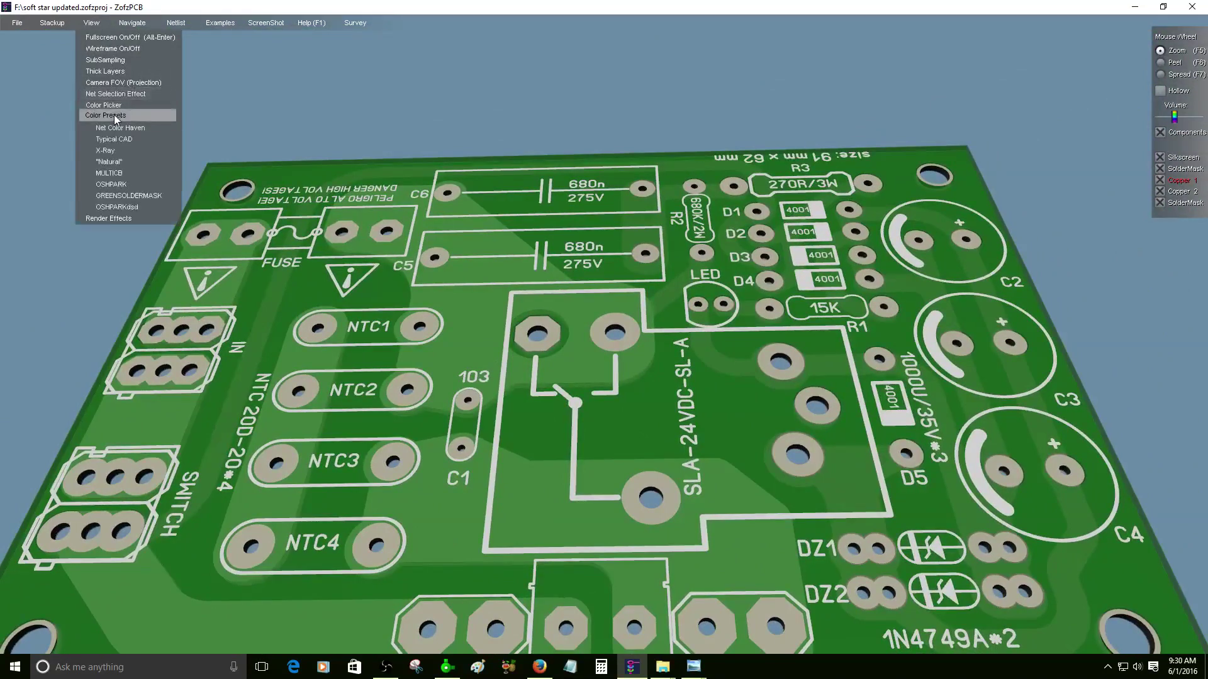
left_click(116, 109)
left_click_drag(692, 257, 259, 195)
left_click_drag(333, 261, 379, 267)
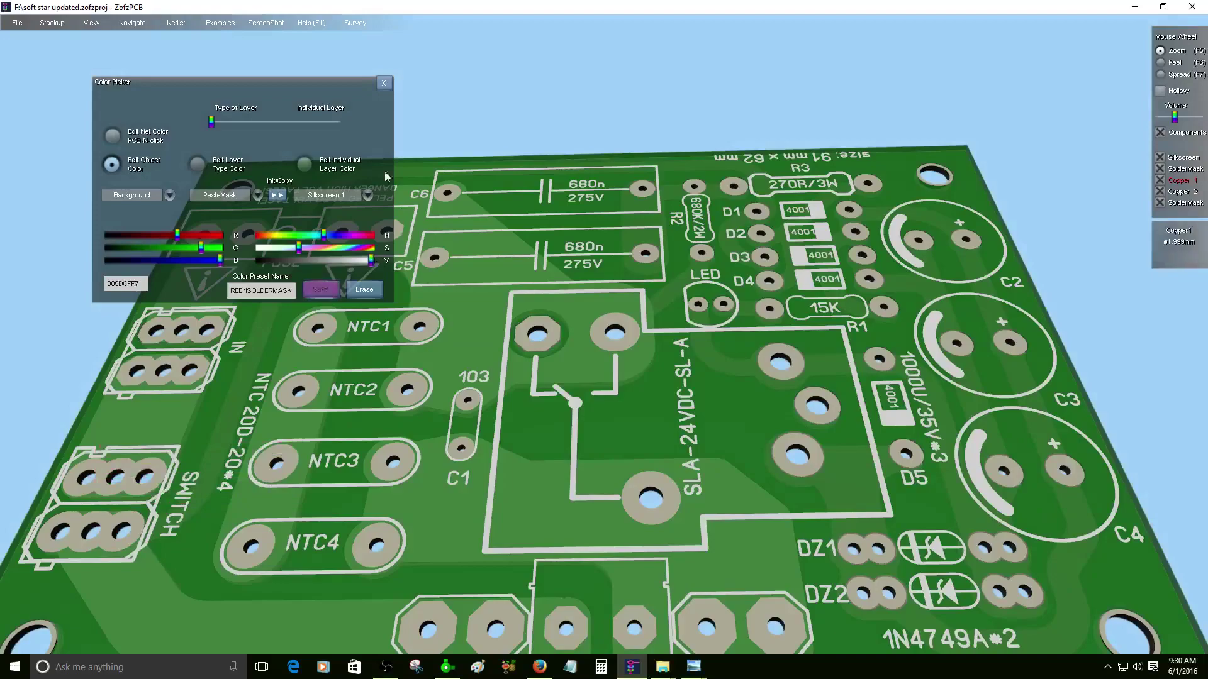
left_click(383, 83)
- Orbit and zoom the board to review it from several angles, including the underside
left_click_drag(493, 357, 417, 433)
scroll(462, 426, "down", 5)
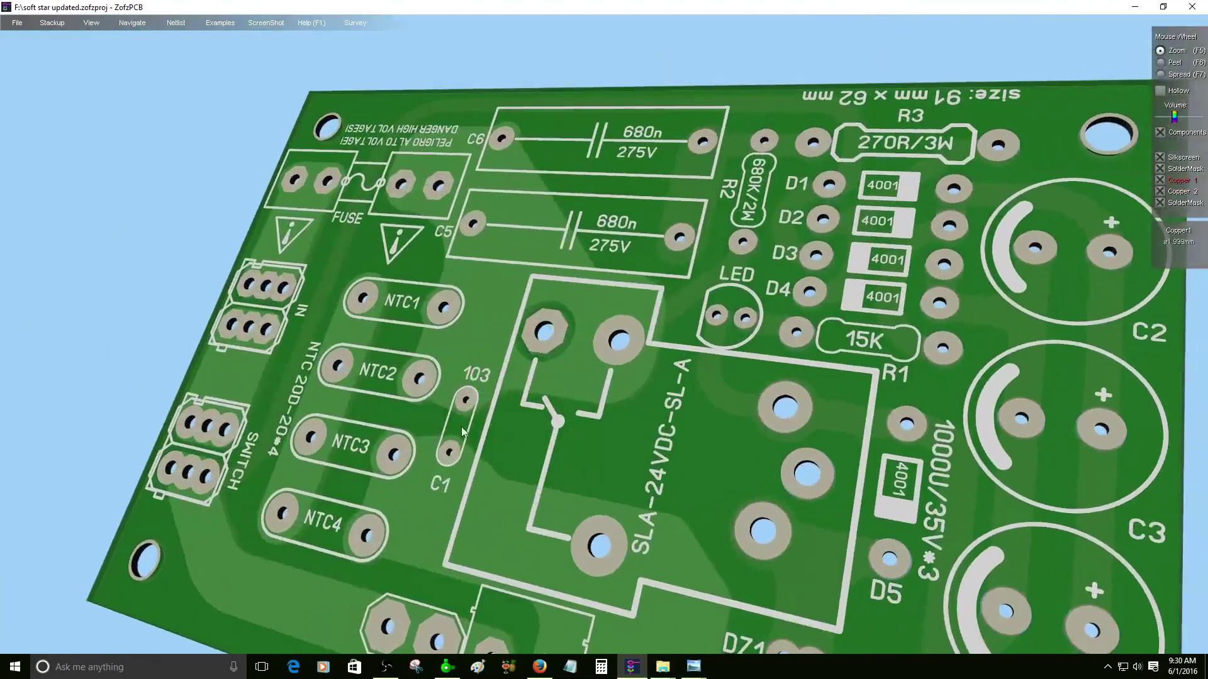
scroll(511, 415, "up", 5)
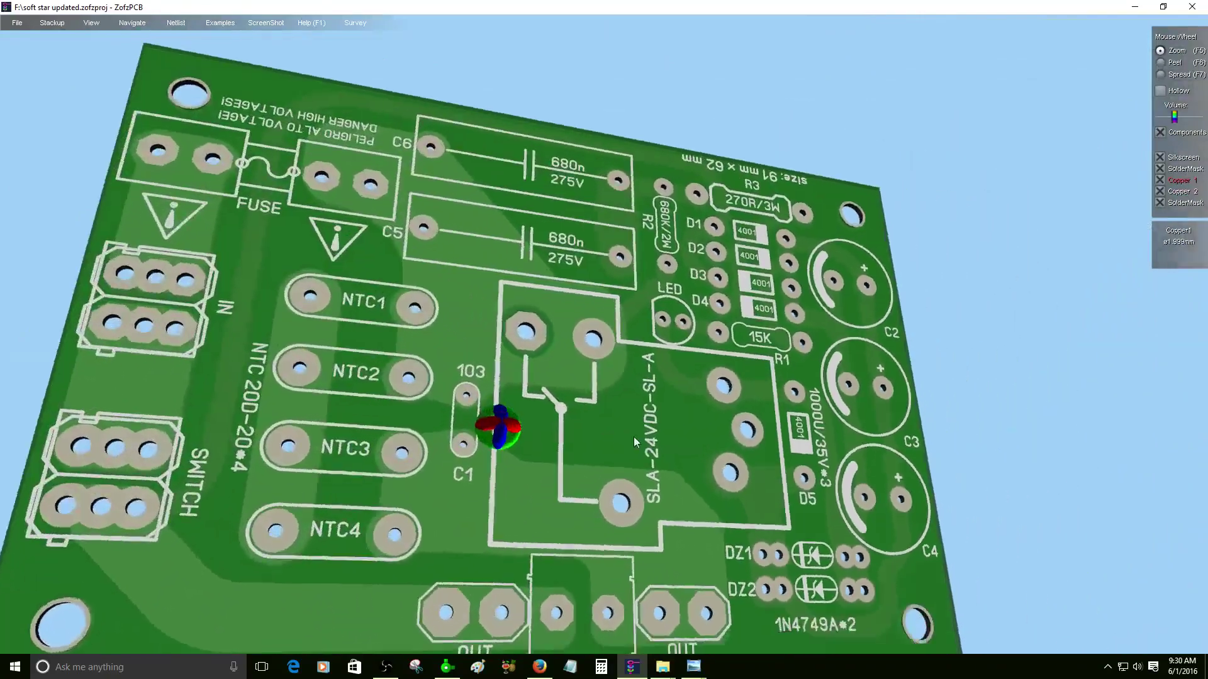
left_click_drag(633, 437, 611, 437)
scroll(536, 493, "up", 3)
scroll(536, 493, "down", 3)
scroll(1148, 356, "up", 3)
- Switch to the Sprint-Layout design and check a relay pad's selection
left_click(446, 667)
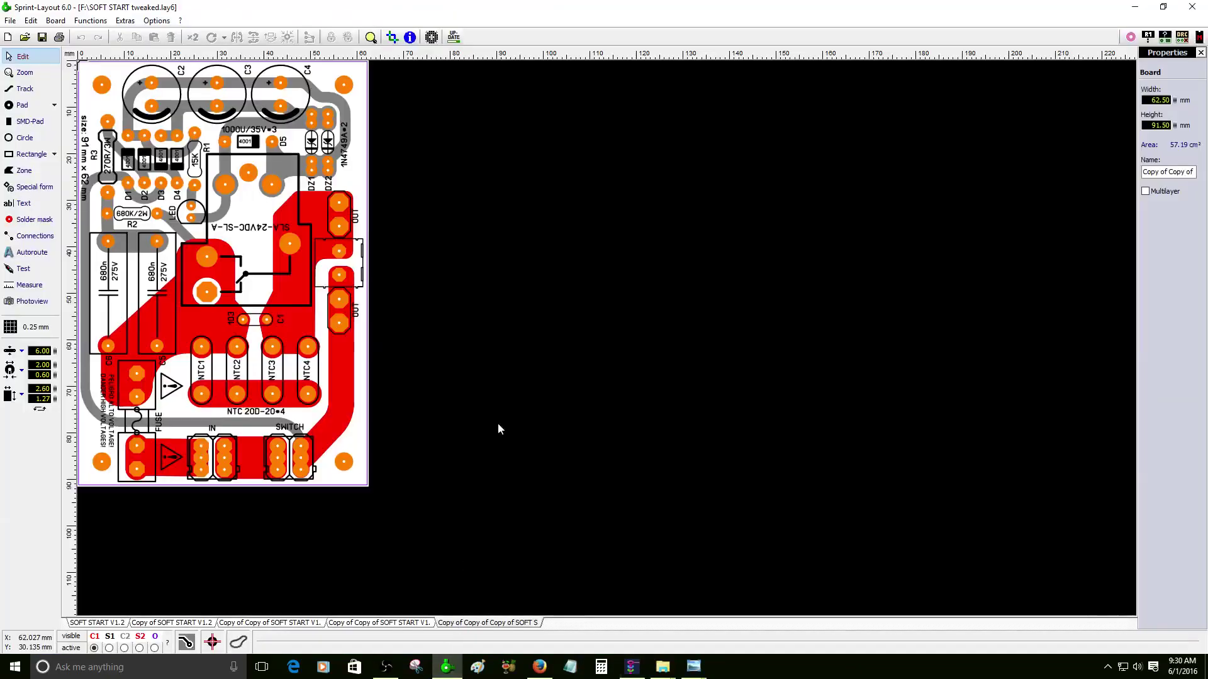
scroll(439, 345, "up", 2)
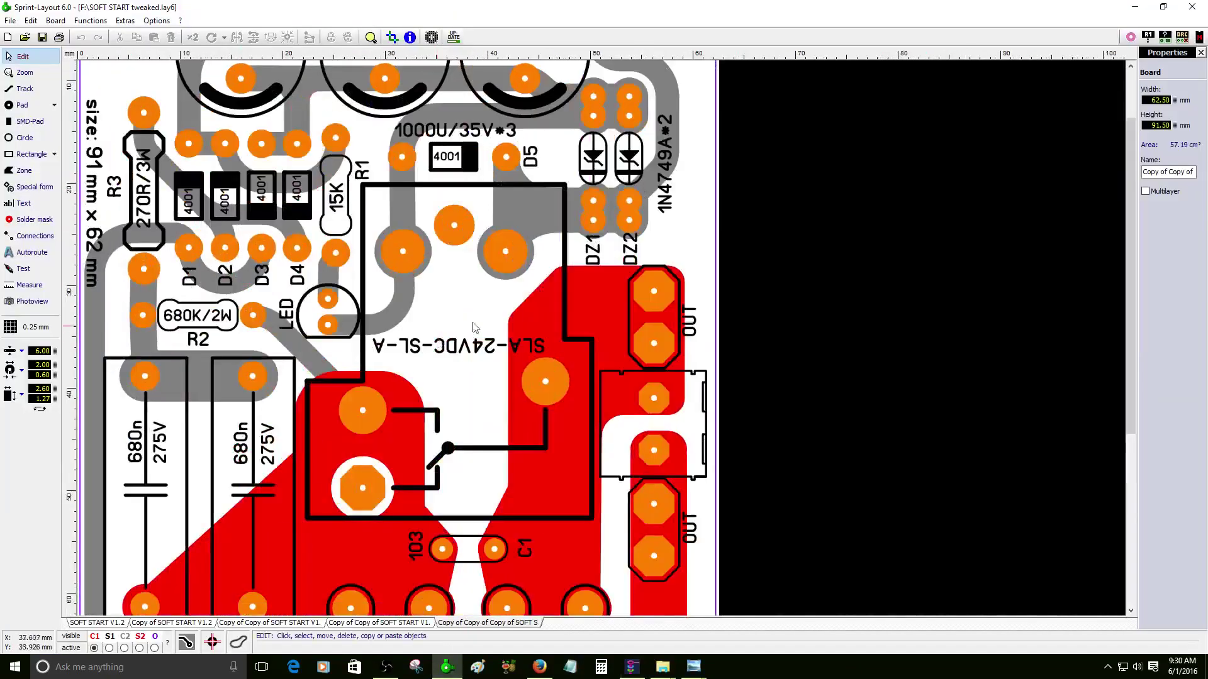
left_click(424, 262)
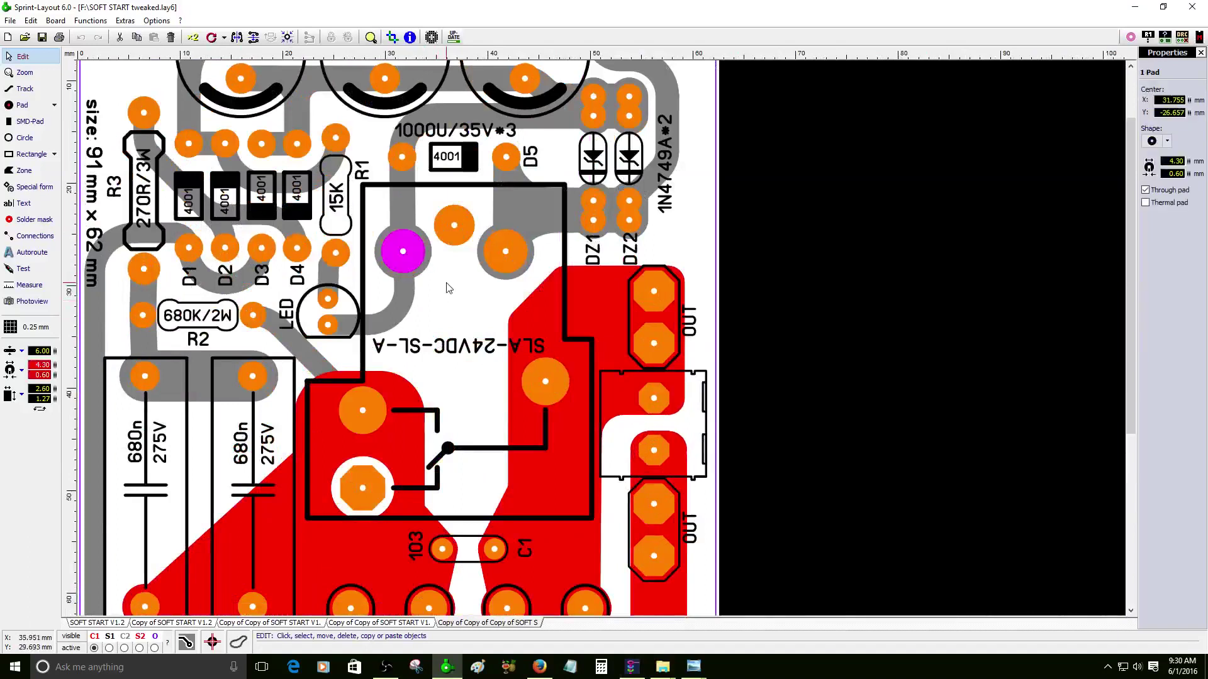
left_click(440, 315)
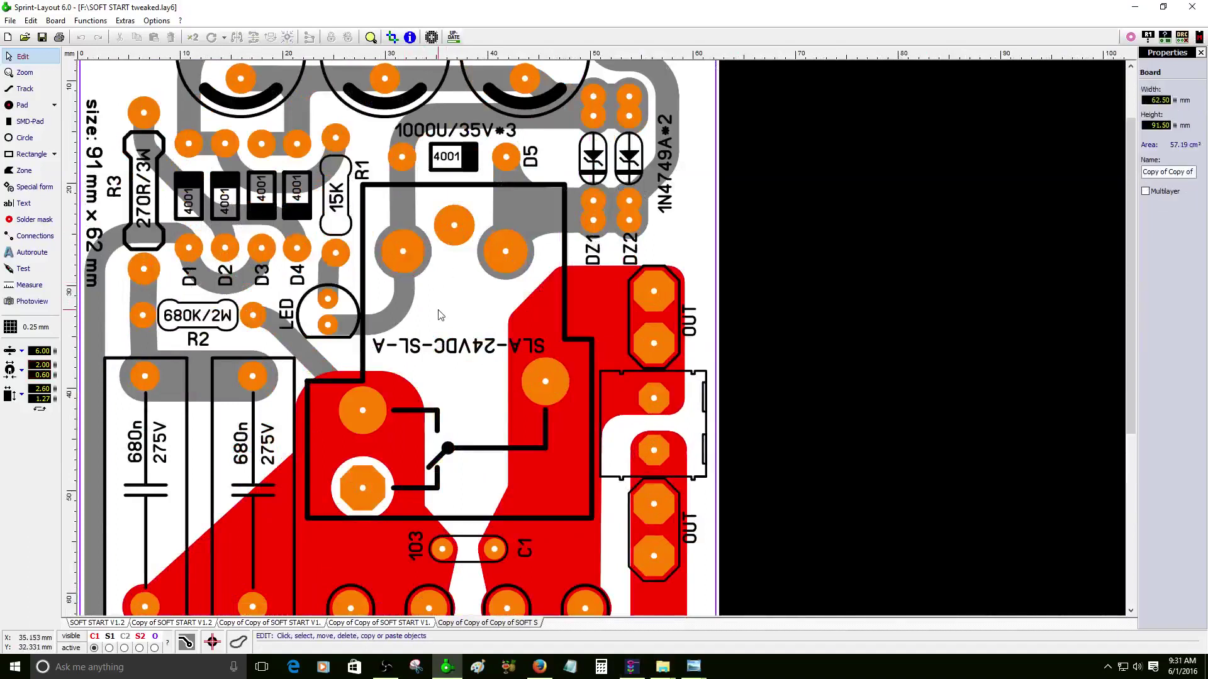
- Set the bottom copper layer colour to teal-grey in General settings > Colors
left_click(156, 21)
left_click(169, 36)
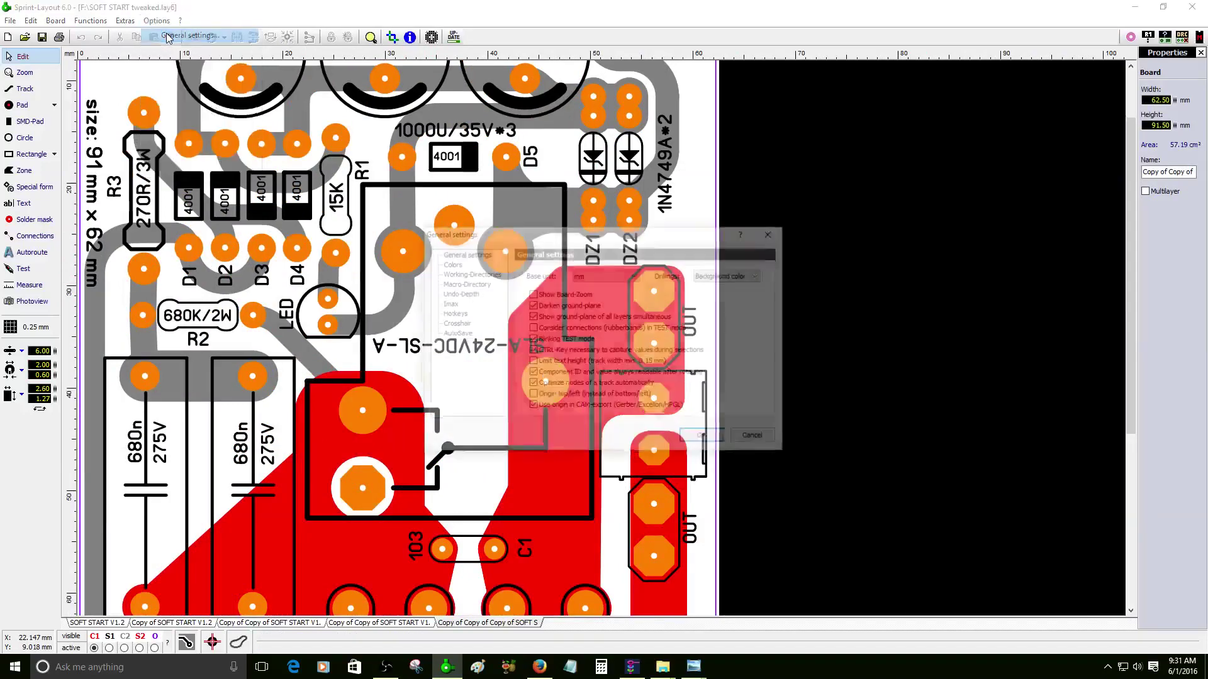
left_click(449, 264)
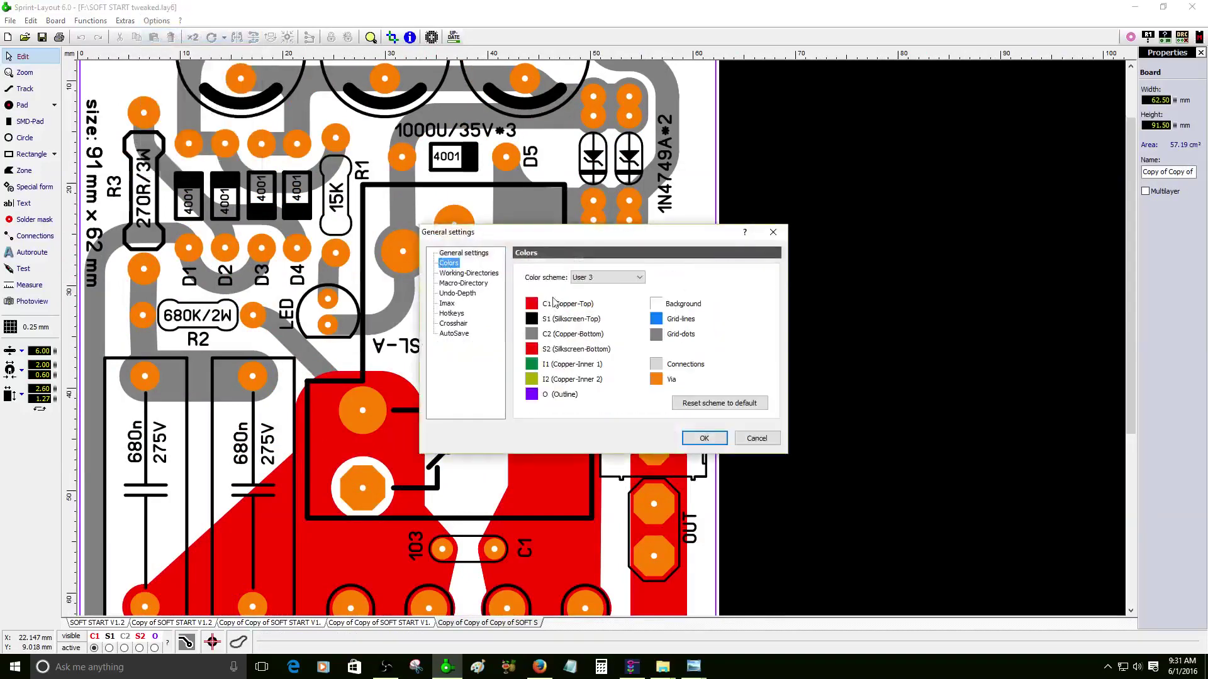
left_click(530, 334)
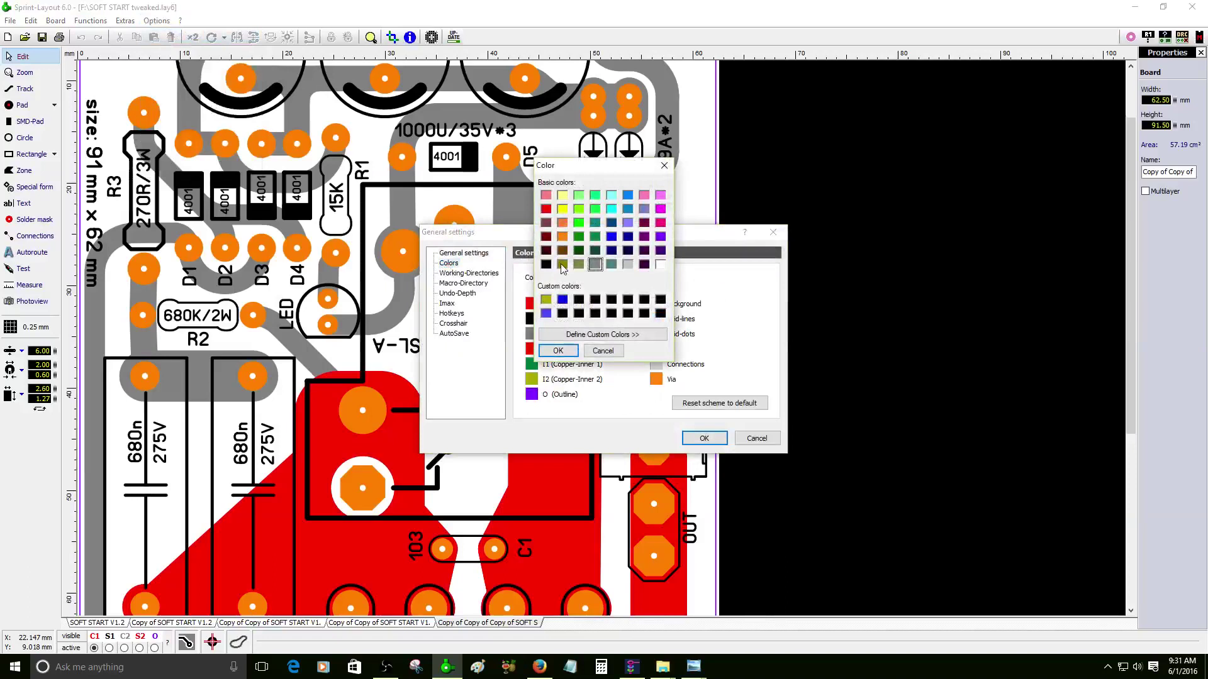
left_click(611, 264)
left_click(569, 352)
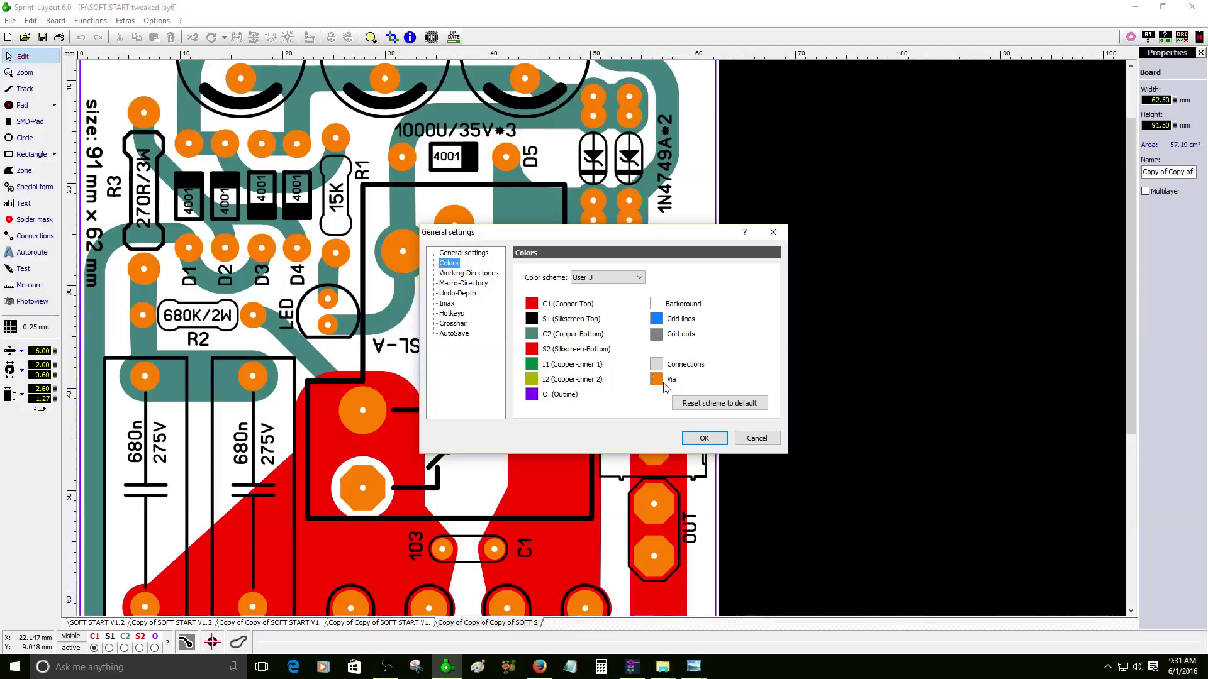
- Make the vias light grey and pick a darker grey for the background
left_click(657, 379)
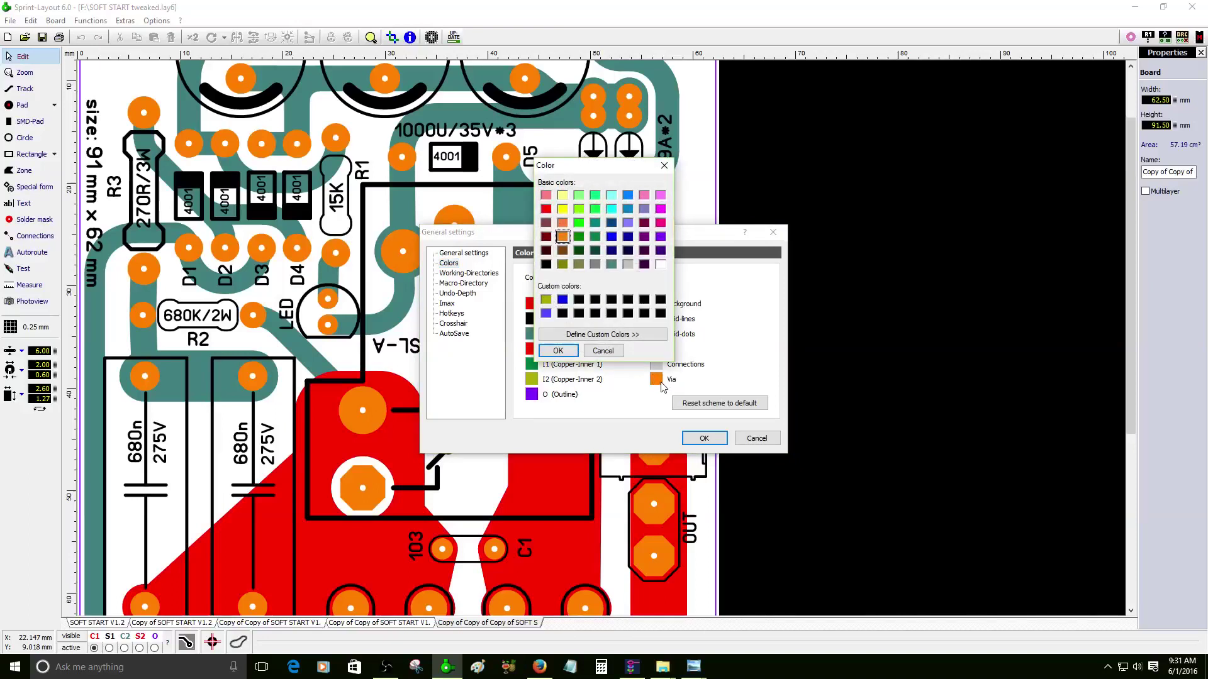
left_click(628, 264)
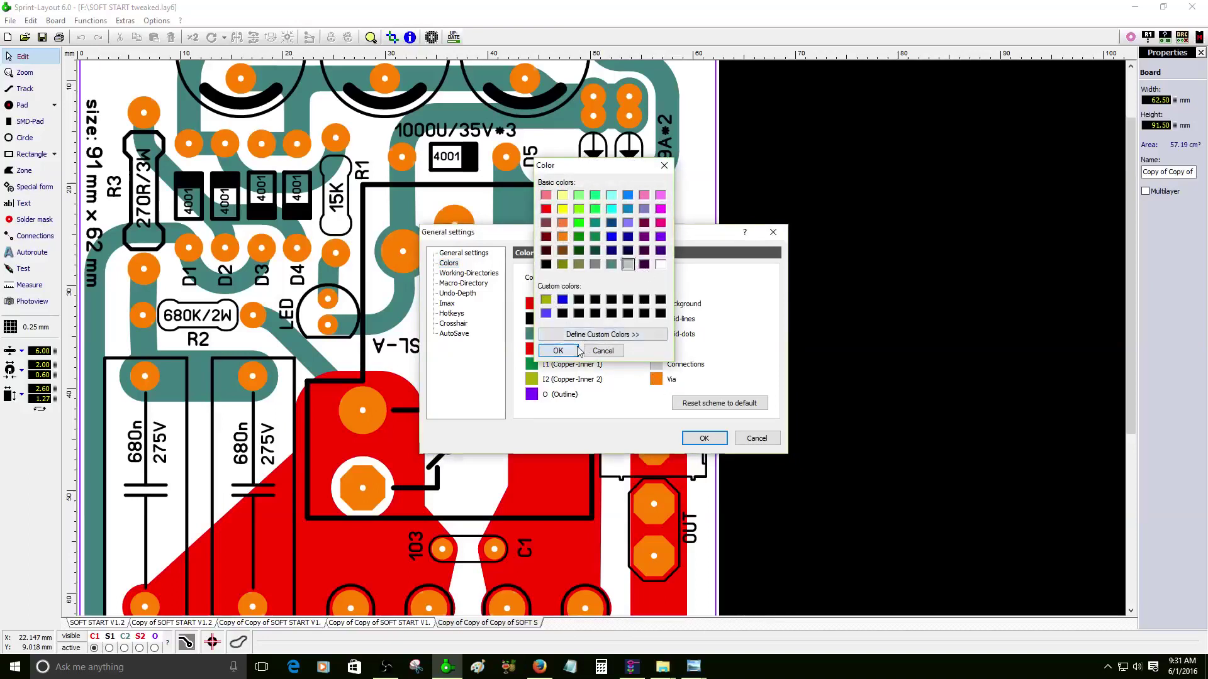
left_click(558, 350)
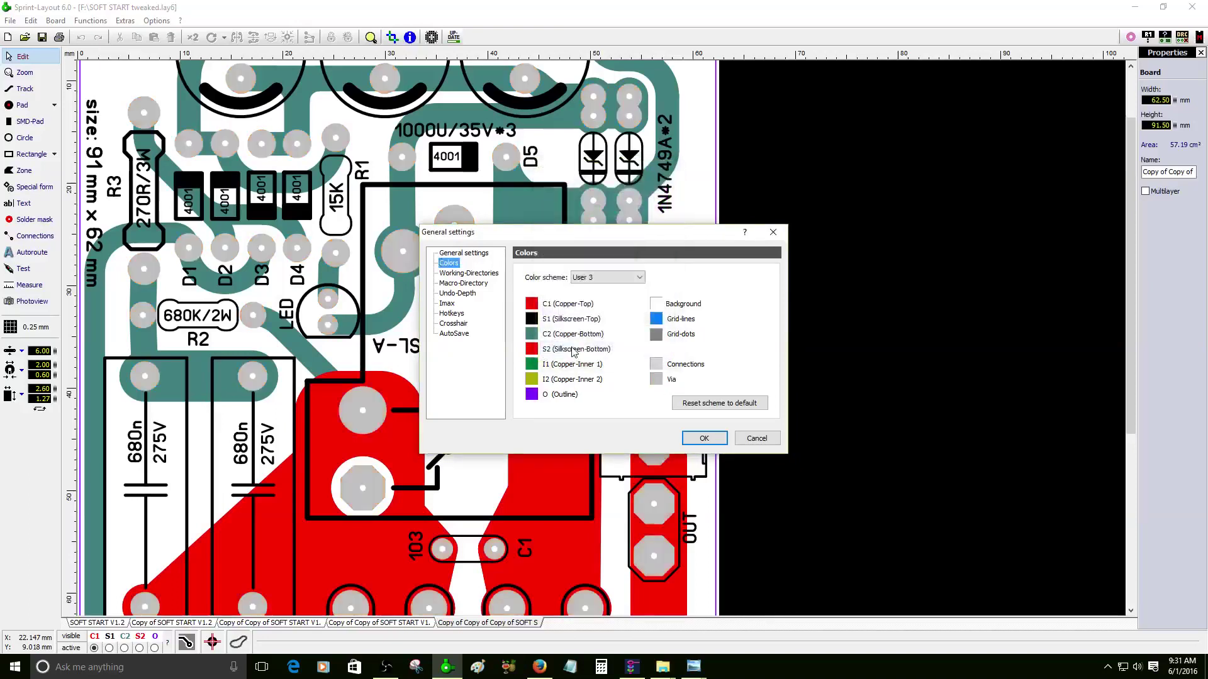
left_click(661, 318)
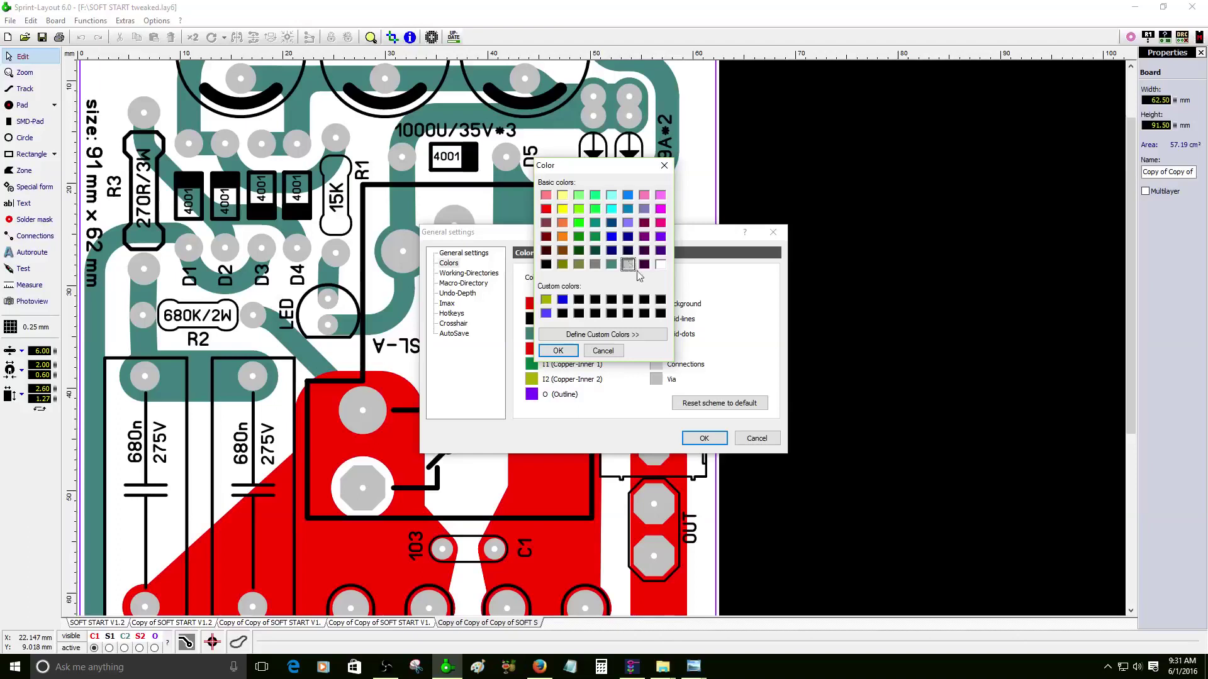
left_click(595, 265)
- Apply the grey background, then replace it with a custom light blue
left_click(558, 350)
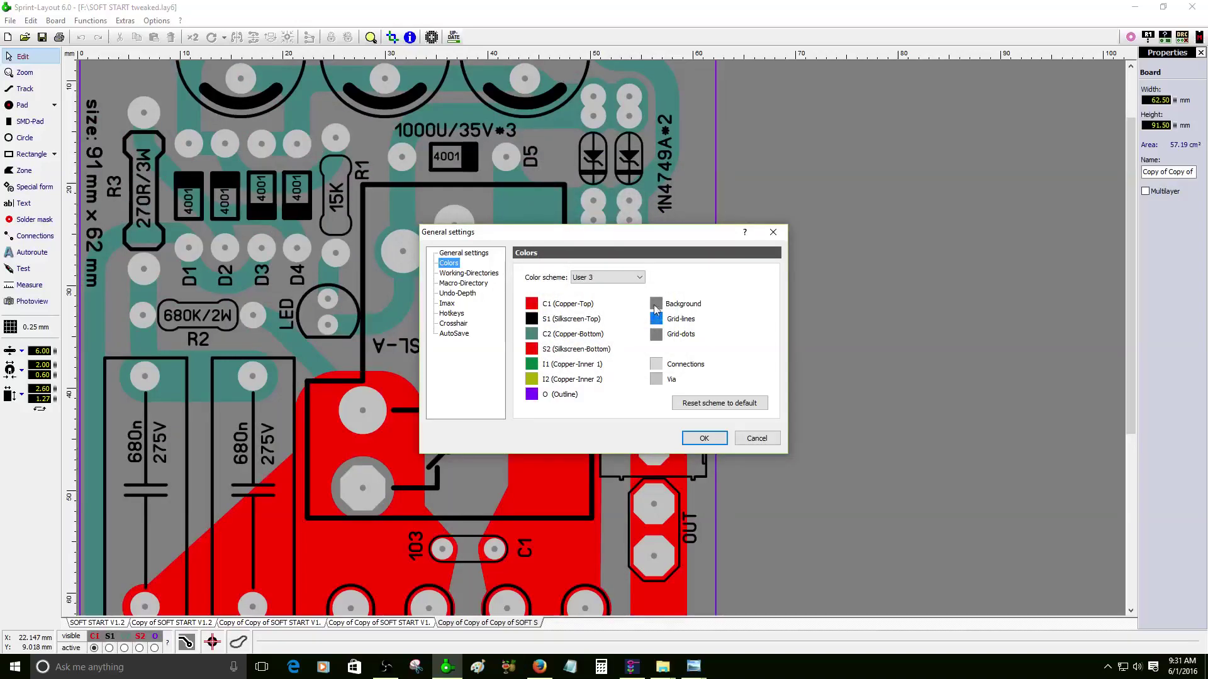
left_click(658, 305)
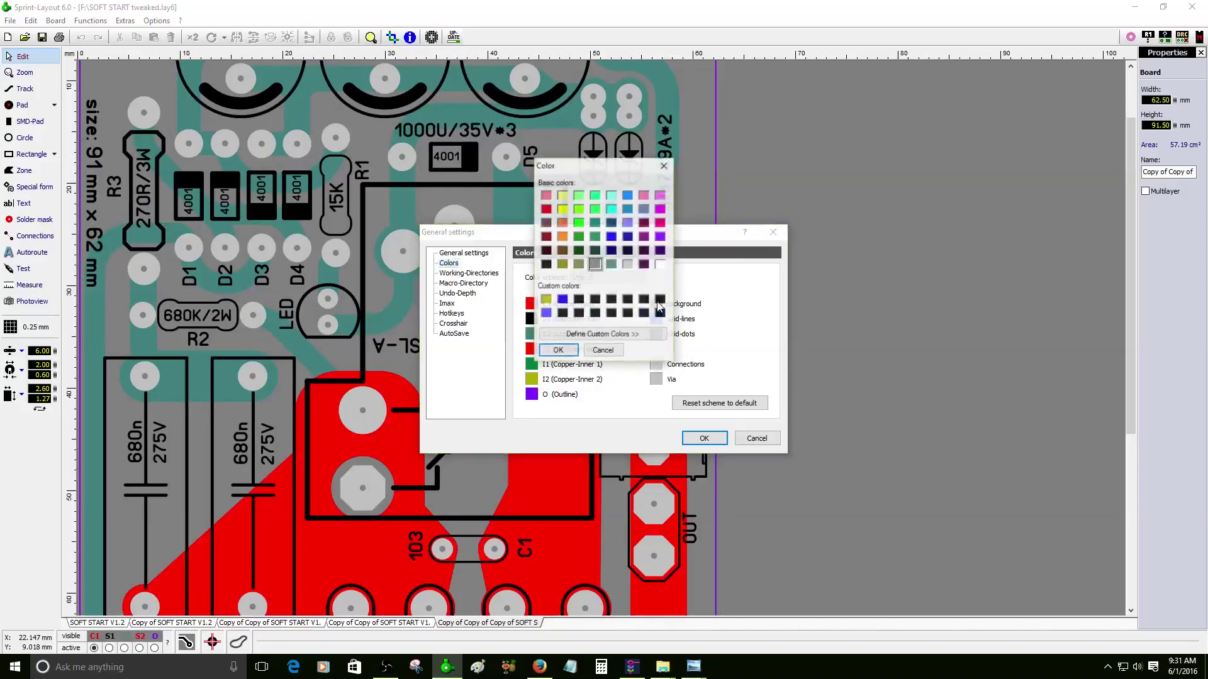
left_click(628, 210)
left_click(639, 335)
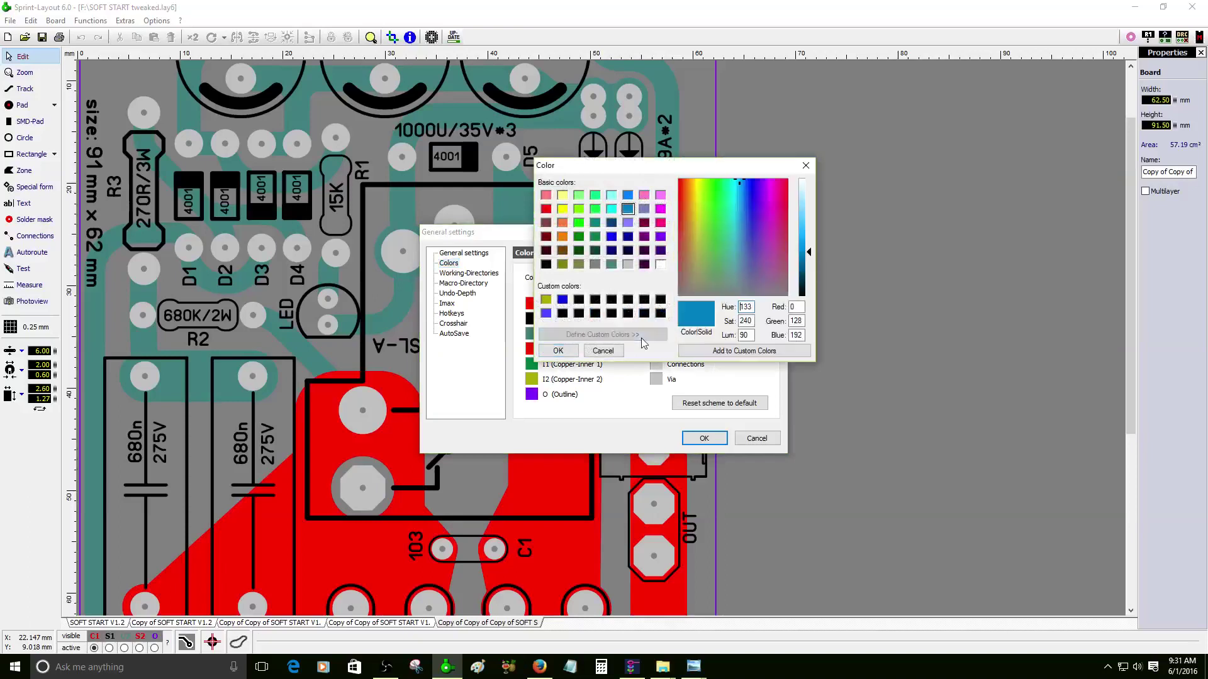
left_click_drag(809, 253, 812, 215)
left_click(724, 352)
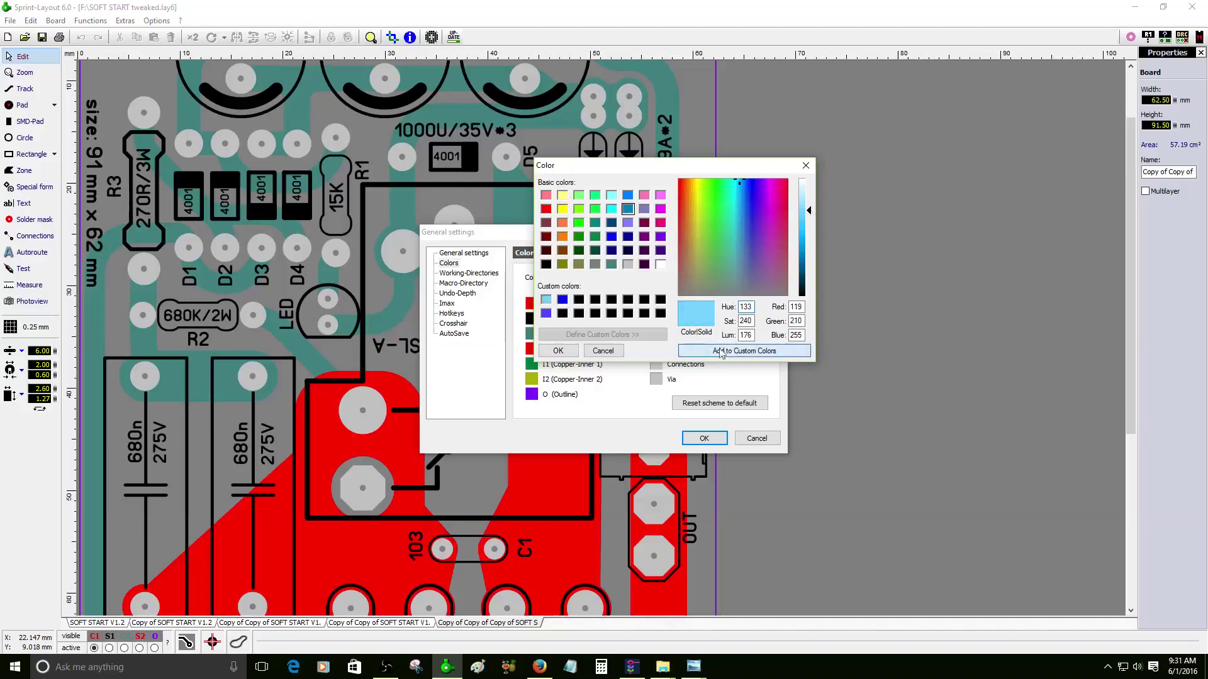
left_click(560, 351)
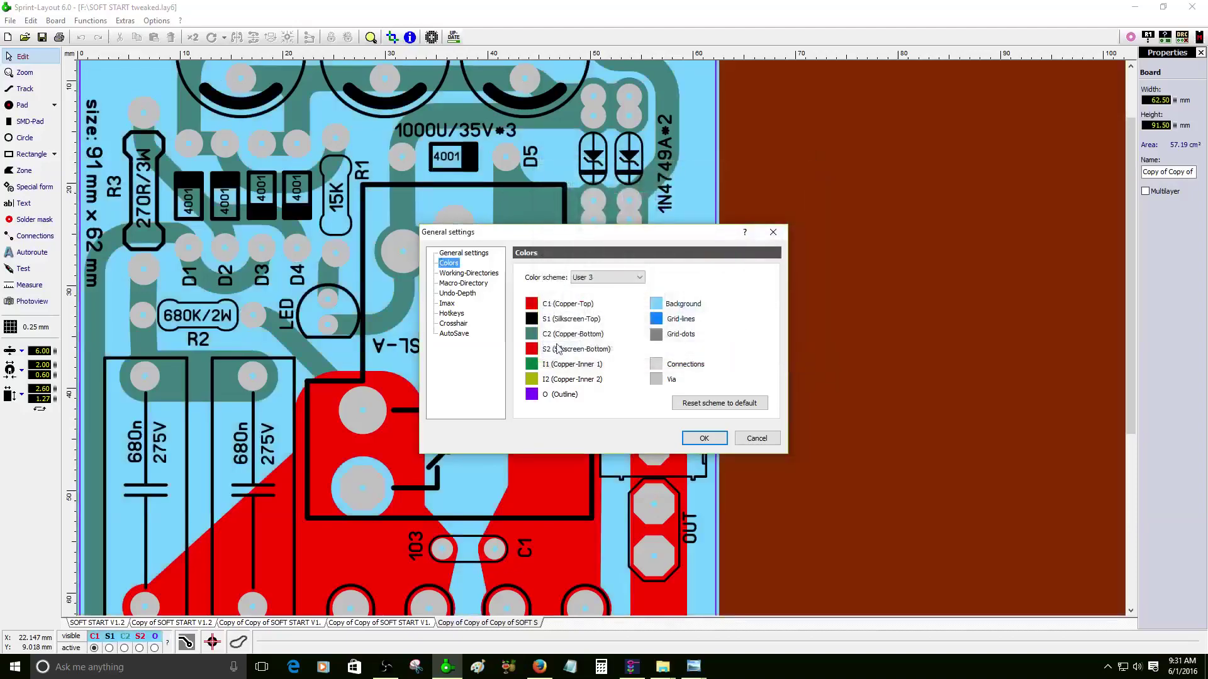
- Try dark green for pads and vias, then revert them to light grey
left_click(657, 380)
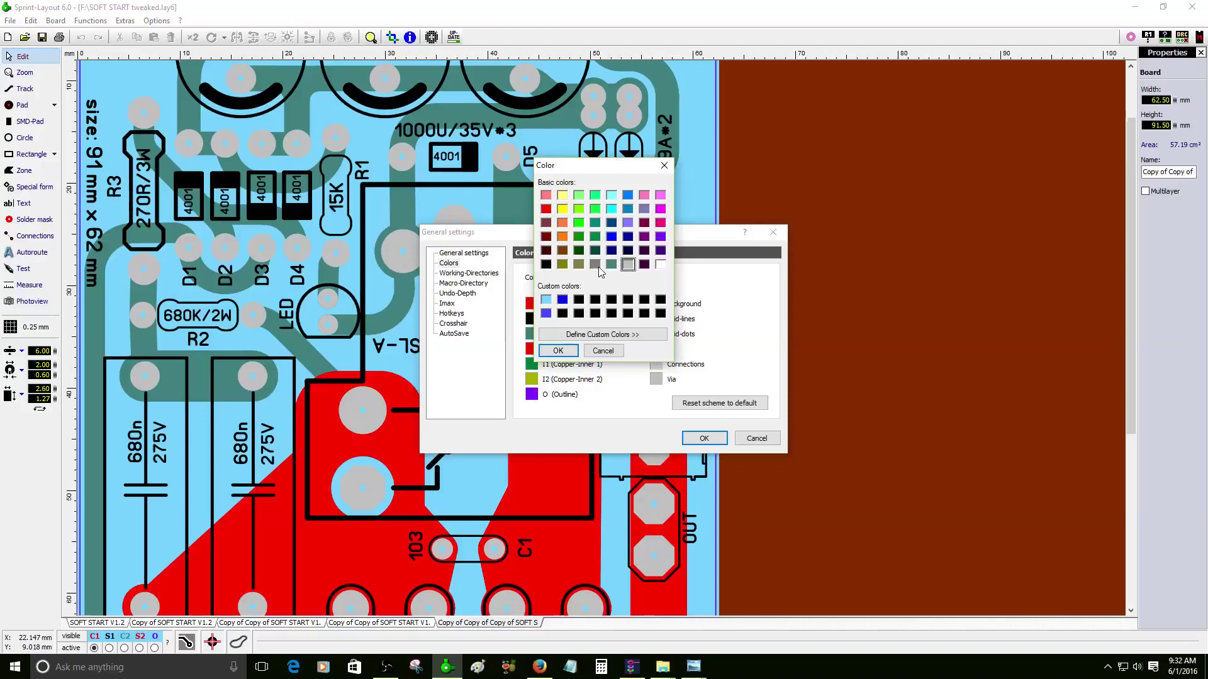
left_click(581, 238)
left_click(565, 353)
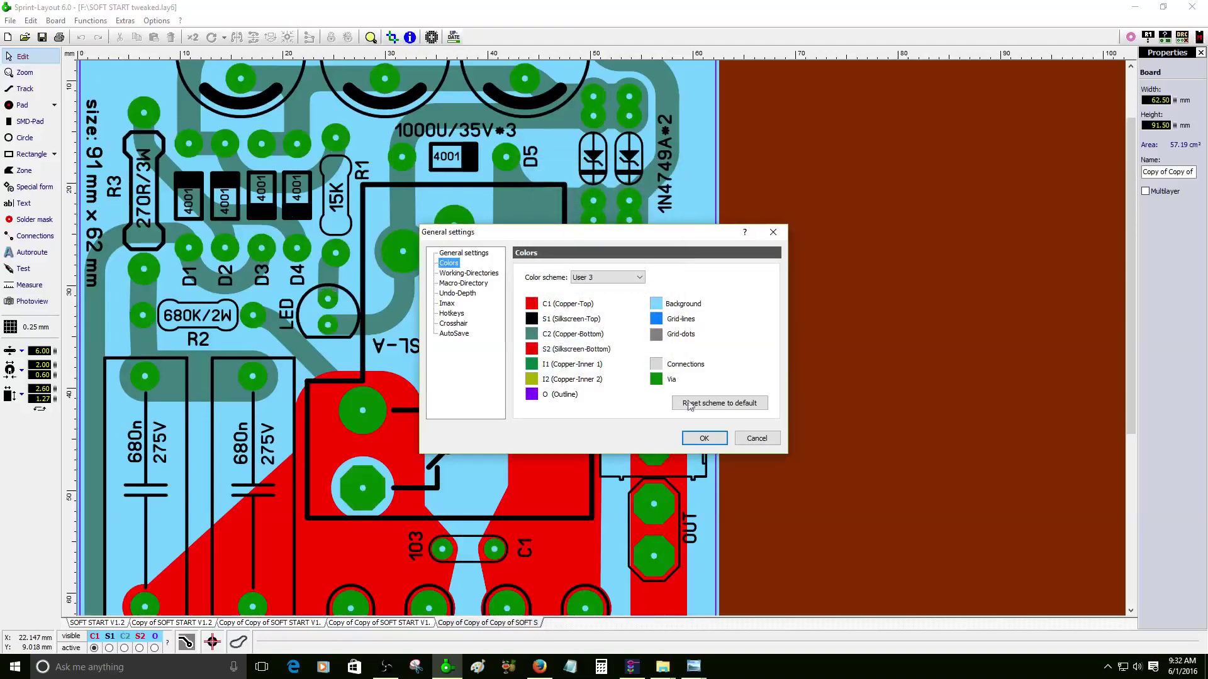
left_click(656, 380)
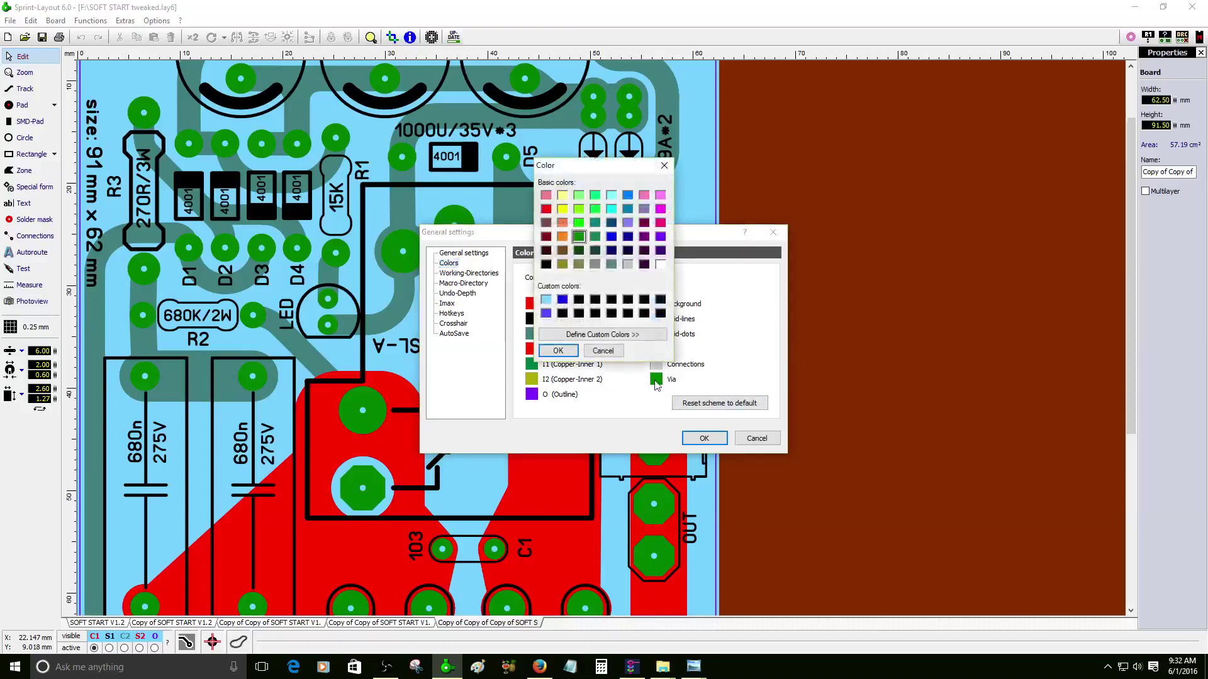
left_click(628, 264)
left_click(558, 350)
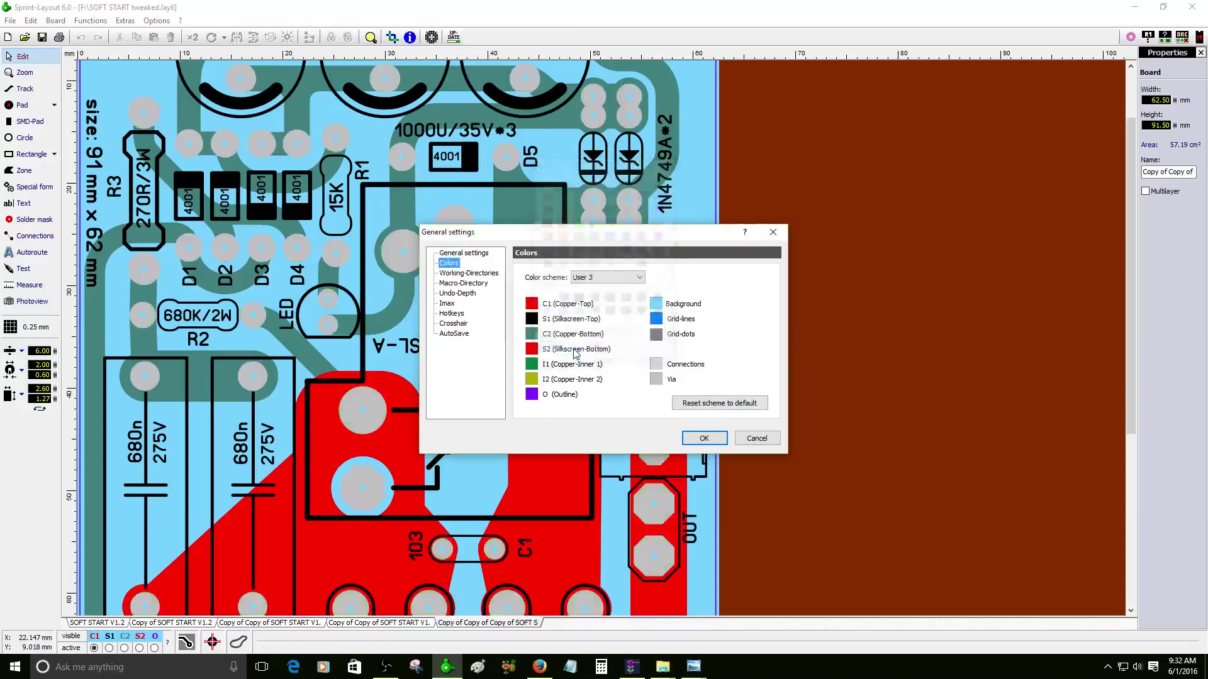
- Change the background to green, then to a darker green
left_click(655, 307)
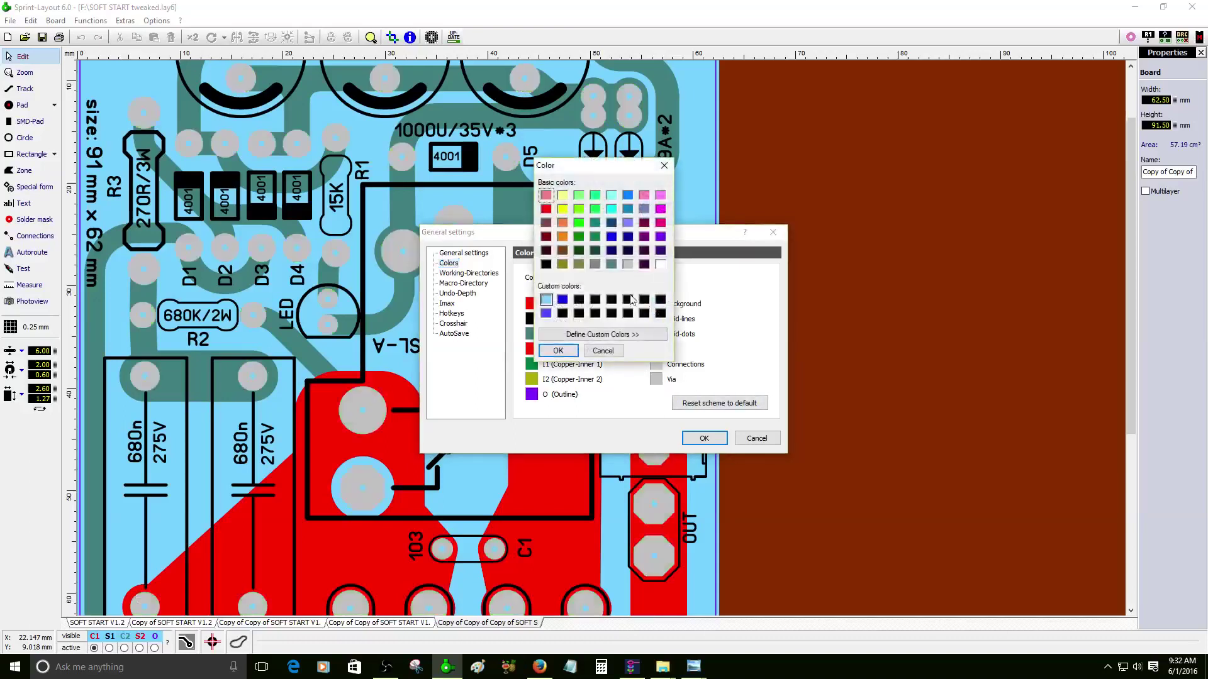
left_click(611, 237)
left_click(595, 236)
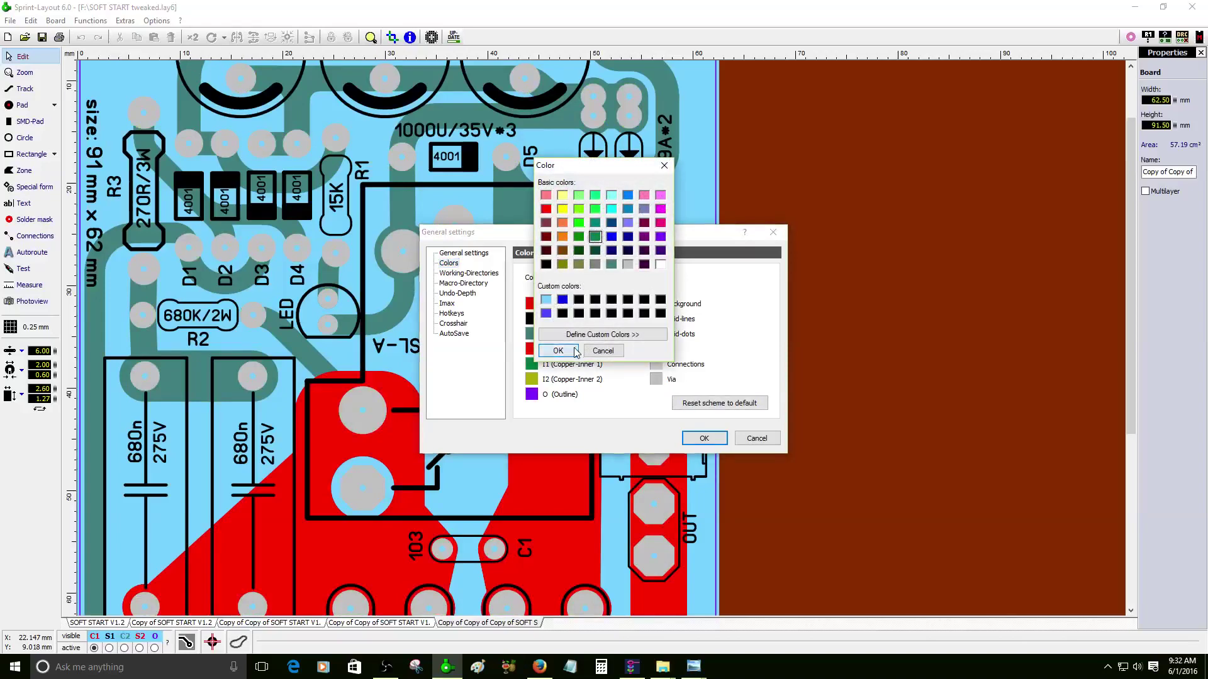
left_click(573, 351)
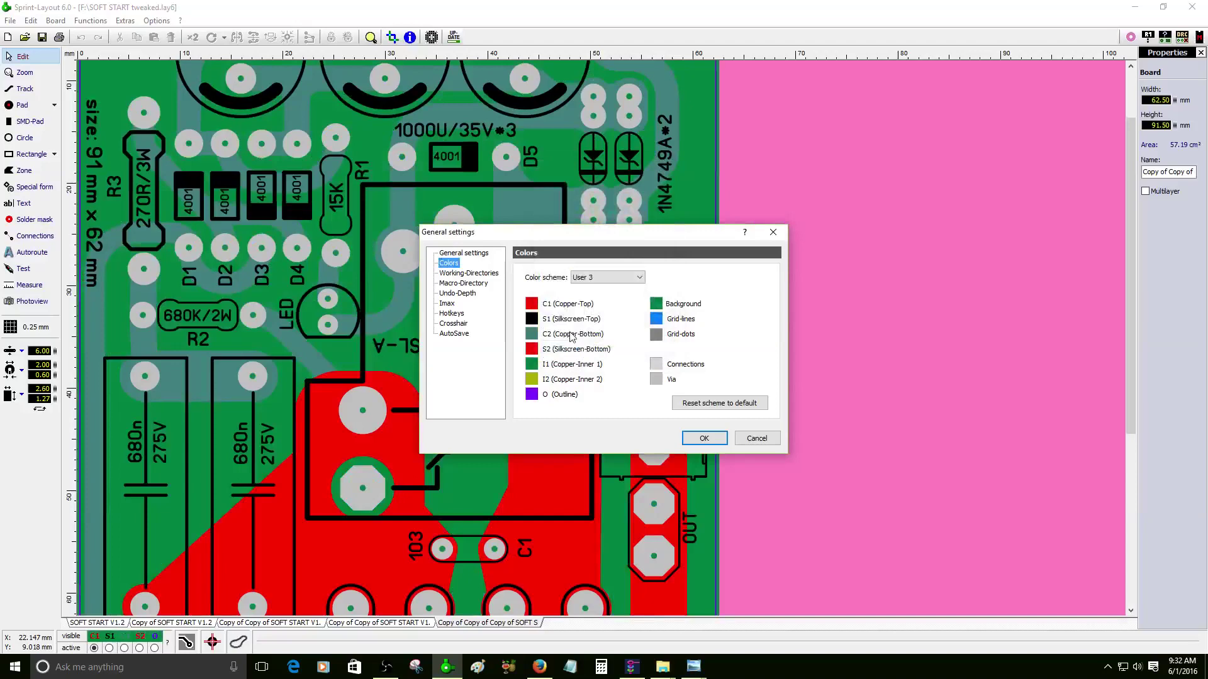
left_click(657, 311)
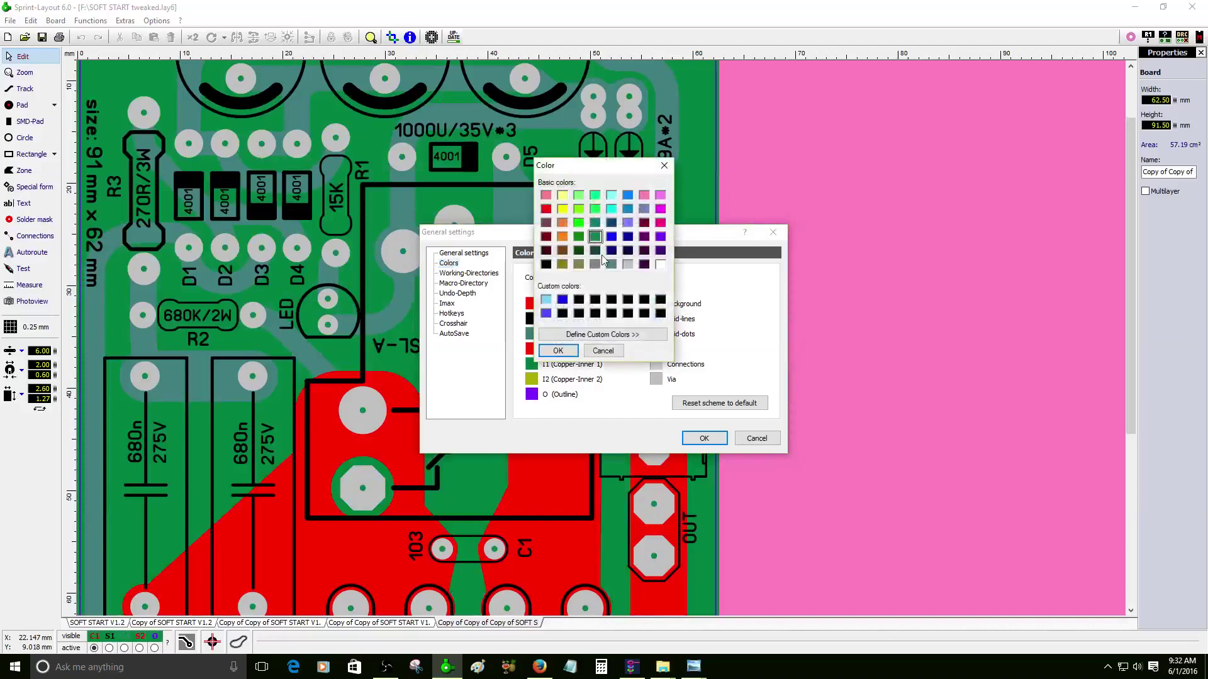
left_click(578, 251)
left_click(563, 352)
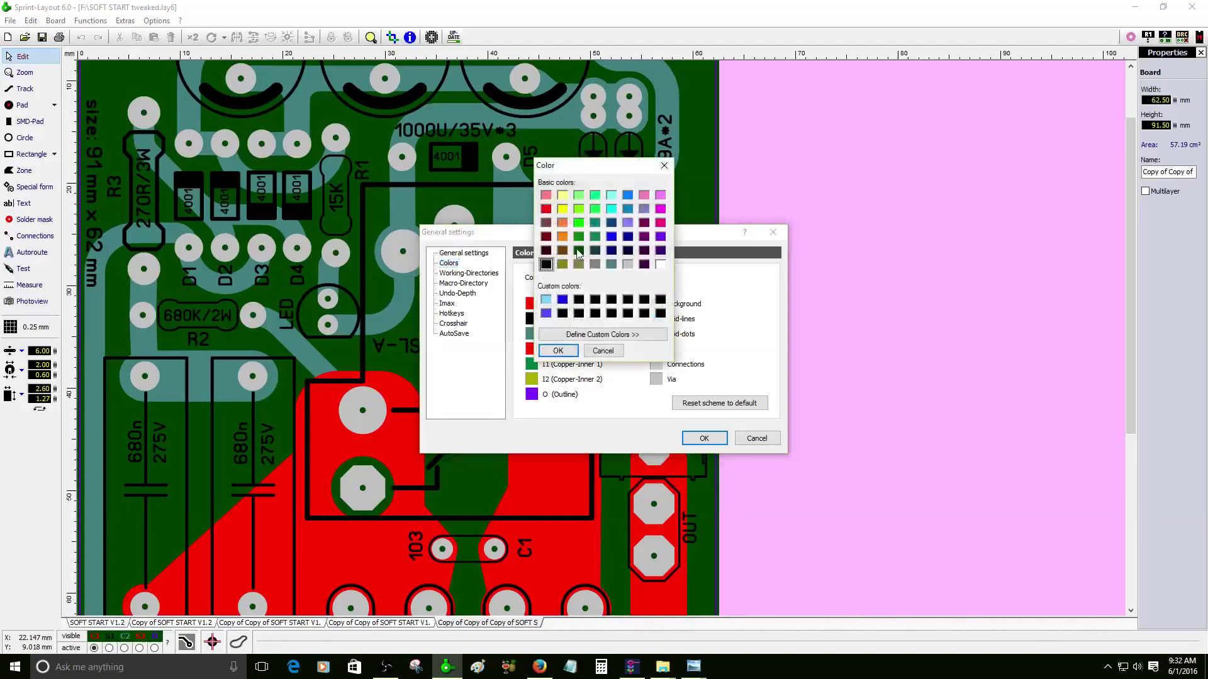
- Set top silkscreen white, top copper green, bottom copper custom green (0, 164, 82), and close settings
left_click(558, 351)
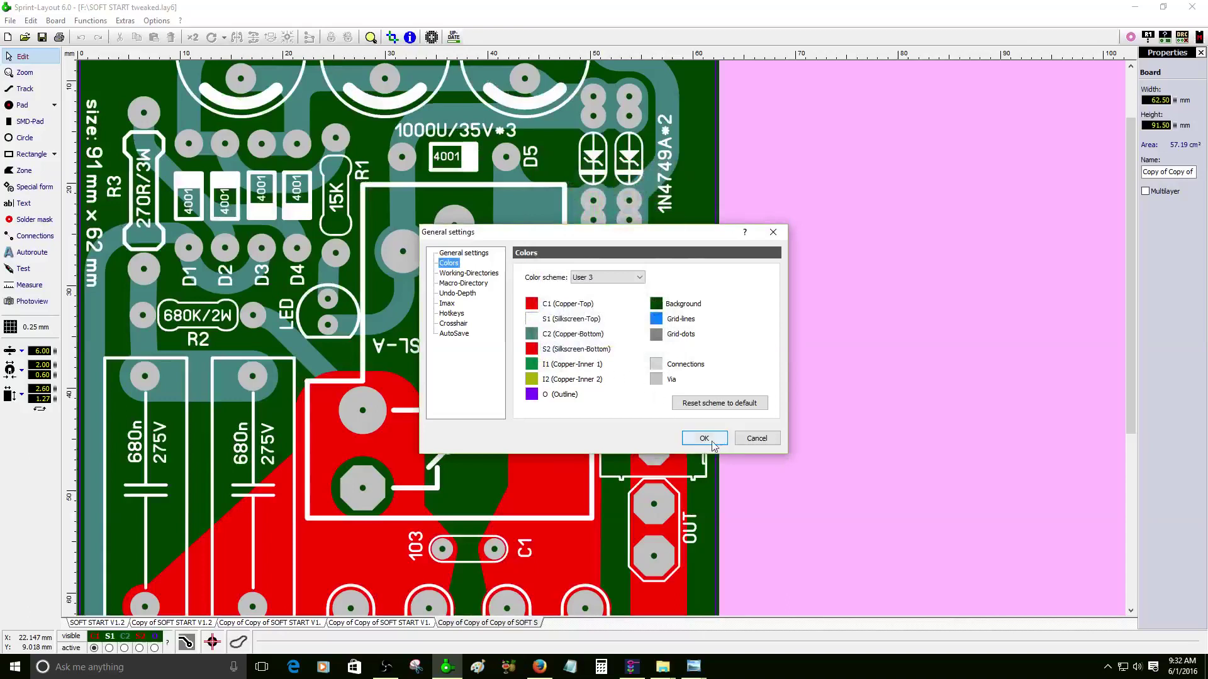
left_click(531, 305)
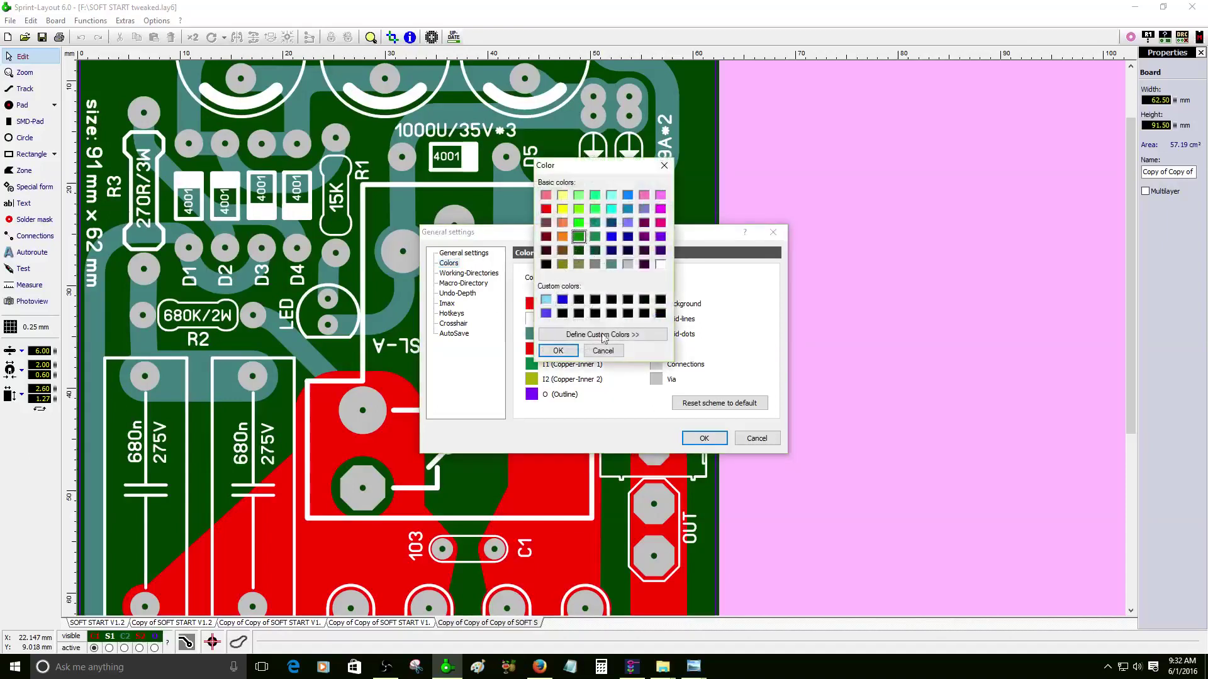
left_click(558, 351)
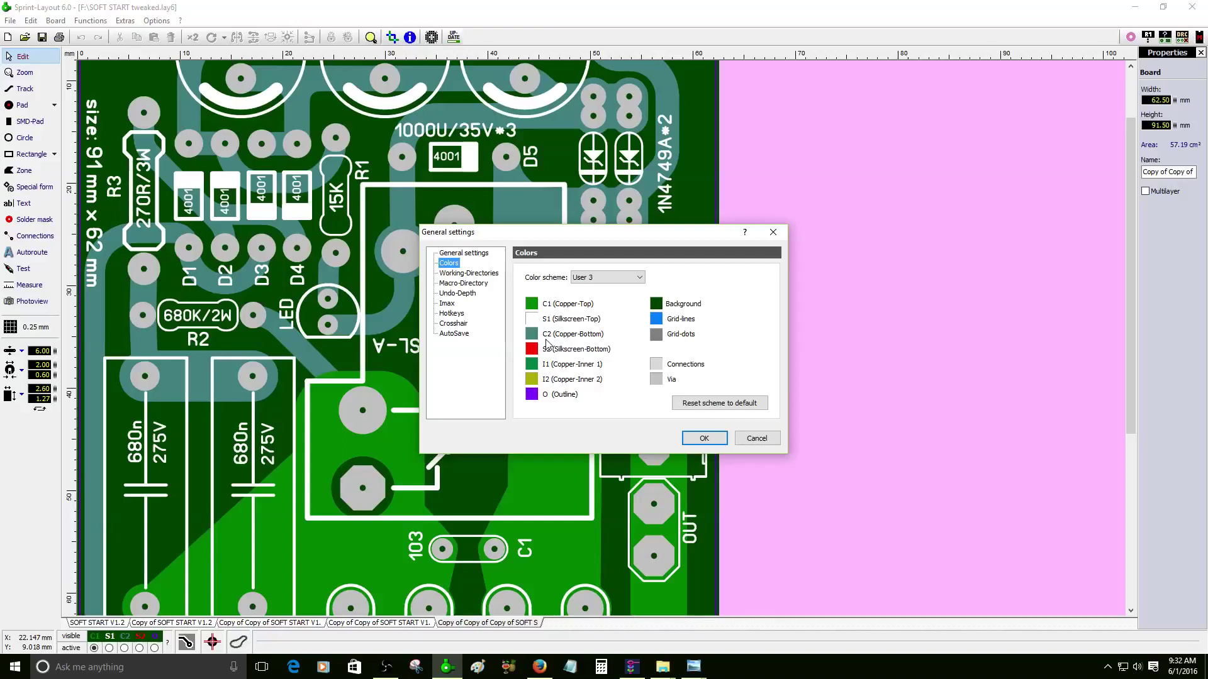
left_click(533, 335)
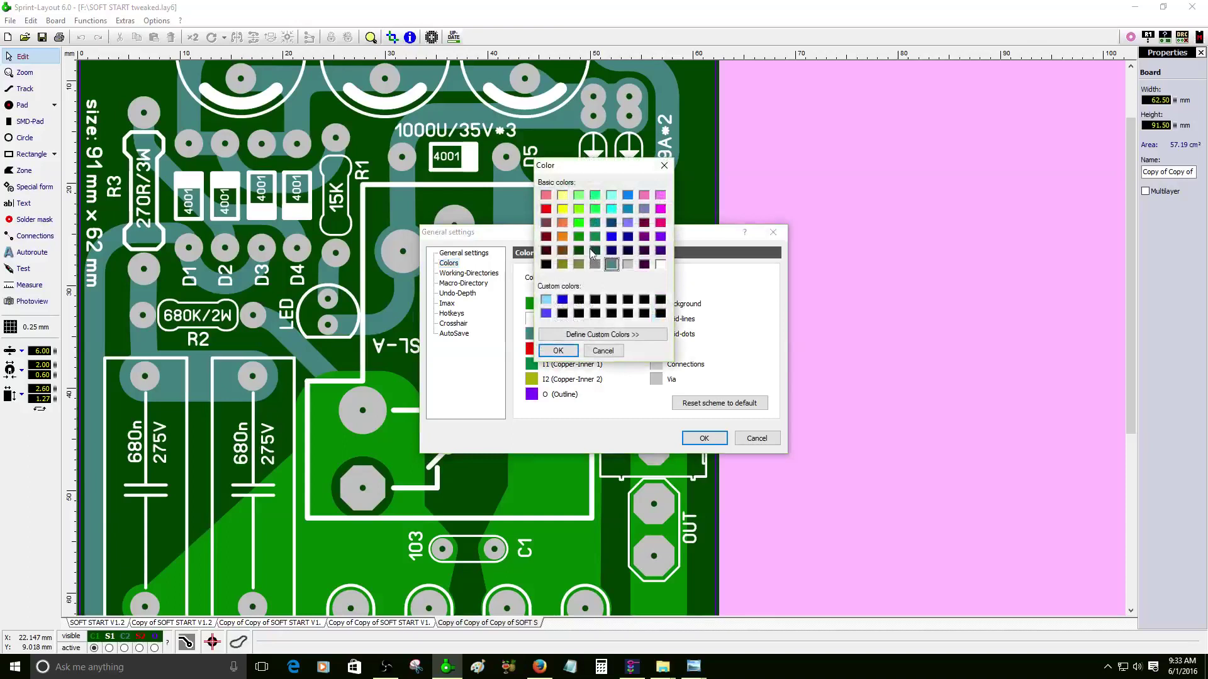
left_click(629, 334)
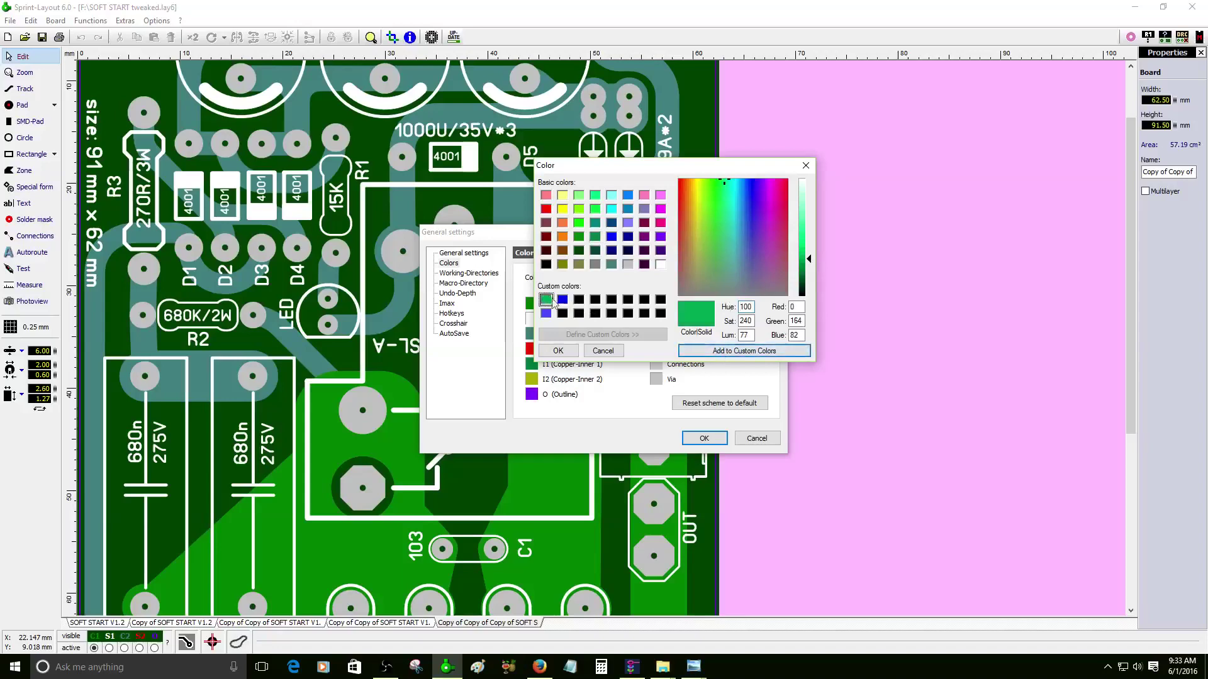
left_click(558, 351)
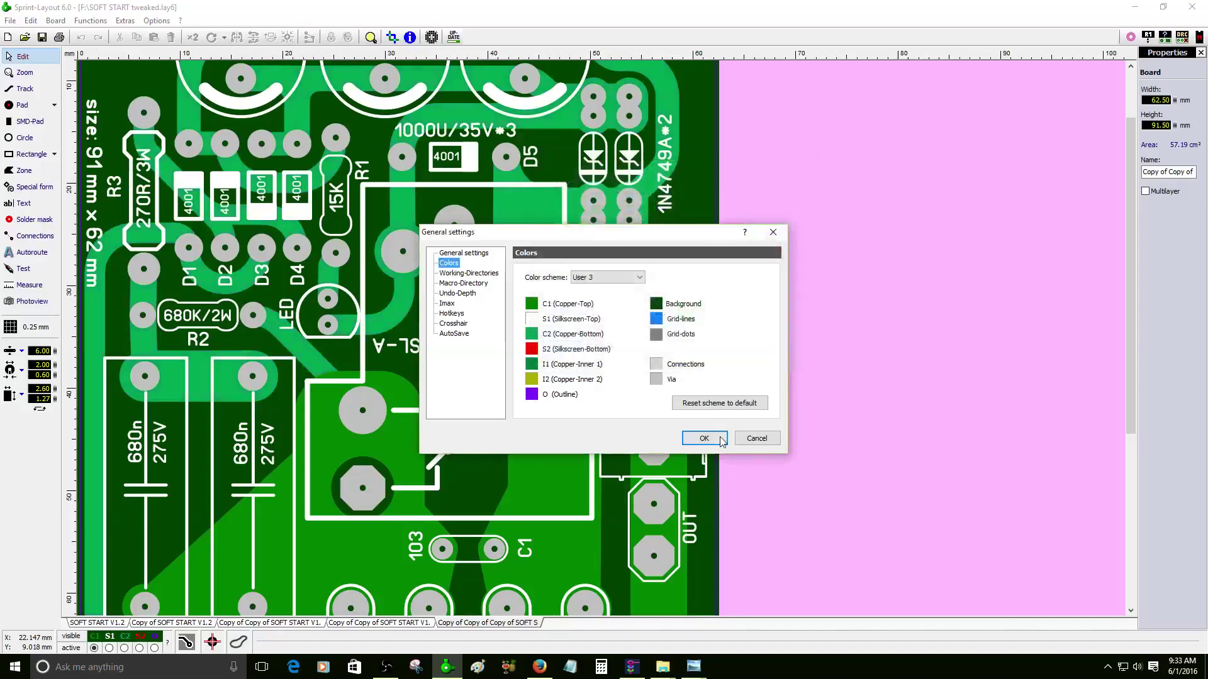
left_click(704, 438)
scroll(309, 293, "down", 2)
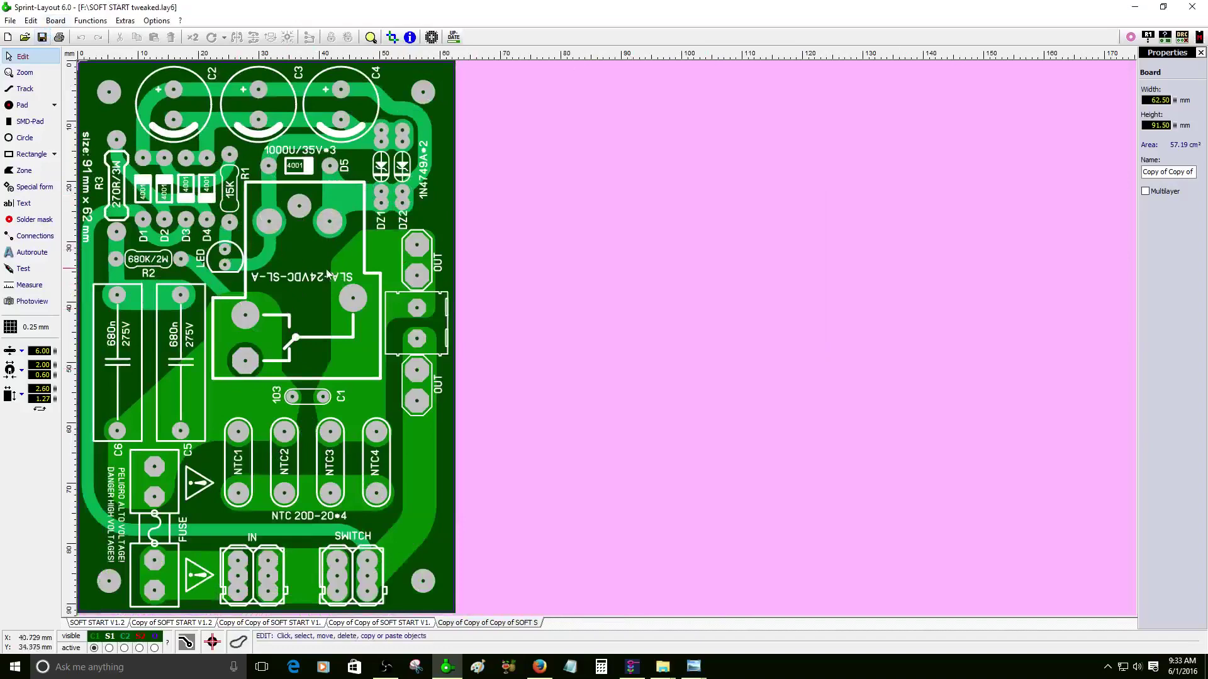
- Zoom in and select the copper zone between C5 and C1
scroll(327, 273, "up", 1)
scroll(320, 494, "up", 1)
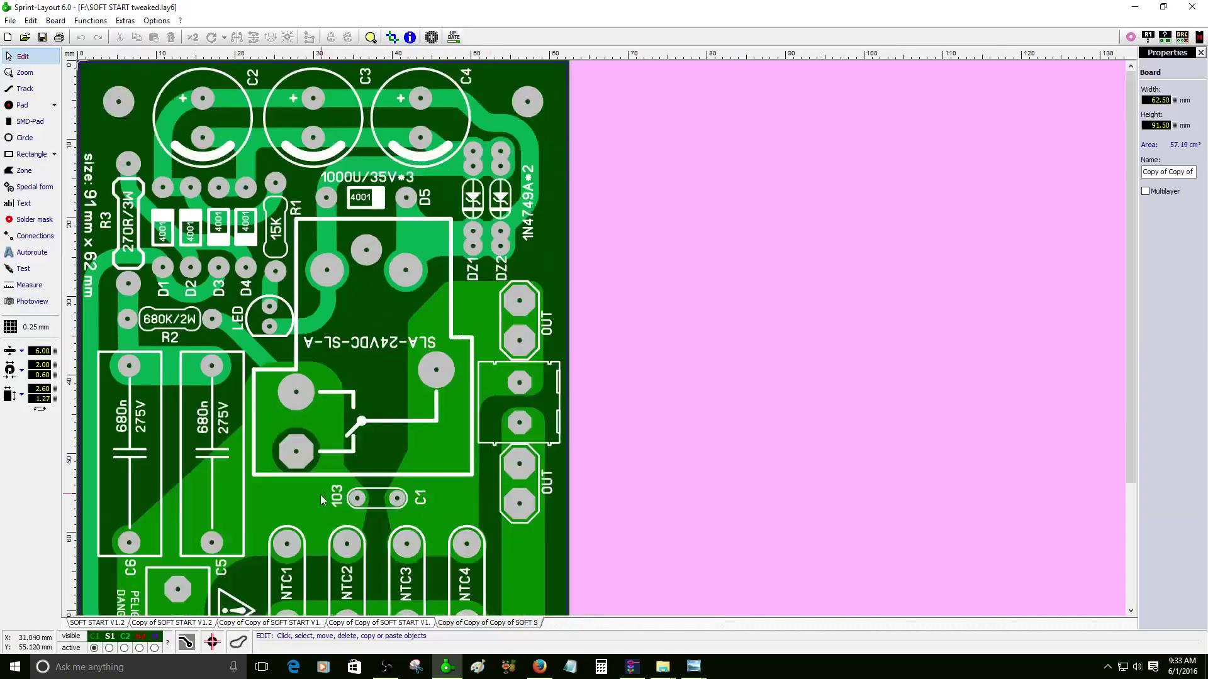
scroll(319, 494, "up", 1)
left_click(410, 334)
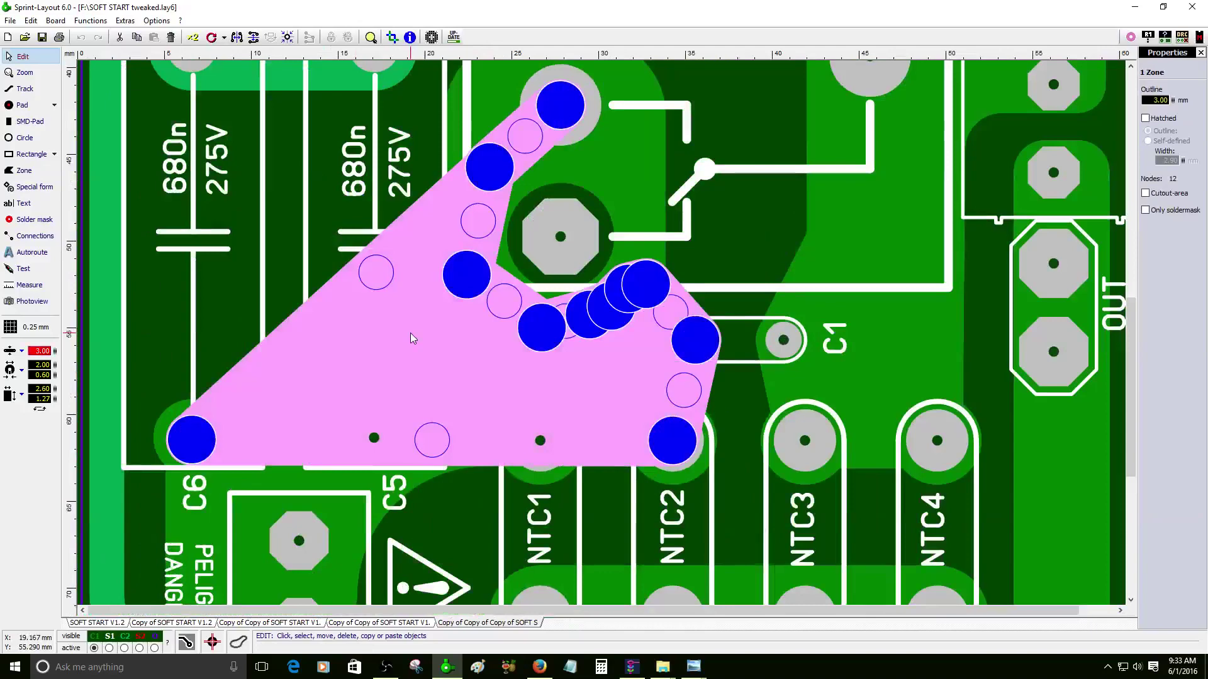
scroll(750, 226, "down", 2)
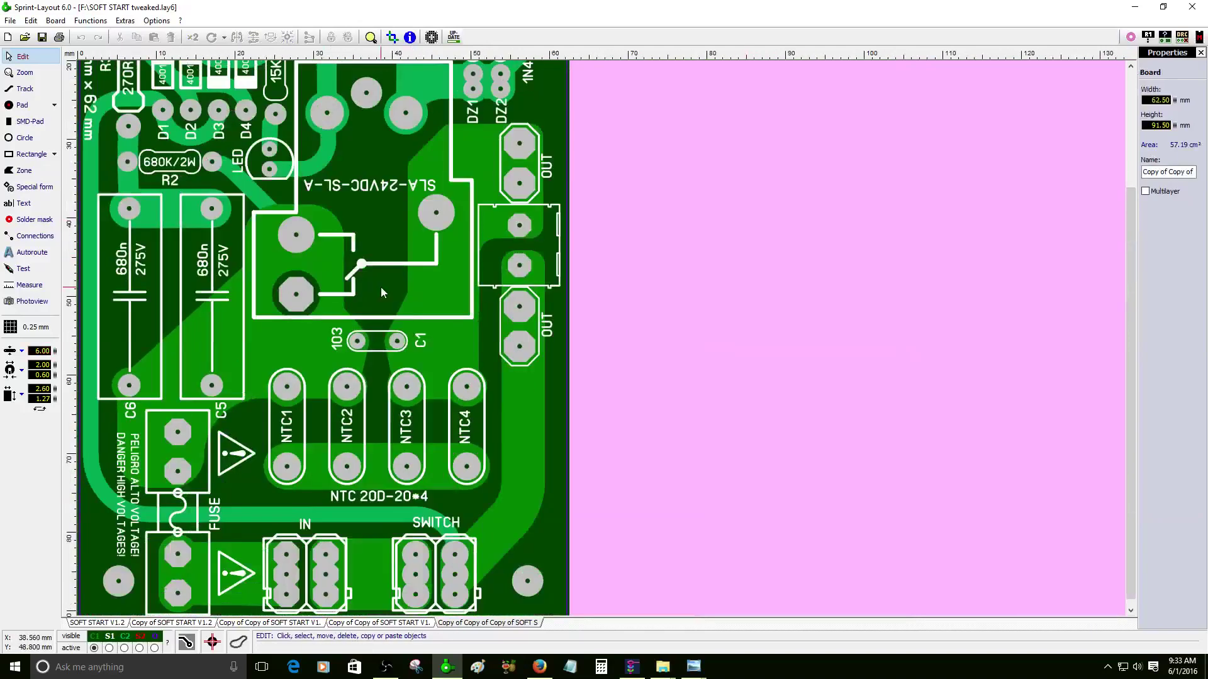
scroll(381, 293, "down", 1)
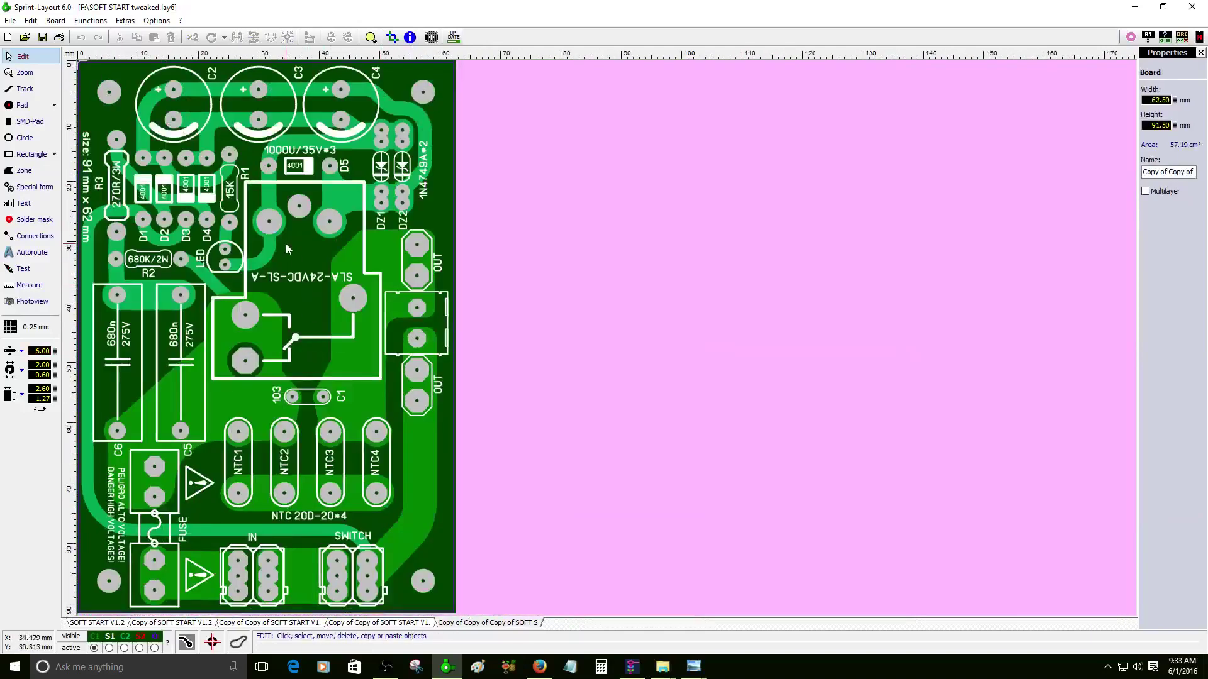
scroll(281, 249, "up", 1)
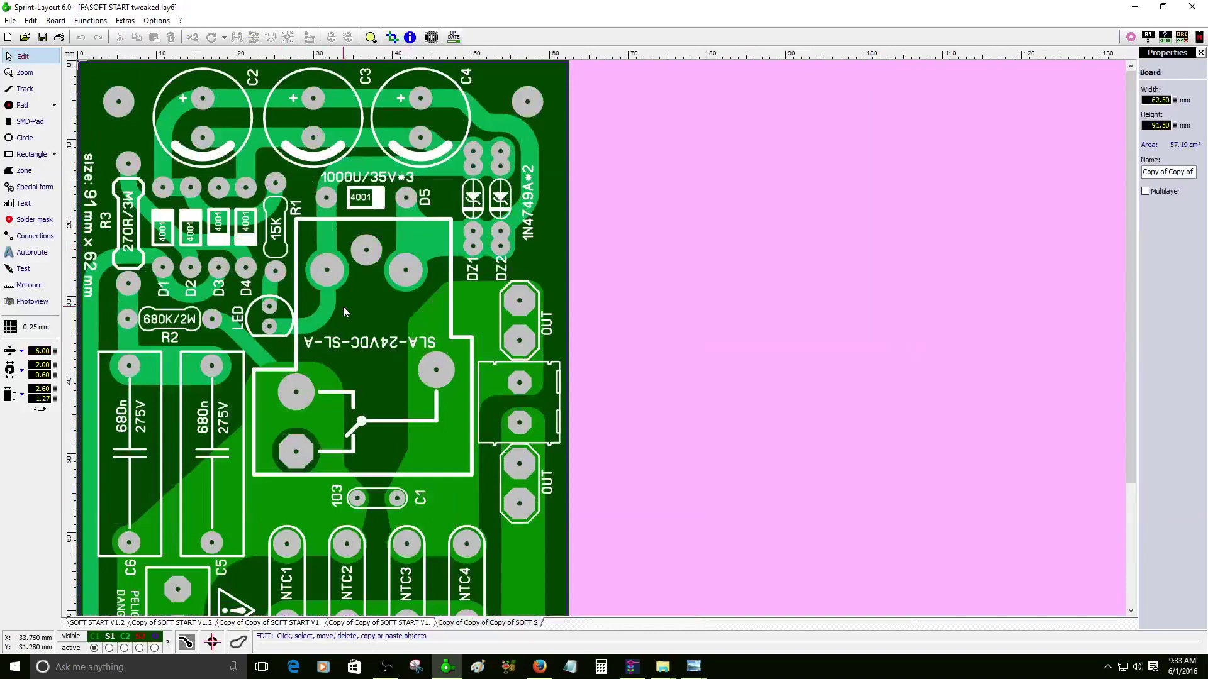
- Preview the board in Photoview: mirrored bottom side, X-Ray off, top side, then back to Edit
left_click(28, 302)
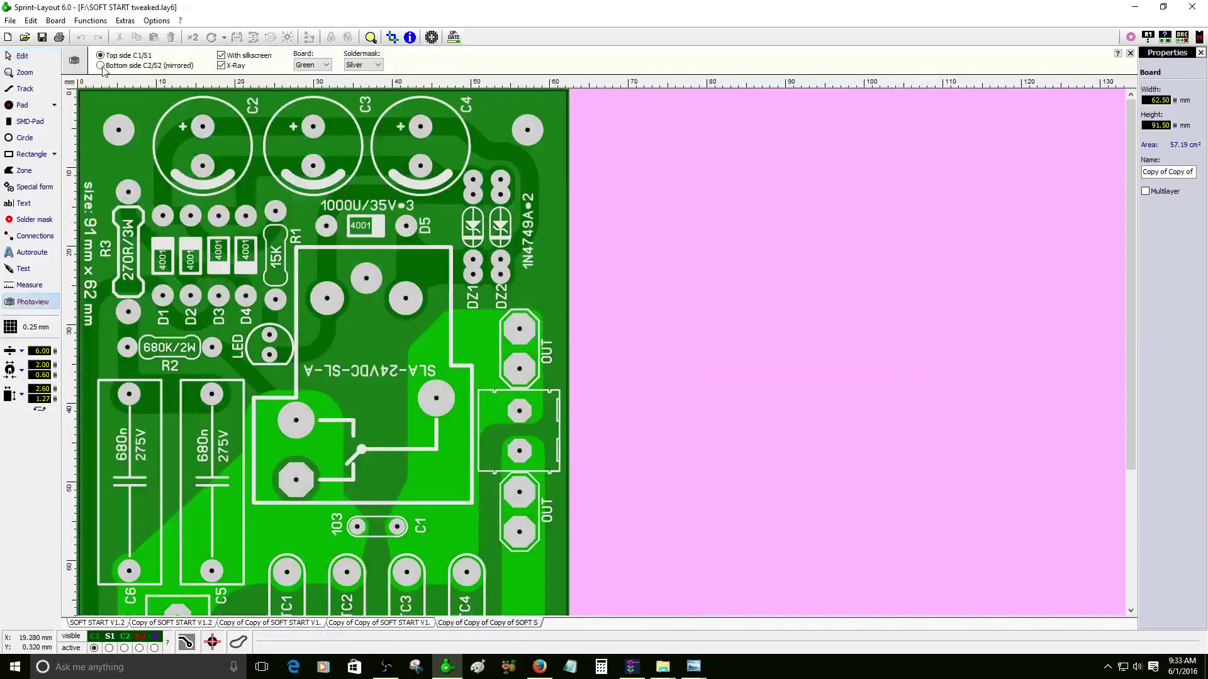
left_click(101, 66)
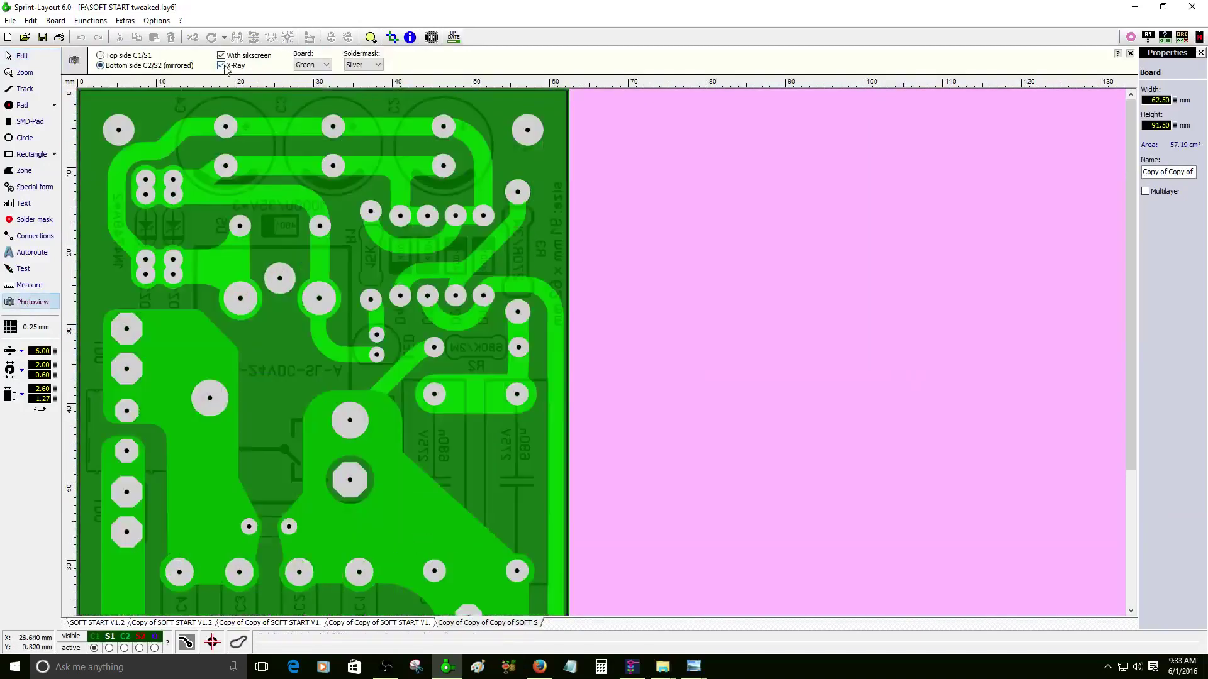
left_click(222, 66)
scroll(292, 237, "down", 2)
scroll(286, 353, "up", 2)
scroll(103, 173, "down", 1)
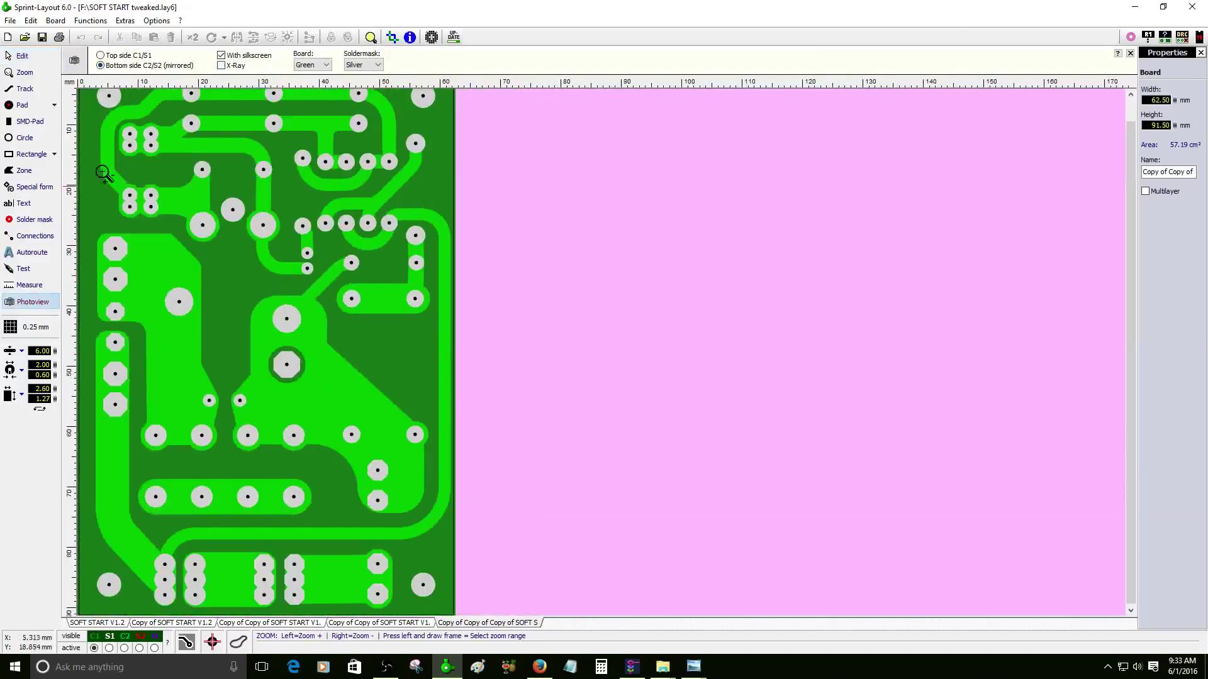
left_click(101, 55)
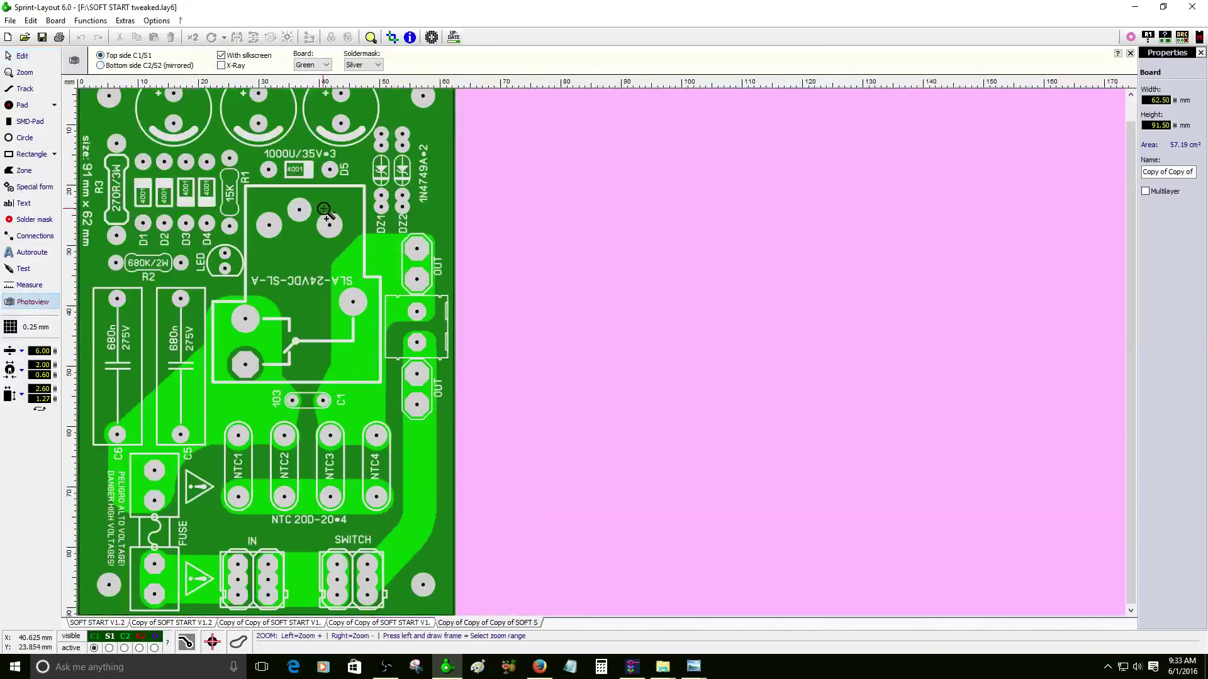
left_click(25, 56)
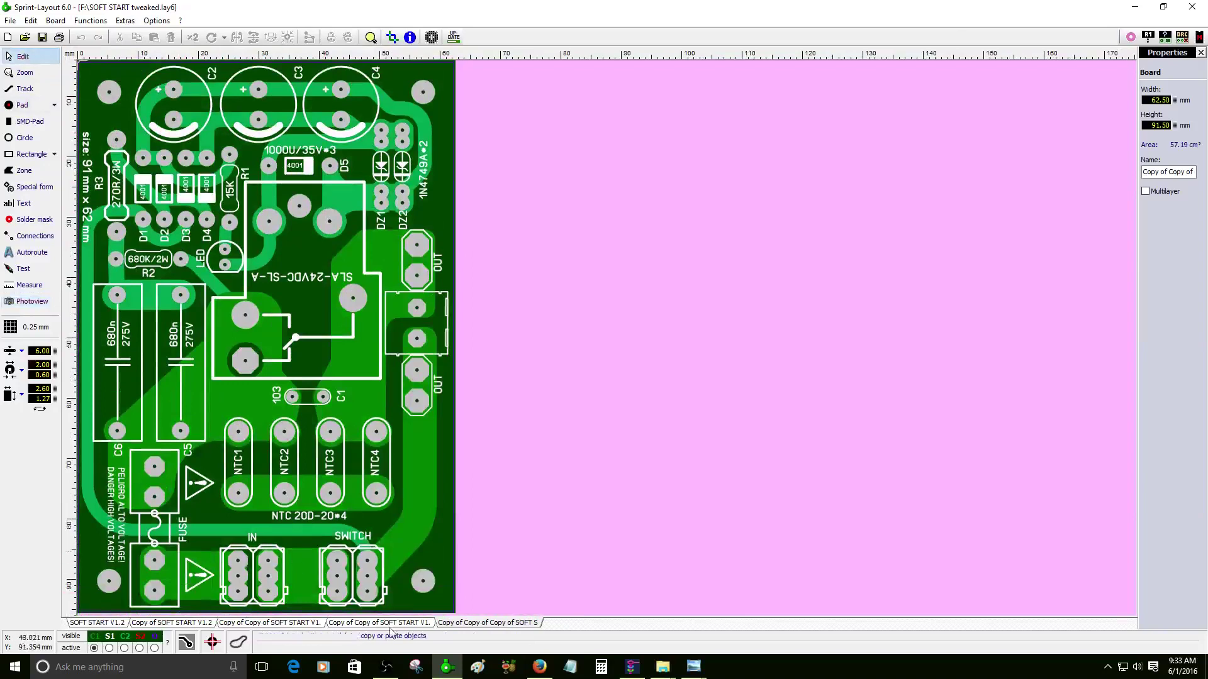
- Bring the ZofzPCB 3D view of the board back to the front
scroll(317, 252, "up", 3)
scroll(317, 252, "down", 2)
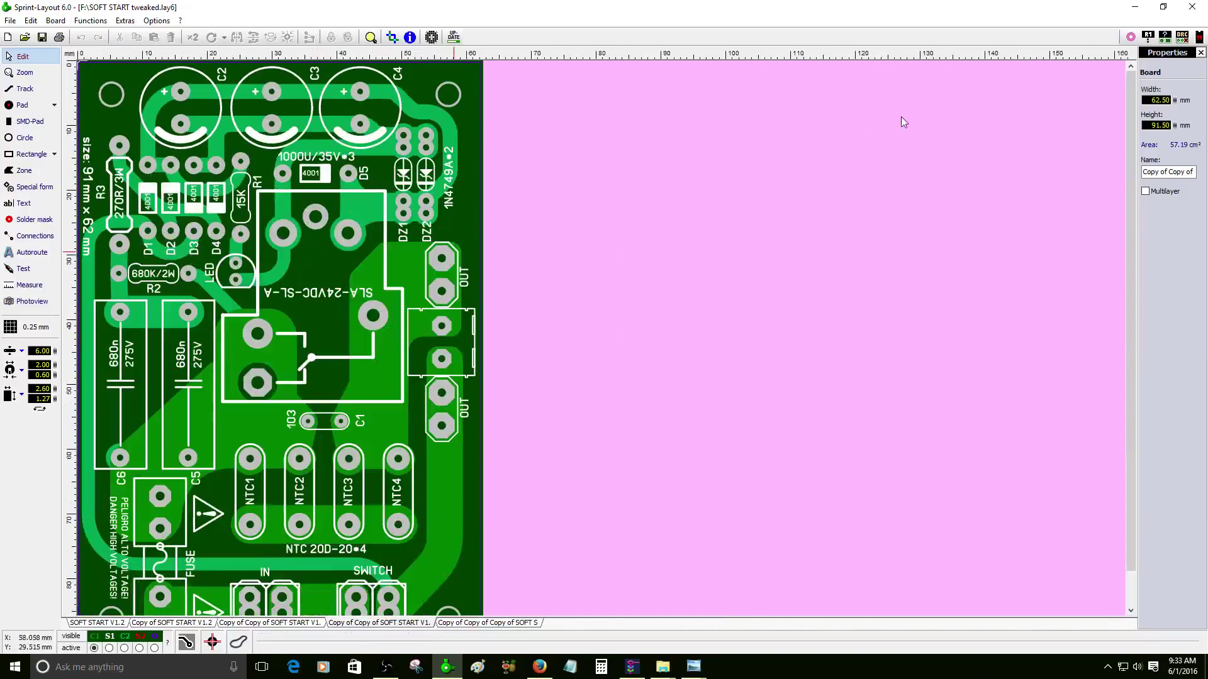
left_click(1135, 7)
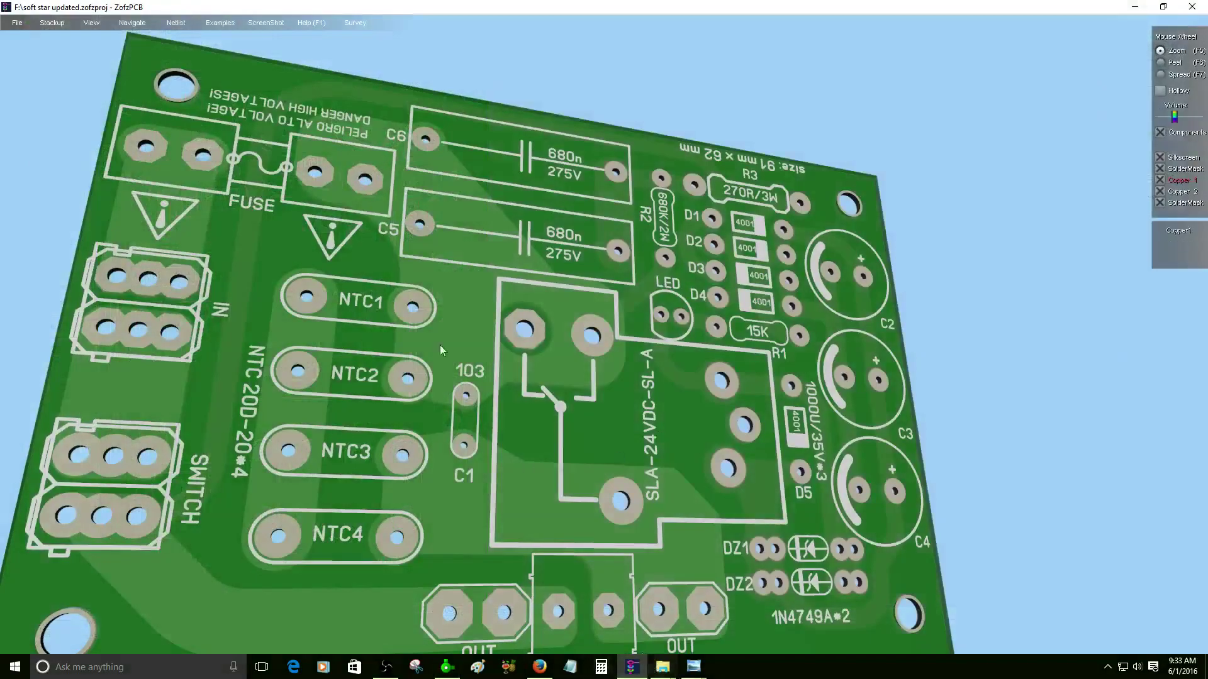
- Orbit, pan and zoom the 3D board so the whole component side is visible
left_click_drag(372, 317, 359, 332)
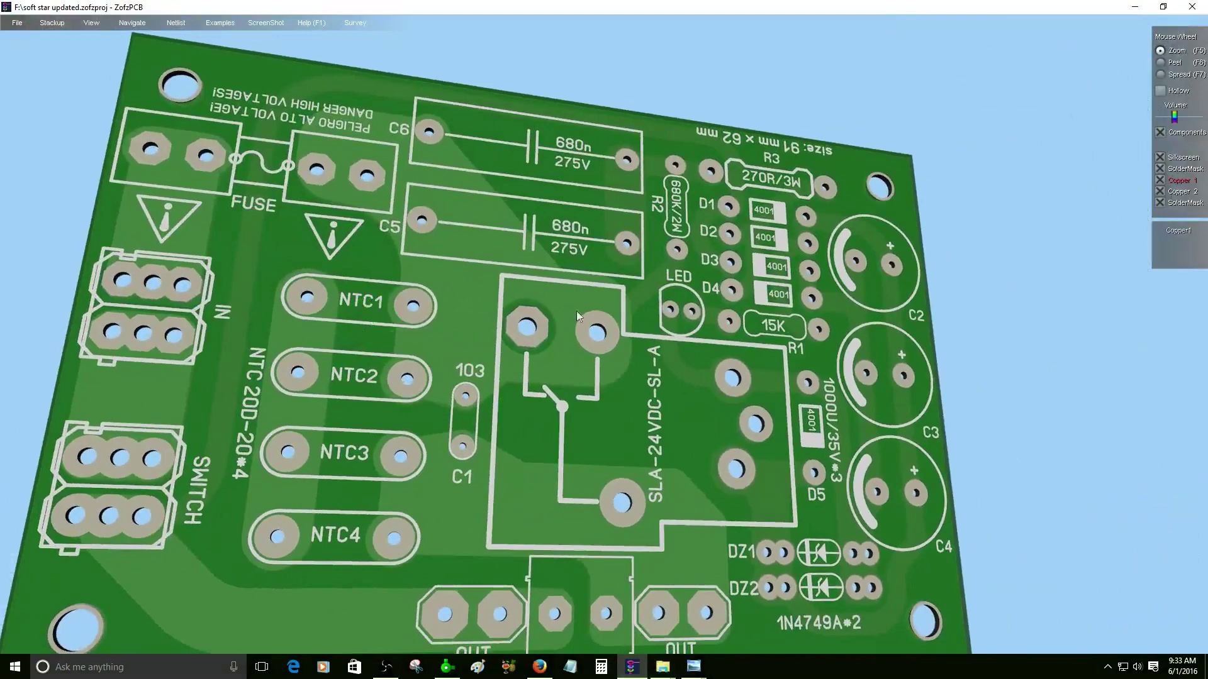
scroll(530, 304, "down", 5)
left_click_drag(529, 305, 617, 433)
scroll(572, 368, "up", 6)
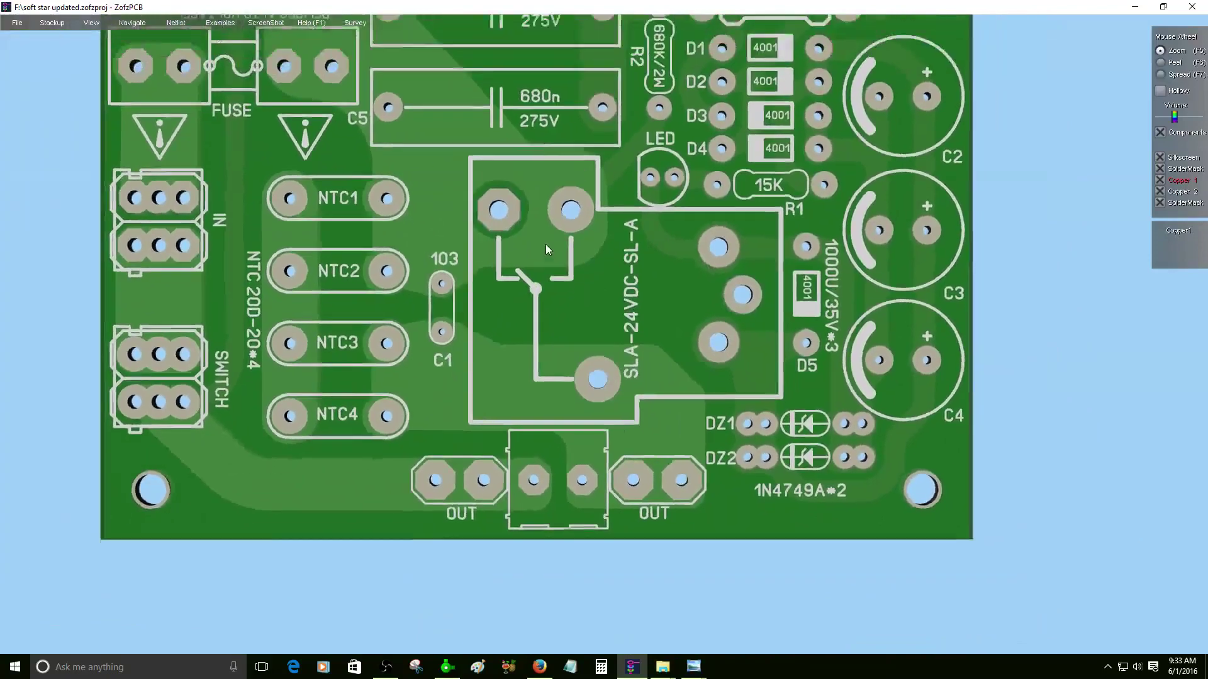
scroll(545, 244, "down", 3)
right_click_drag(592, 214, 595, 375)
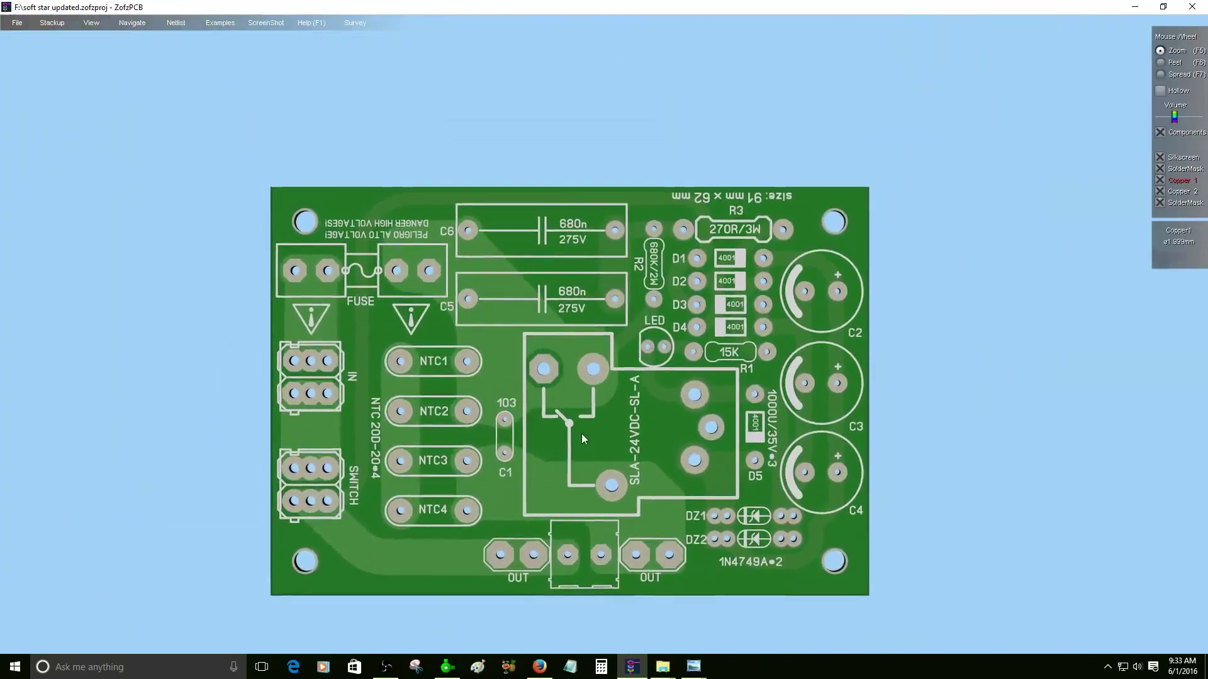
right_click_drag(581, 433, 650, 292)
scroll(651, 292, "up", 2)
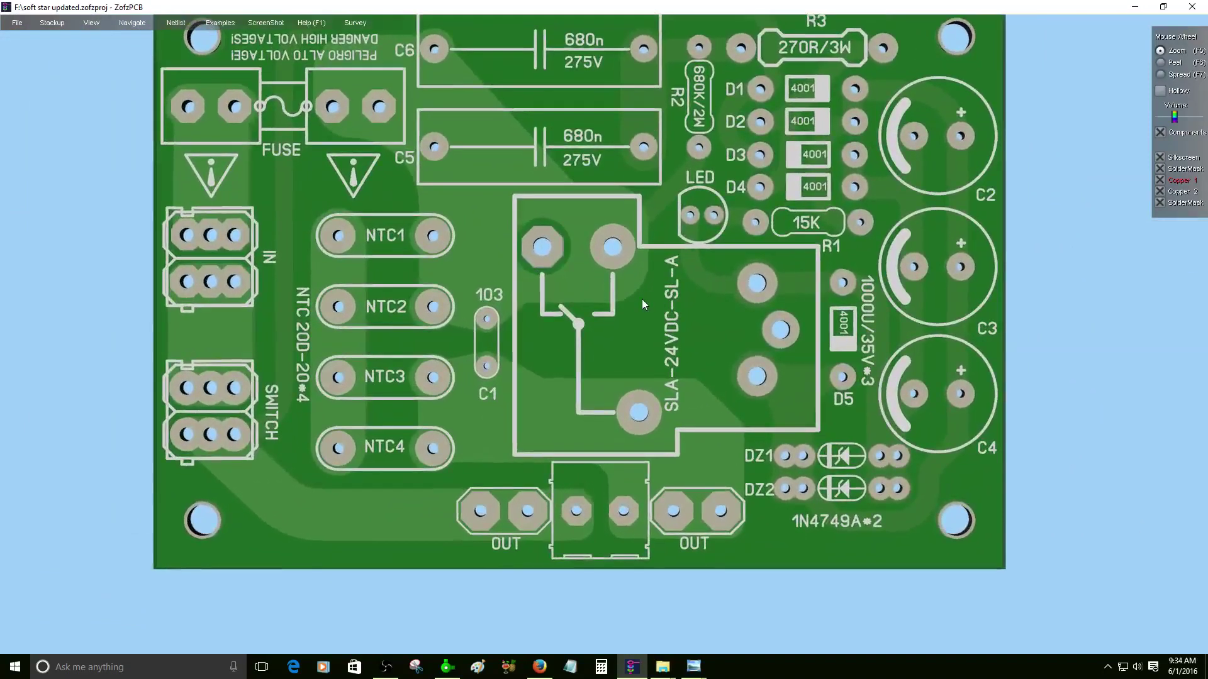
- Highlight nets SWITCH–OUT, IN, FUSE, relay and C2–C4 one by one, then flip to the bottom
left_click(335, 513)
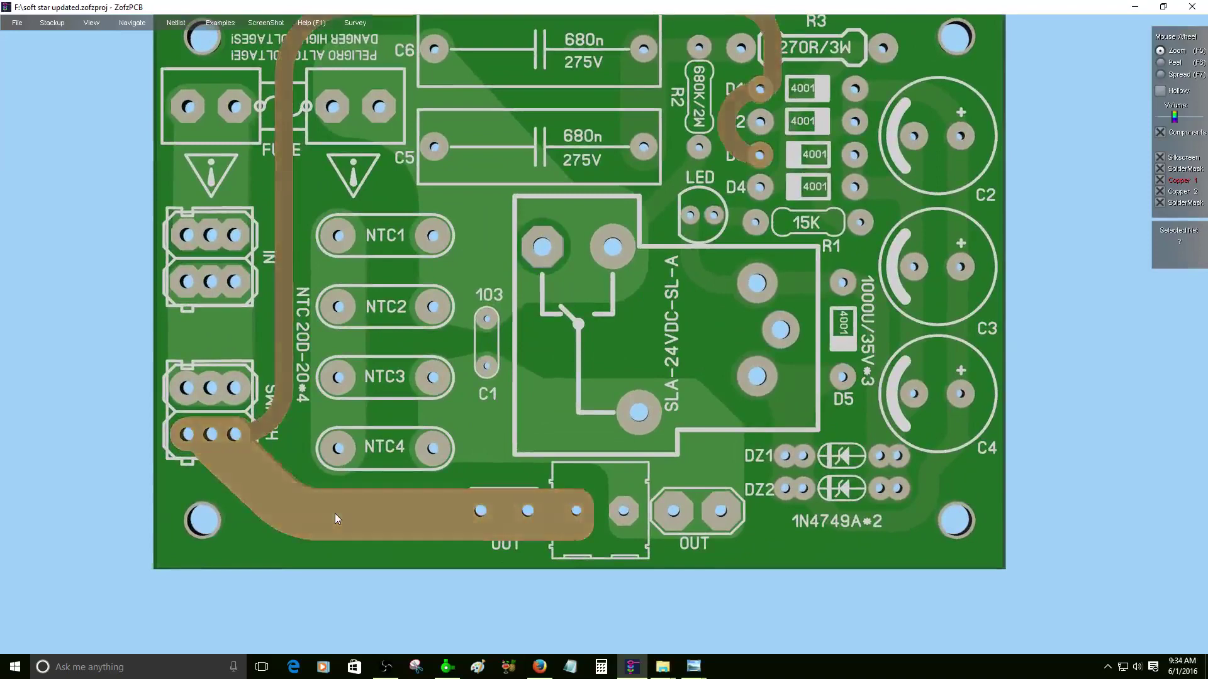
right_click_drag(564, 247, 617, 327)
scroll(618, 326, "down", 2)
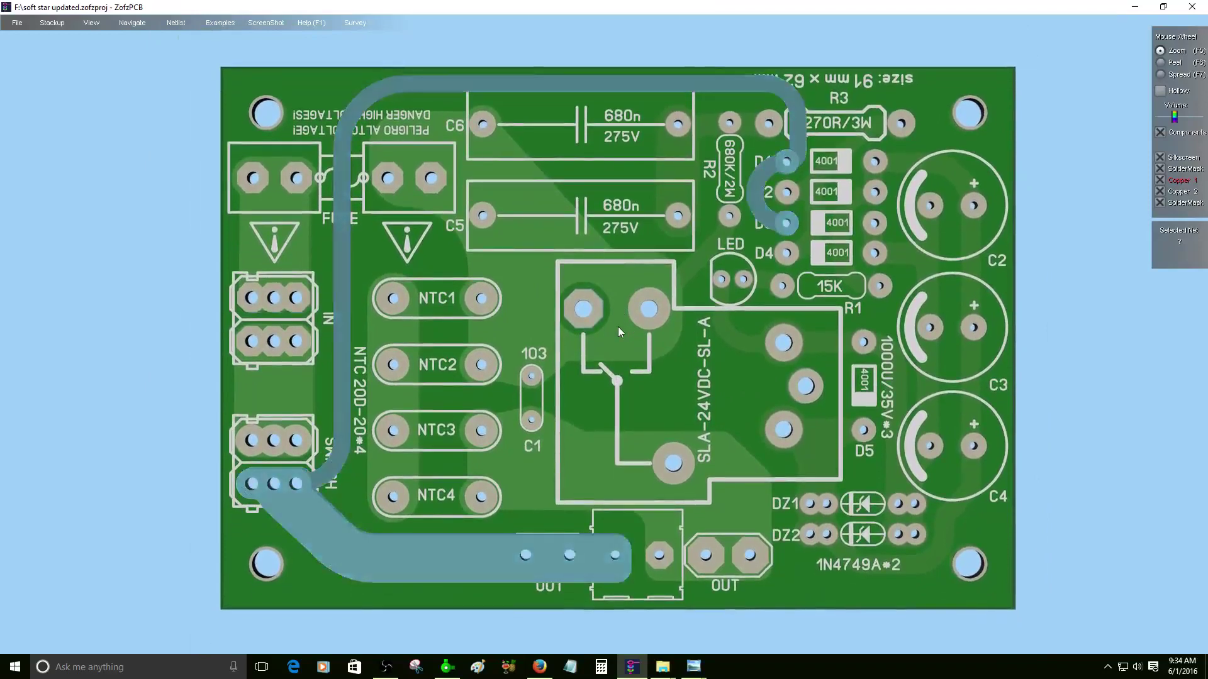
left_click(264, 388)
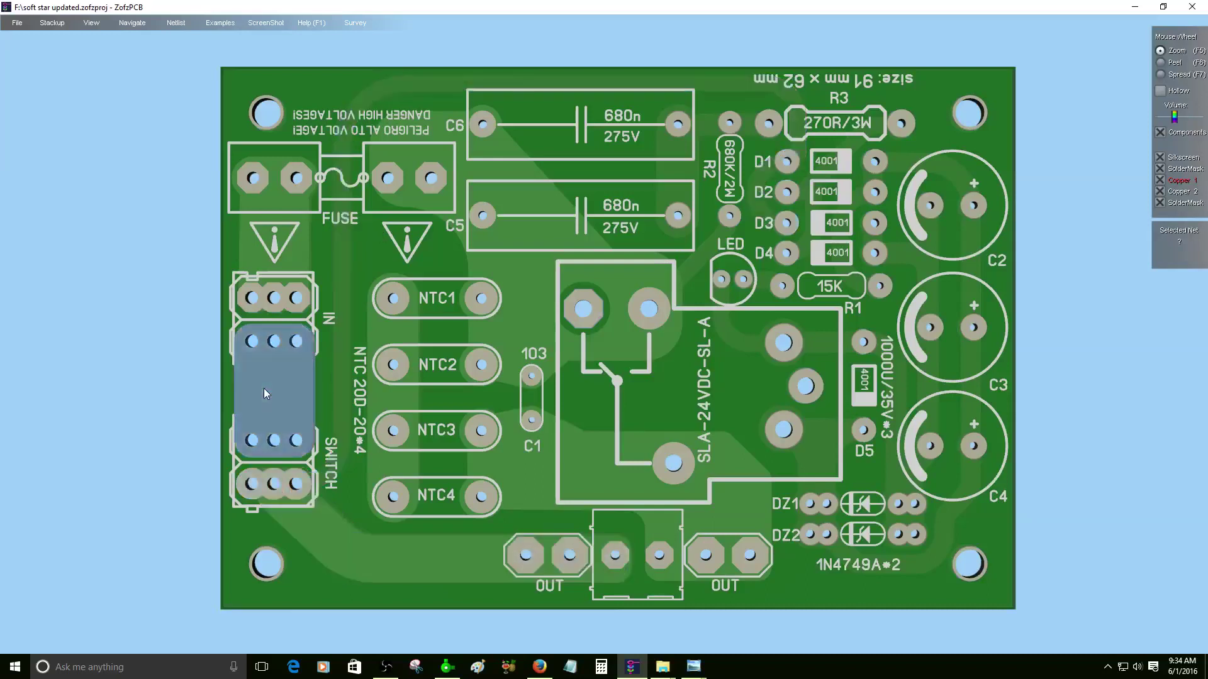
left_click(273, 243)
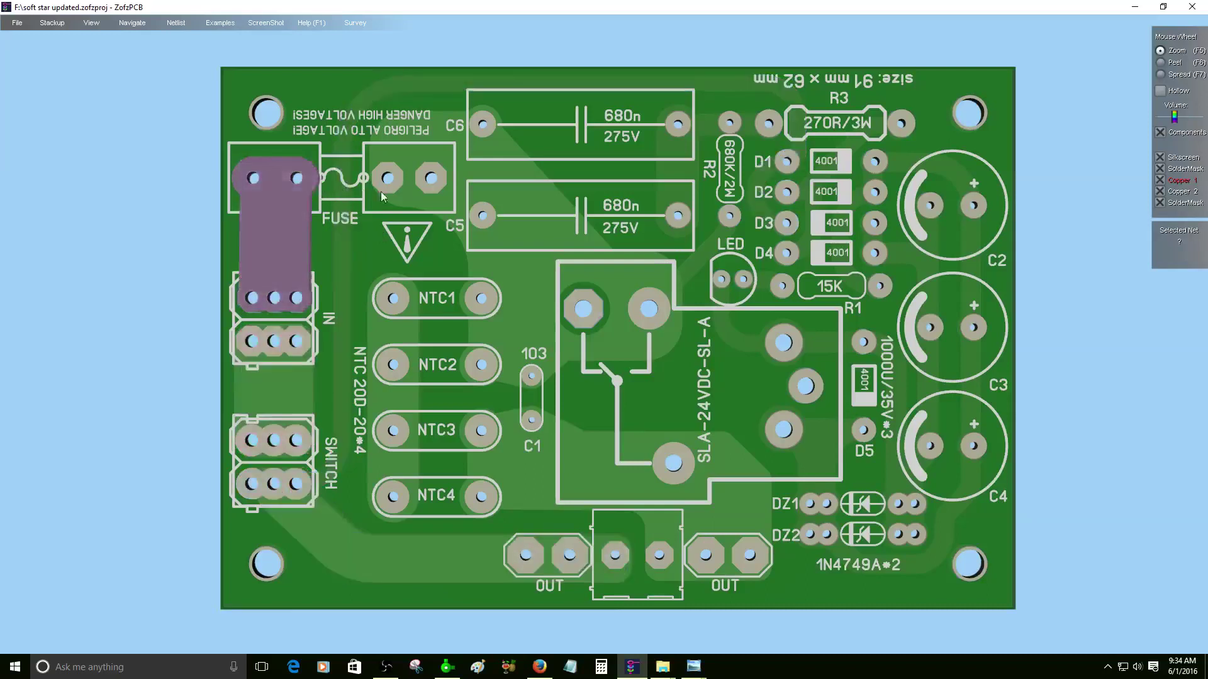
left_click(415, 191)
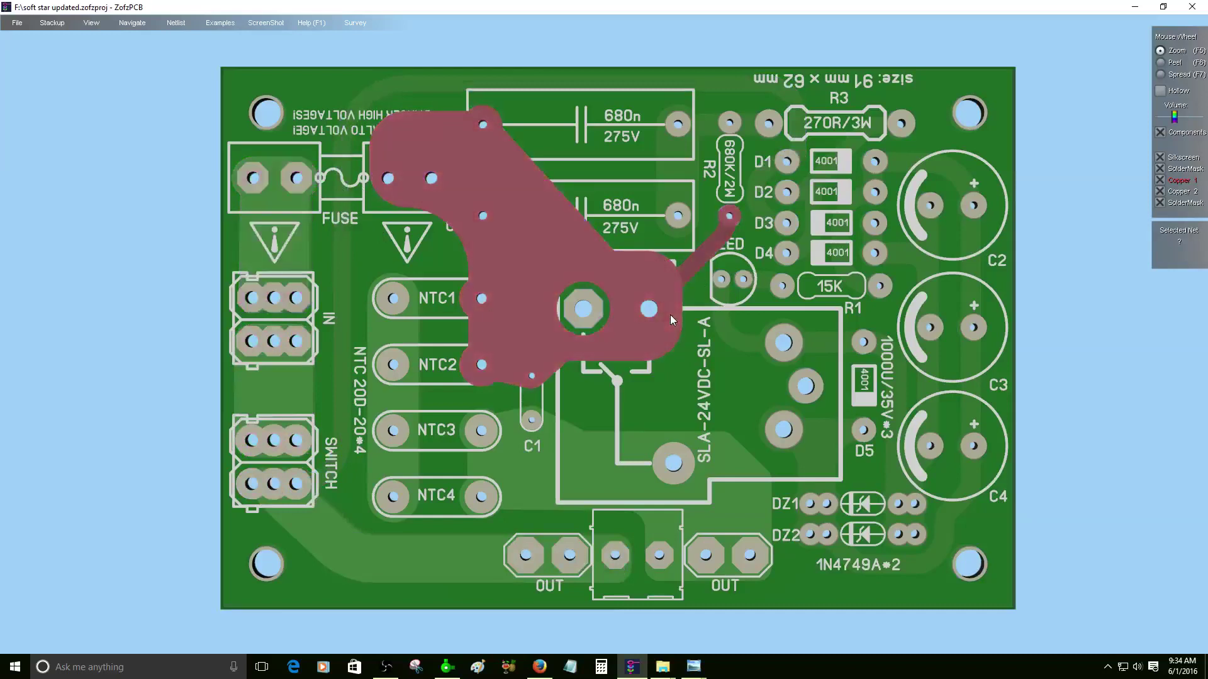
left_click(594, 476)
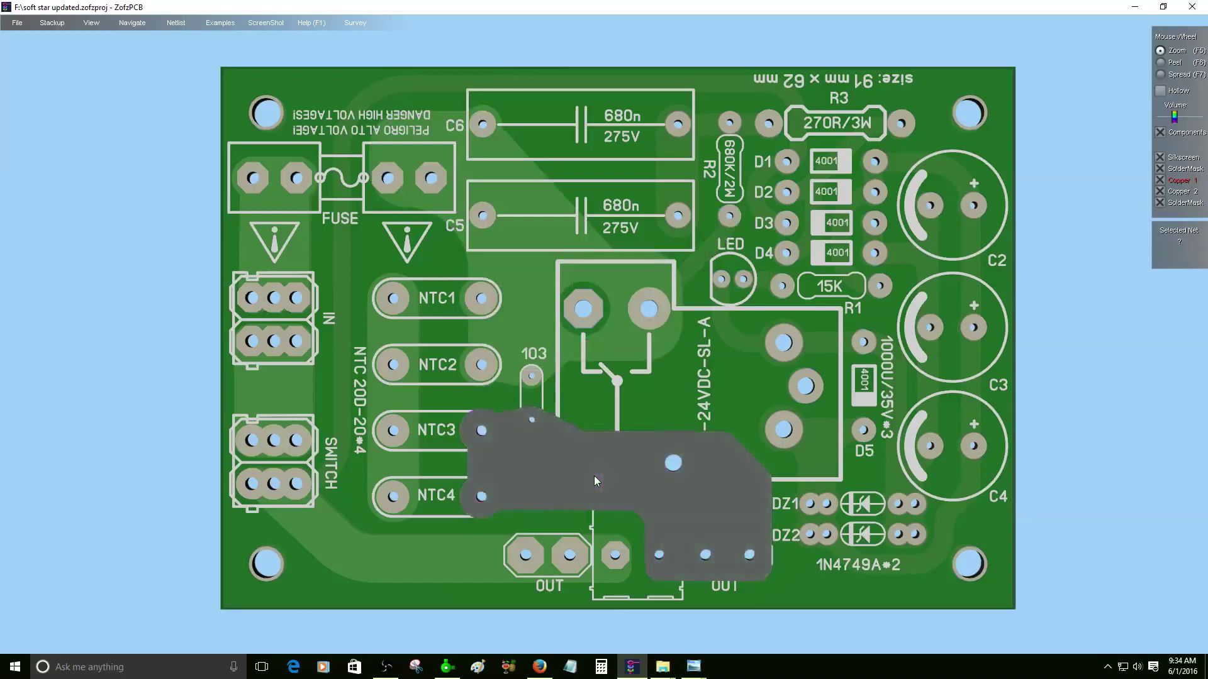
left_click(941, 545)
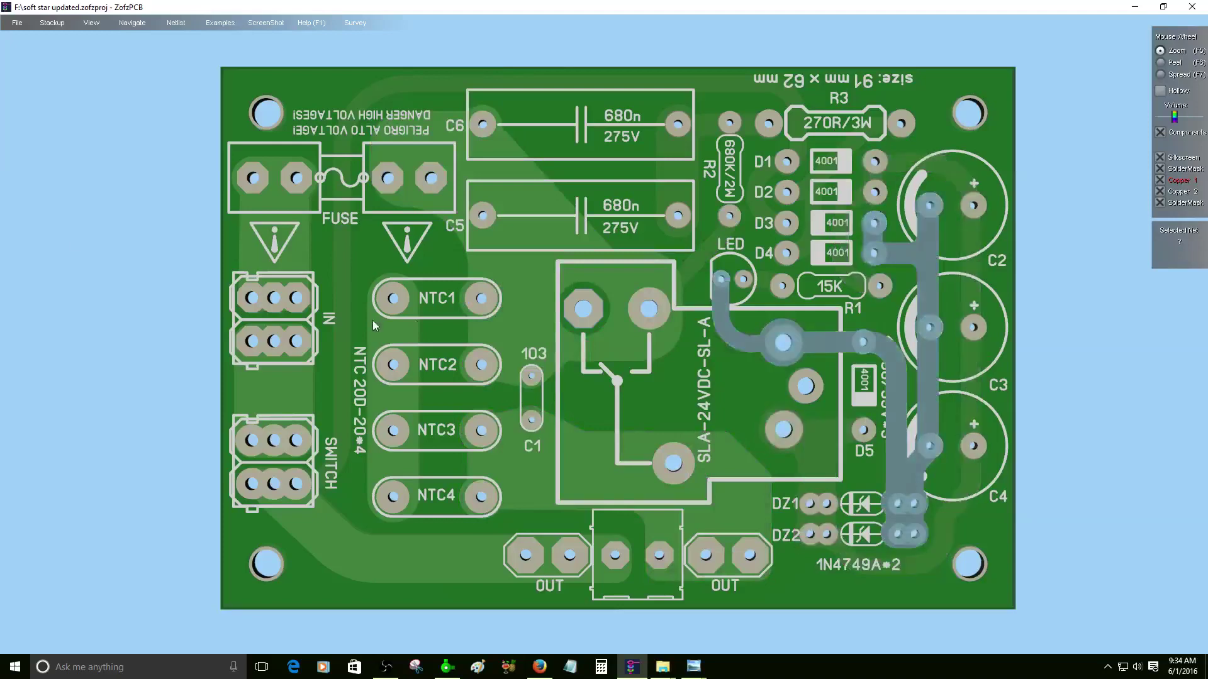
left_click_drag(372, 320, 1008, 287)
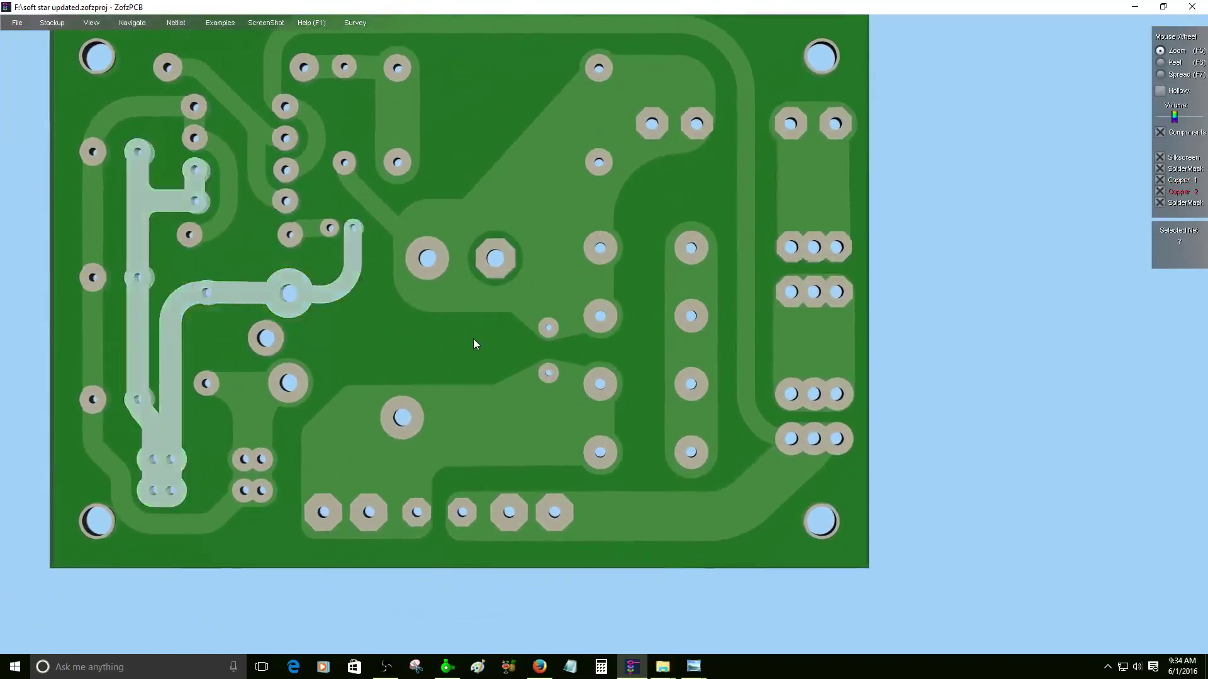
- Highlight the bottom-side copper pours and traces net by net
left_click(474, 439)
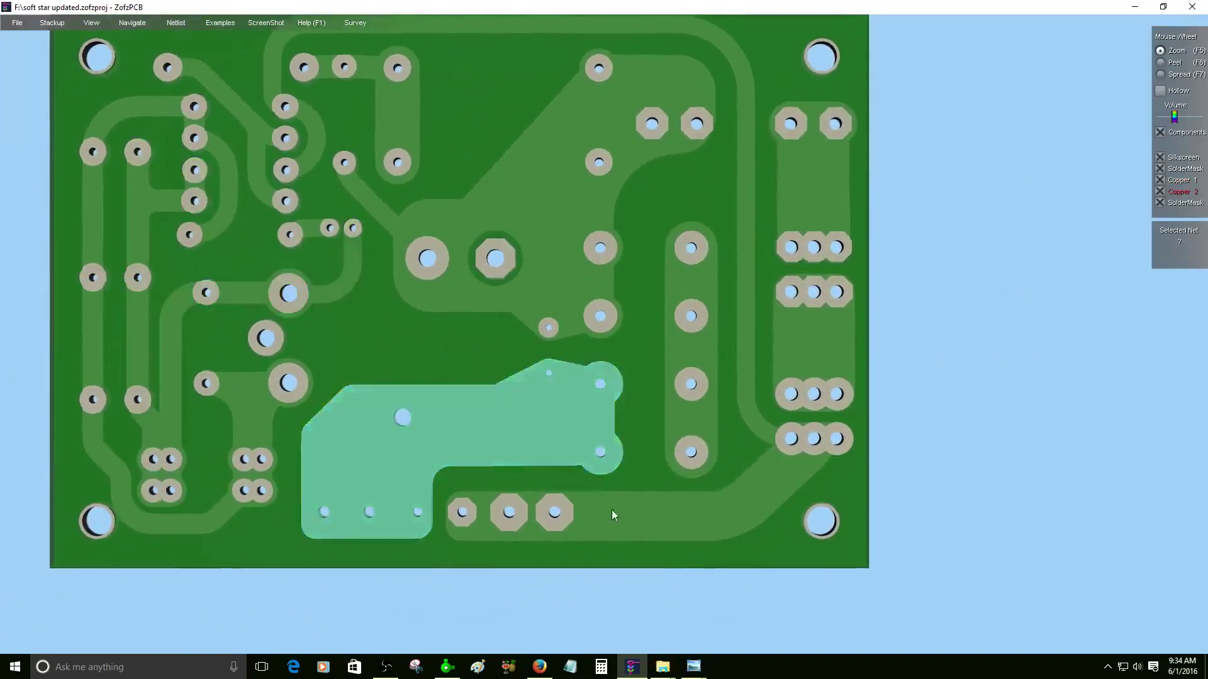
left_click(629, 519)
left_click(691, 395)
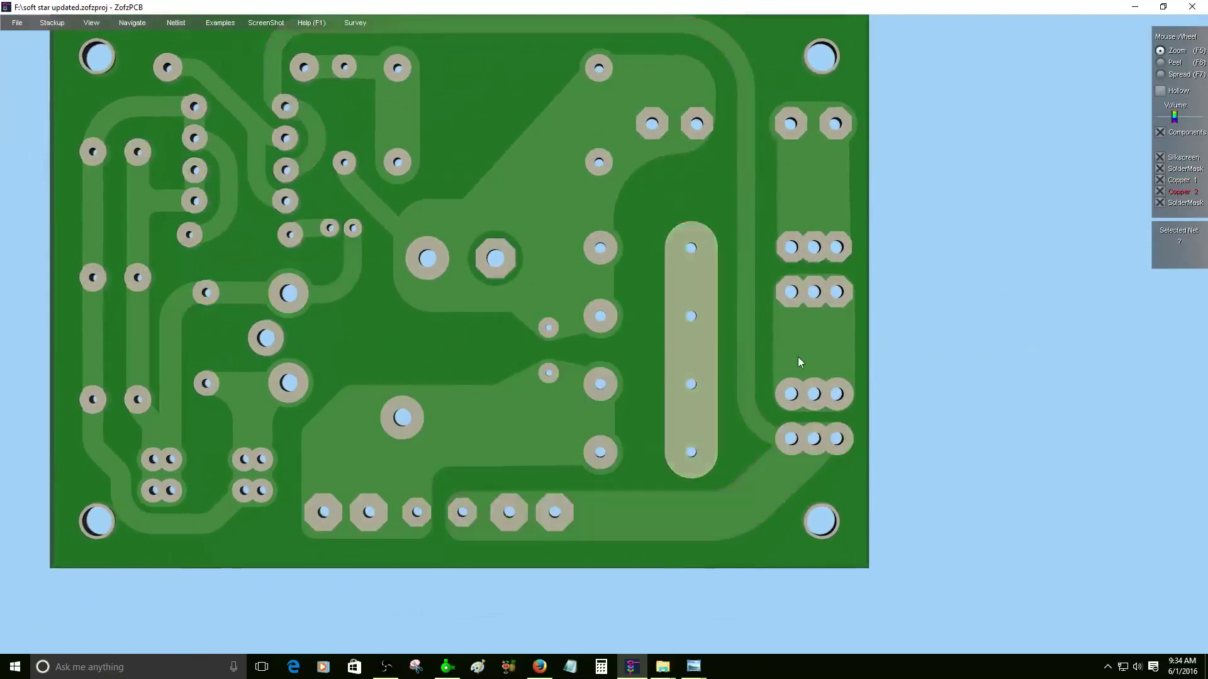
left_click(798, 357)
left_click(348, 290)
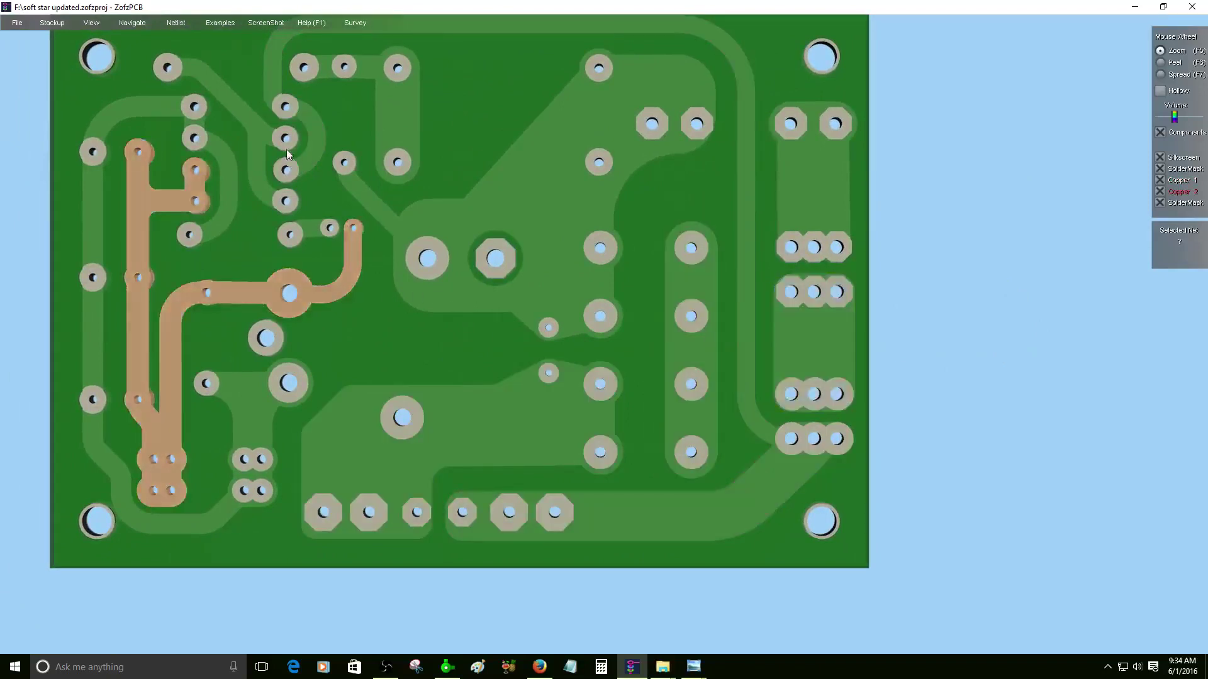
left_click(308, 153)
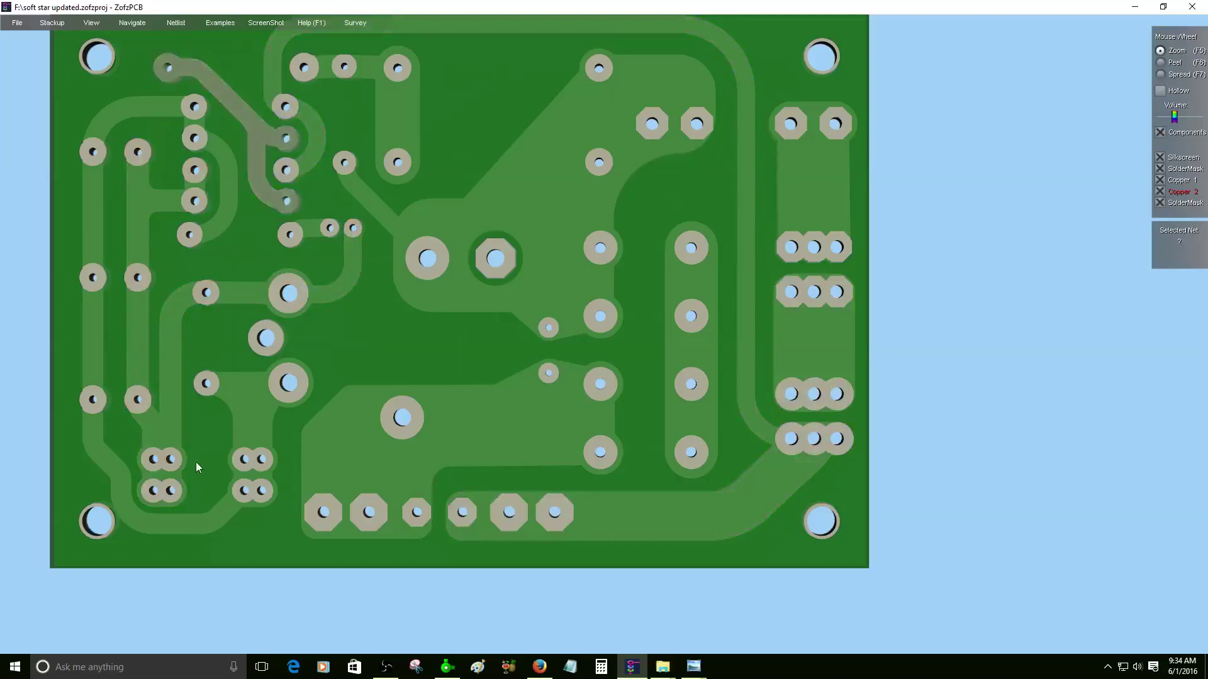
left_click(239, 466)
left_click(177, 341)
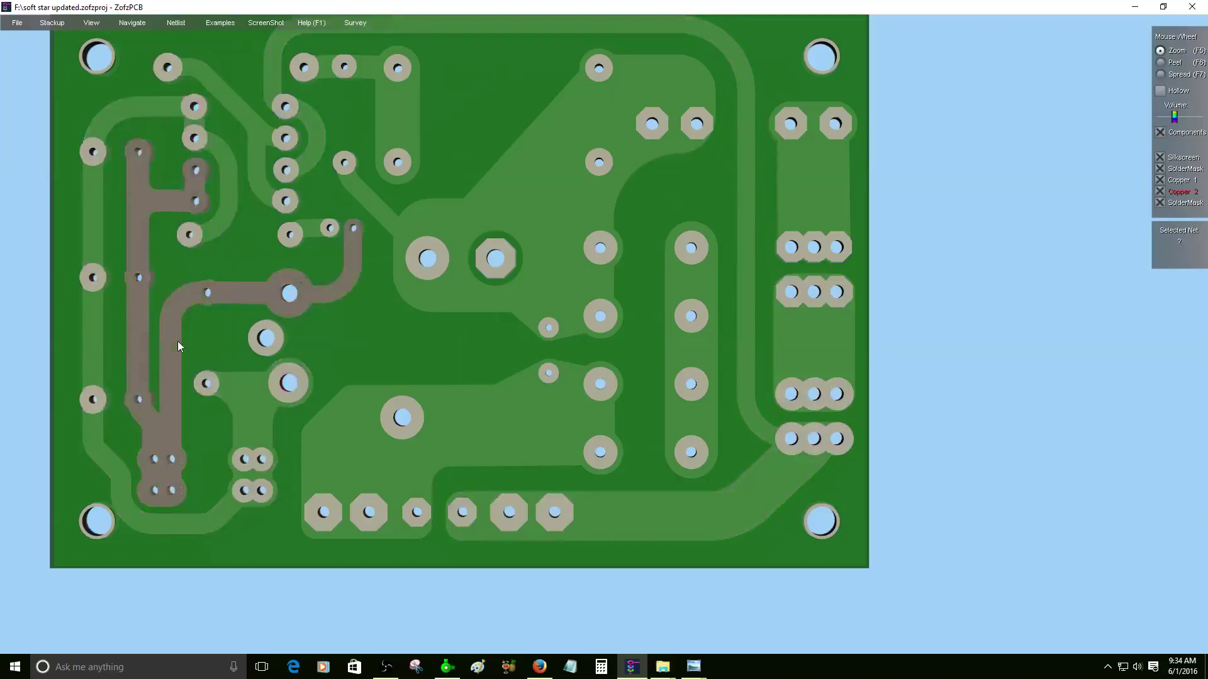
left_click(259, 127)
- Rotate the board back to its full top side, then close ZofzPCB
mouse_move(518, 241)
left_mouse_down()
mouse_move(457, 195)
mouse_move(423, 244)
mouse_move(369, 288)
mouse_move(362, 281)
left_mouse_up()
scroll(439, 269, "up", 5)
scroll(348, 177, "down", 5)
left_click_drag(347, 177, 766, 134)
scroll(677, 266, "down", 10)
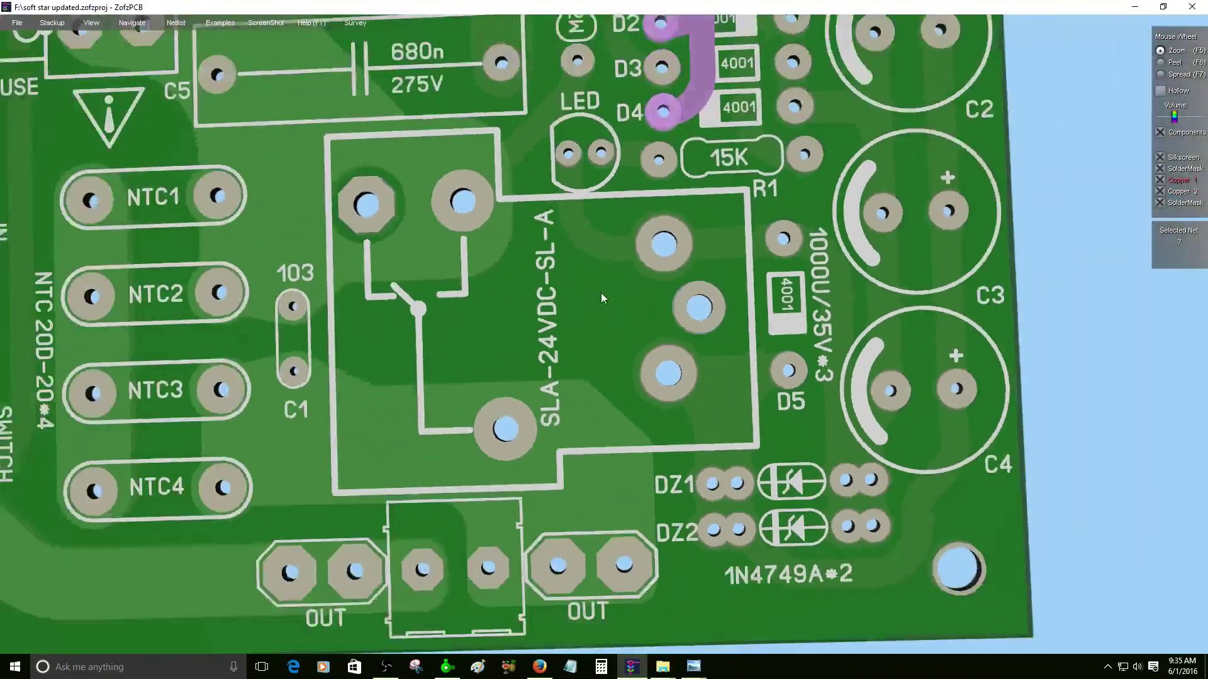
left_click_drag(601, 292, 551, 254)
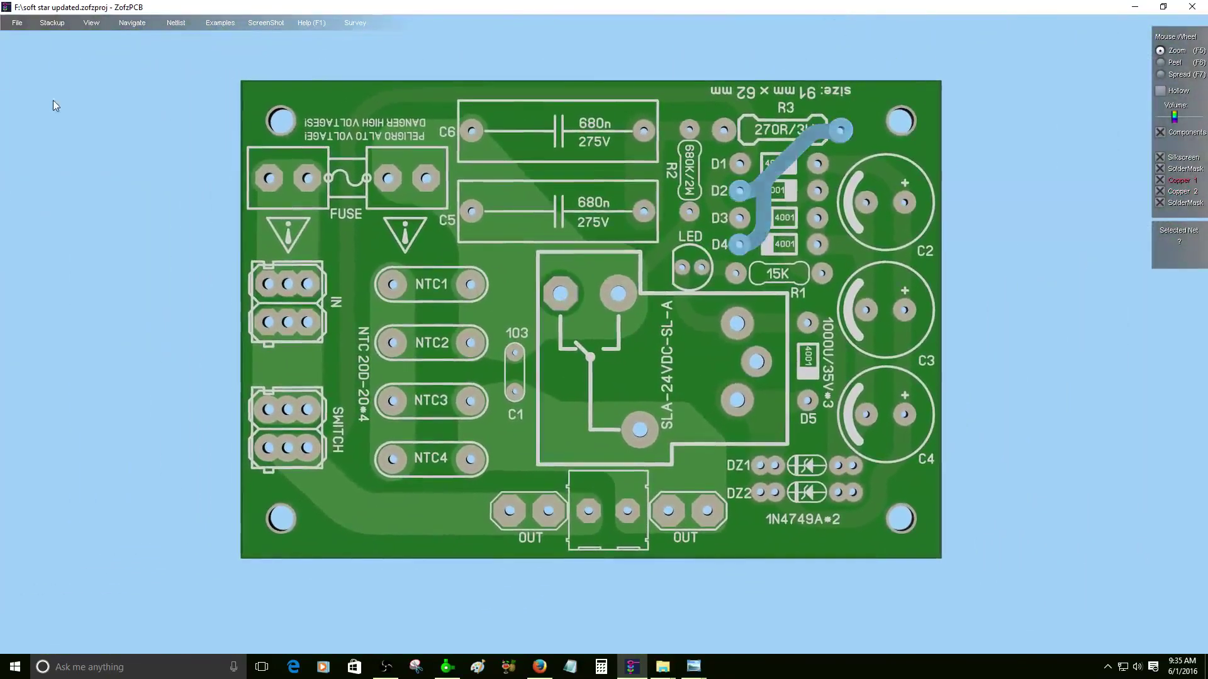
right_click_drag(90, 108, 589, 325)
left_click(1191, 7)
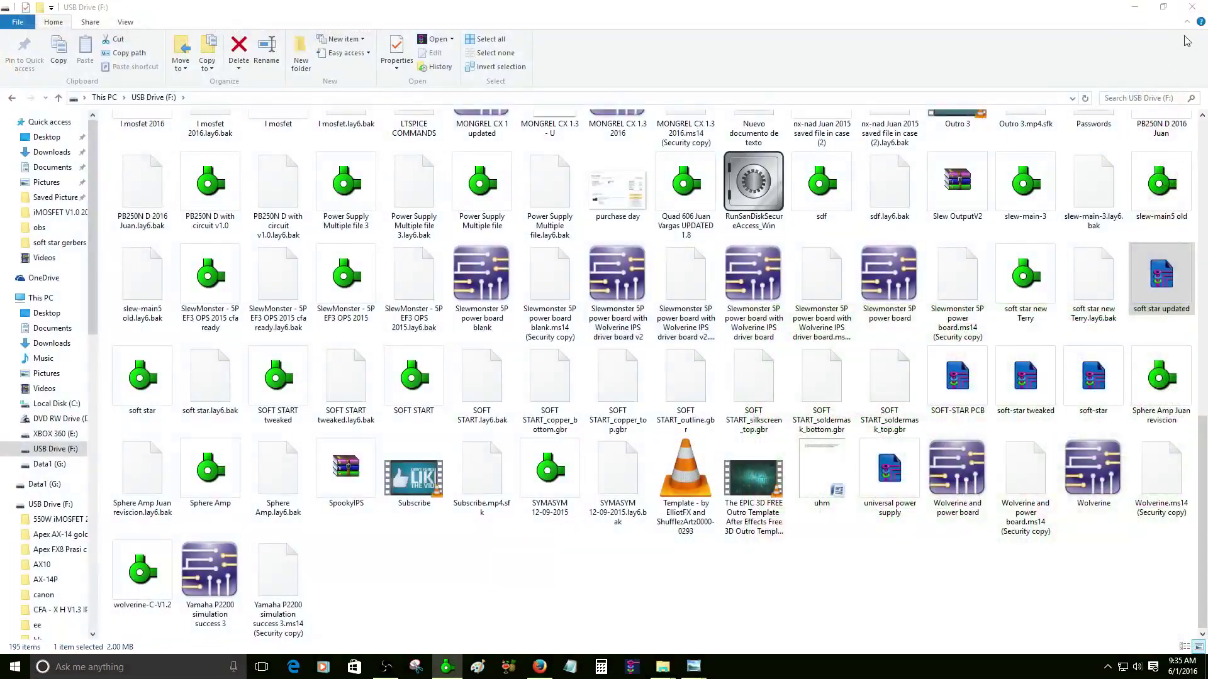
- Open the Properties of the soft-star tweaked file on USB Drive (F:)
scroll(667, 375, "up", 10)
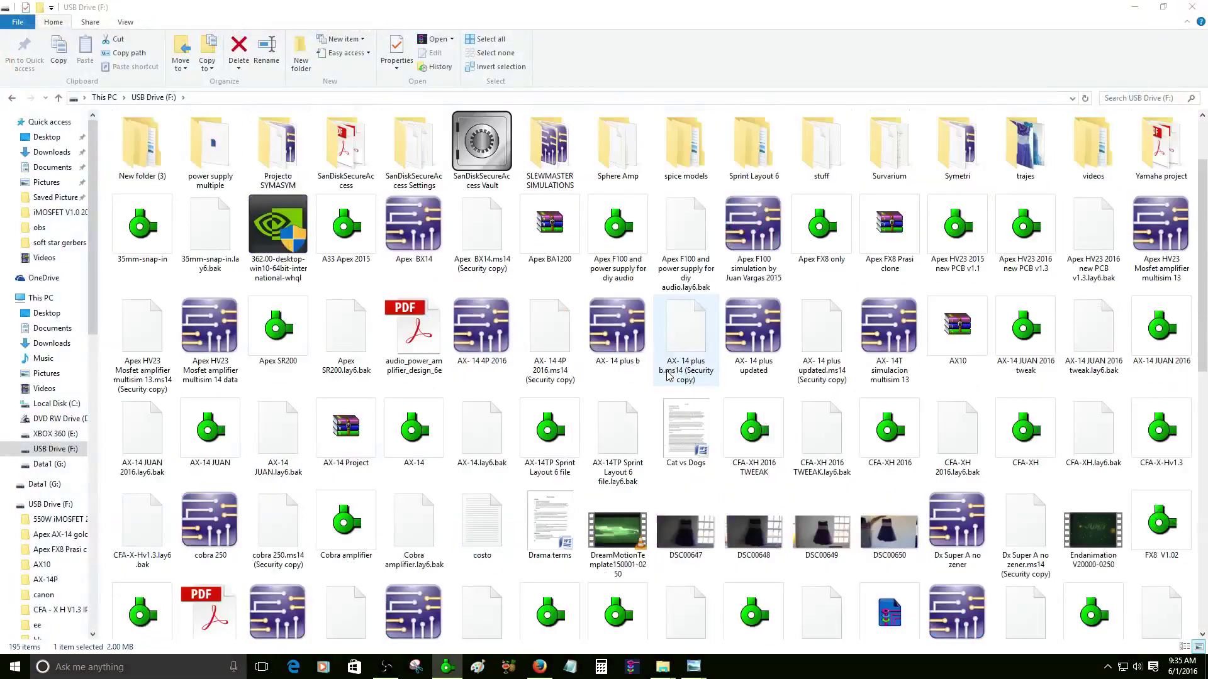
scroll(668, 376, "down", 10)
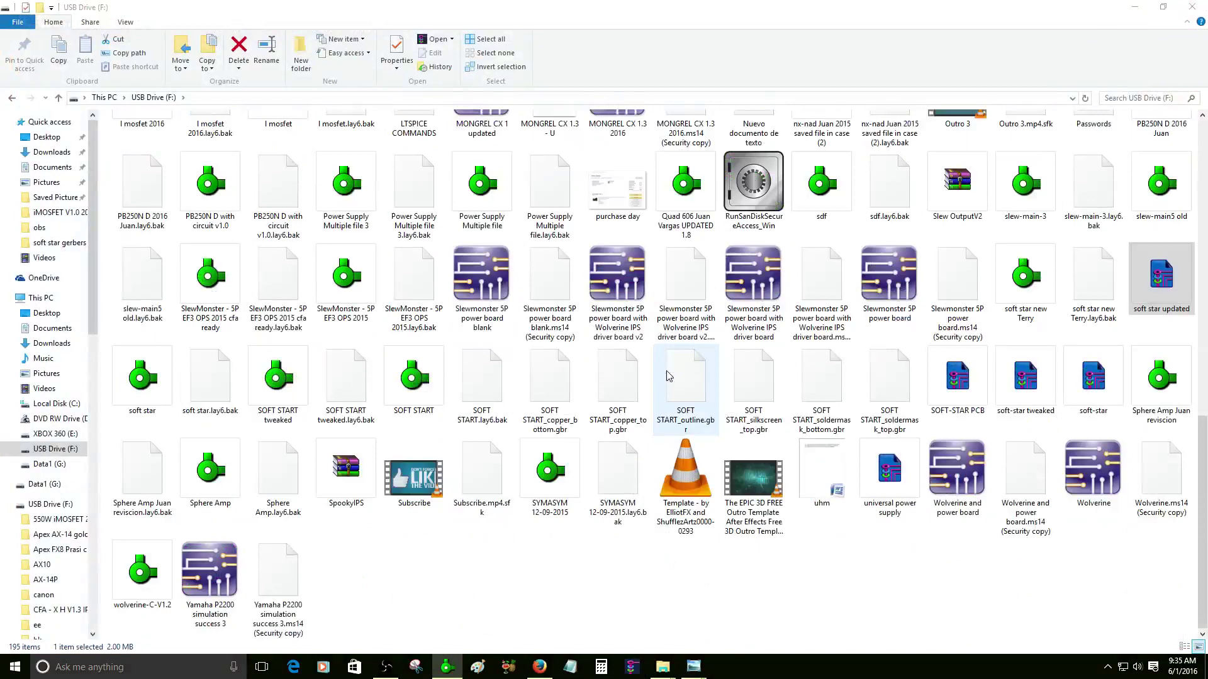
scroll(669, 375, "up", 10)
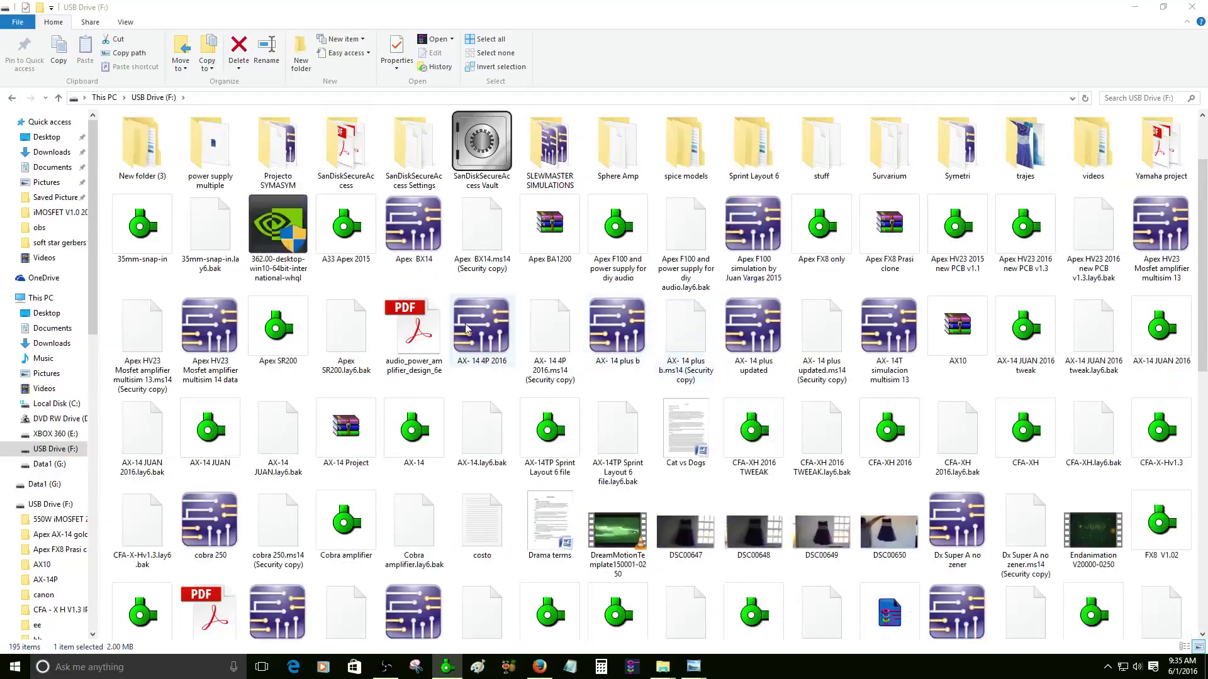
scroll(850, 228, "down", 10)
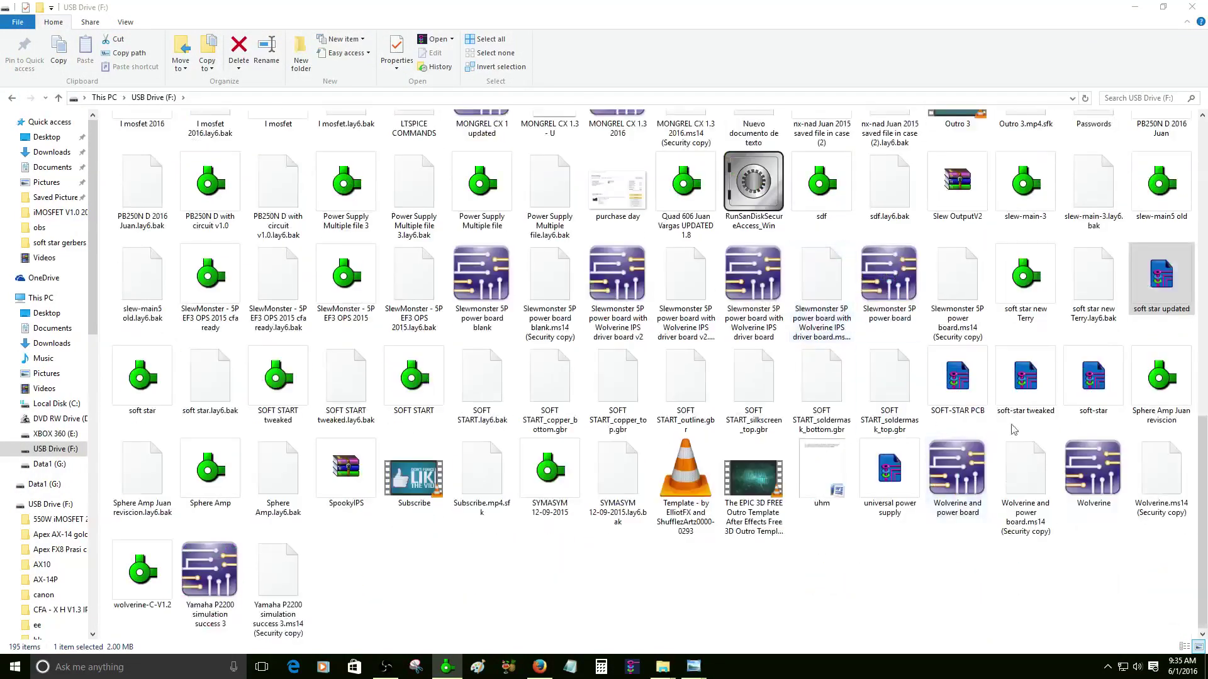
left_click(1021, 391)
right_click(1020, 391)
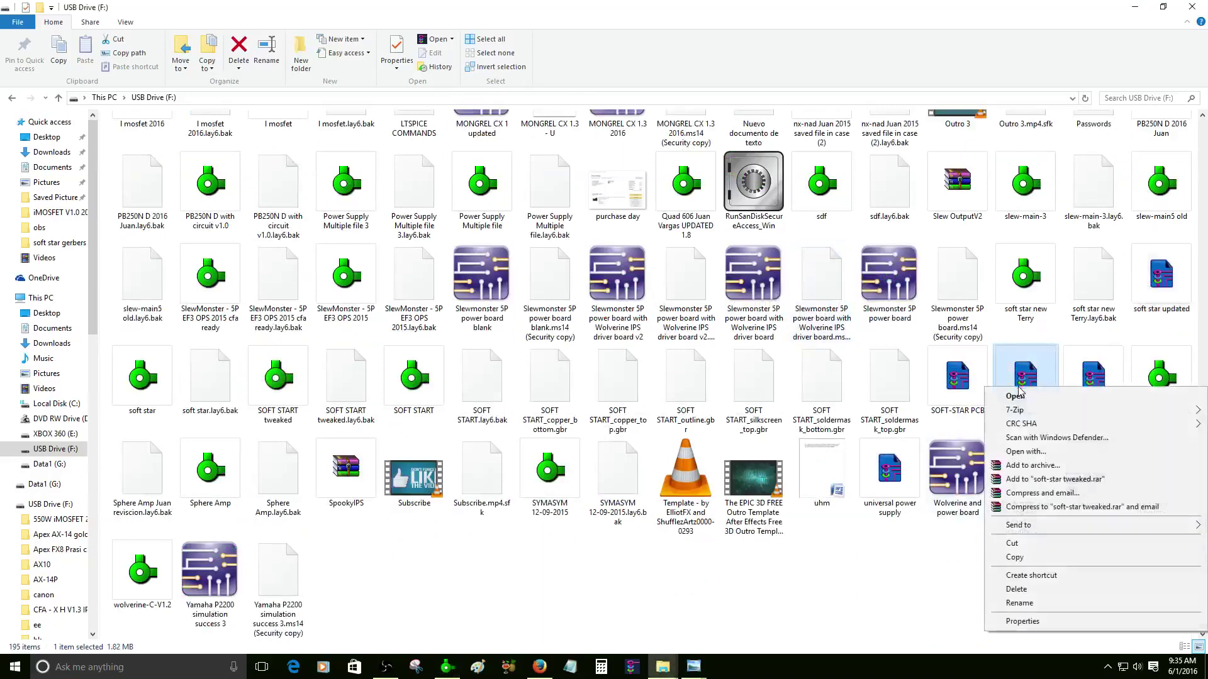
left_click(1014, 627)
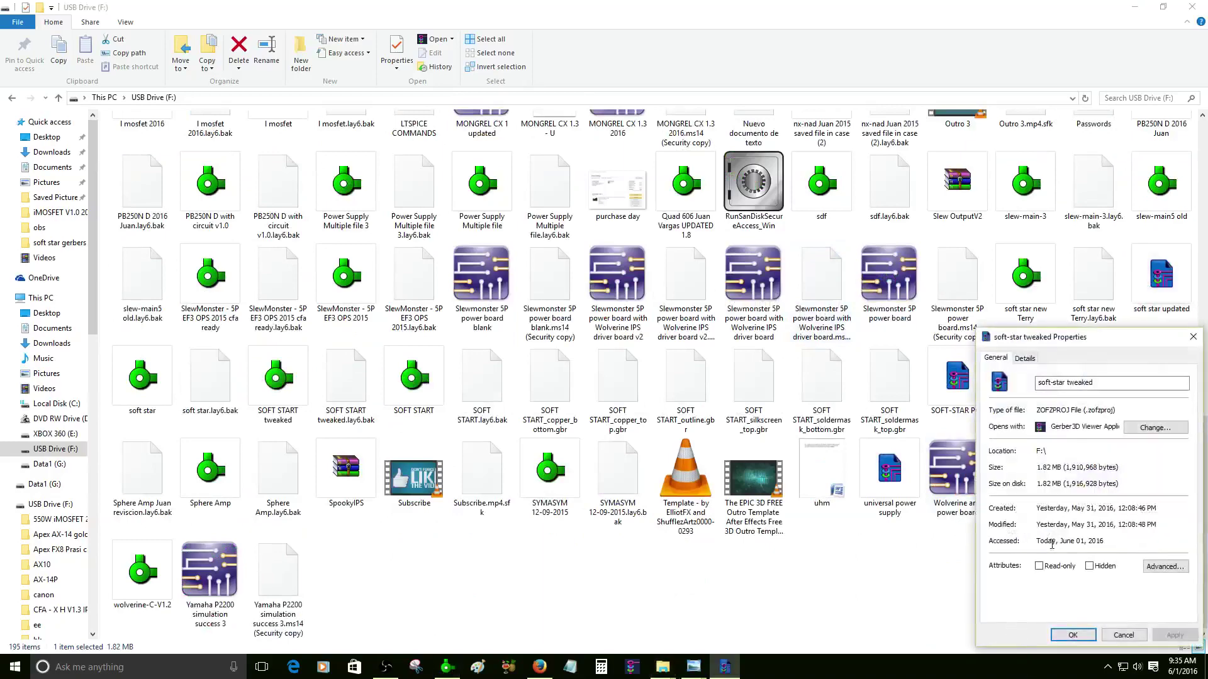
- Confirm it is a ZOFZPROJ File (.zofzproj), then return to the top of the file list
right_click(1094, 412)
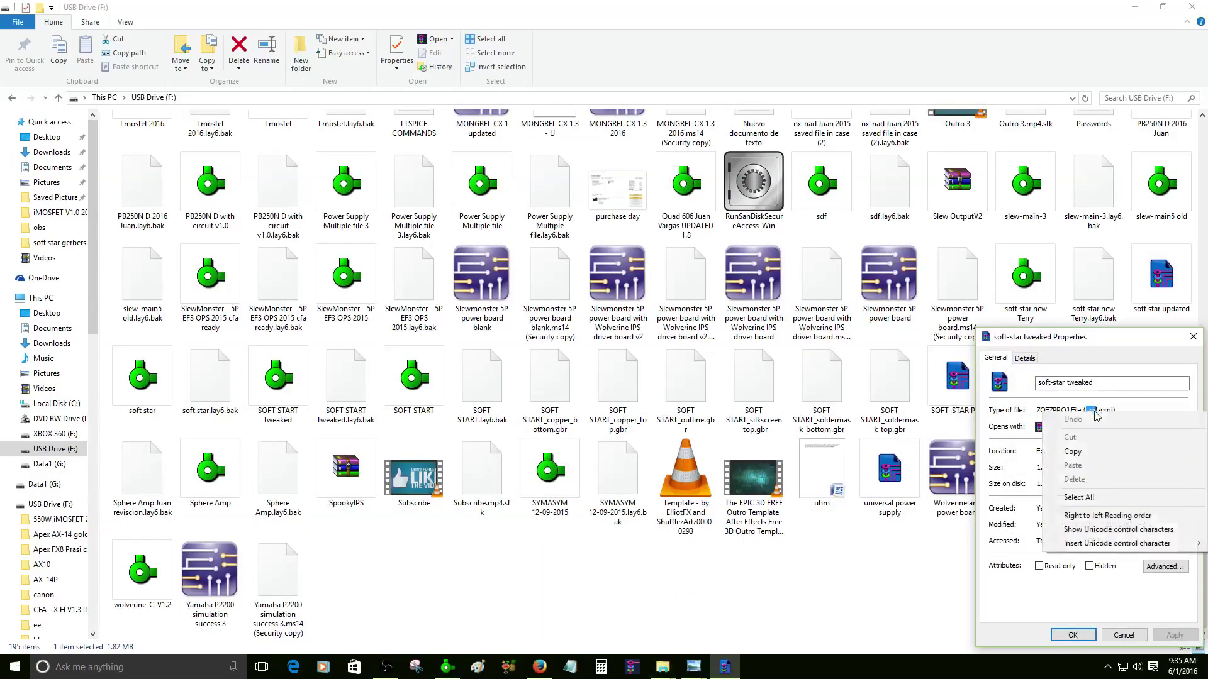
left_click(774, 614)
left_click(859, 541)
key("Home")
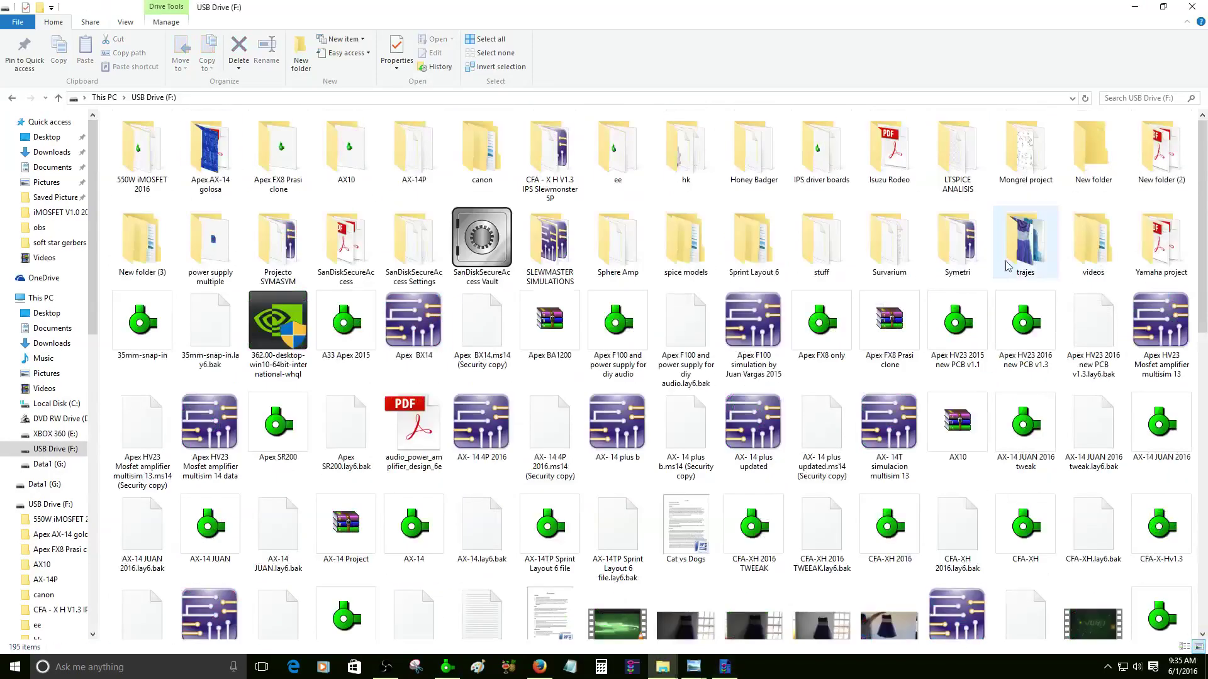
- Search the USB drive for '.zo' to list the ZofzPCB project files
right_click(1111, 99)
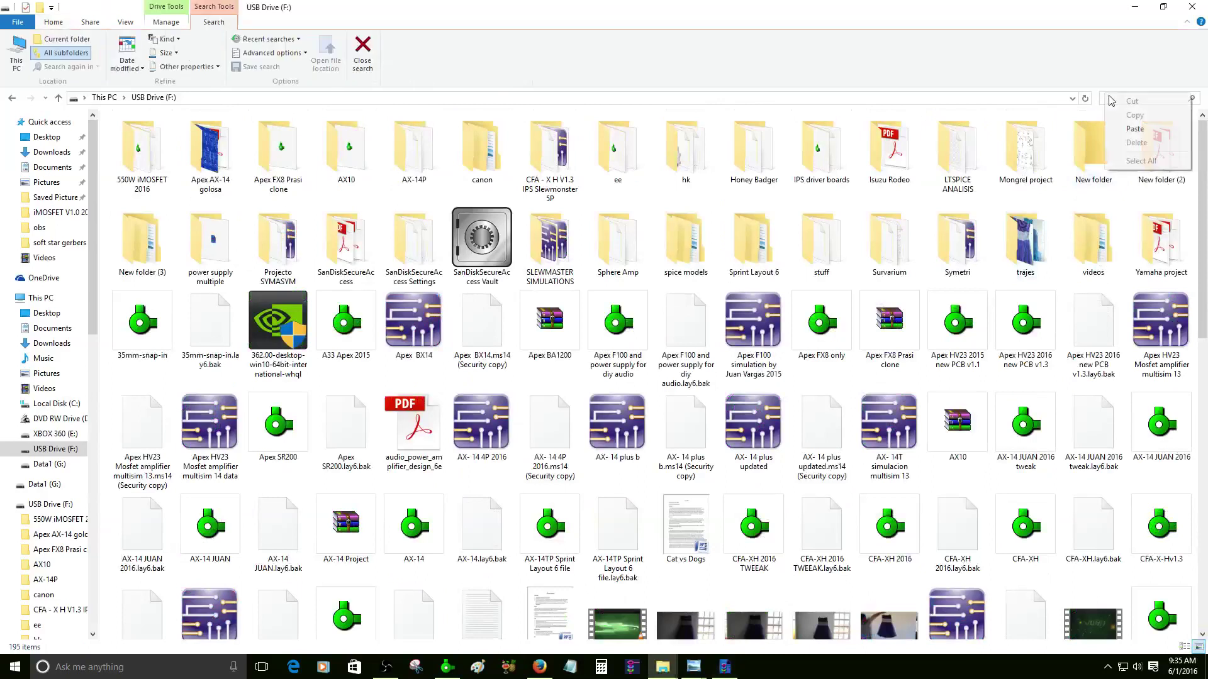
left_click(1135, 129)
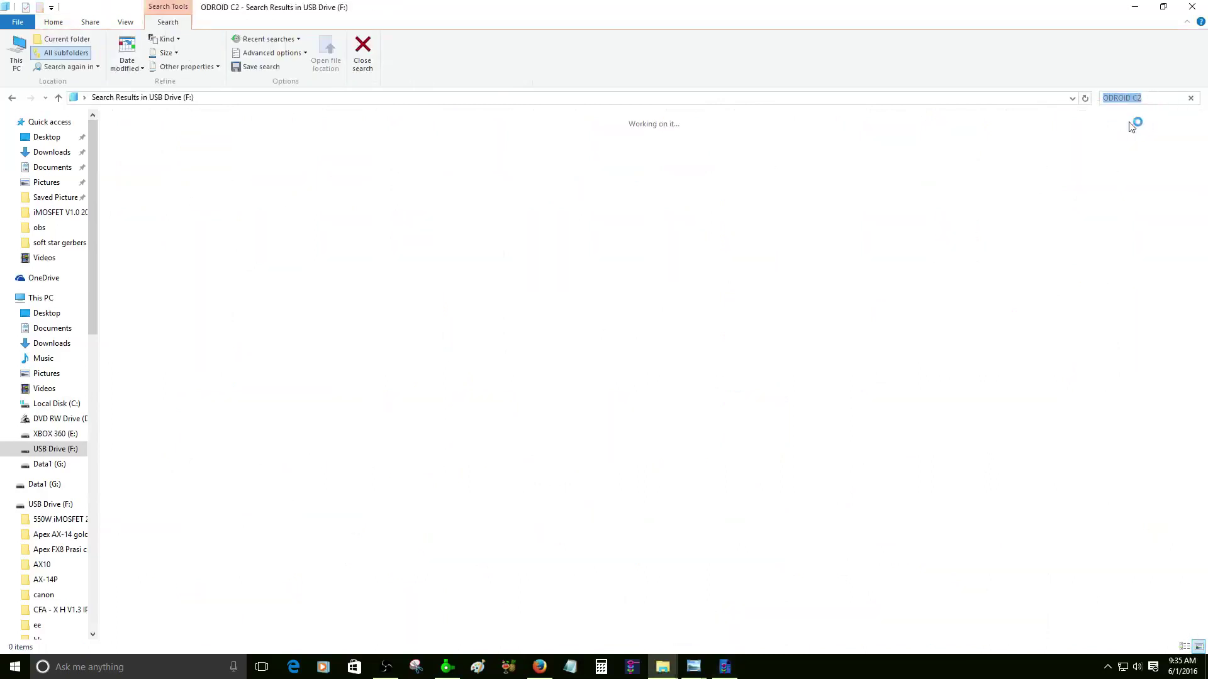
key("BackSpace")
type(".zo")
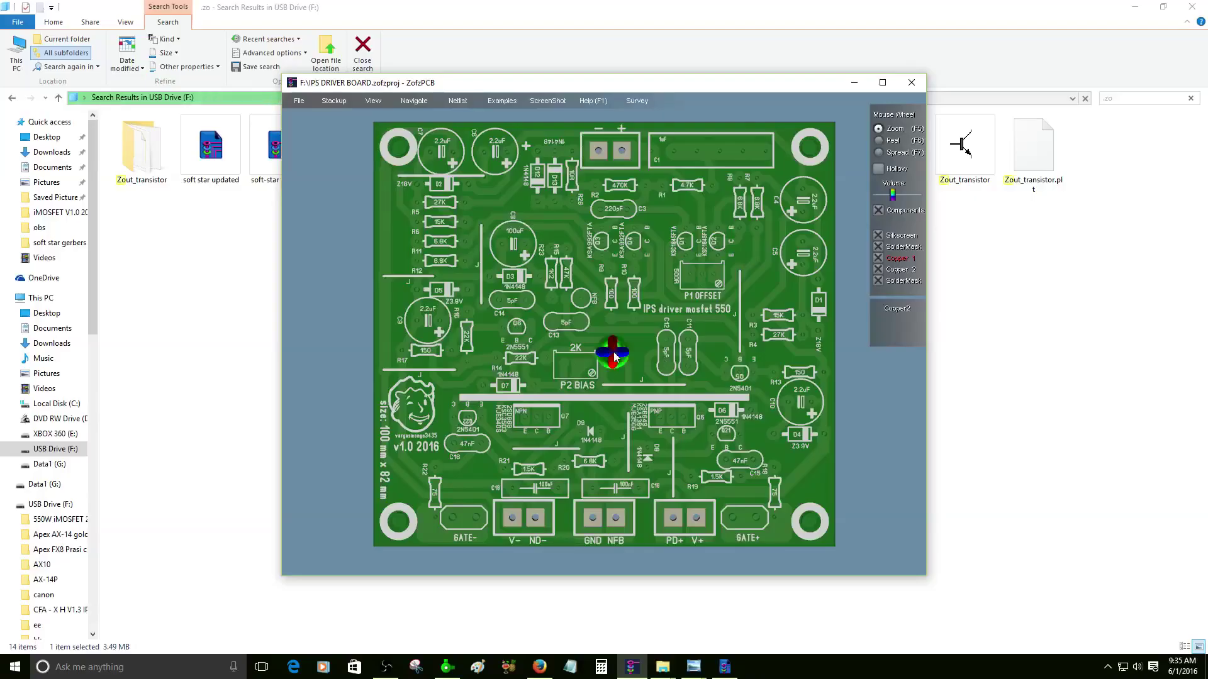
- Tilt the IPS DRIVER BOARD model in 3D, close it, and open Honey Badger
left_click_drag(666, 352, 637, 377)
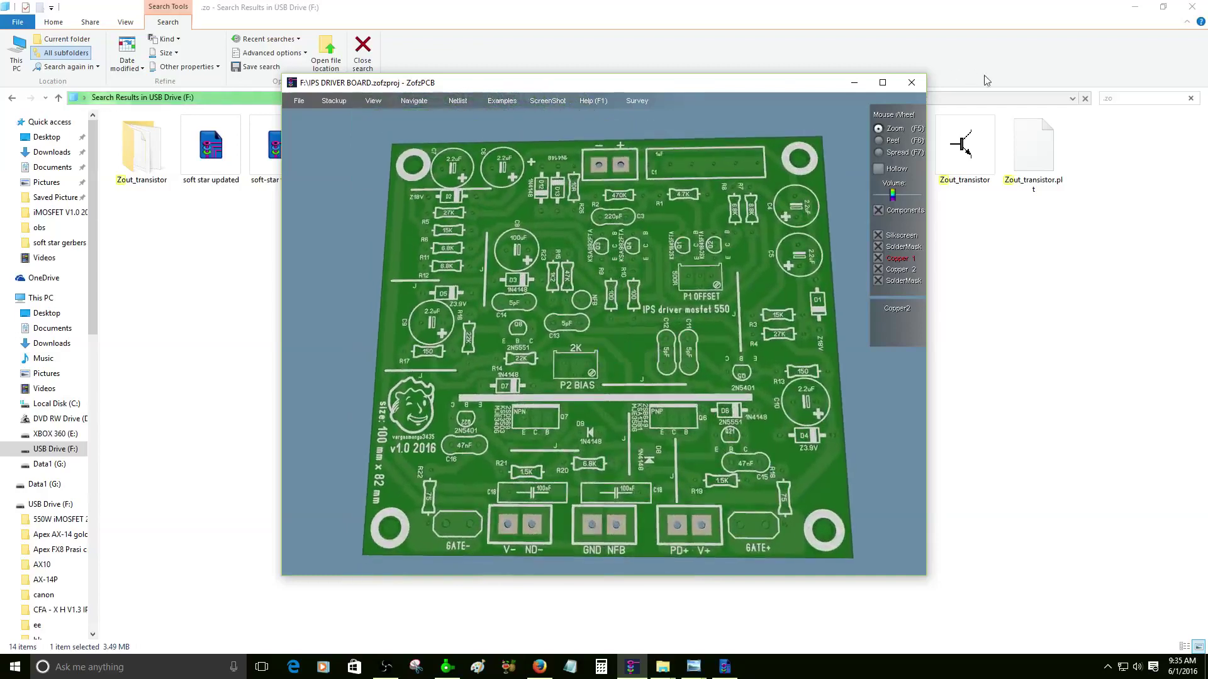
left_click(911, 82)
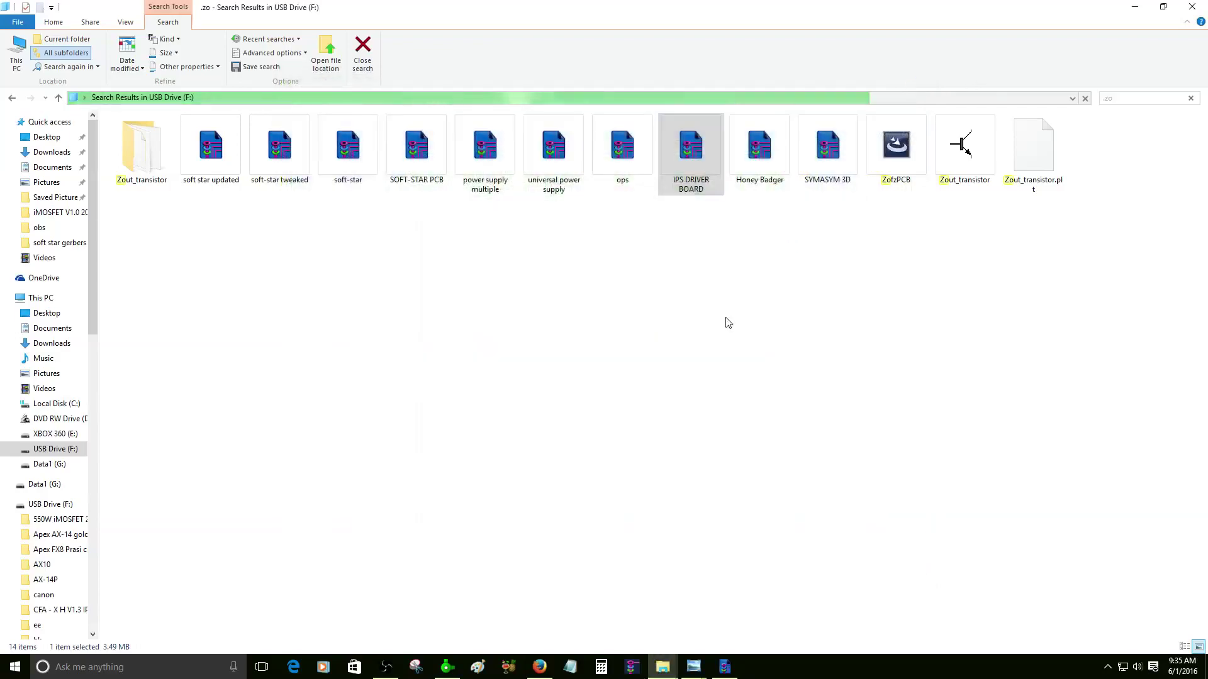
left_click(766, 158)
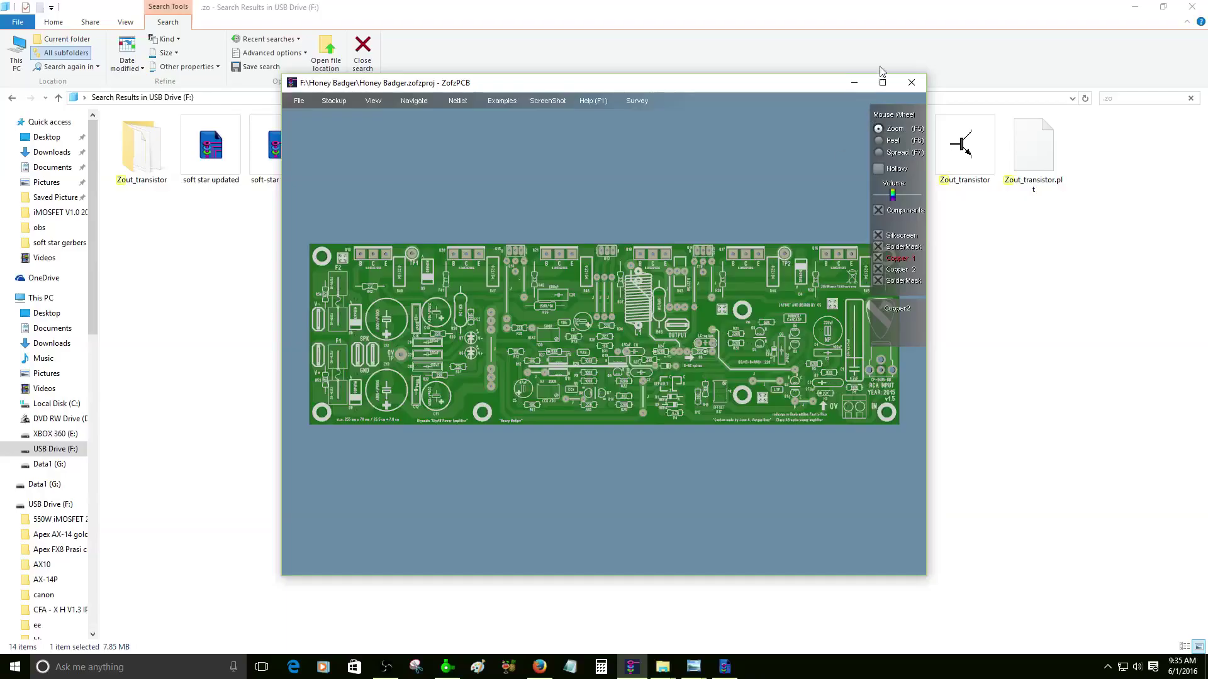
- Maximize the Honey Badger board window, zoom in, and highlight one copper net
left_click(882, 82)
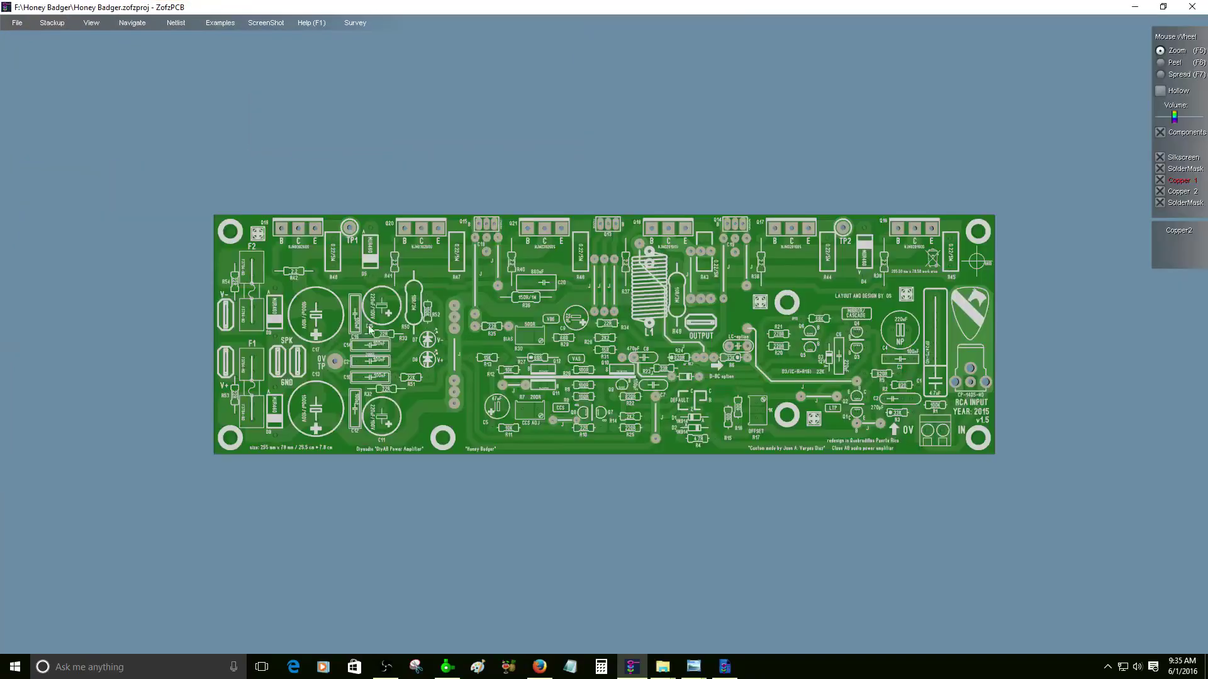
scroll(604, 348, "up", 2)
scroll(604, 348, "up", 1)
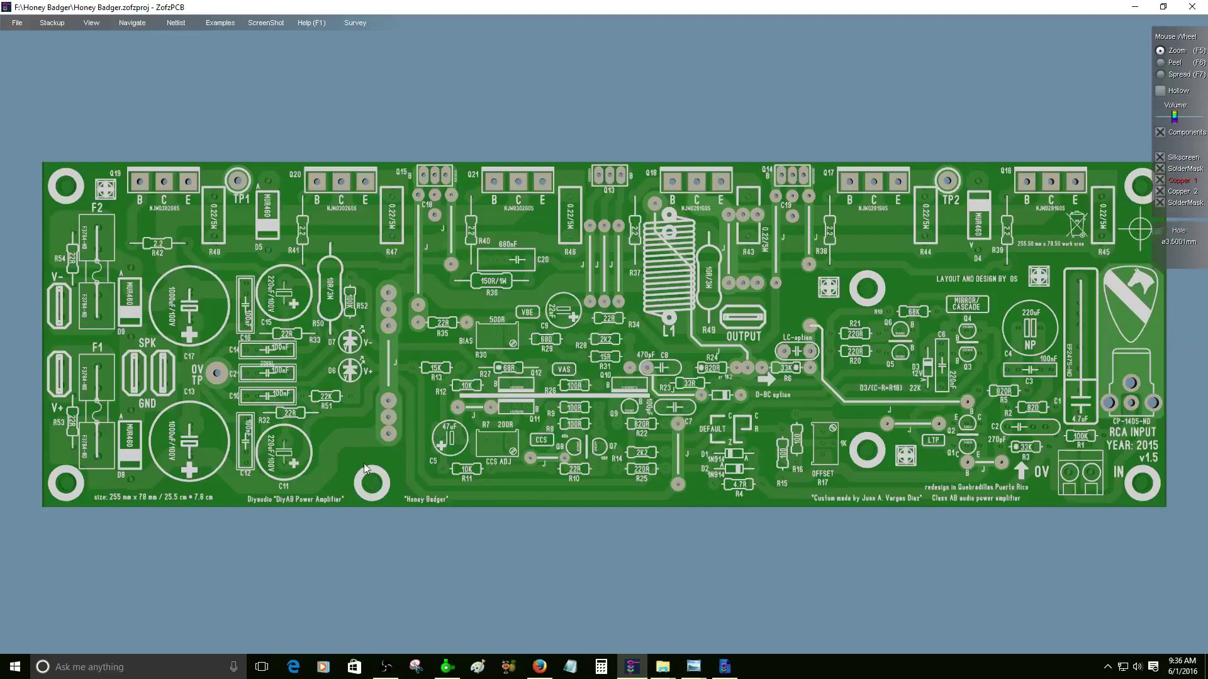
left_click(363, 440)
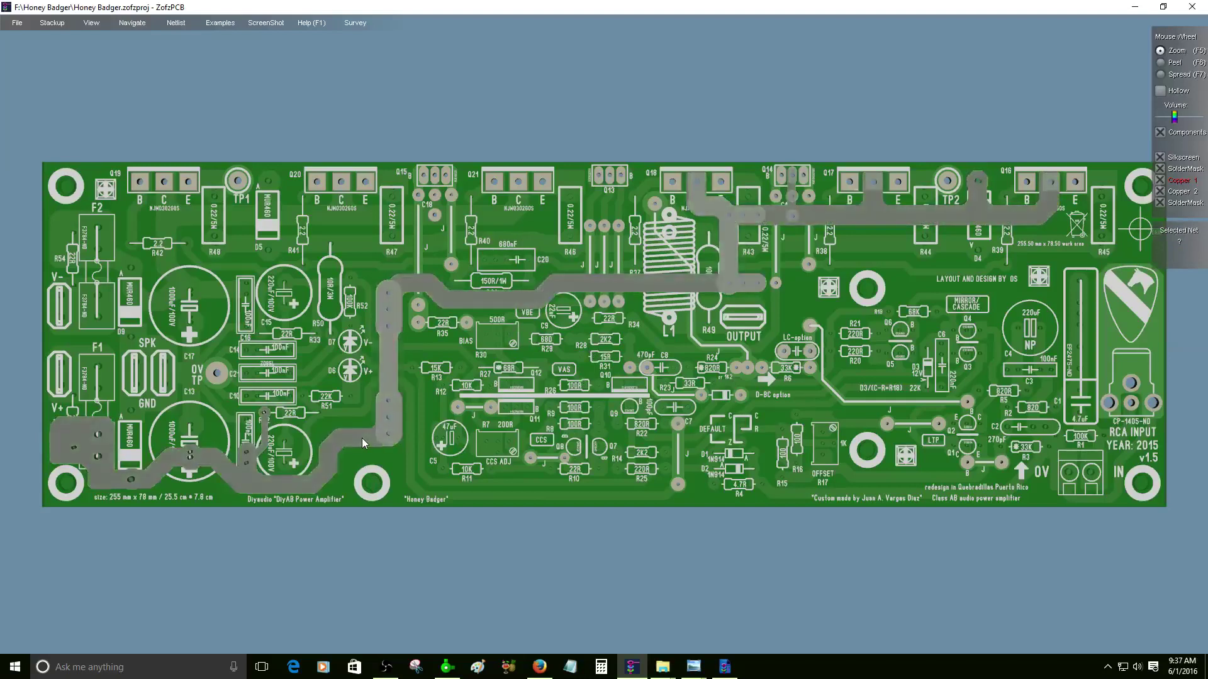
- Highlight the net near R51 and C11, then zoom around the board's right side
left_click(353, 408)
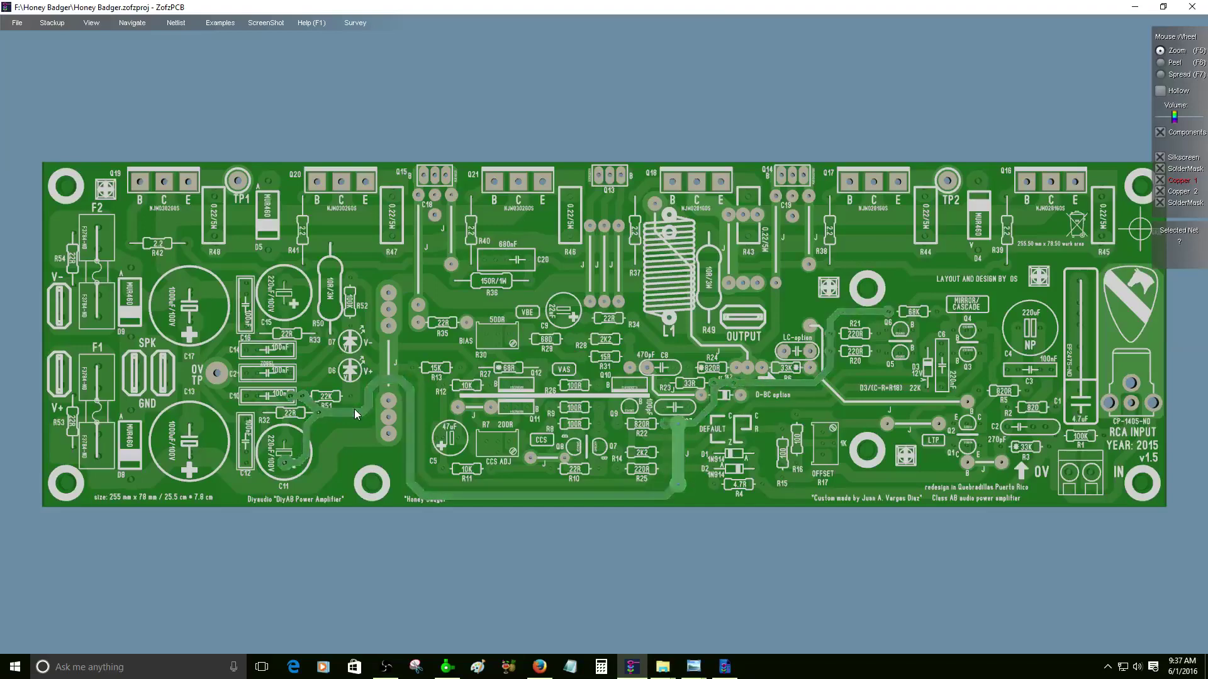
right_click_drag(790, 313, 1011, 294)
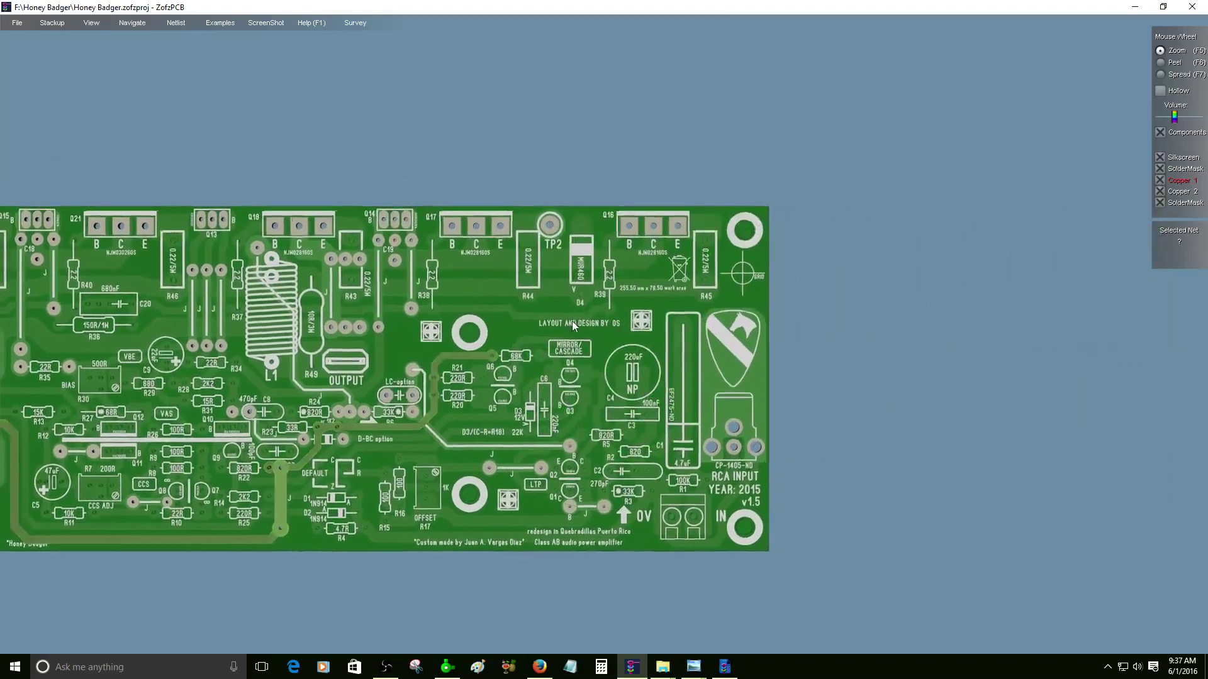
scroll(591, 337, "up", 6)
scroll(556, 339, "up", 2)
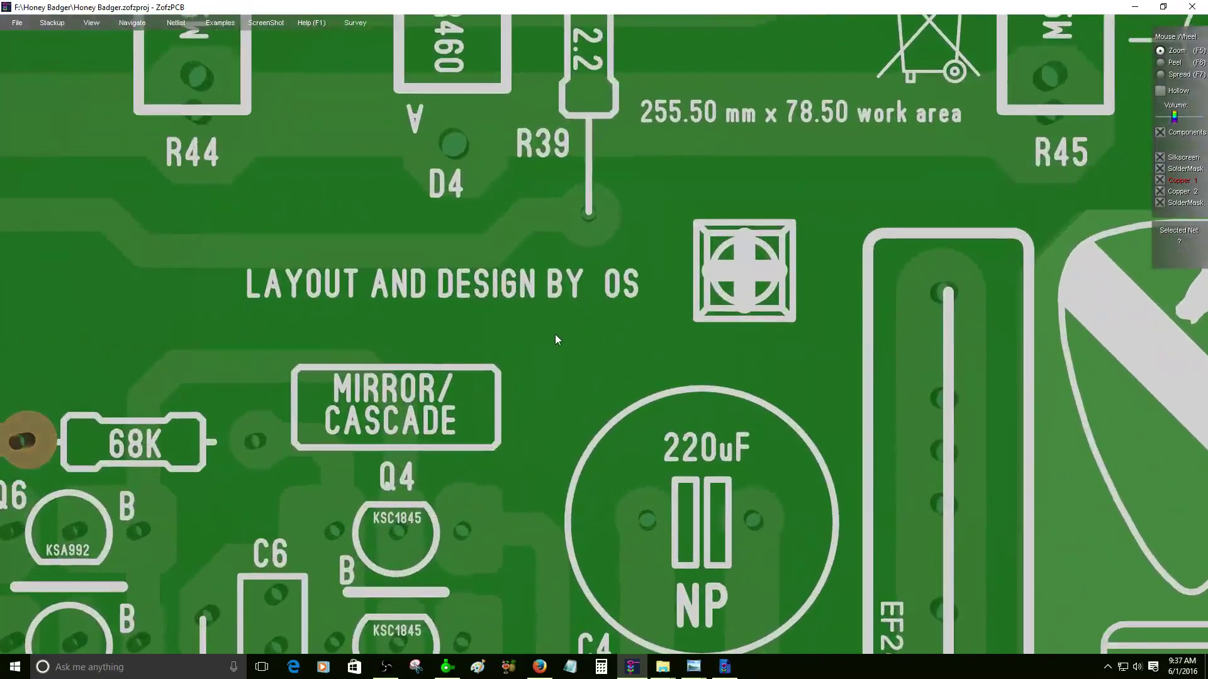
scroll(556, 339, "down", 6)
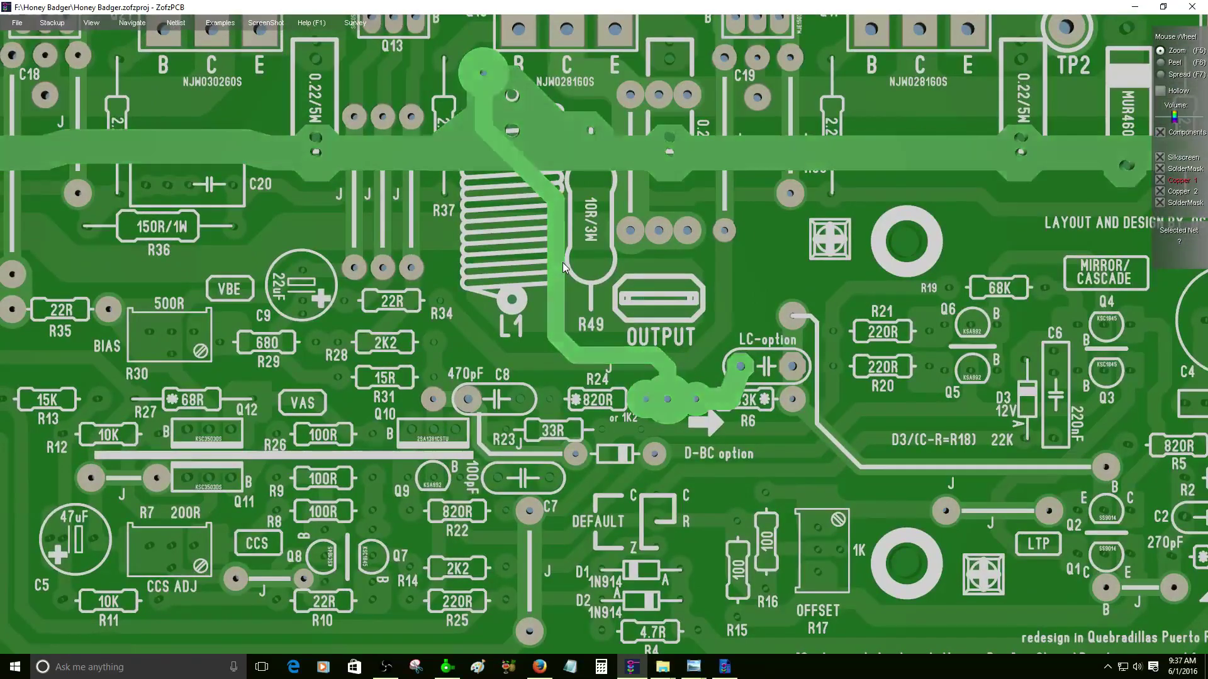
scroll(562, 263, "down", 2)
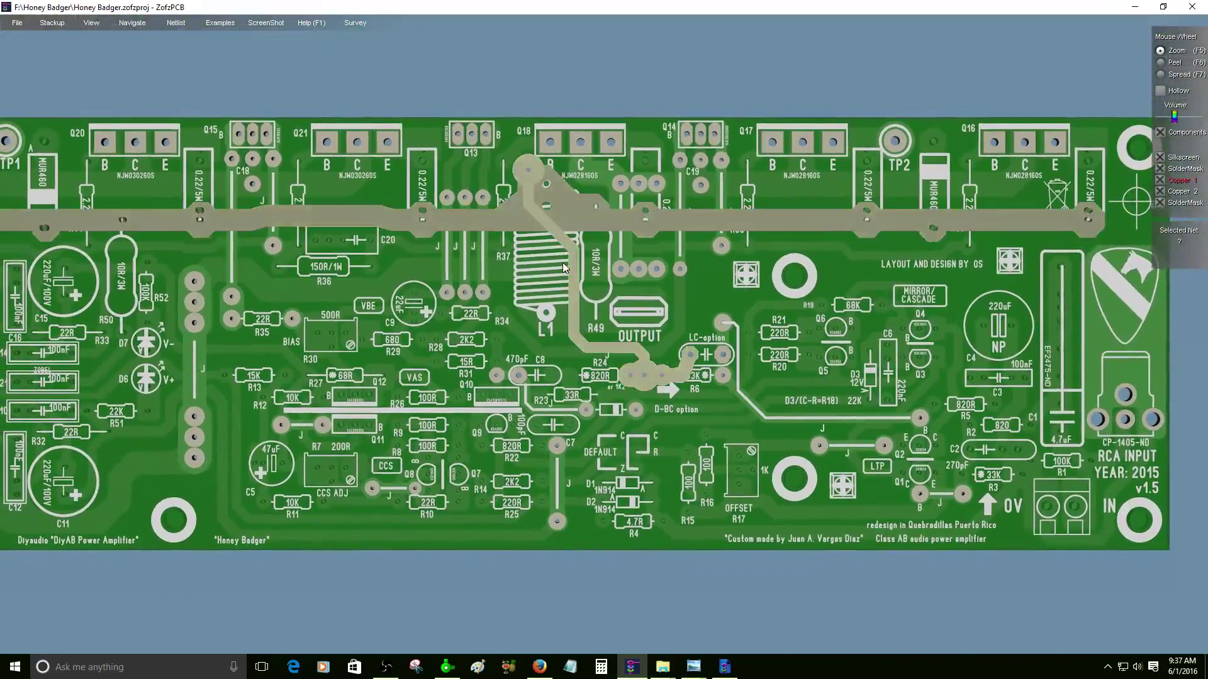
- Pan and tilt the board for an angled 3D view, then return to File Explorer
left_click_drag(513, 321, 459, 315)
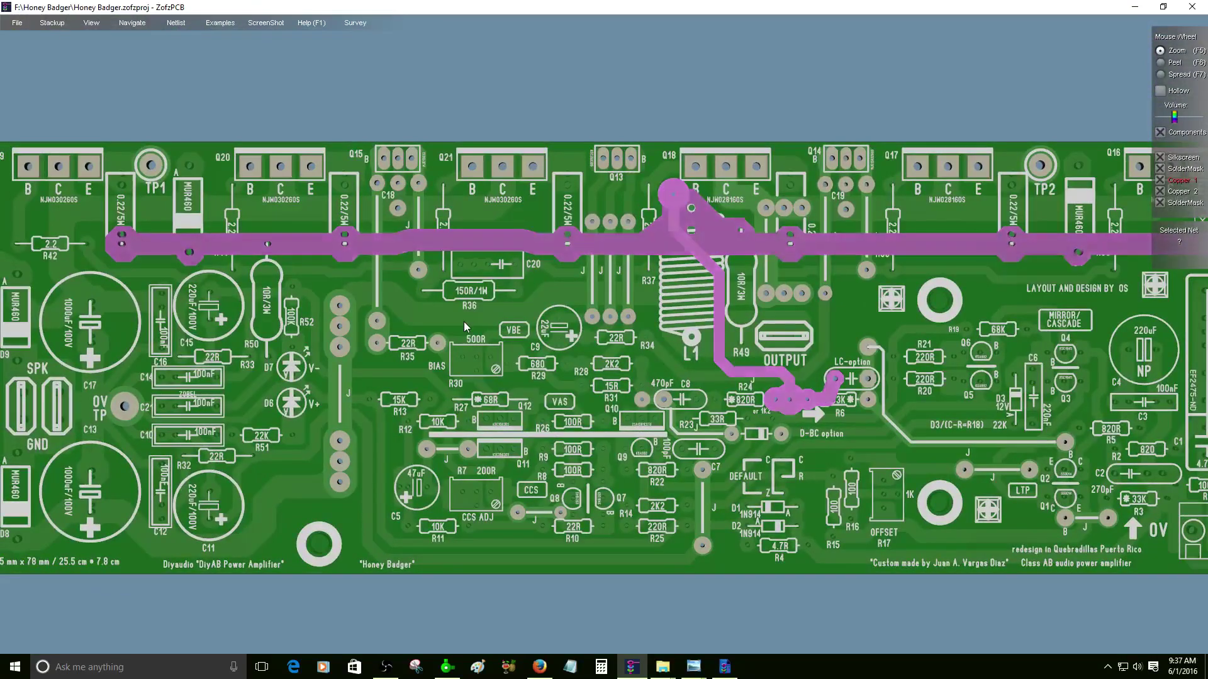
left_click_drag(528, 377, 597, 383)
scroll(598, 383, "down", 3)
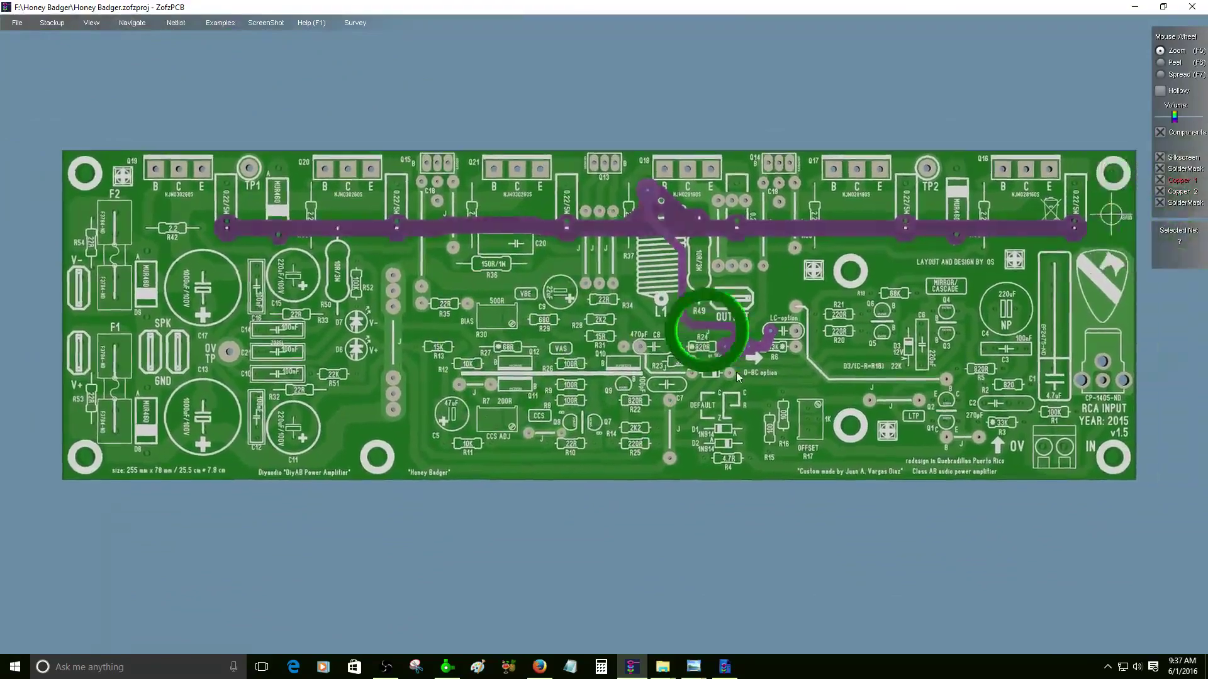
right_click_drag(706, 327, 539, 334)
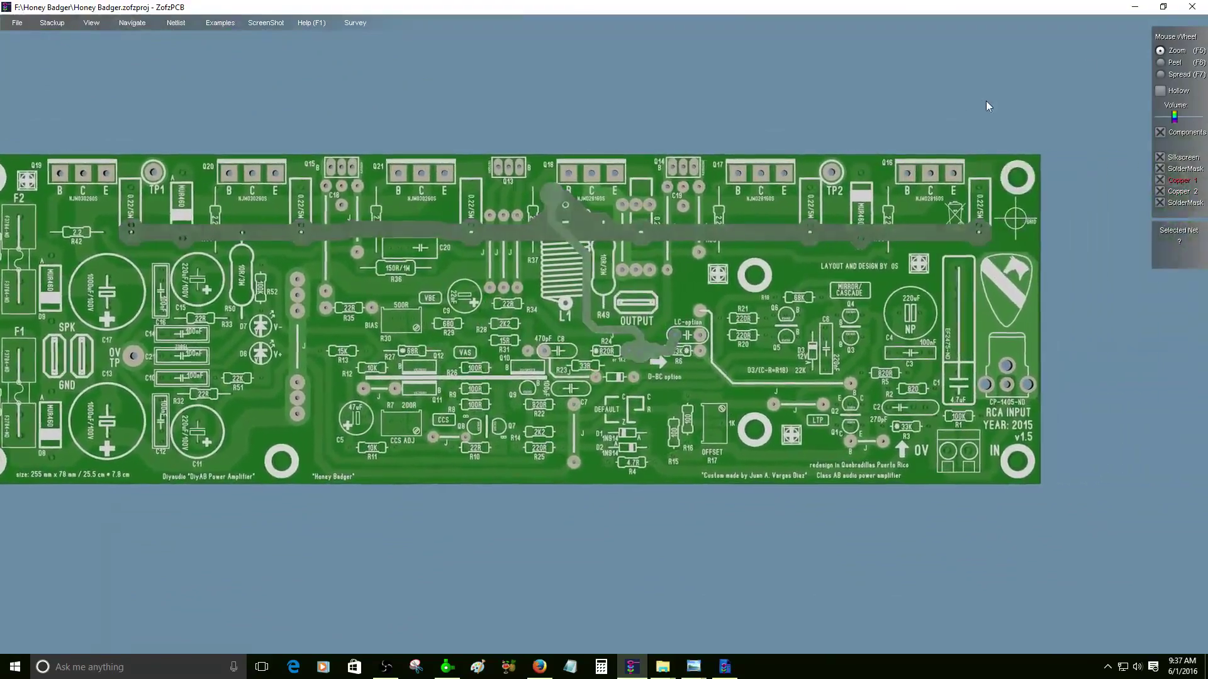
key("alt+Tab")
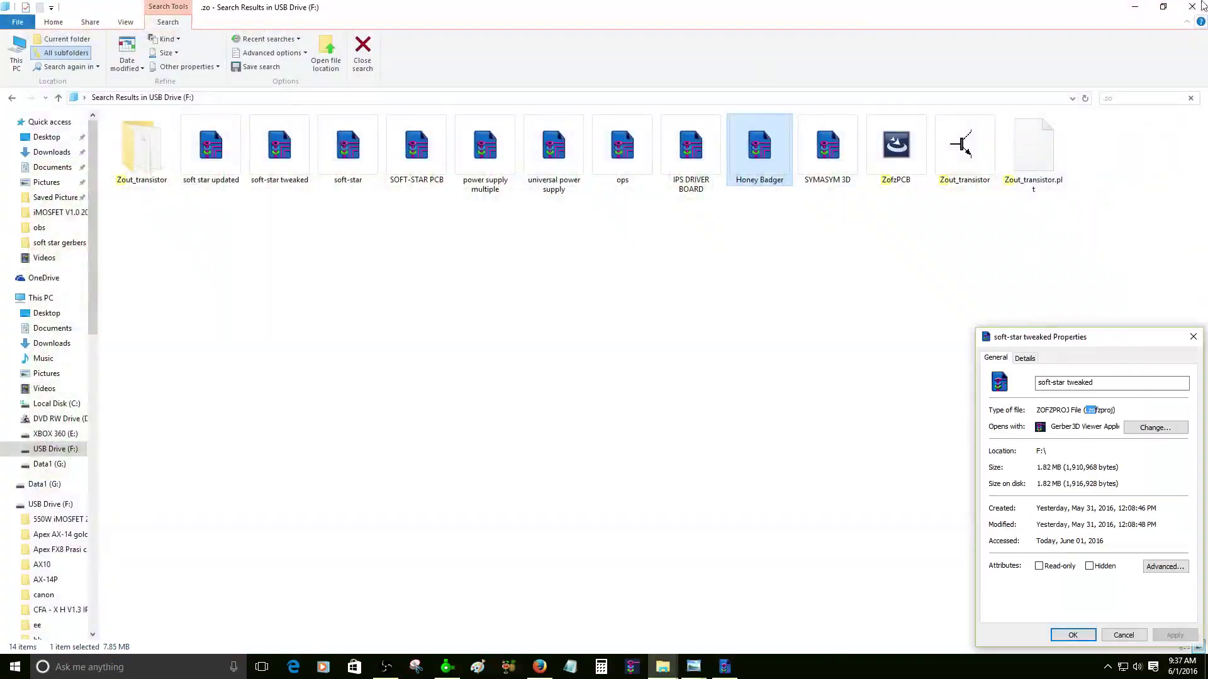
- Close the Explorer search and USB Drive windows, minimize Firefox and Pictures, resize the photo viewer
left_click(1192, 7)
left_click(1135, 9)
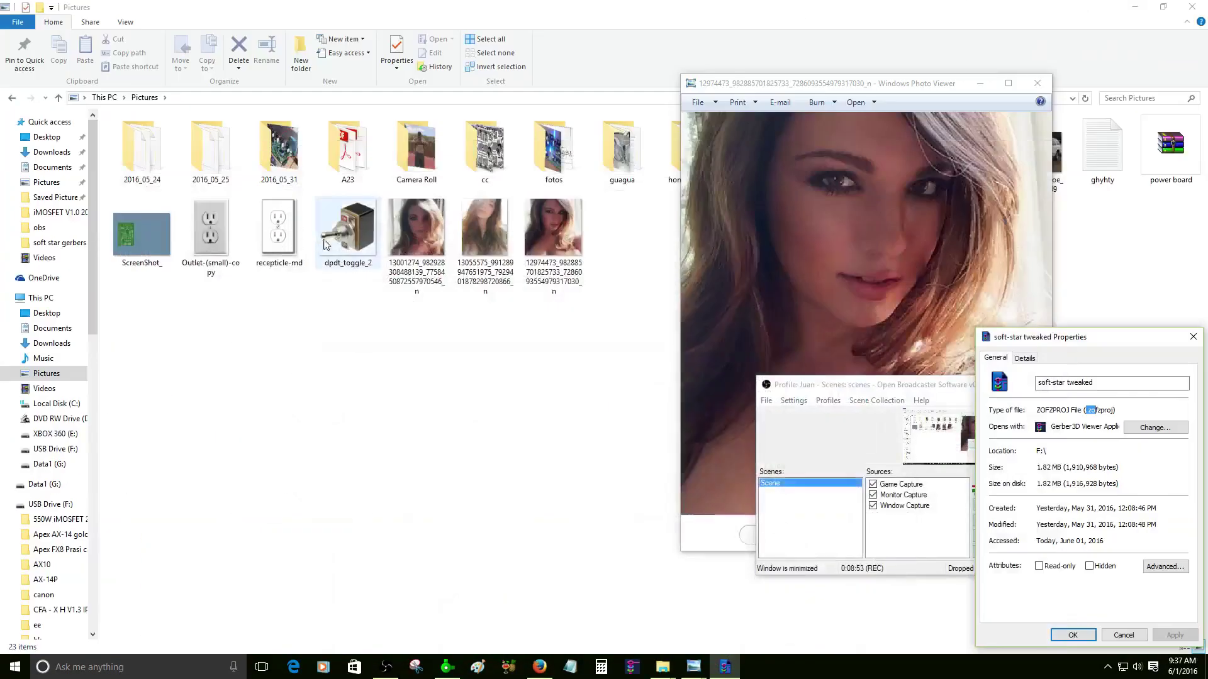
left_click_drag(865, 76, 366, 60)
left_click(1135, 8)
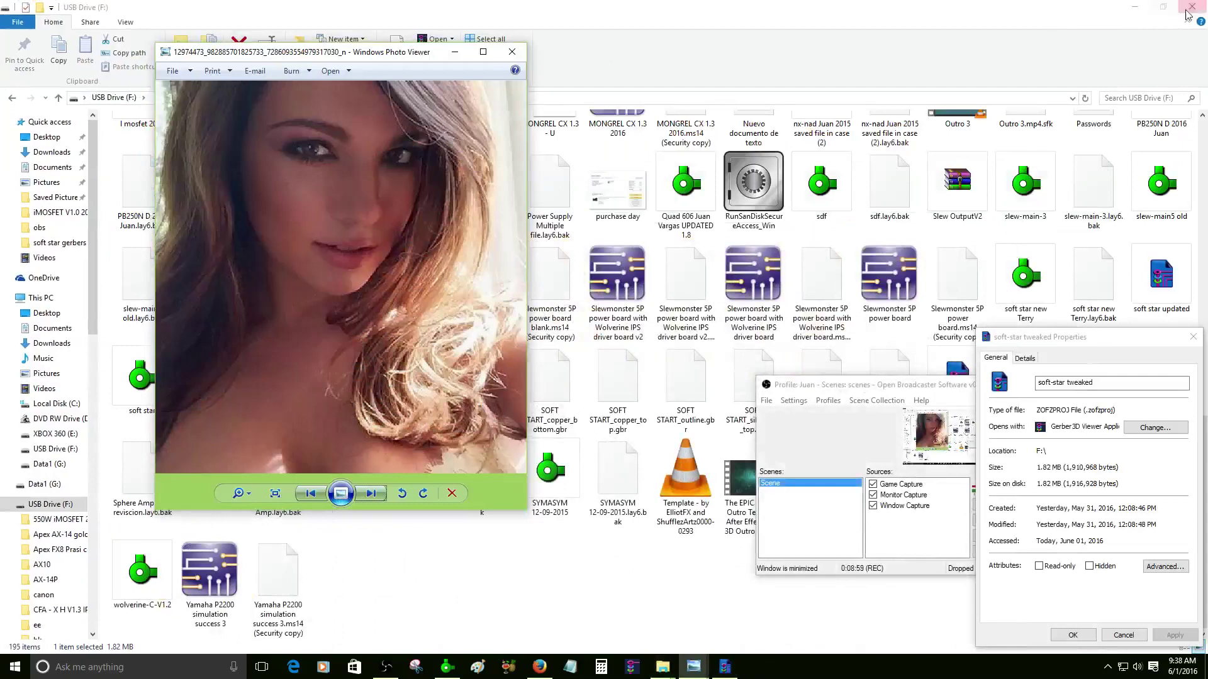
left_click(1183, 6)
- Move the photo viewer to the right, minimize OBS, and close the Properties window
left_click_drag(352, 53, 1010, 79)
left_click(877, 542)
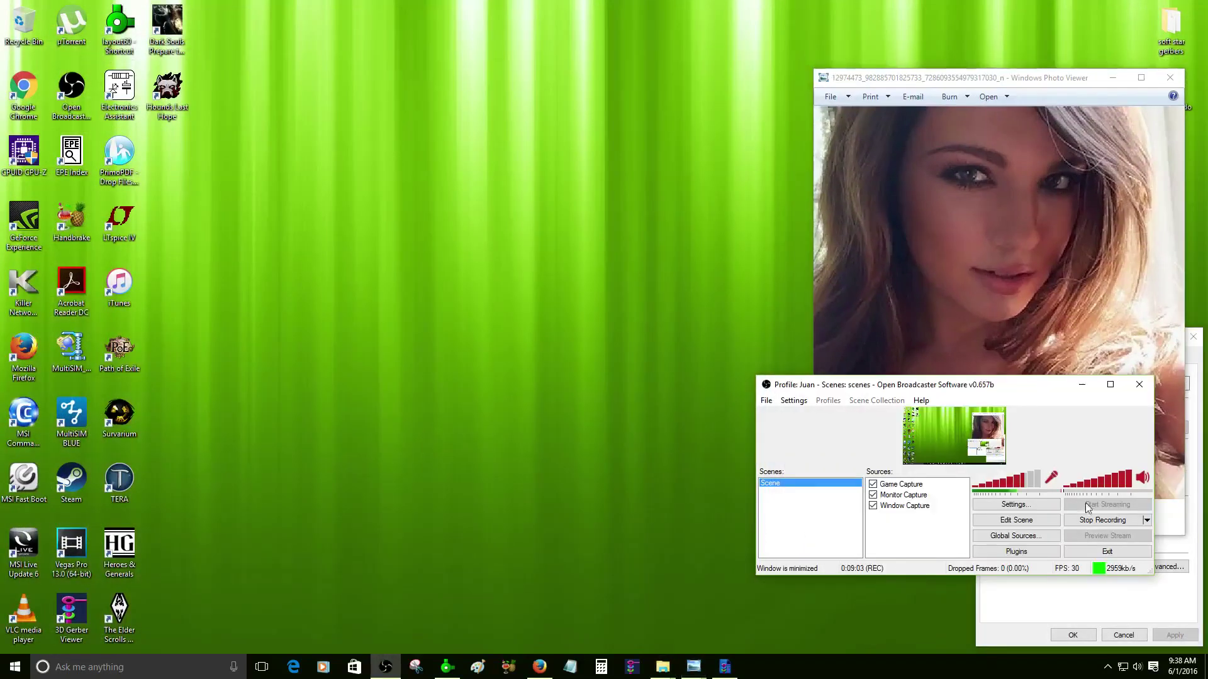
left_click(1082, 385)
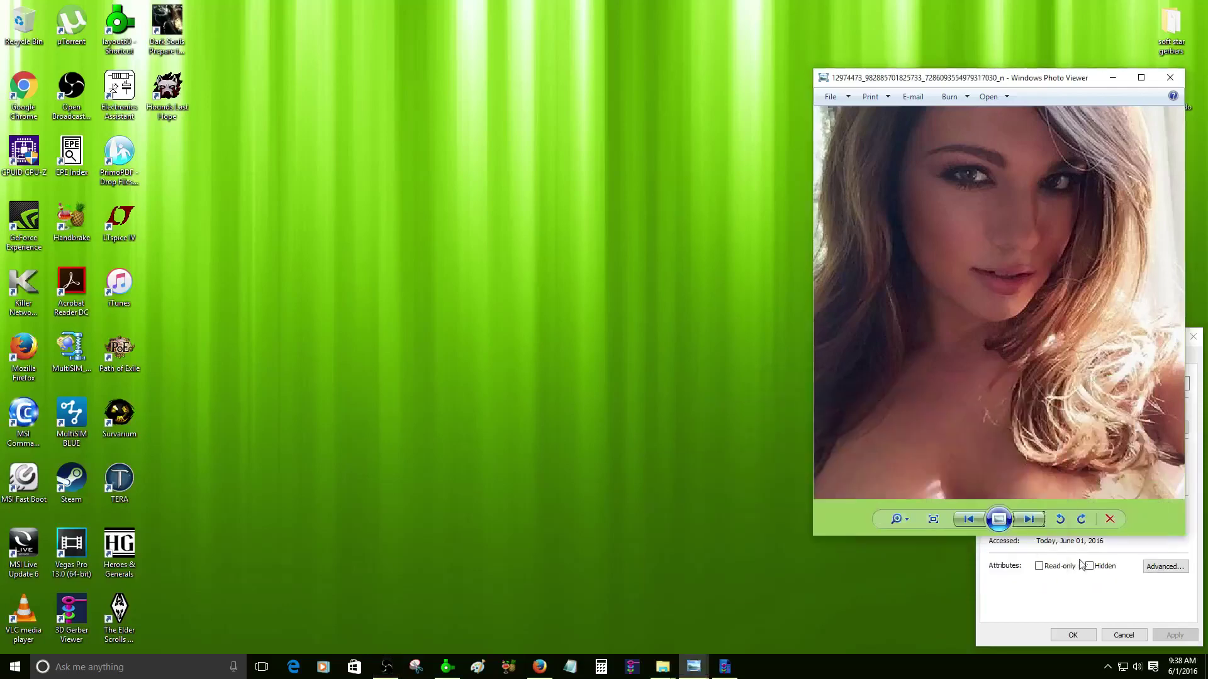
left_click(1195, 354)
left_click(1192, 336)
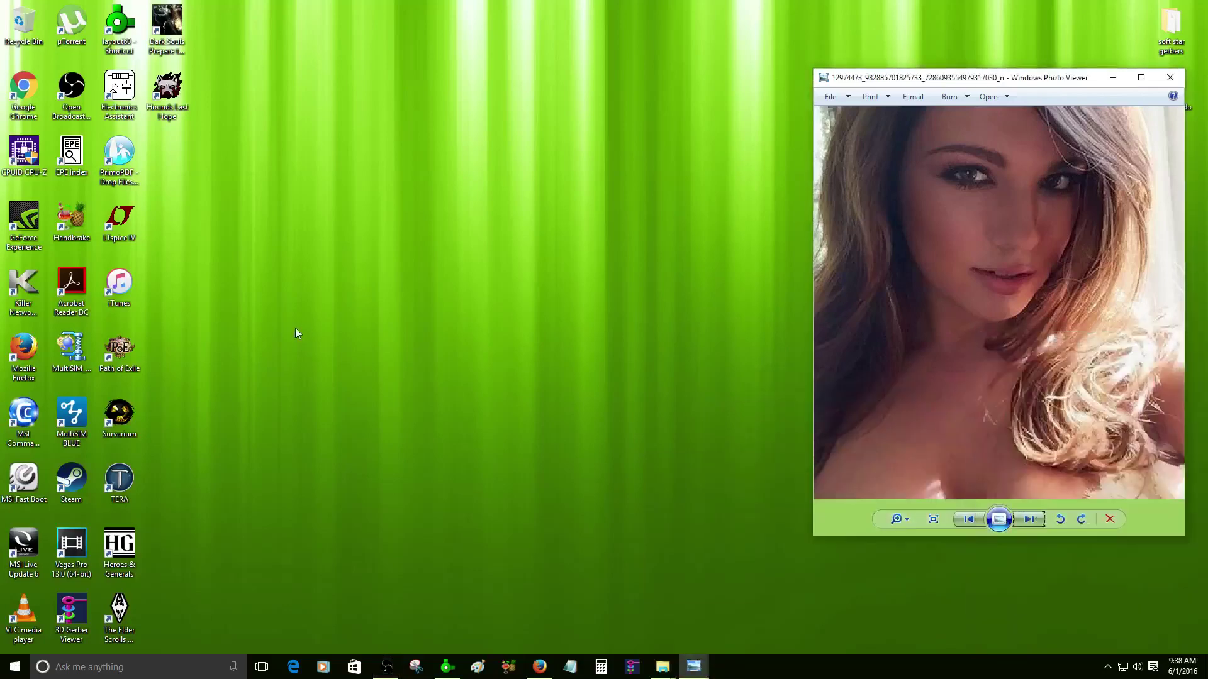
- Create a new desktop folder, then open soft star gerbers and its gerbers subfolder
right_click(327, 284)
mouse_move(365, 390)
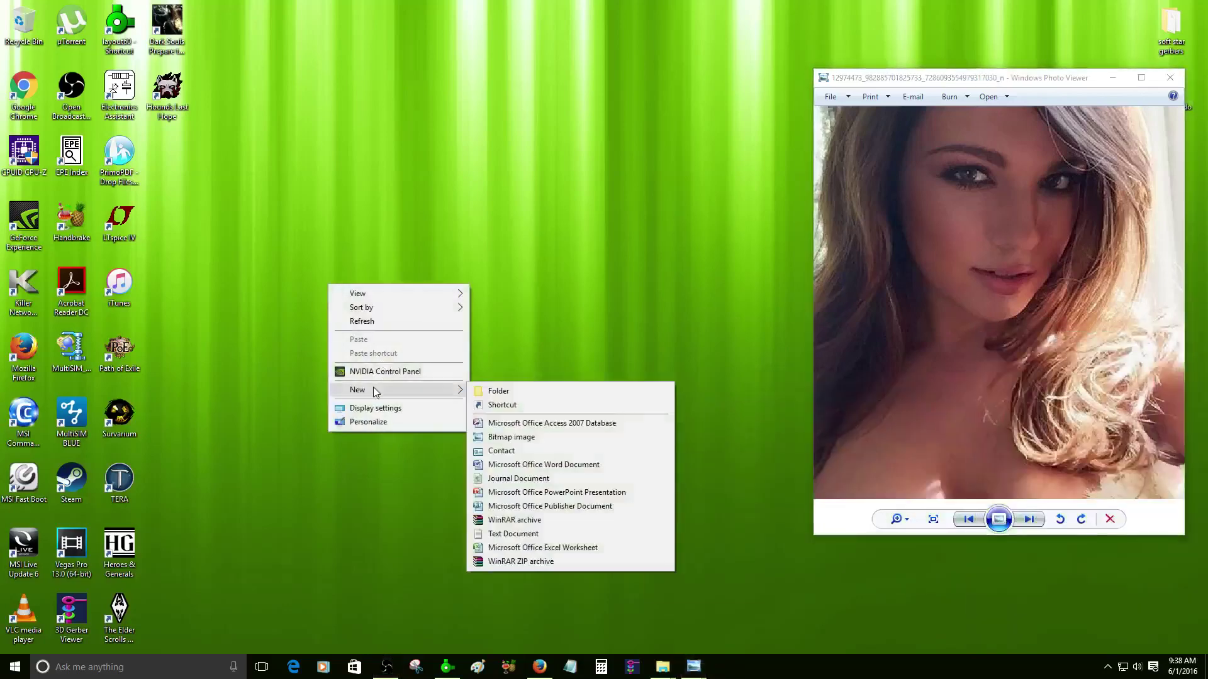
left_click(497, 391)
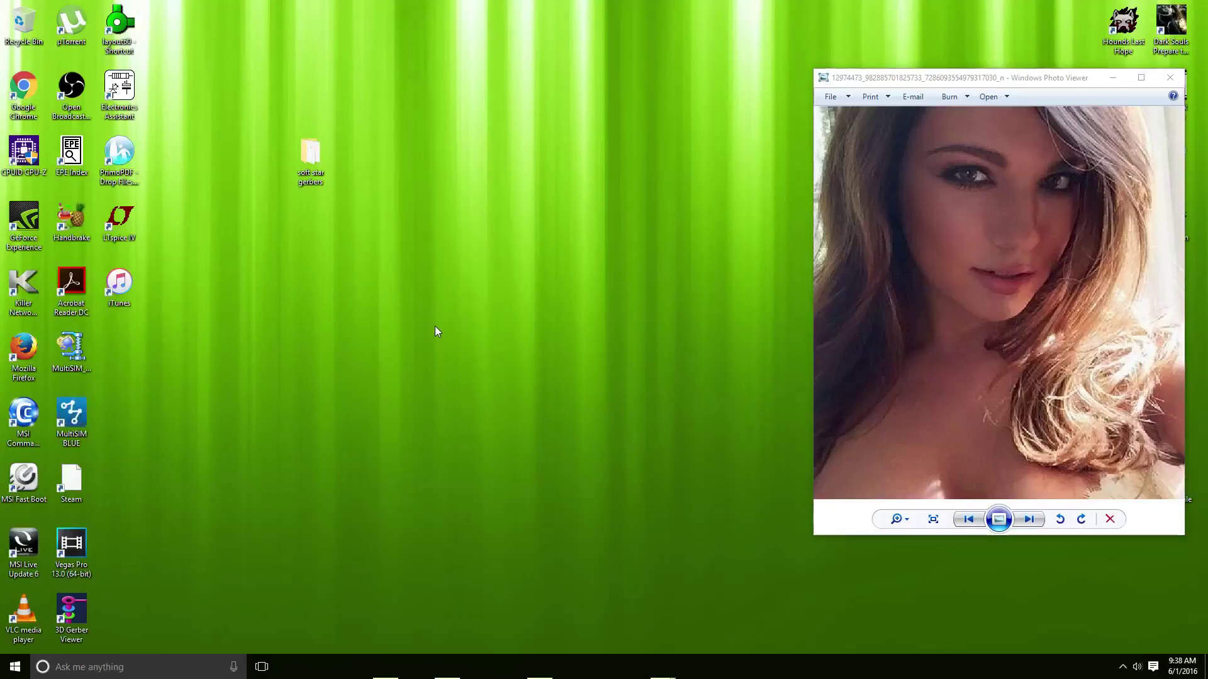
double_click(321, 167)
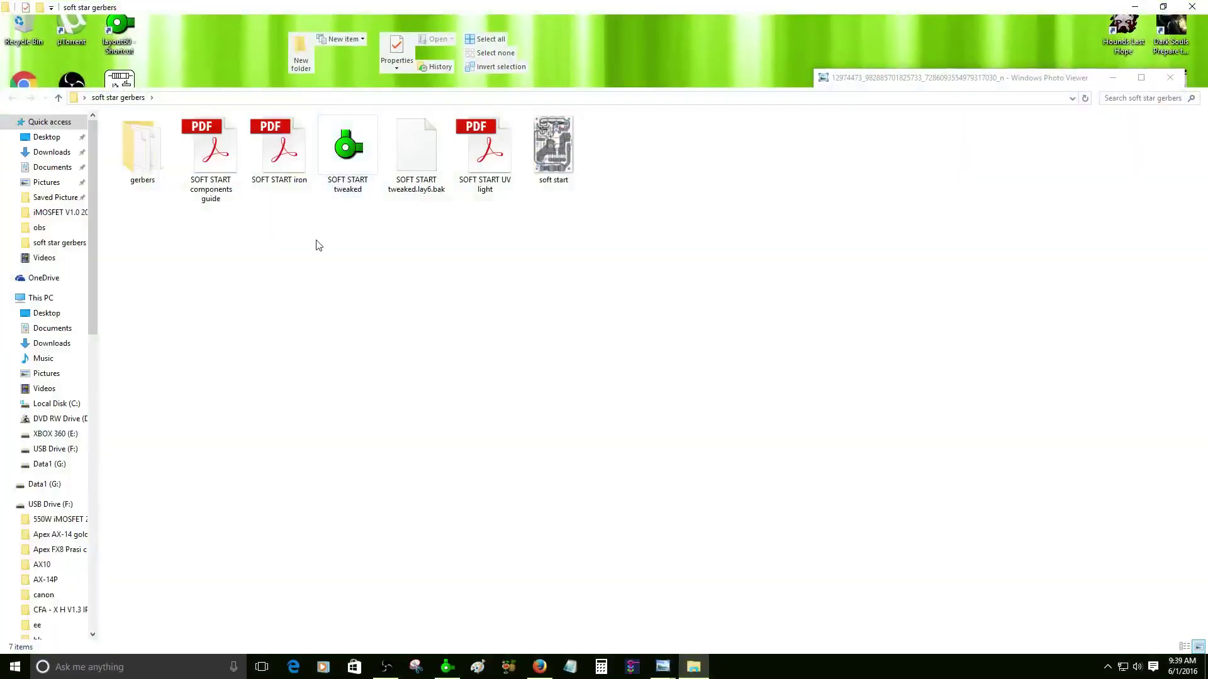
double_click(144, 149)
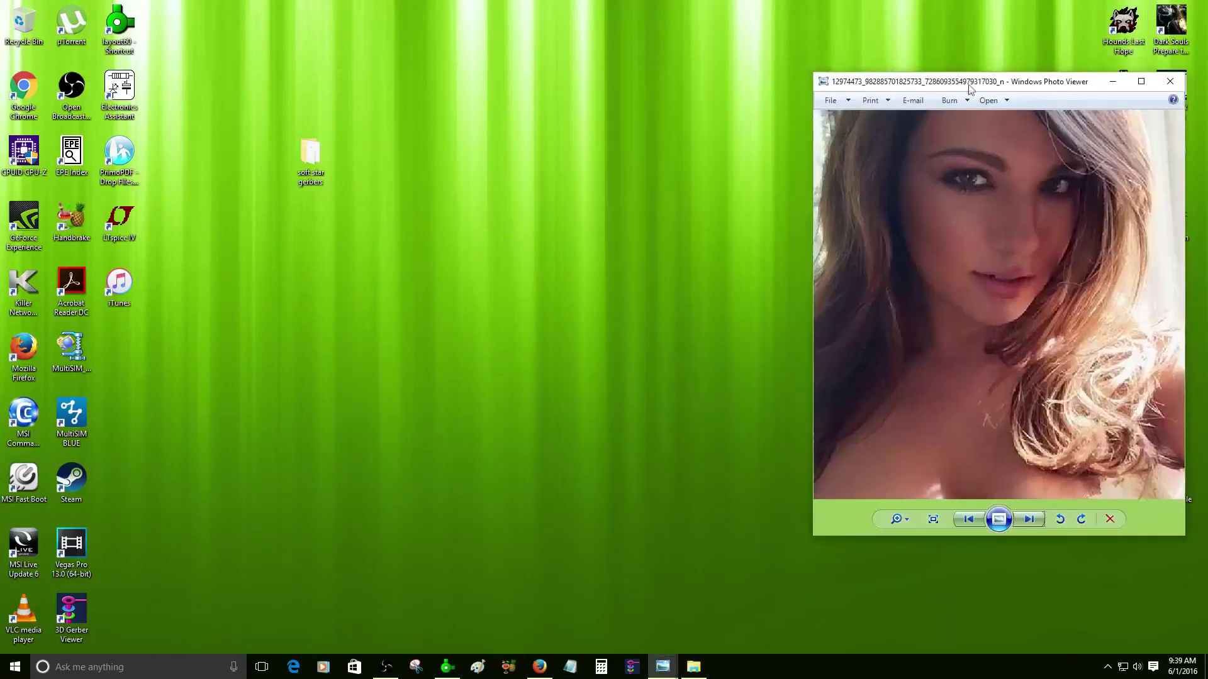
- Move the photo viewer off the icons and rename the new folder to 'gerbers'
left_click_drag(981, 83, 796, 28)
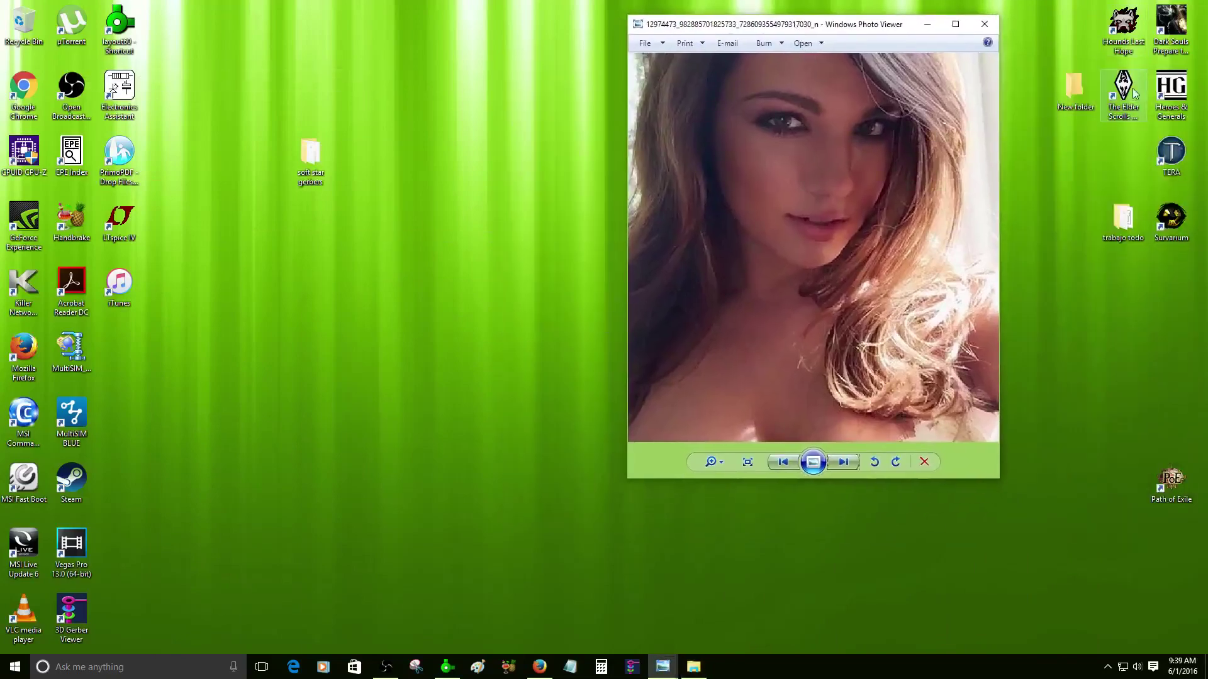
left_click_drag(1063, 101, 298, 232)
left_click_drag(310, 154, 455, 77)
left_click(315, 218)
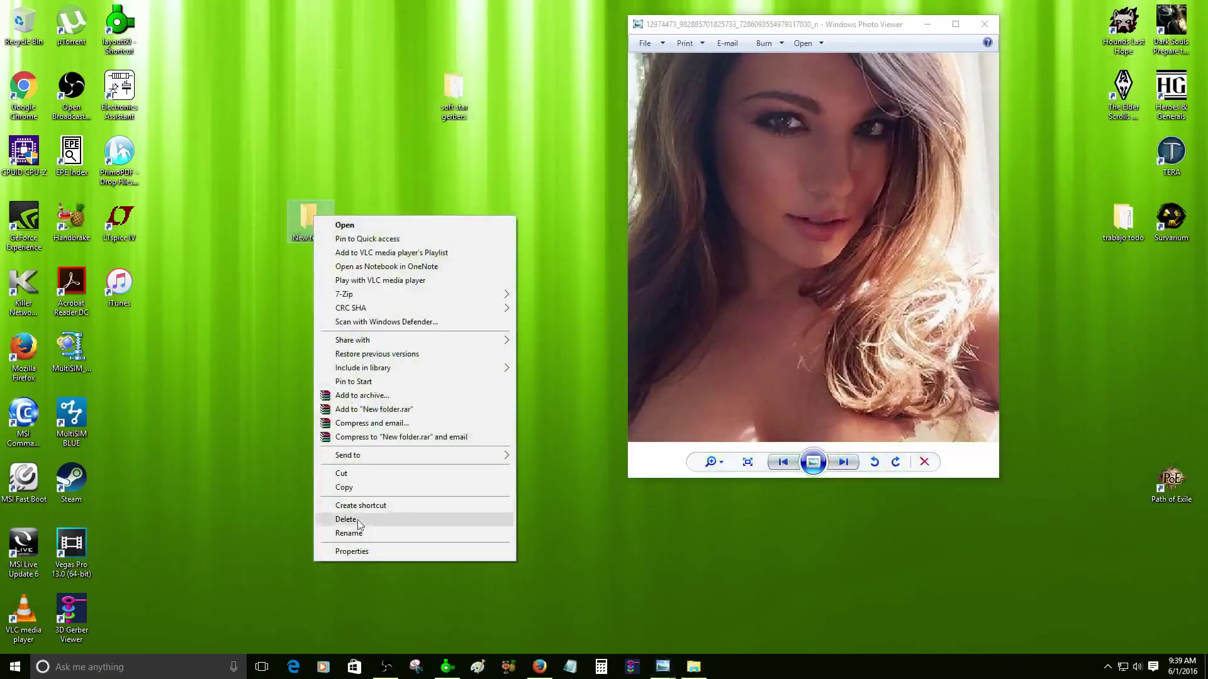
left_click(363, 532)
type("gerbers")
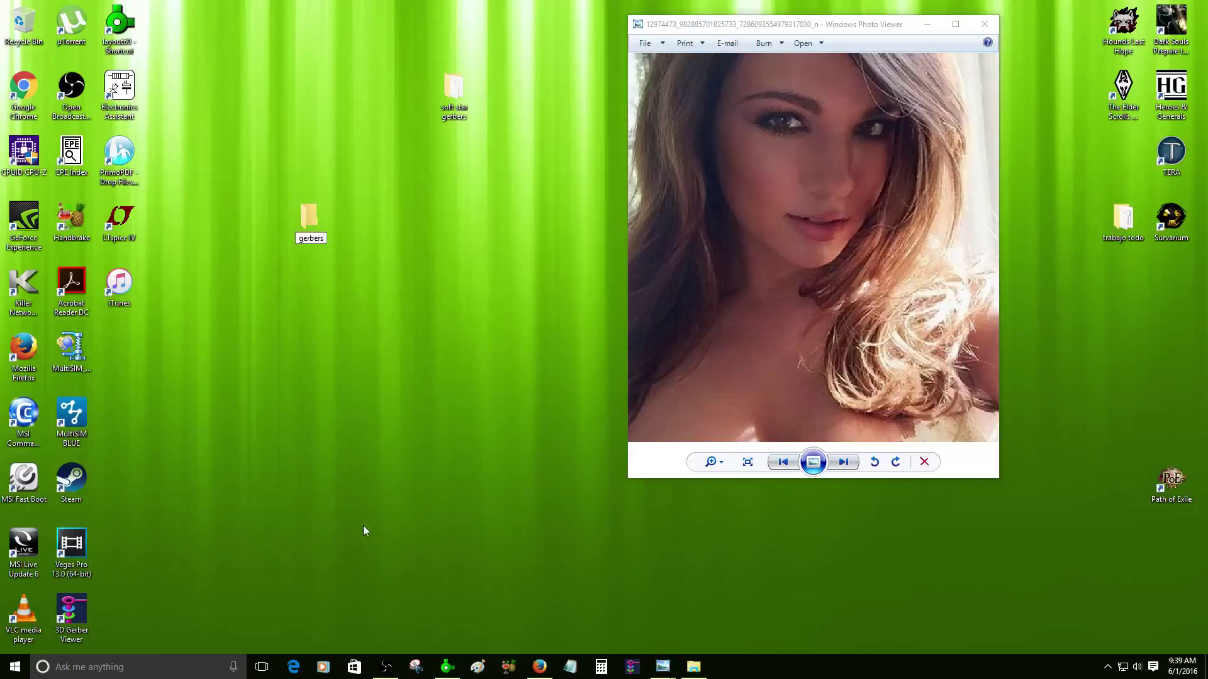
key("Return")
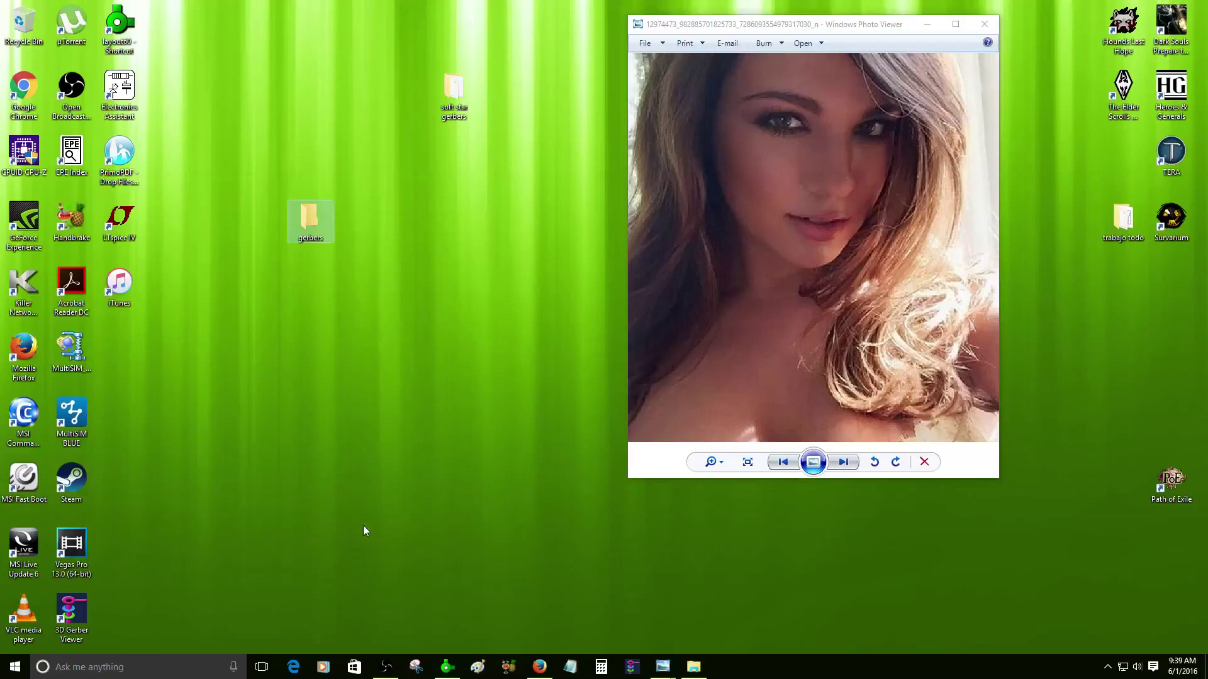
- Arrange the soft star gerbers and Path of Exile icons, then bring Sprint-Layout forward
left_click_drag(454, 94, 1127, 170)
left_click_drag(1171, 481, 1181, 273)
left_click(844, 462)
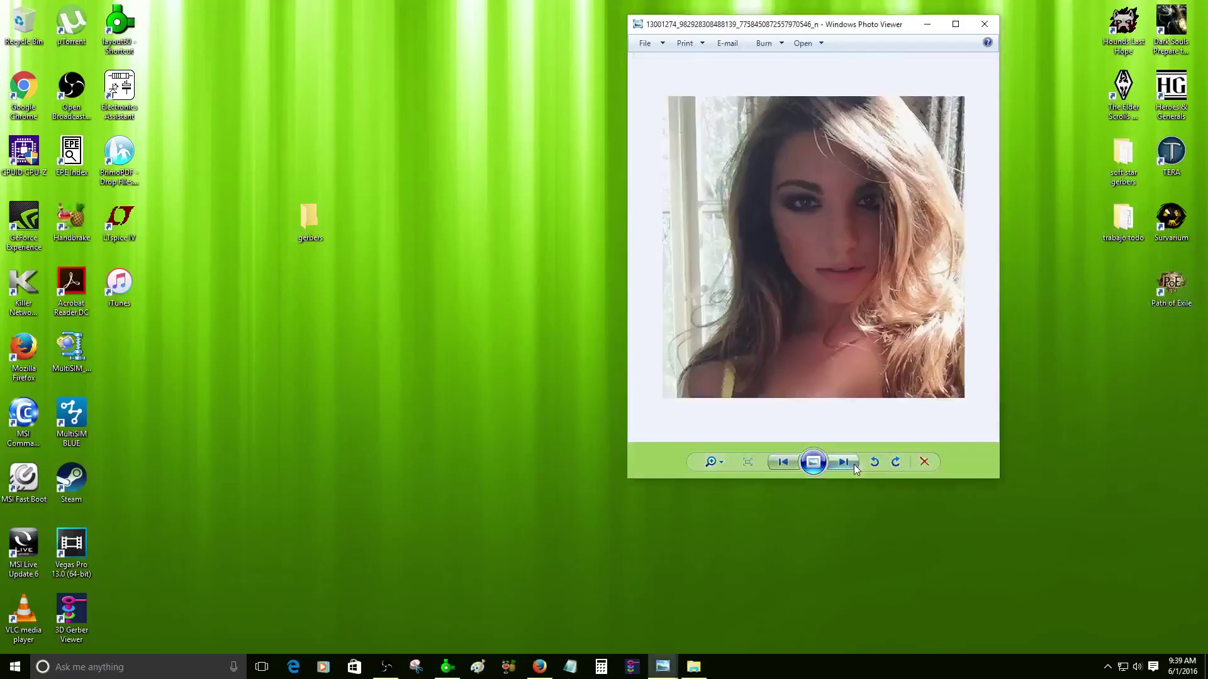
scroll(808, 346, "up", 2)
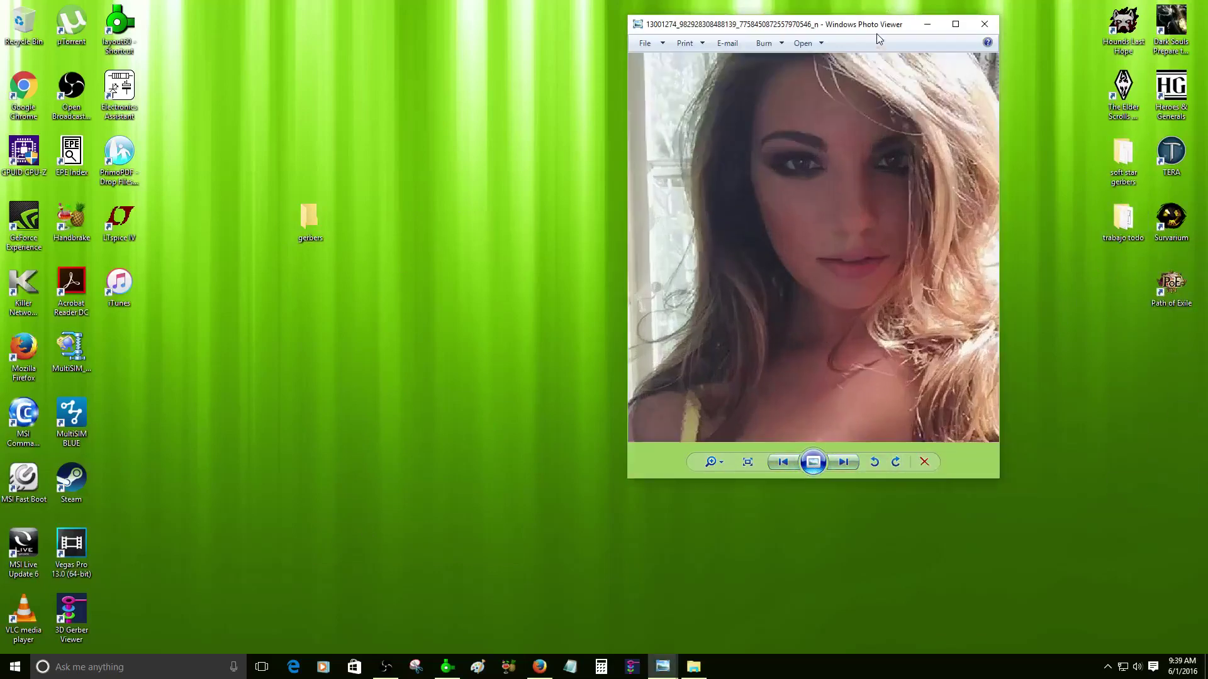
left_click_drag(877, 34, 978, 42)
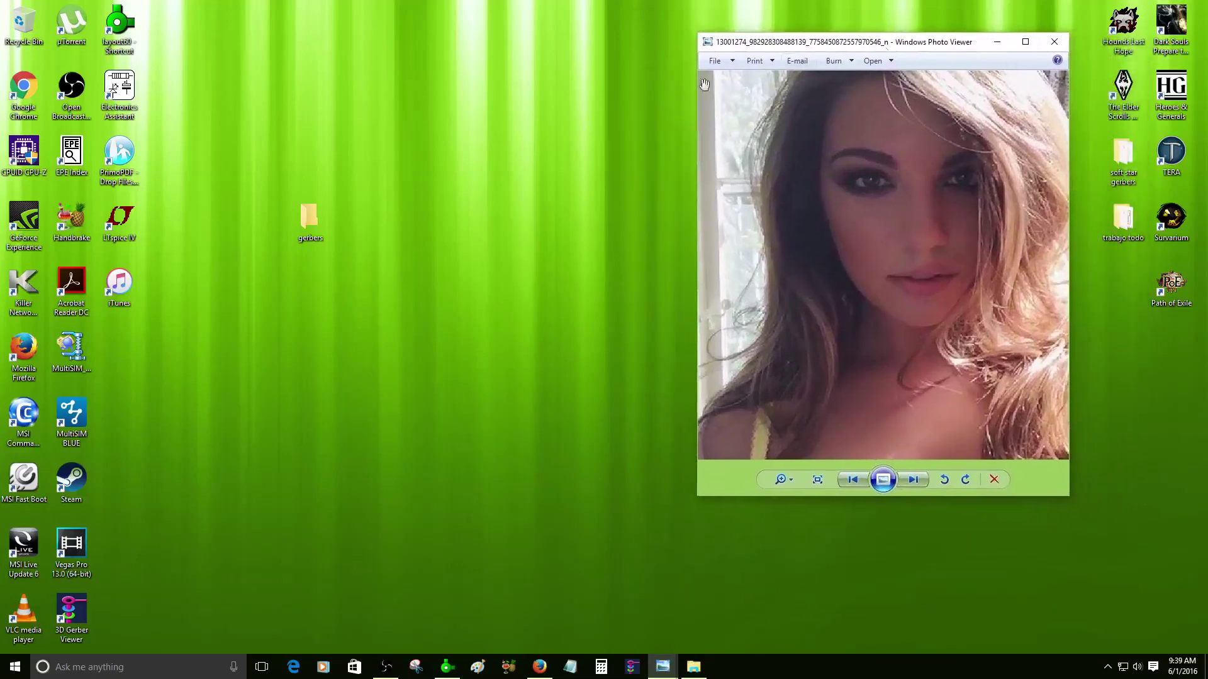
left_click(447, 667)
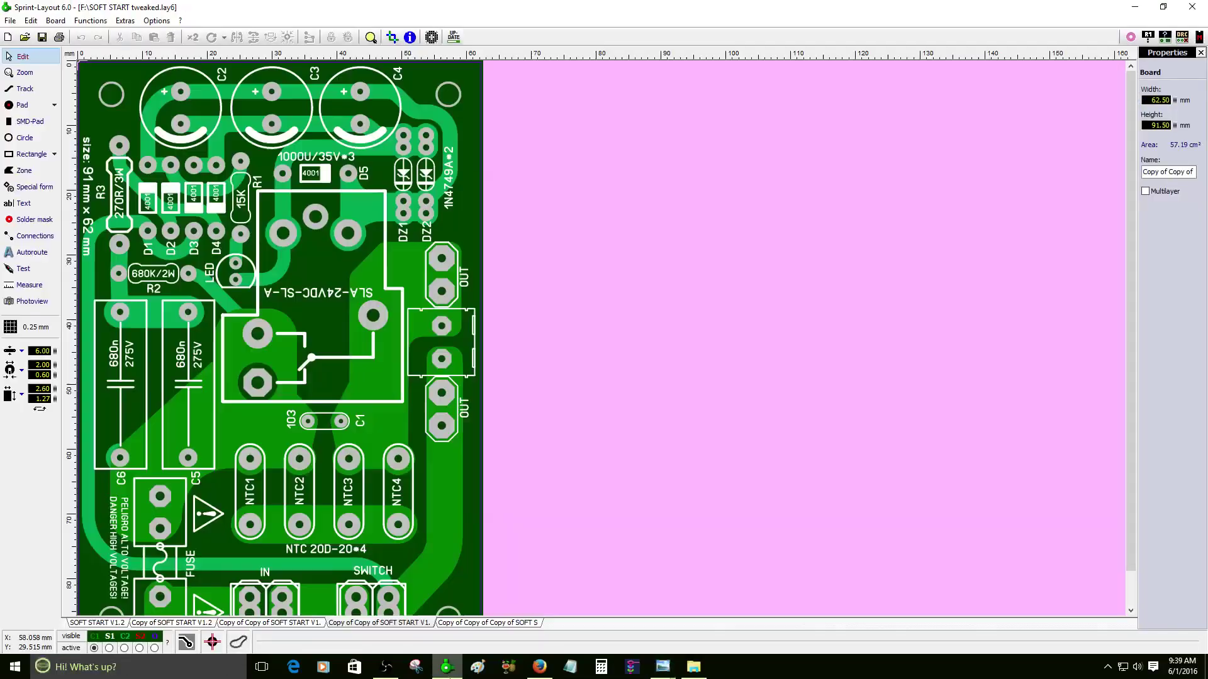
- In Gerber Export, tick copper top/bottom, silkscreen top, outline, both solder masks, punch holes and frame
scroll(93, 112, "down", 2)
scroll(93, 112, "up", 2)
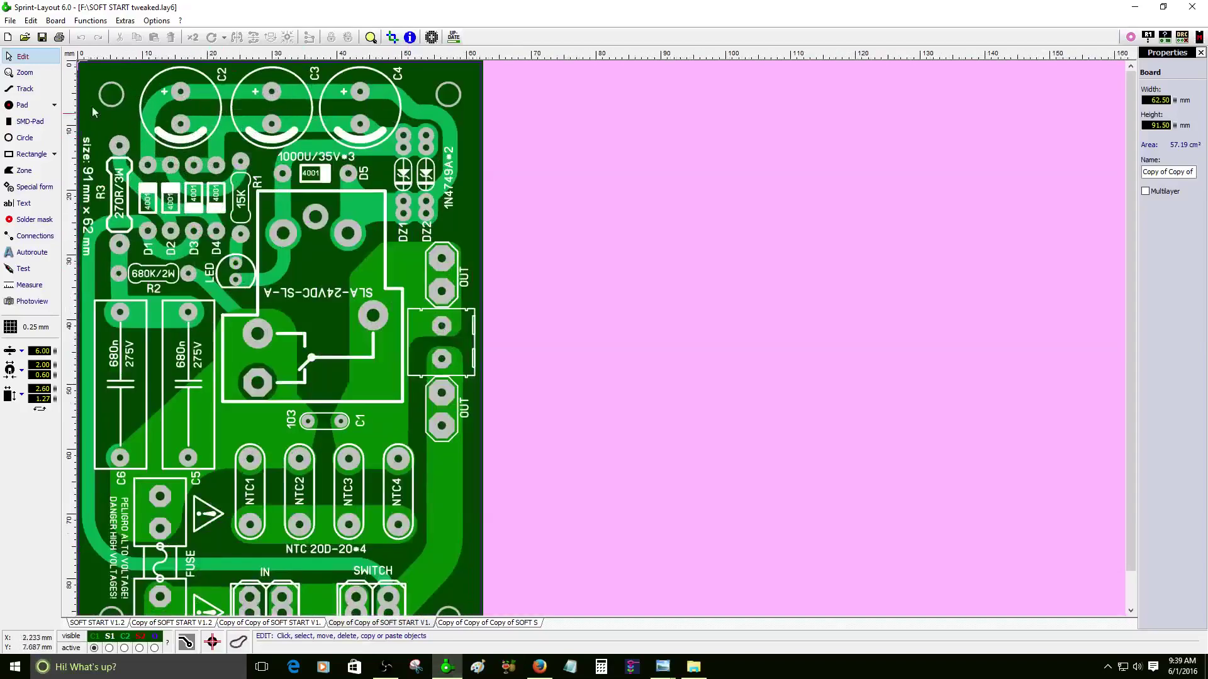
left_click(10, 20)
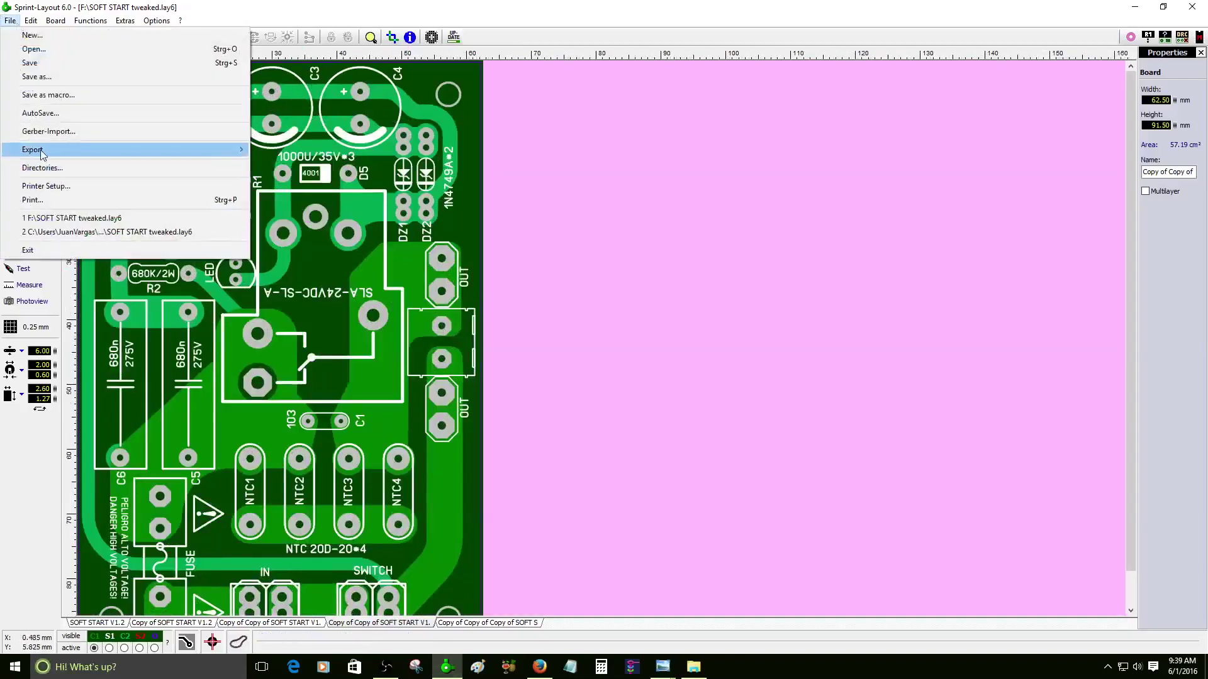
mouse_move(41, 155)
left_click(289, 154)
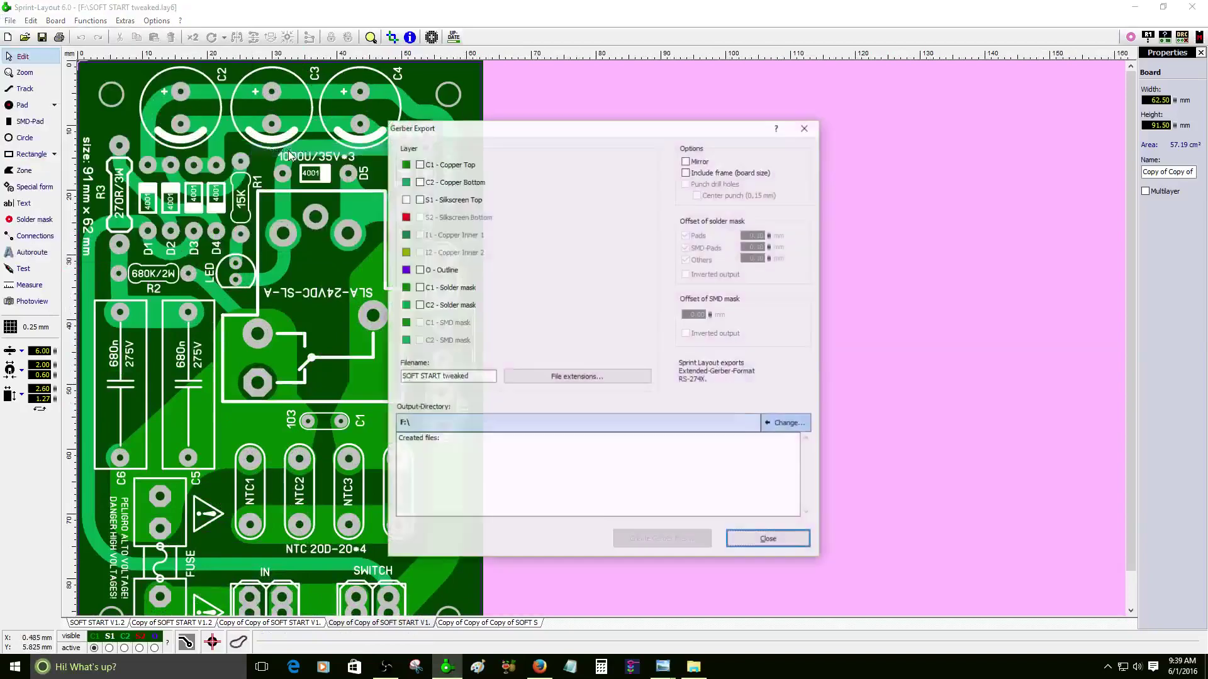
left_click(420, 164)
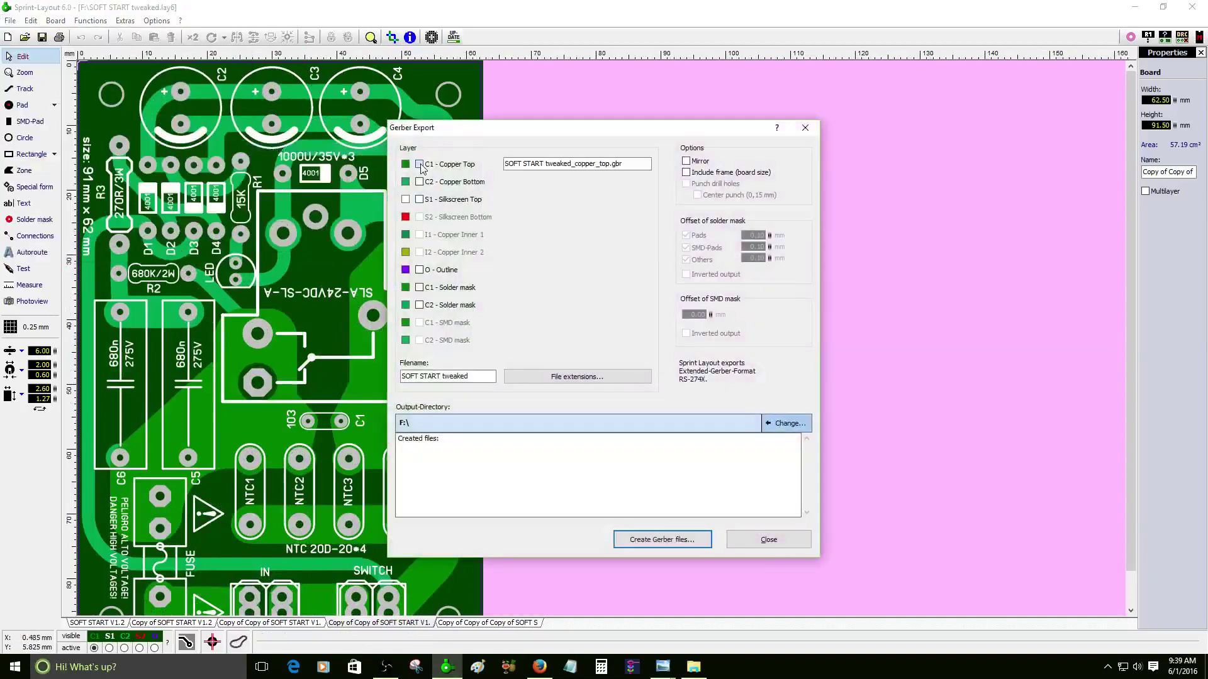
left_click(420, 182)
left_click(420, 200)
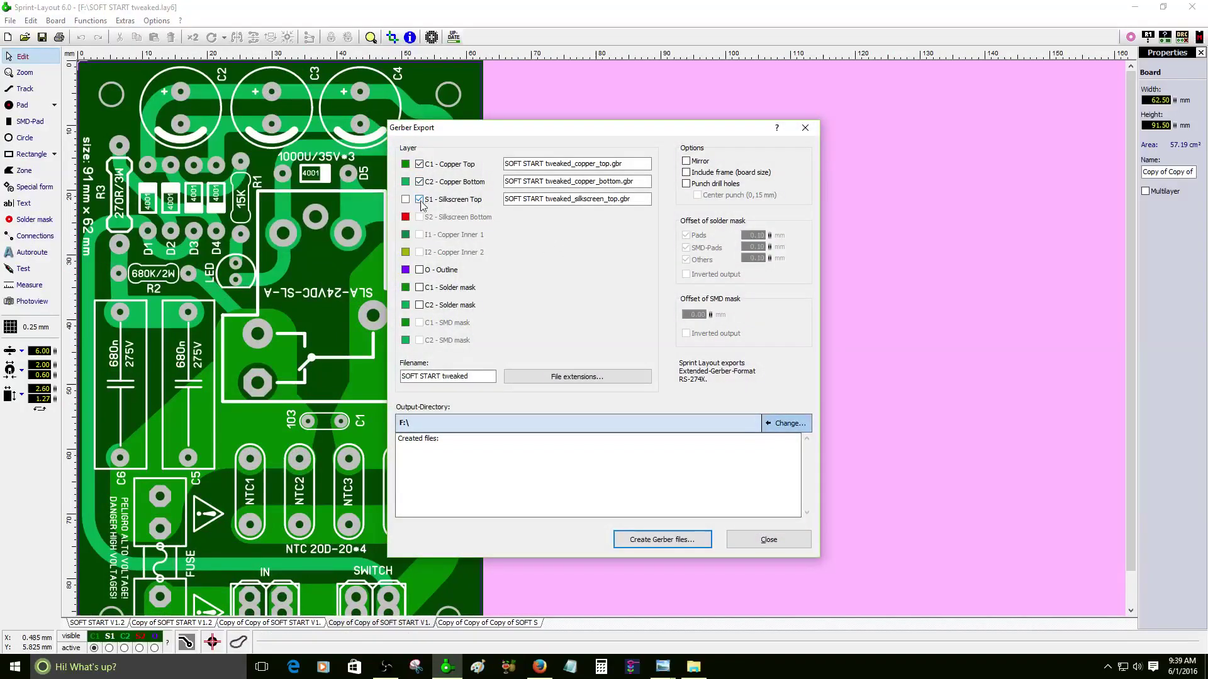
left_click(419, 270)
left_click(419, 288)
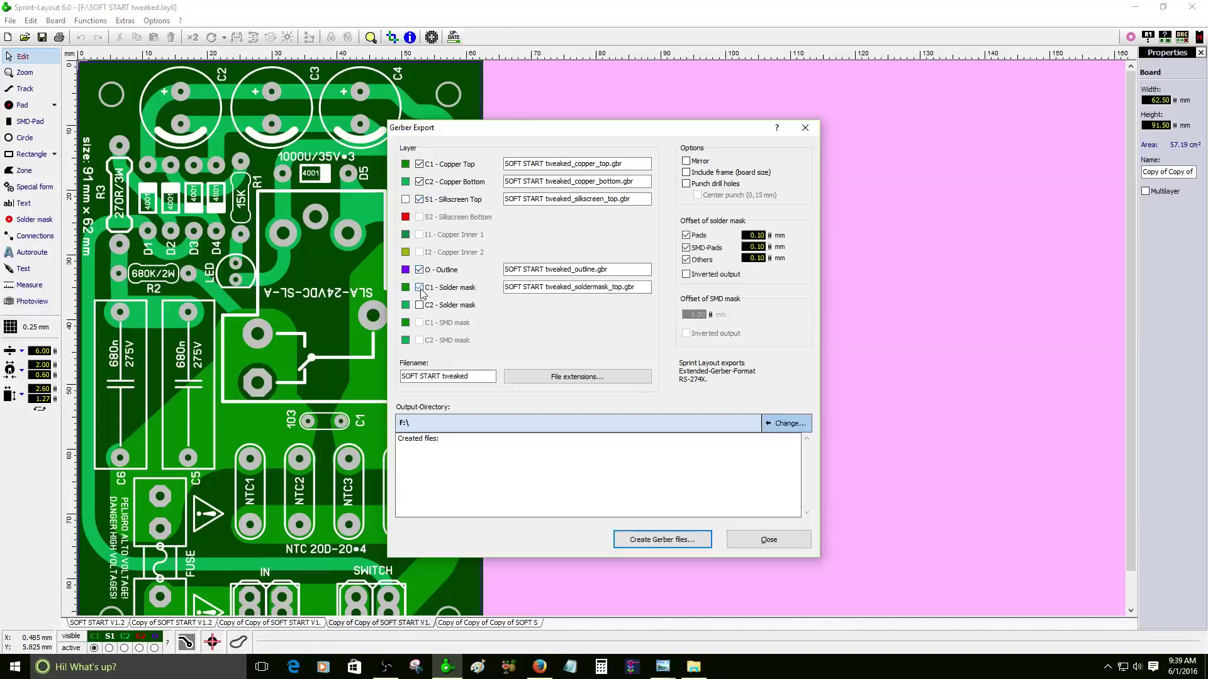
left_click(420, 306)
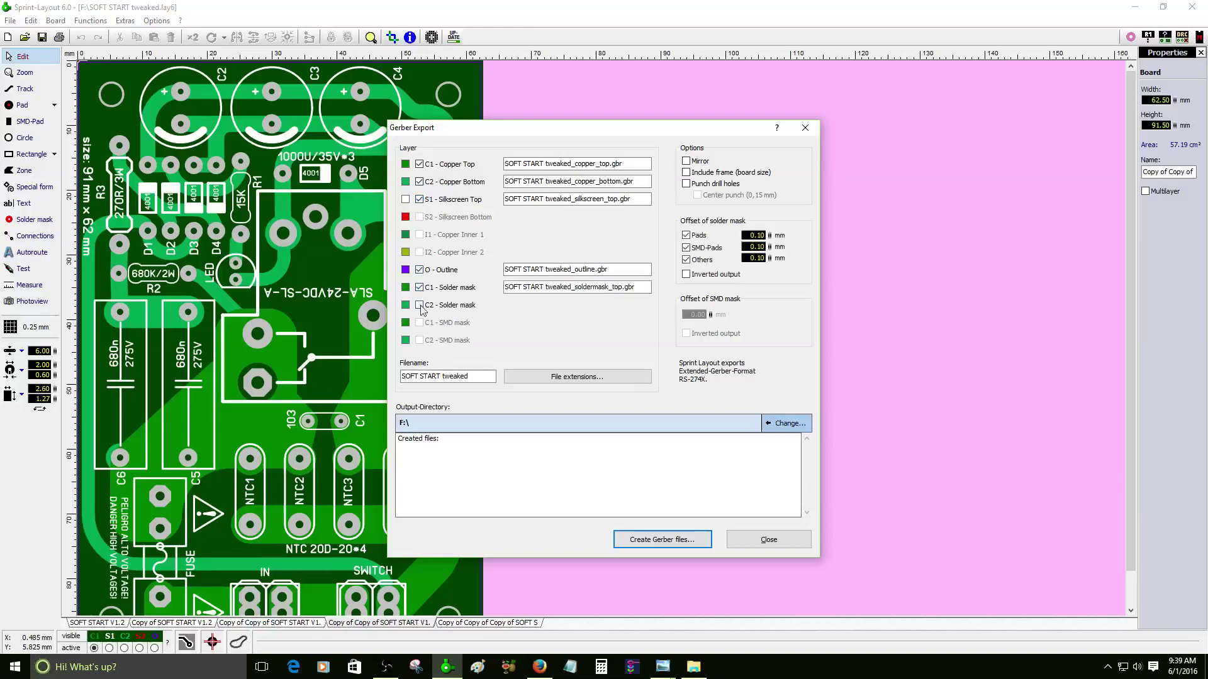
left_click(686, 185)
left_click(687, 172)
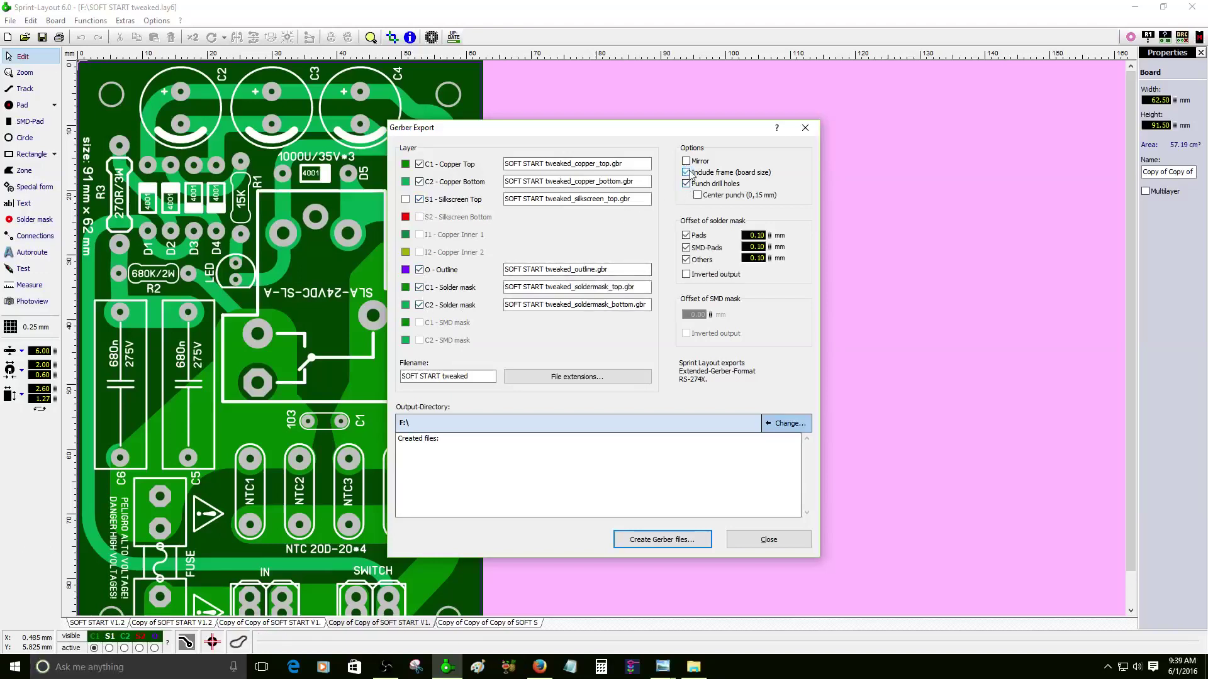
- Name the export 'SOFT START', output to Desktop\gerbers, create the files and close
left_click(492, 375)
key("BackSpace")
key("BackSpace")
key("BackSpace")
key("BackSpace")
key("BackSpace")
key("BackSpace")
key("BackSpace")
key("BackSpace")
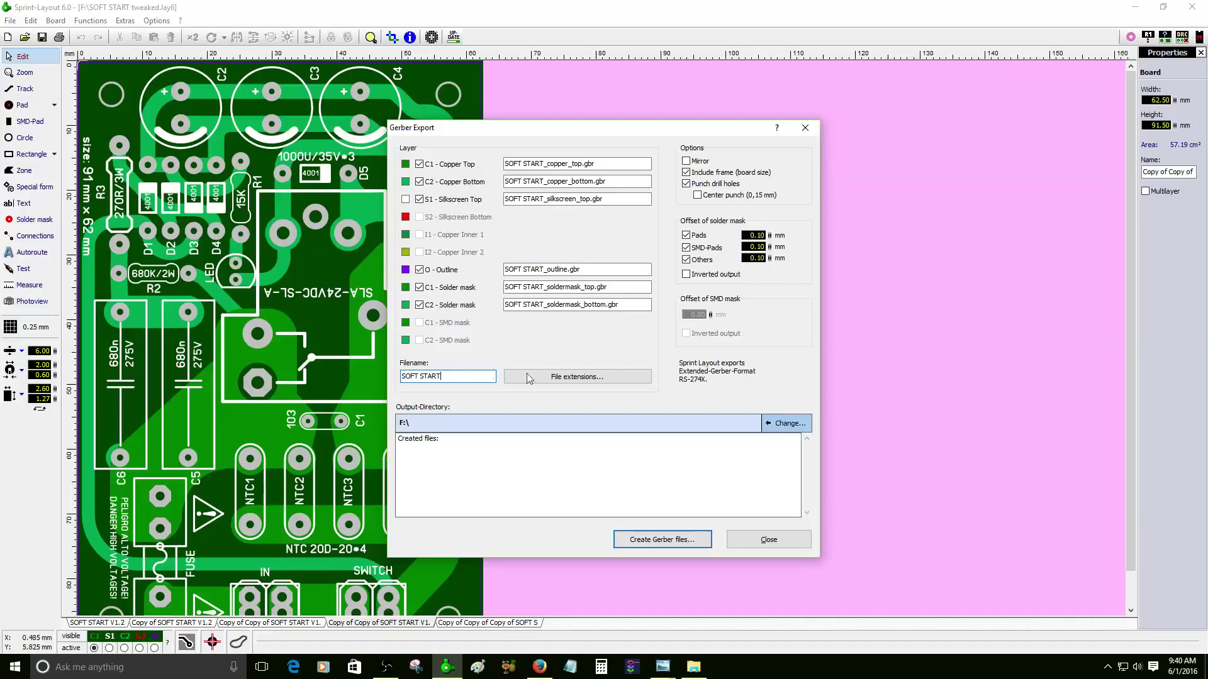
left_click(785, 424)
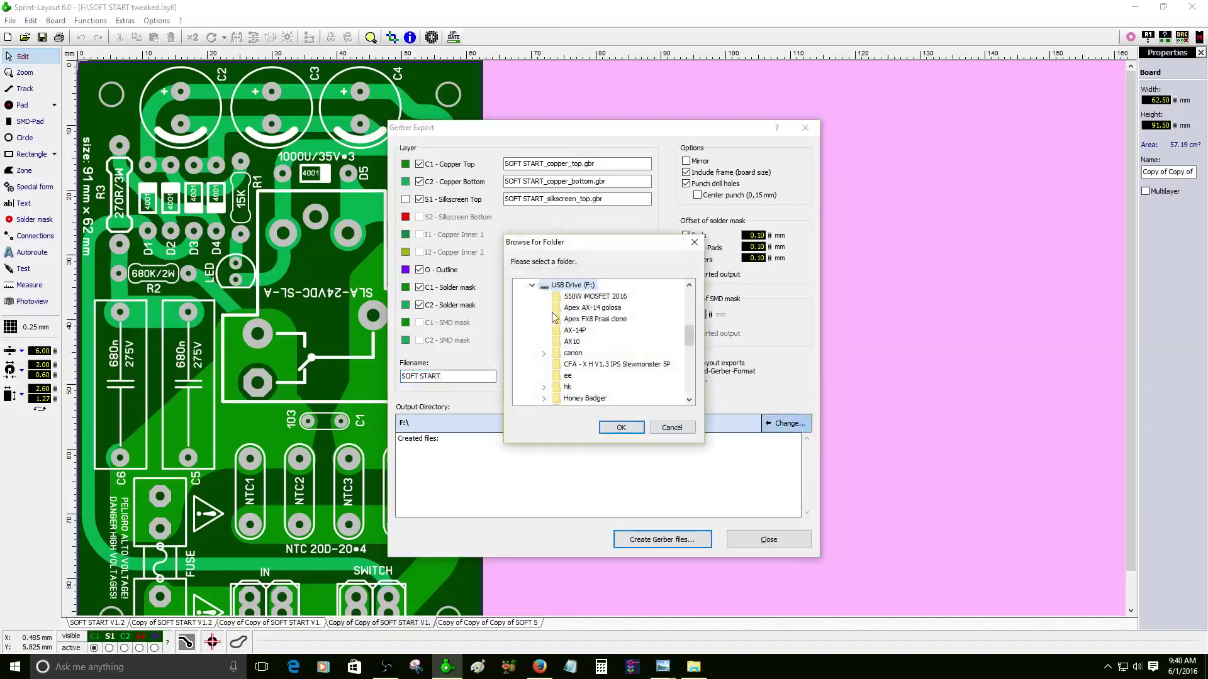
left_click(533, 286)
left_click(566, 331)
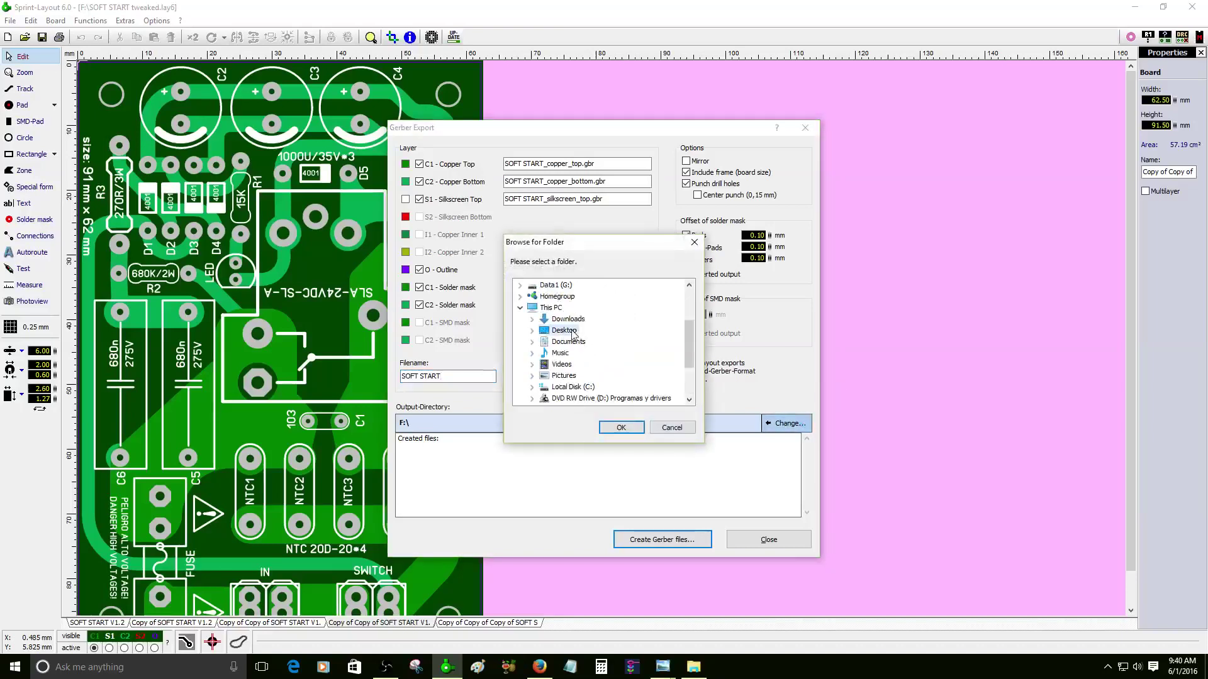
left_click(575, 342)
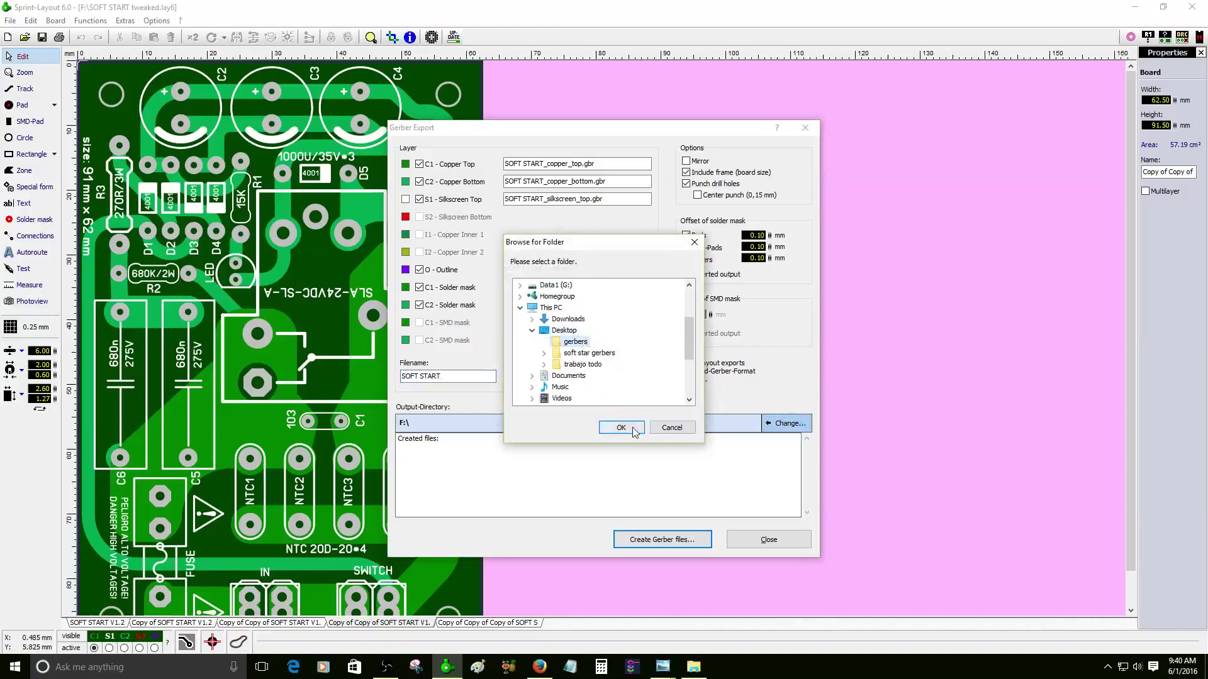
left_click(621, 428)
left_click(666, 540)
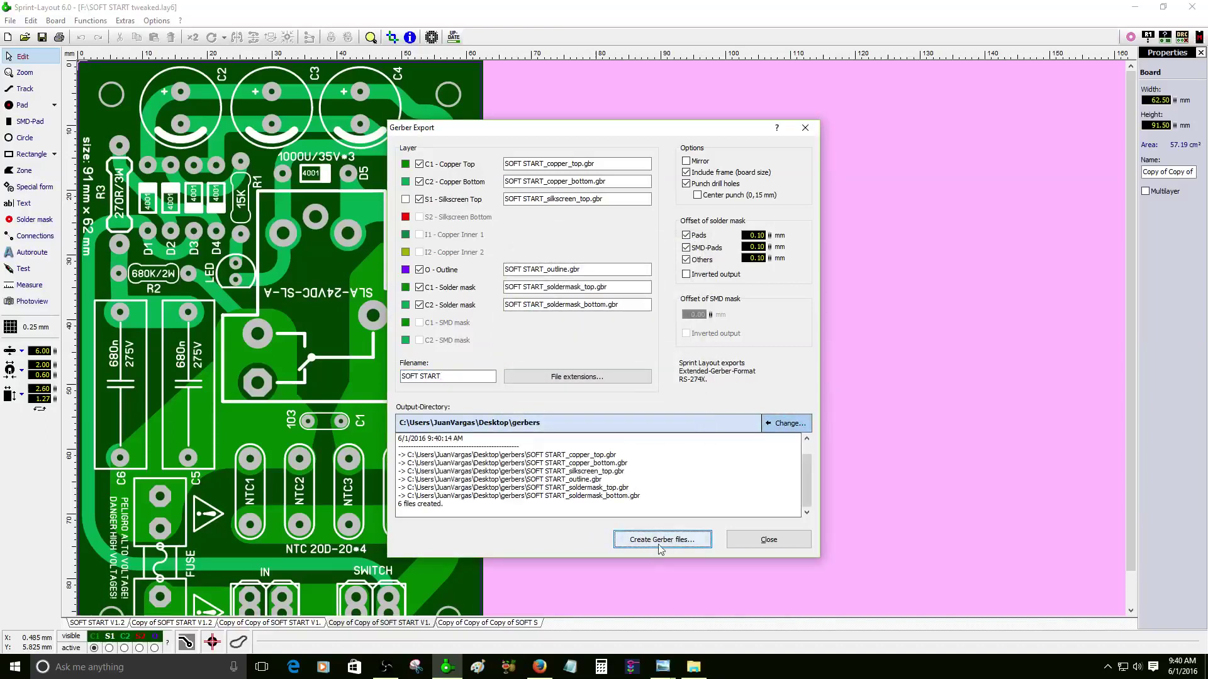
left_click(763, 541)
- Export the Excellon drill data as 'drlll', then minimize the Sprint-Layout window
left_click(8, 20)
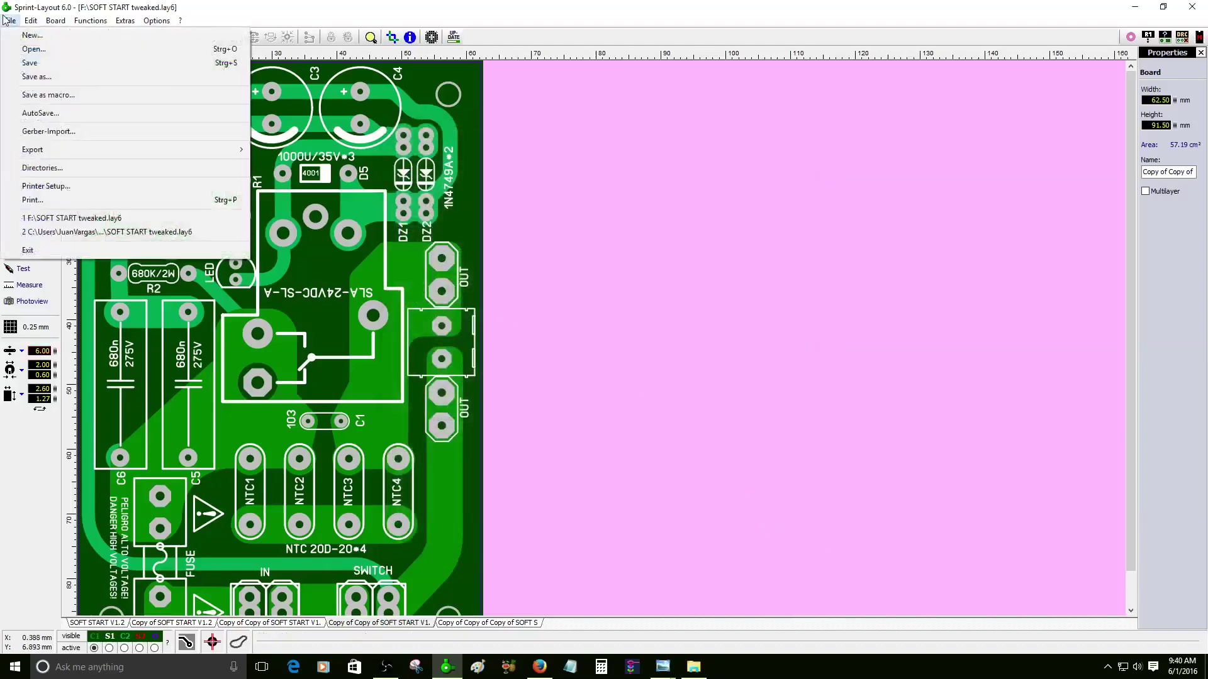
mouse_move(72, 154)
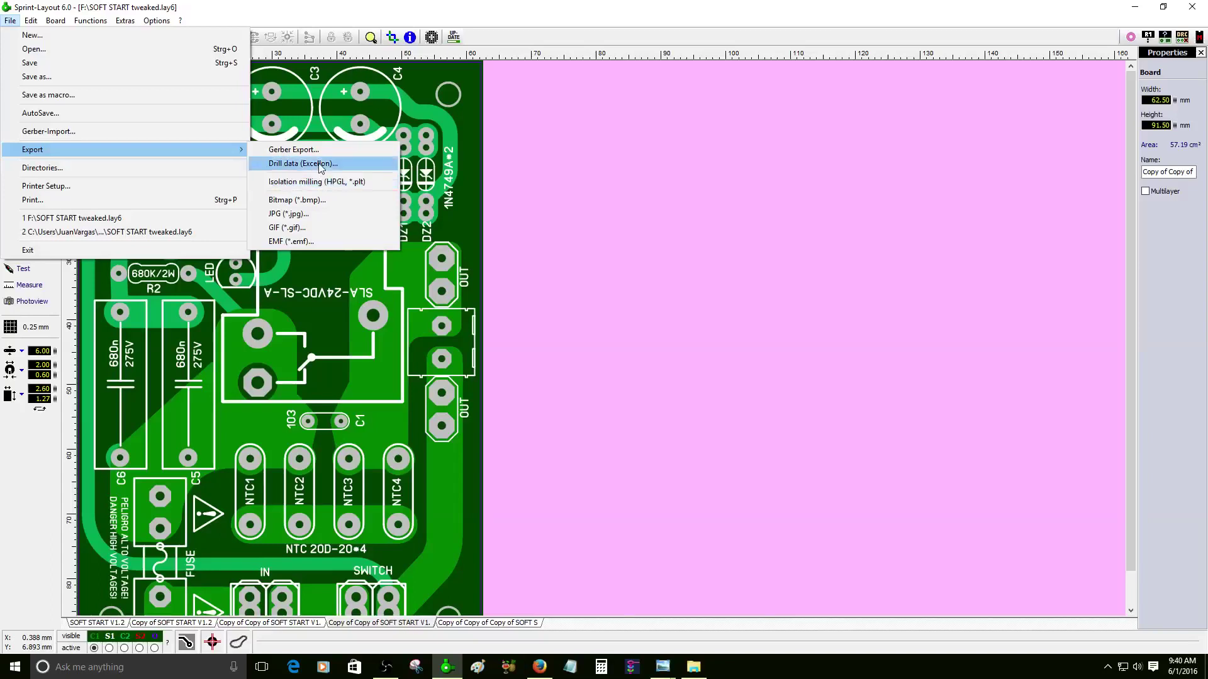
left_click(321, 165)
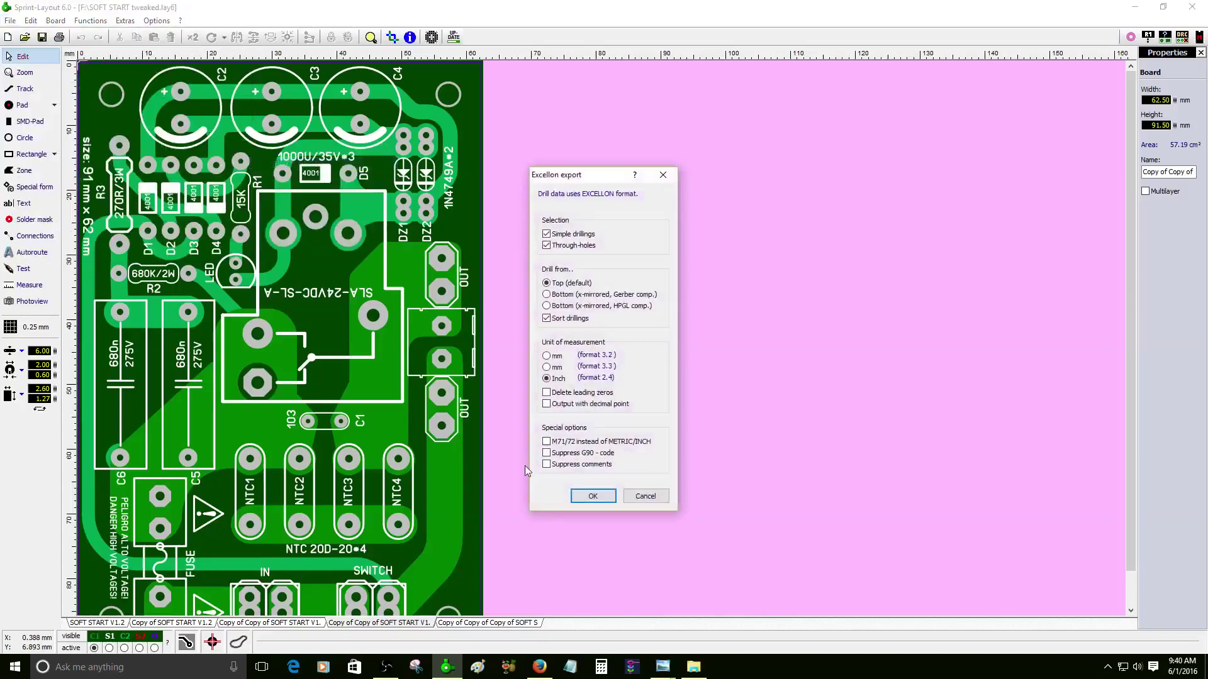
left_click(585, 494)
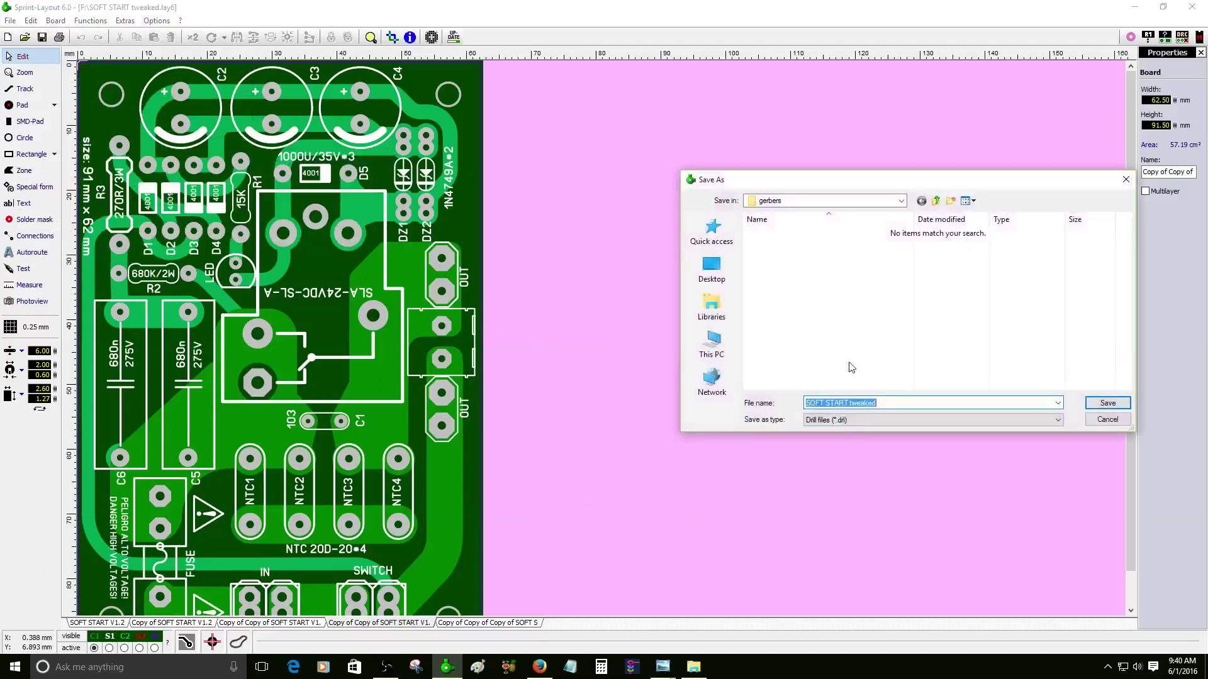
type("drl")
type("lling")
key("Return")
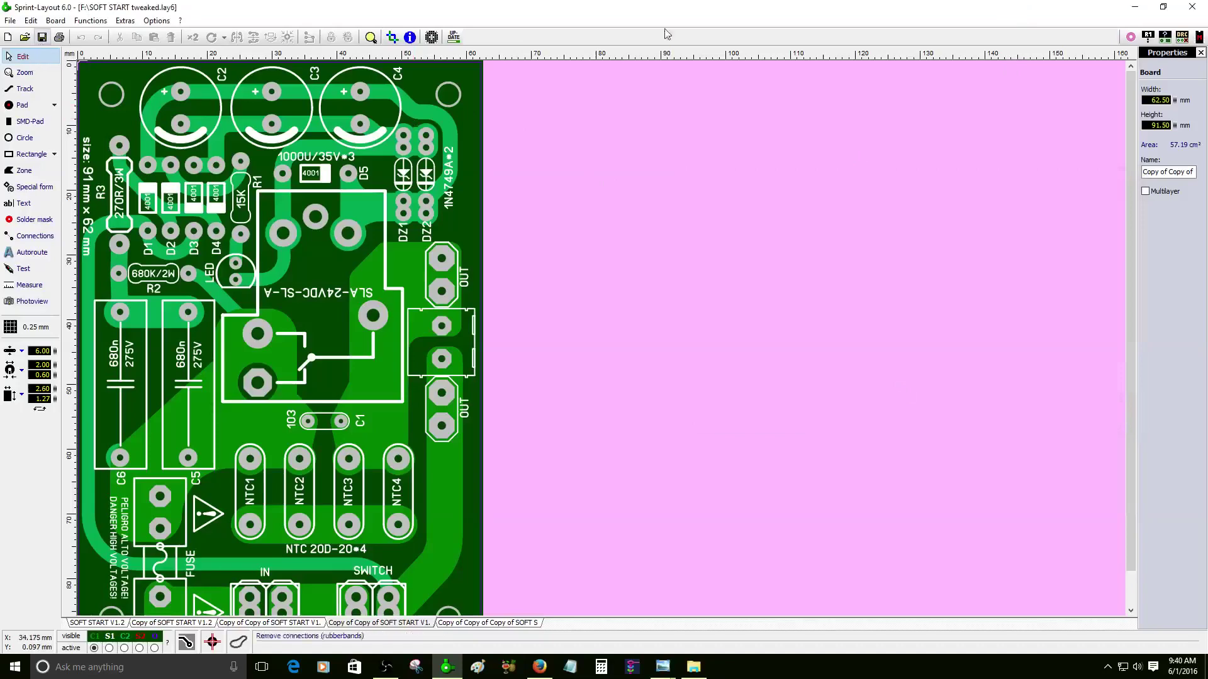
left_click(1135, 7)
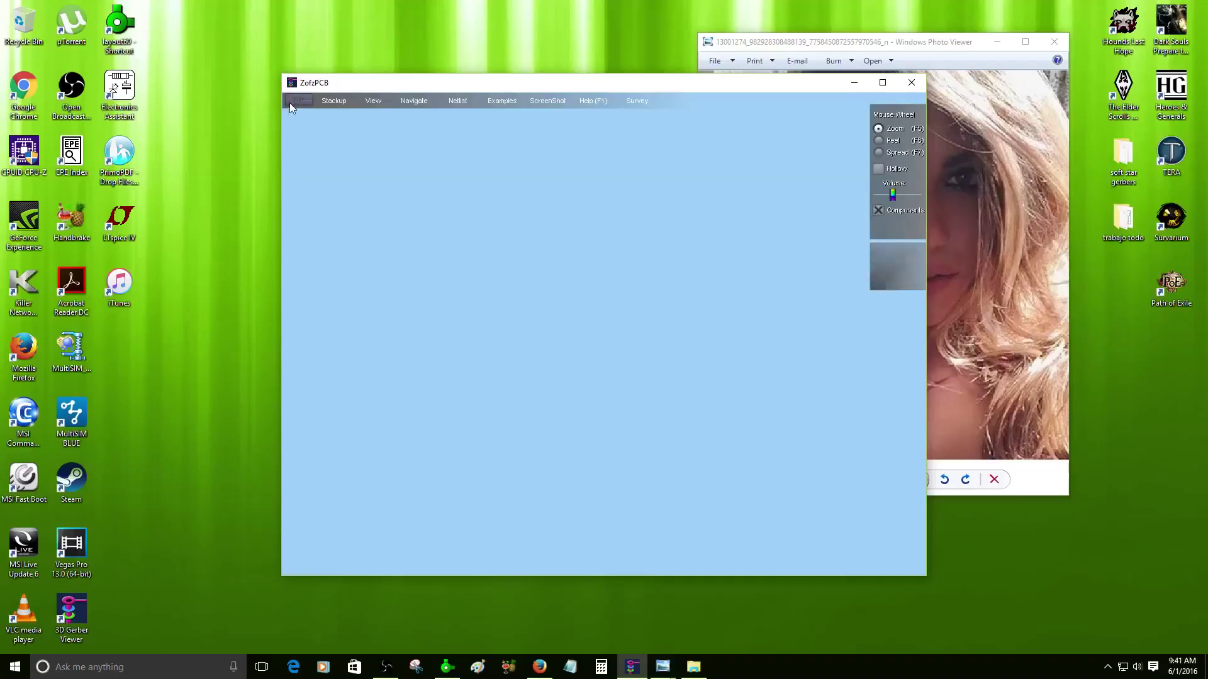
- Switch to ZofzPCB and bring up its File menu
left_click(290, 102)
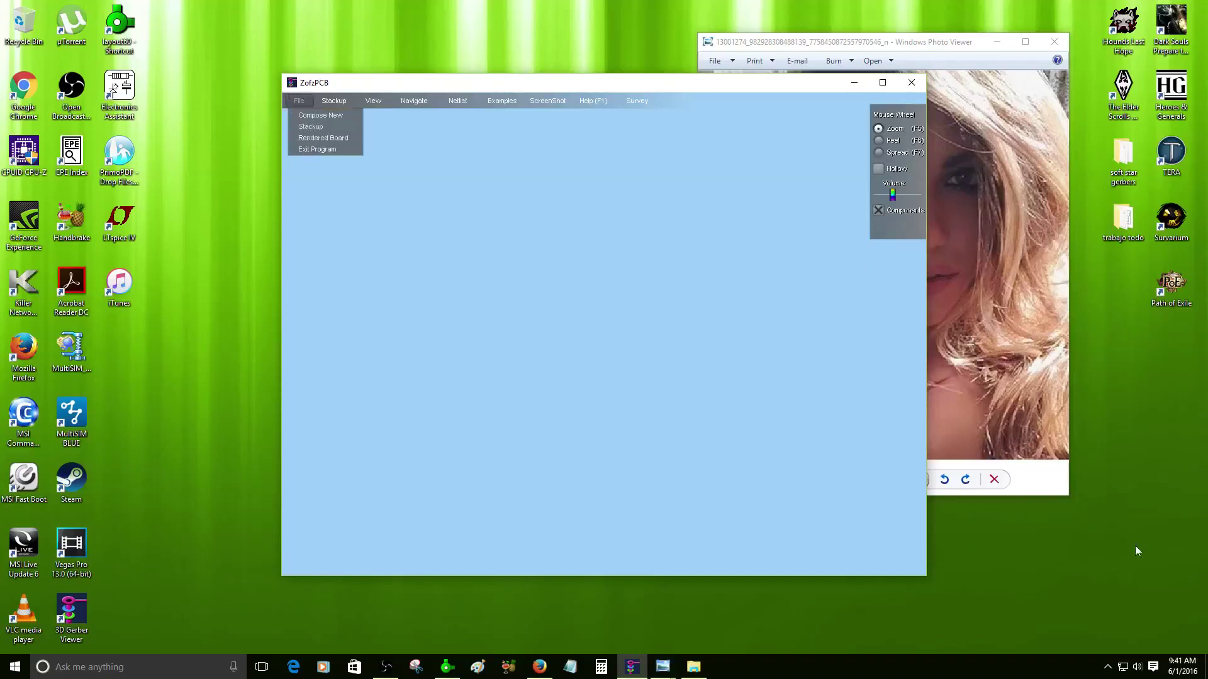
- From the speaker icon's Playback devices, pick the No Sounds scheme on the Sounds tab, apply, OK
right_click(1138, 667)
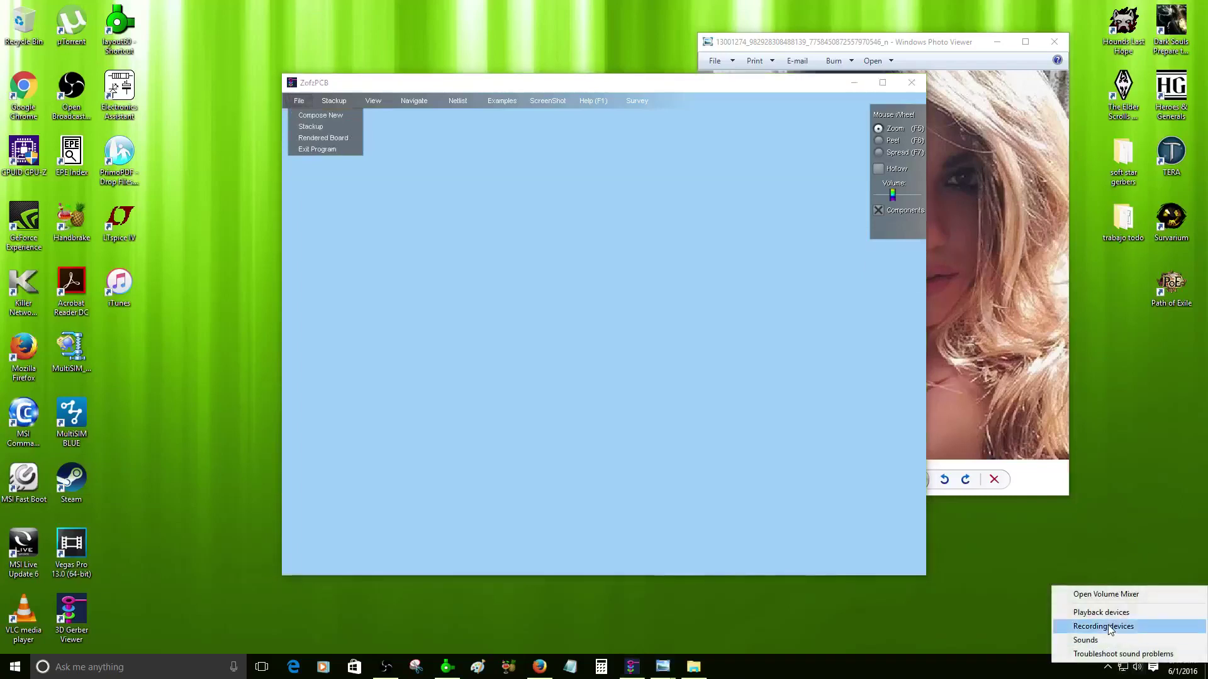
left_click(1117, 613)
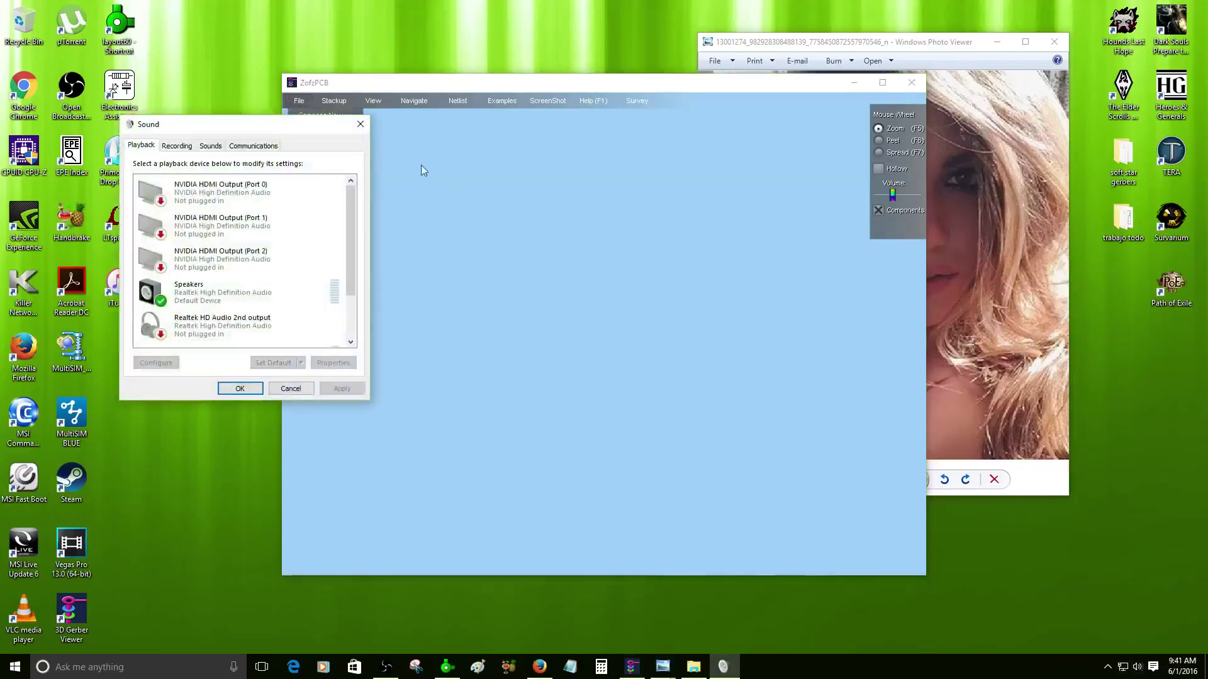
left_click(211, 146)
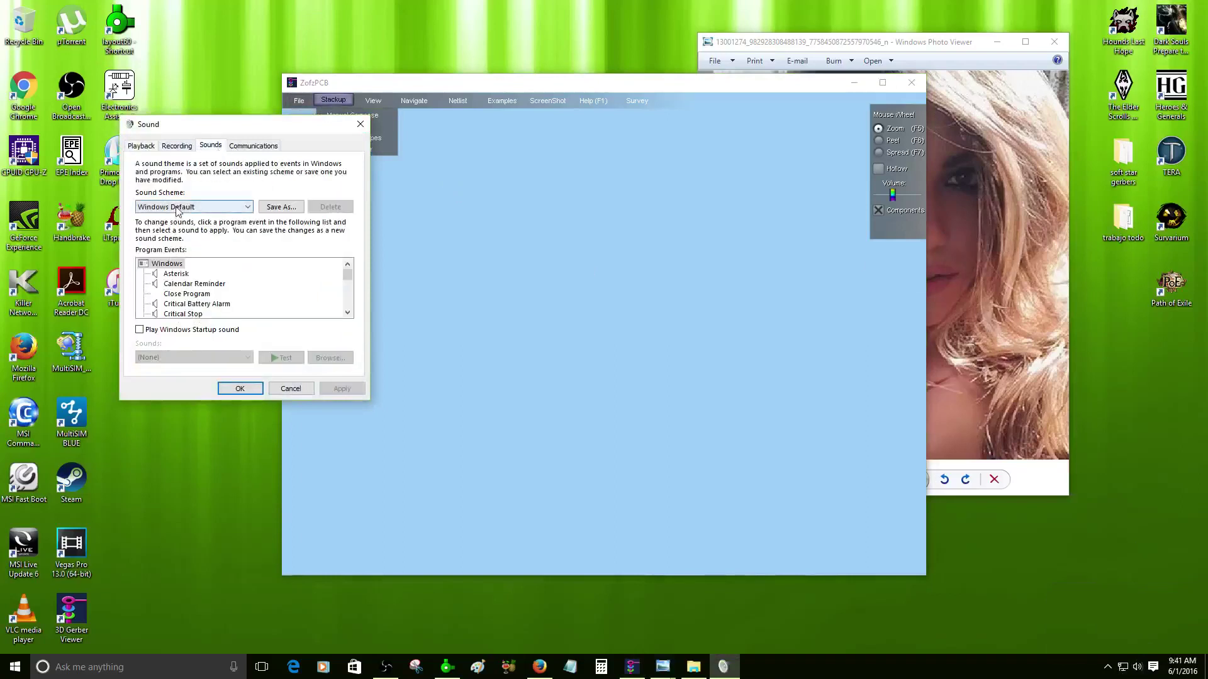
scroll(195, 312, "down", 20)
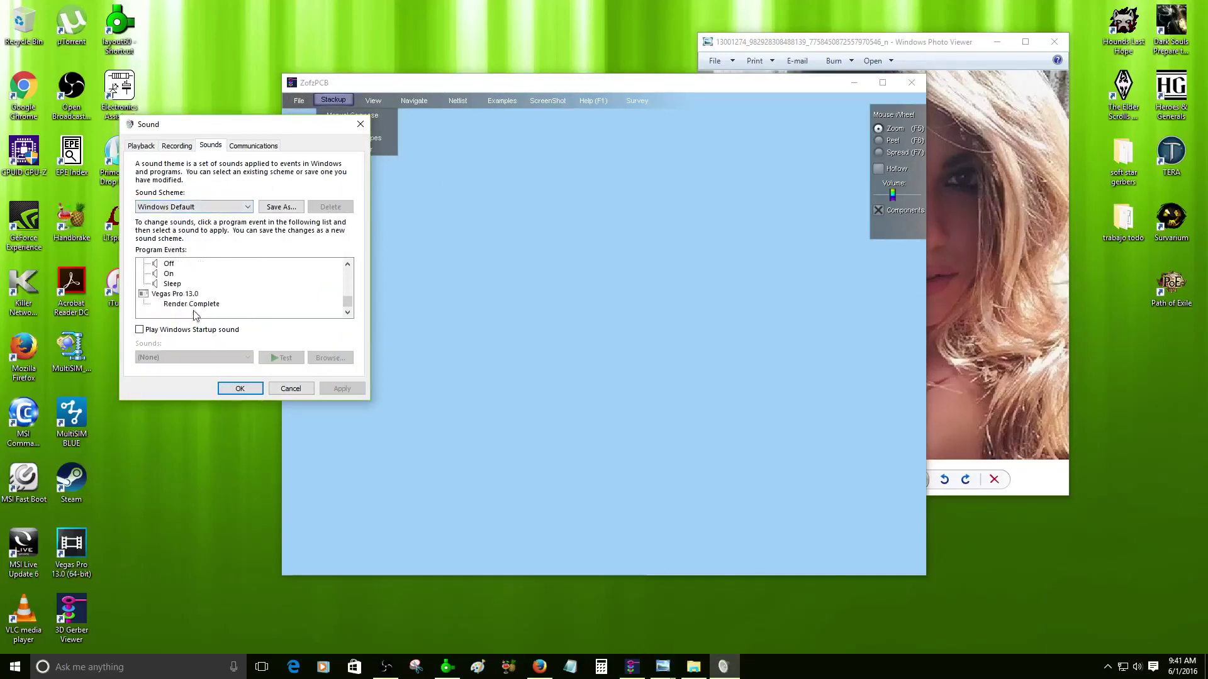
scroll(195, 314, "up", 20)
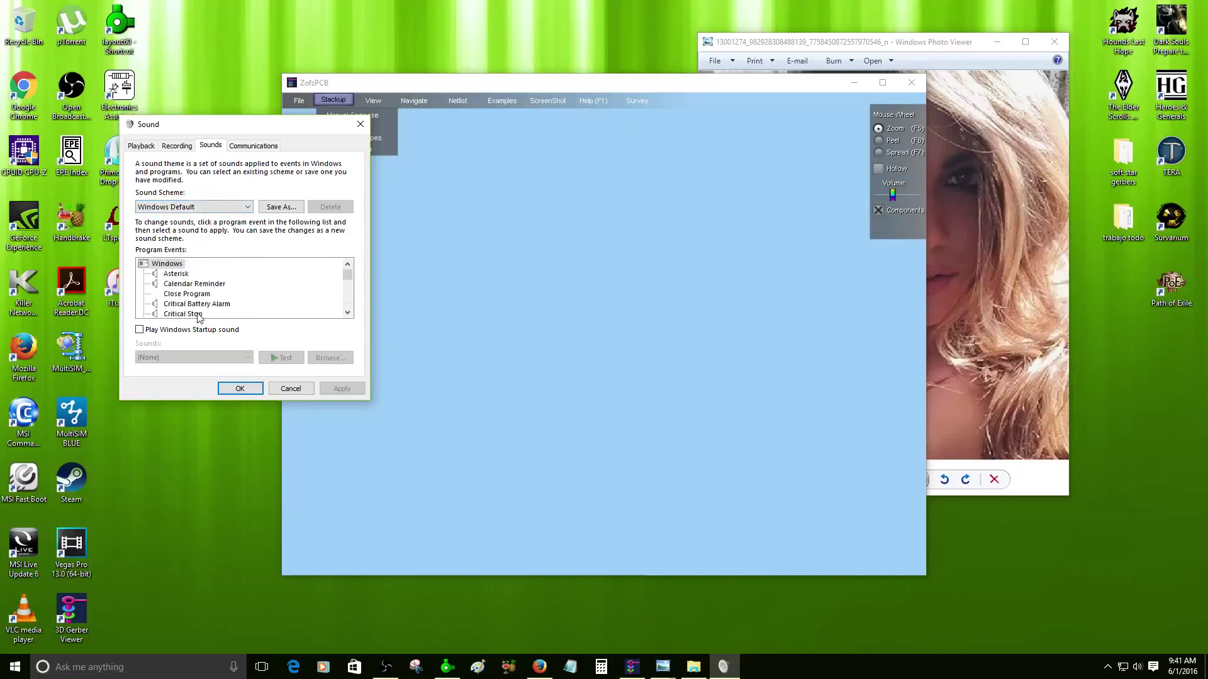
left_click(167, 210)
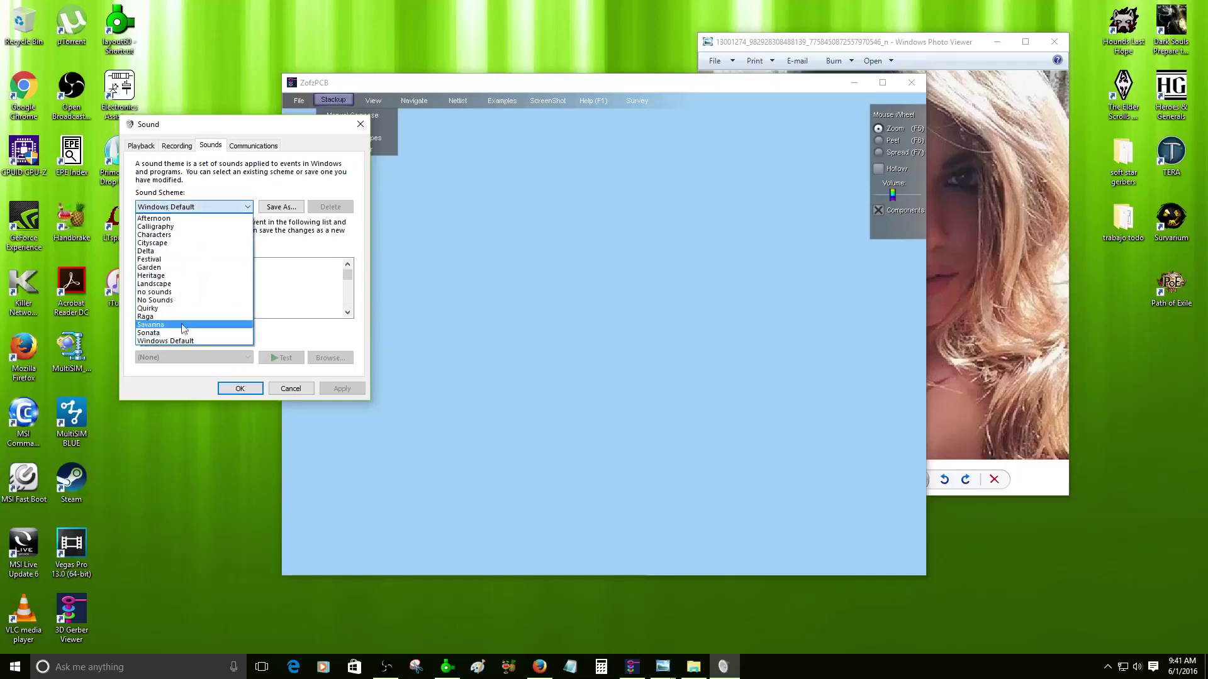
left_click(154, 300)
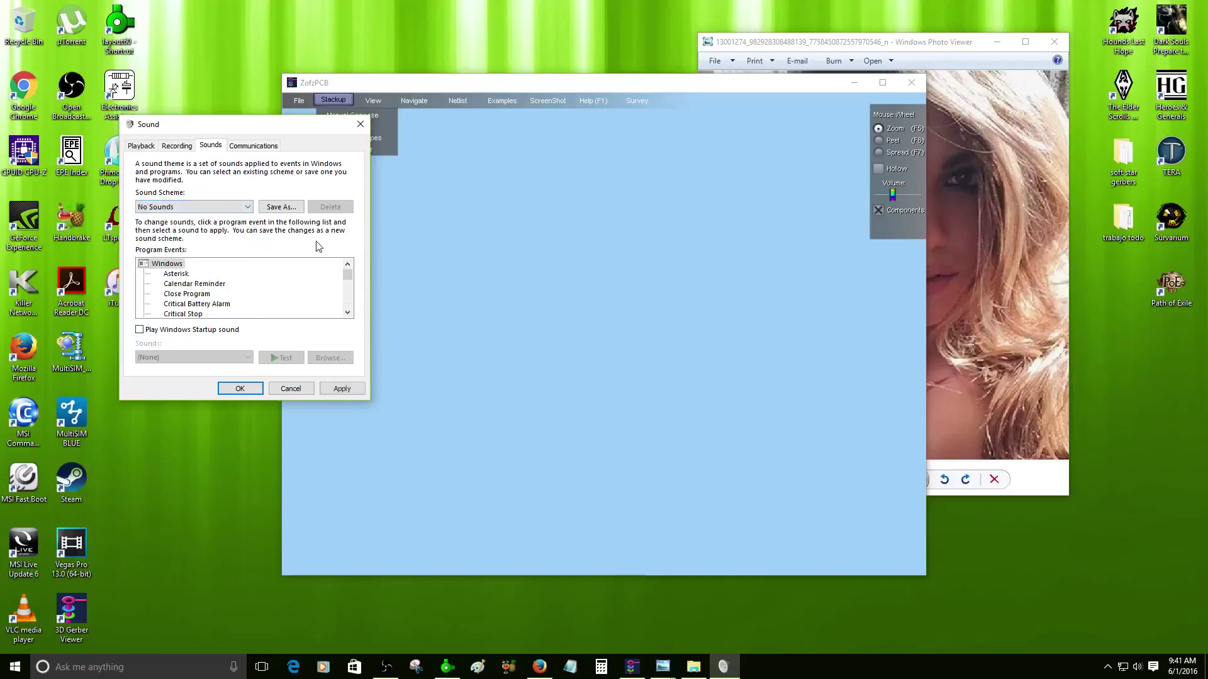
left_click(338, 389)
left_click(241, 388)
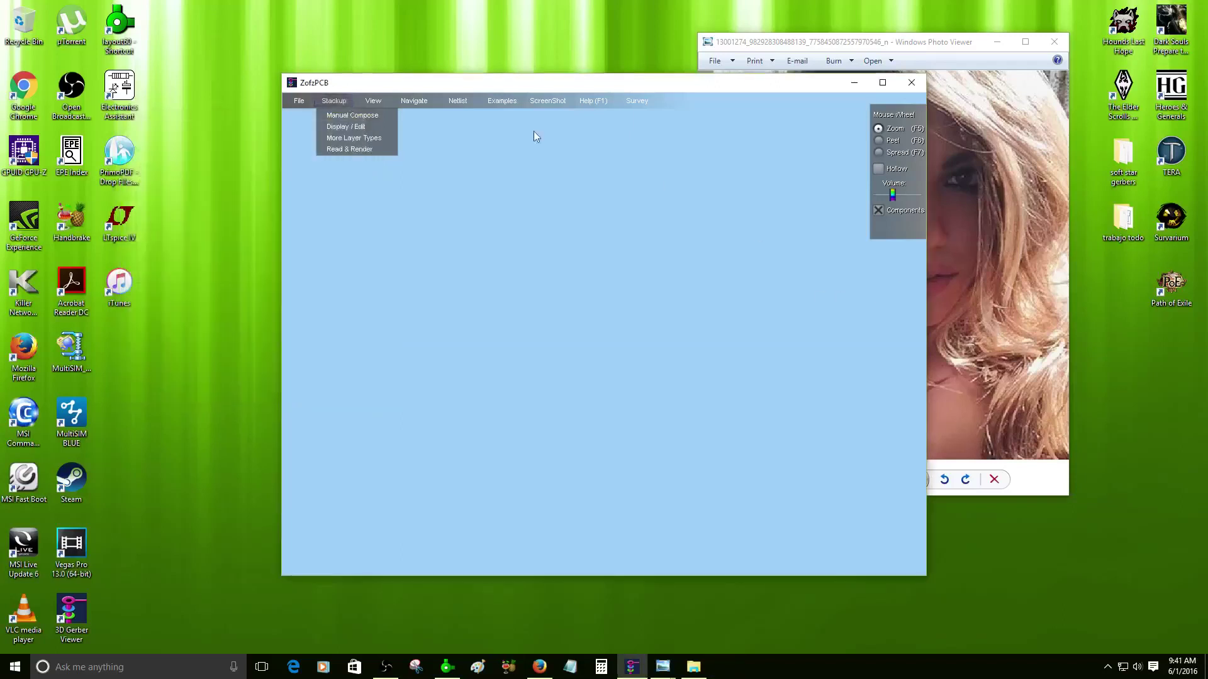
- Maximize ZofzPCB and start a manual stackup from the Desktop gerbers folder, which crashes the program
left_click(299, 101)
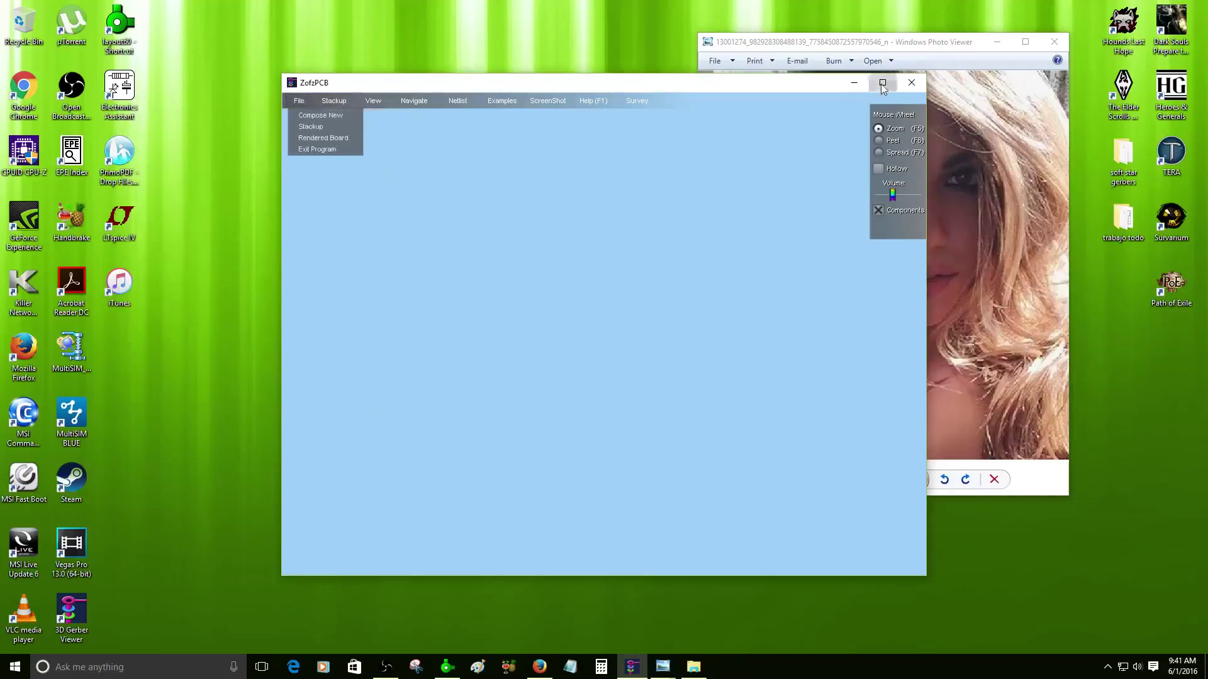
left_click(883, 84)
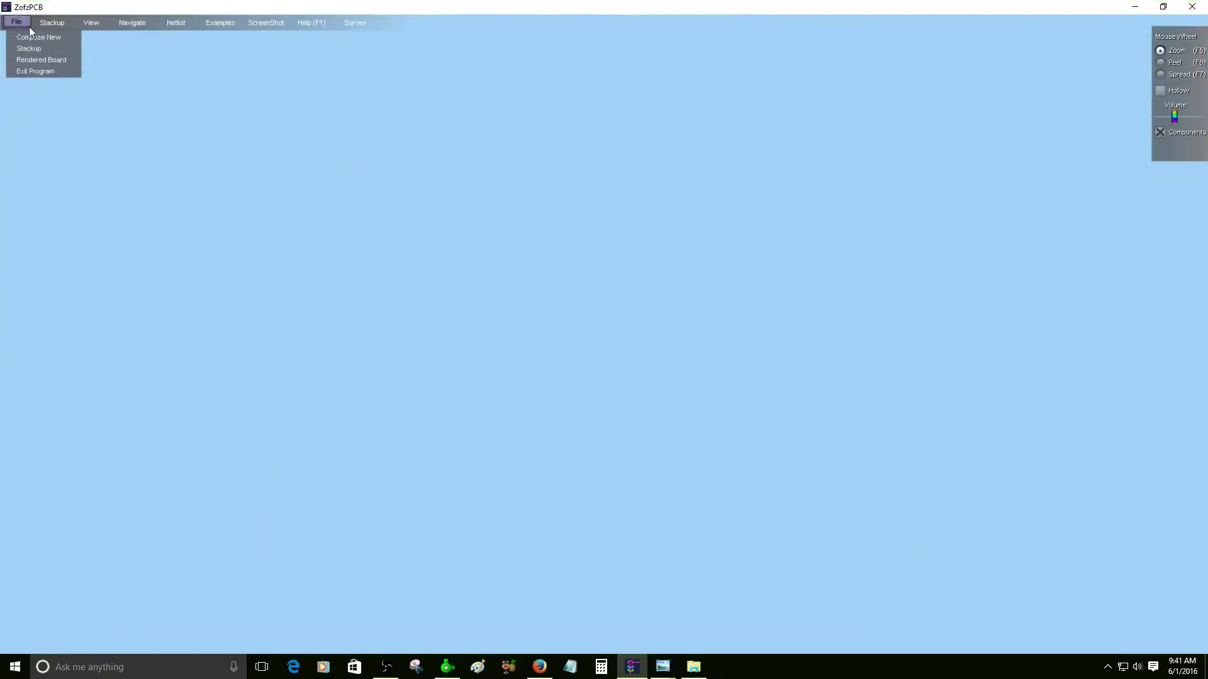
left_click(32, 38)
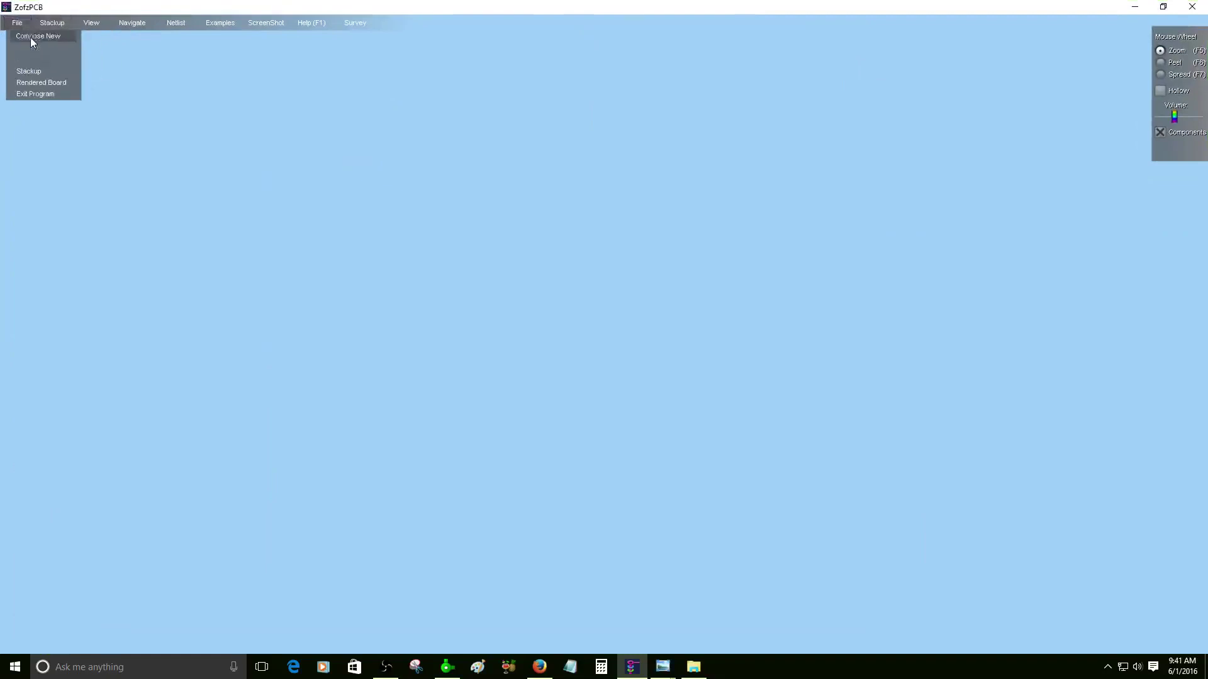
left_click(35, 62)
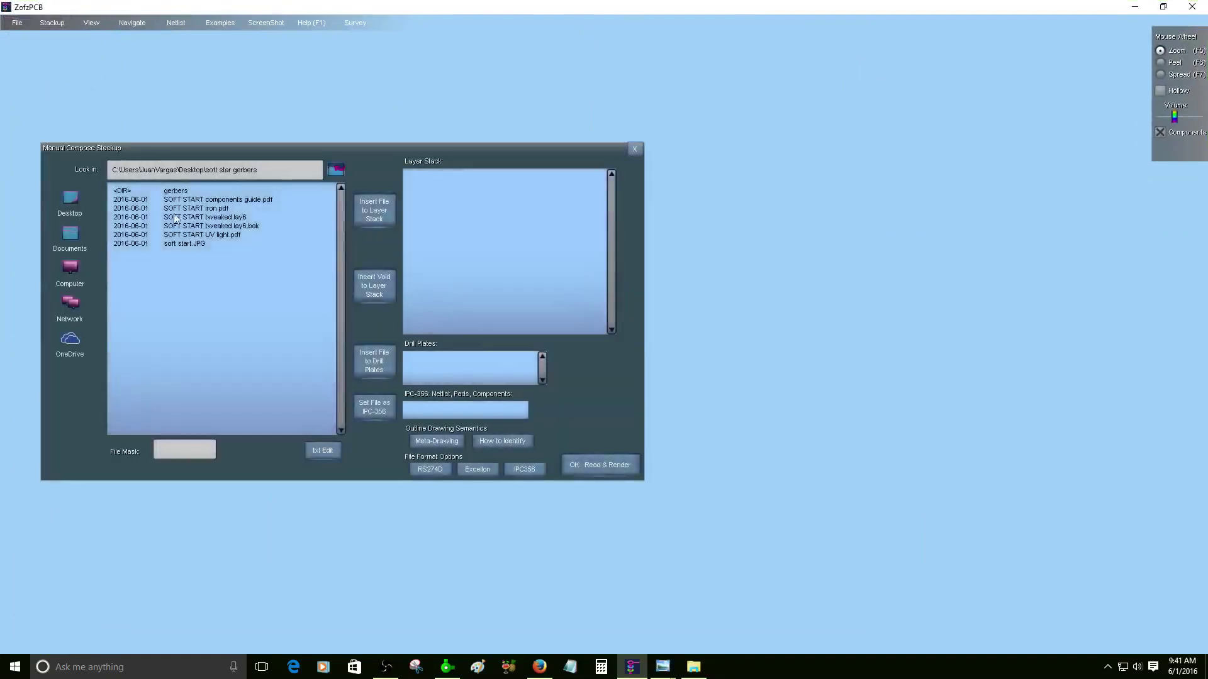
left_click(51, 202)
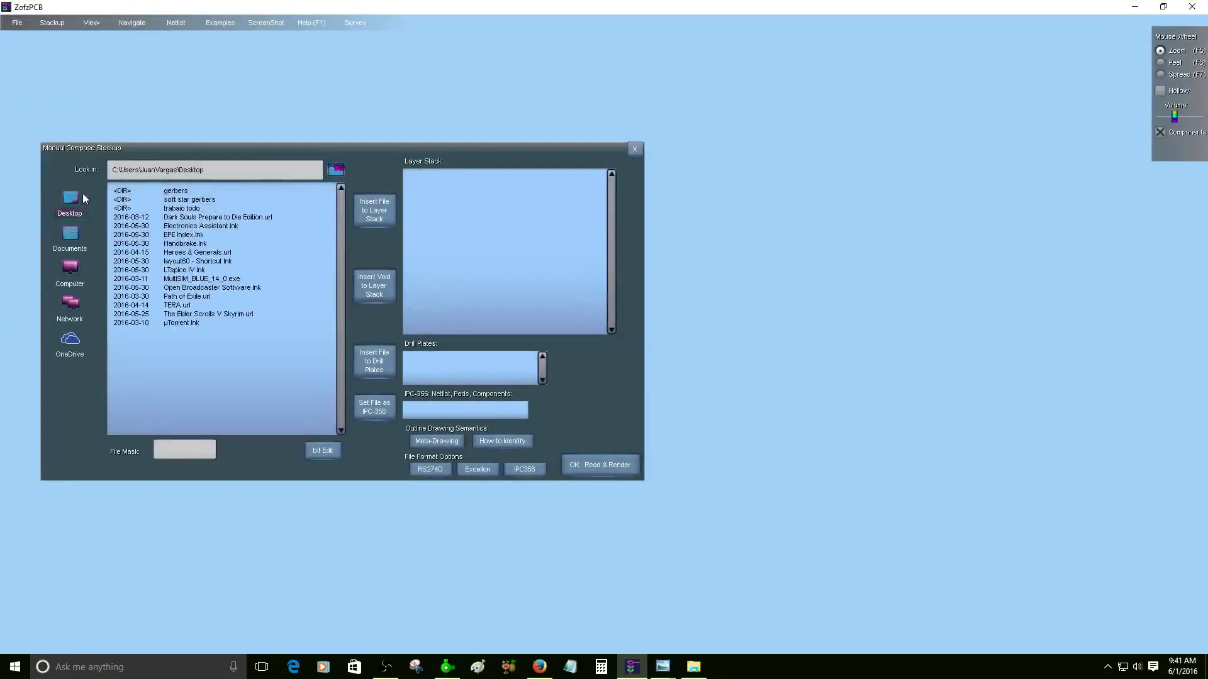
double_click(181, 192)
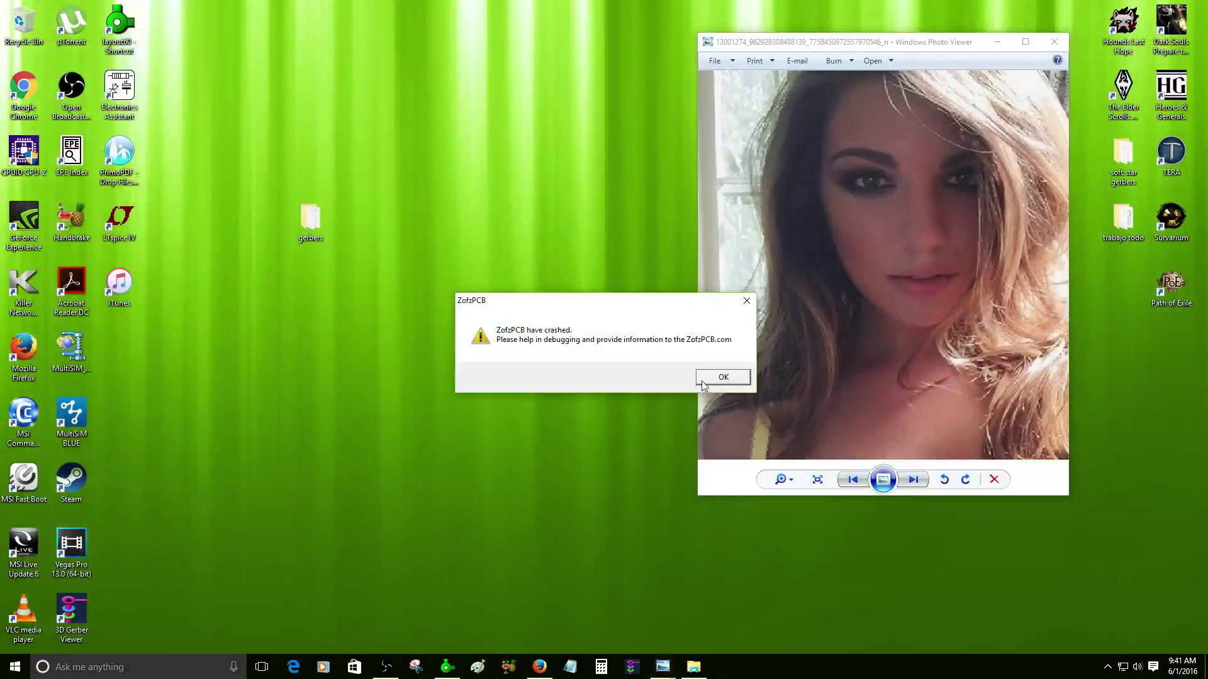
- Open the crash report, enter the contact e-mail address and choose the Gerber / Excellon Read category
left_click(701, 380)
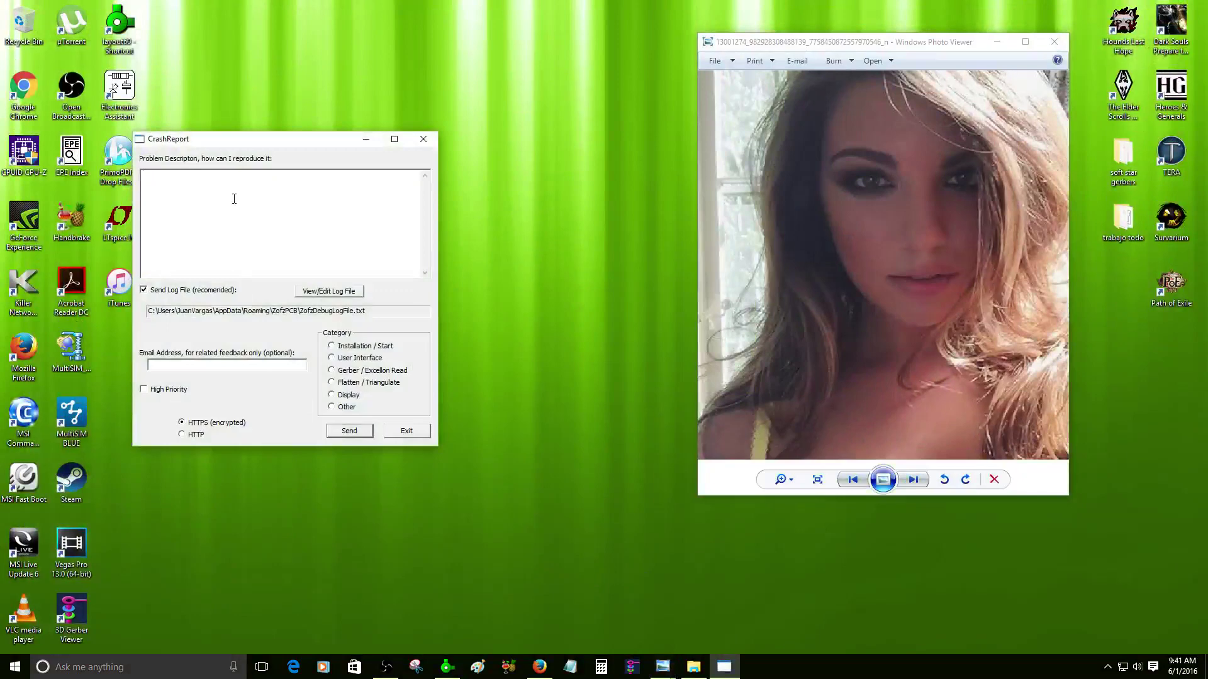
left_click(246, 364)
left_click(337, 371)
- Describe the problem as 'I was exporting gerbers files then crash' and send the report
left_click(290, 193)
type("I was")
type(" op")
type("ening ")
type("ger")
key("BackSpace")
key("BackSpace")
key("BackSpace")
key("BackSpace")
key("BackSpace")
key("BackSpace")
type("exporting gerbers files then crash")
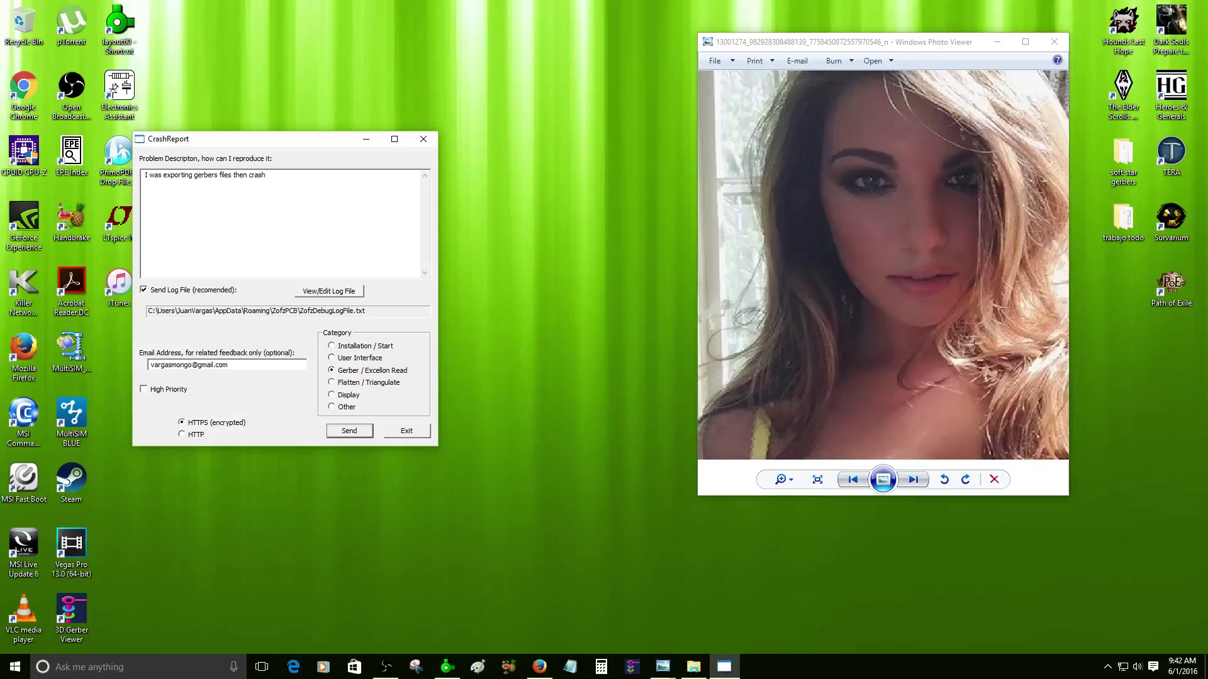
left_click(340, 428)
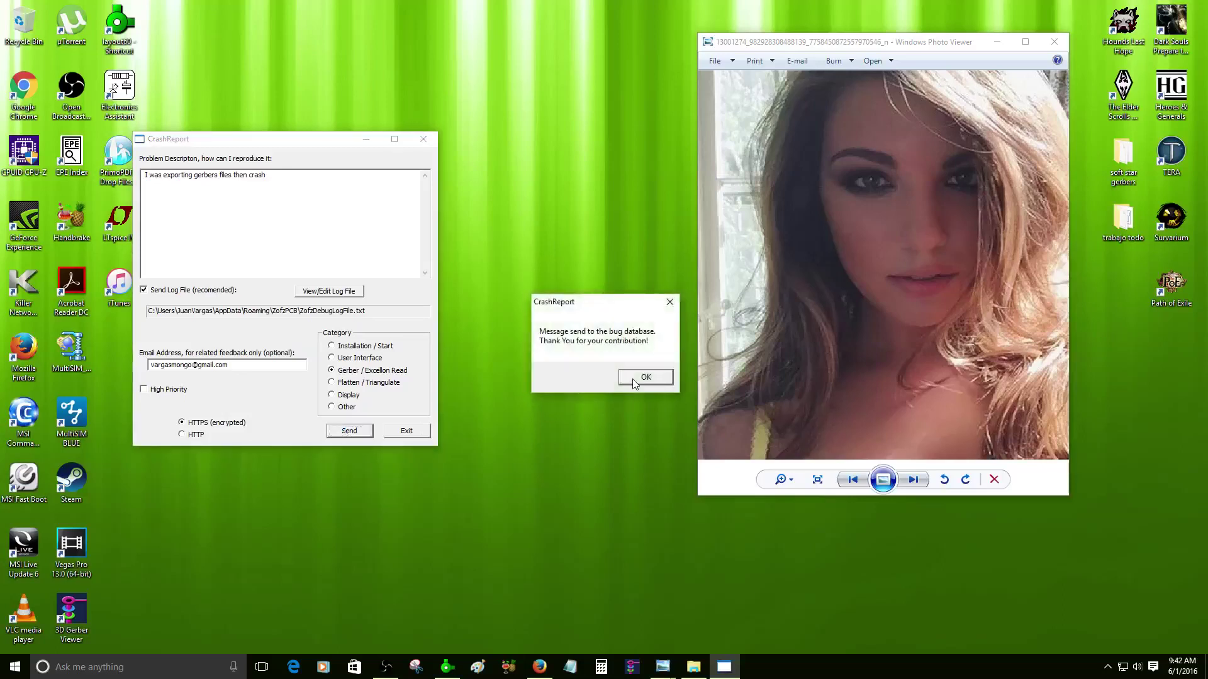
left_click(645, 377)
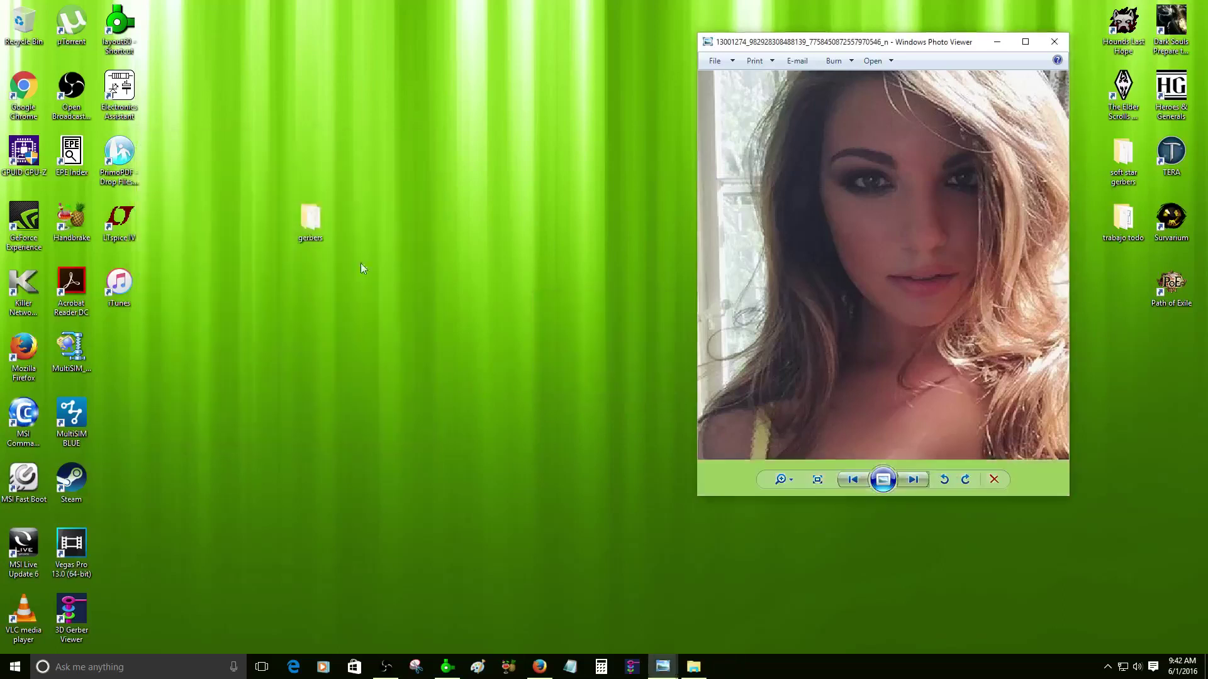
- Relaunch ZofzPCB maximized and start a new manual stackup in the gerbers folder
left_click(631, 669)
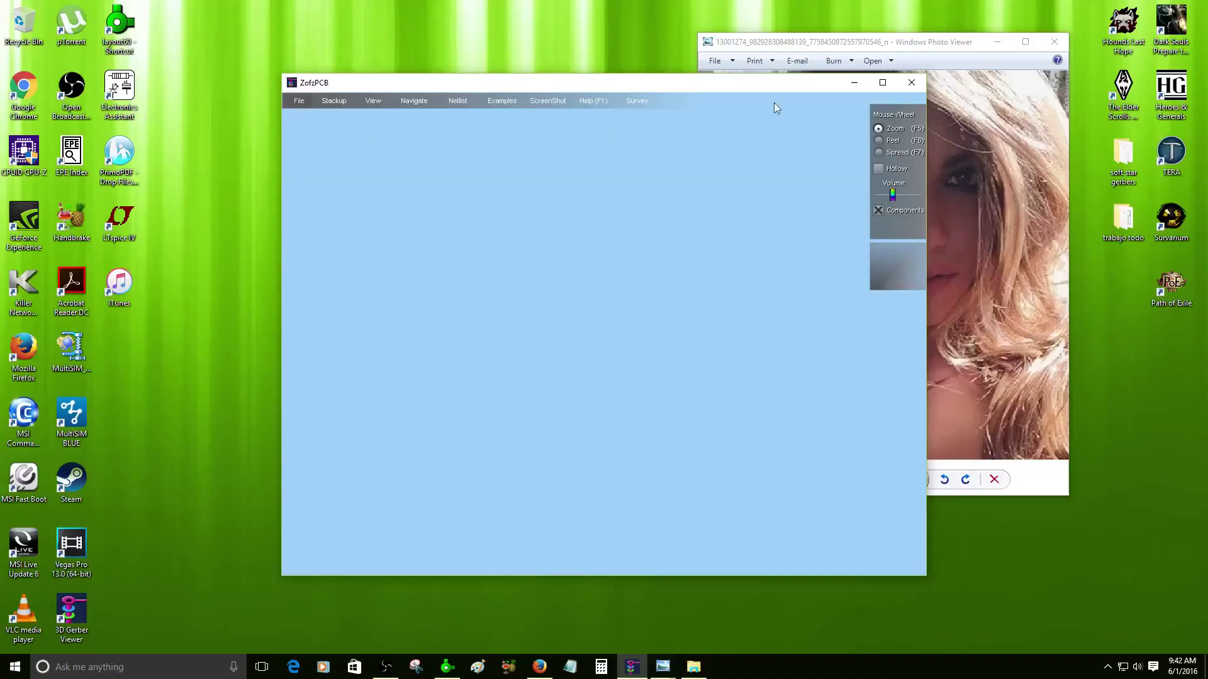
left_click(893, 83)
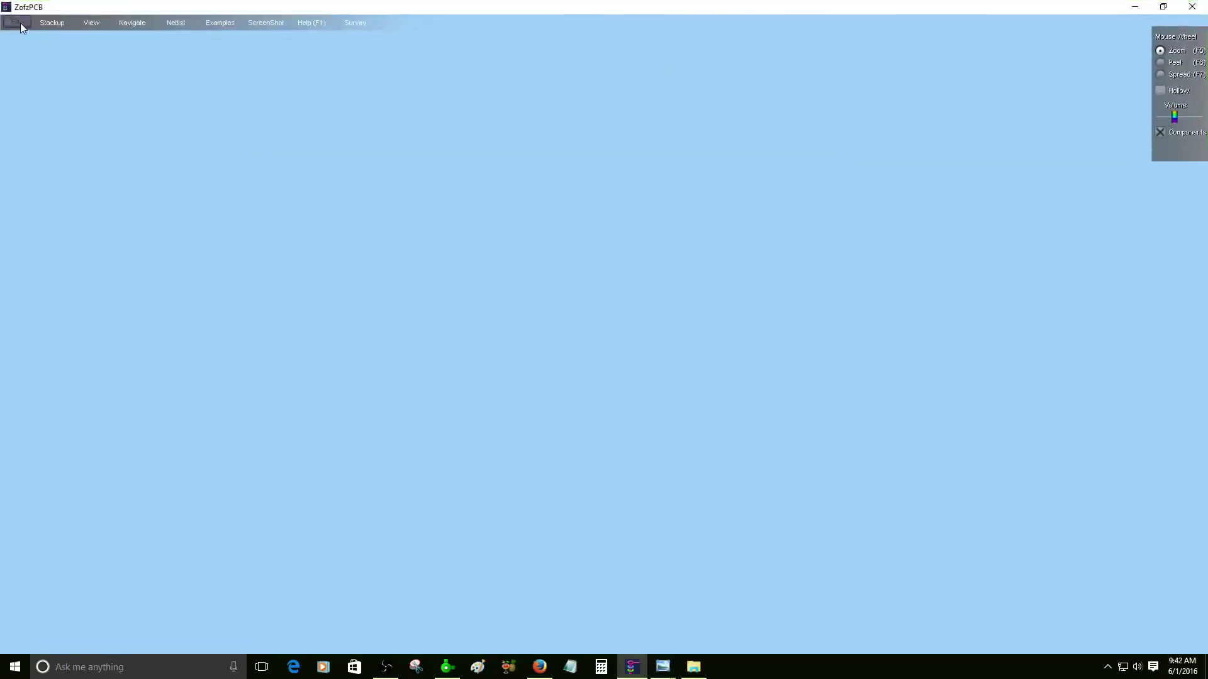
left_click(20, 23)
left_click(44, 61)
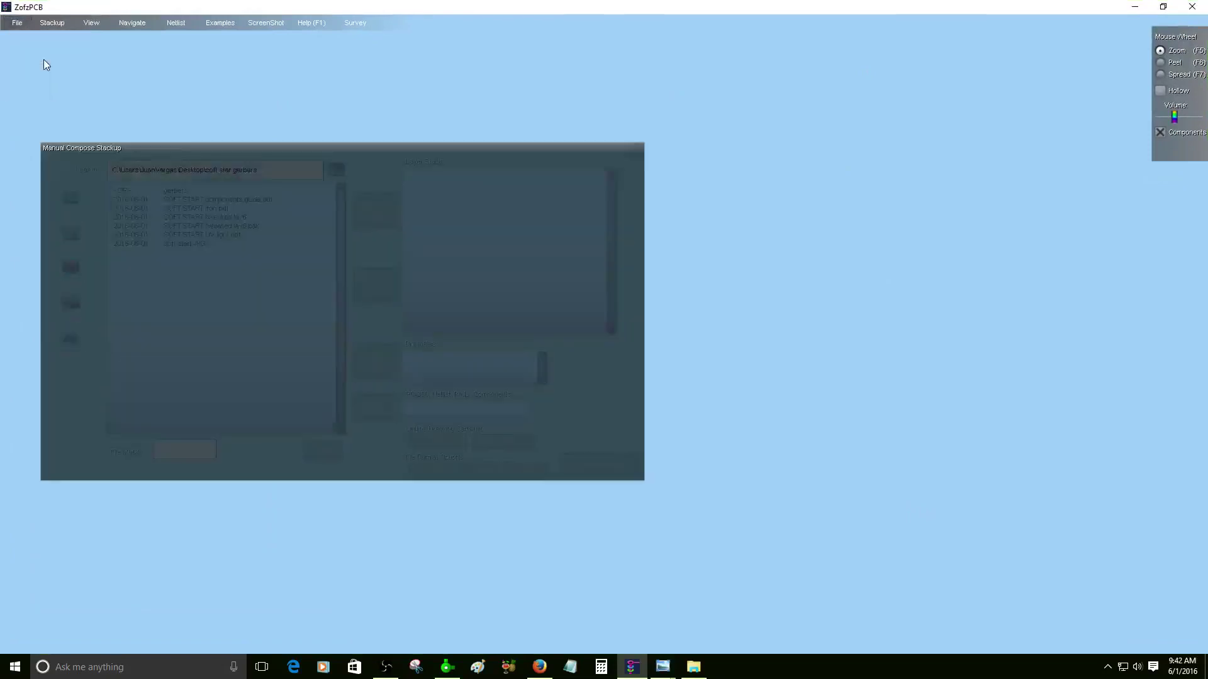
double_click(179, 191)
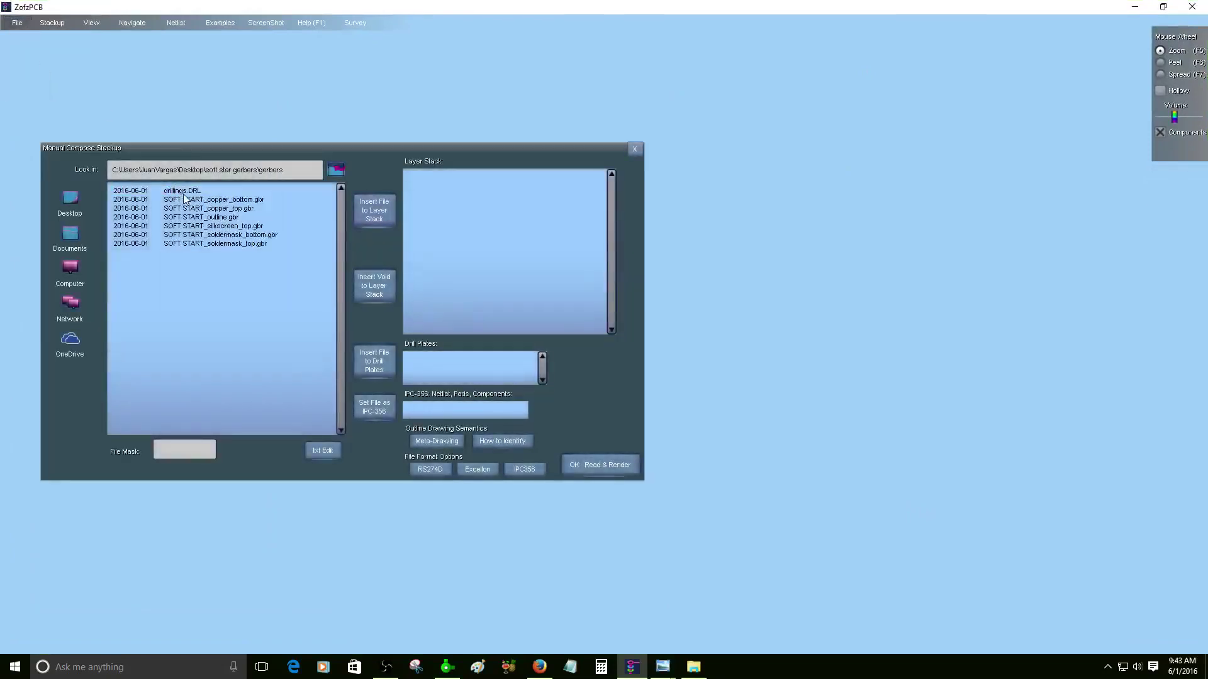
- Add drillings.DRL as through drill plate, then bottom copper, top copper, outline and top silkscreen layers
left_click(187, 193)
left_click(381, 366)
left_click(176, 199)
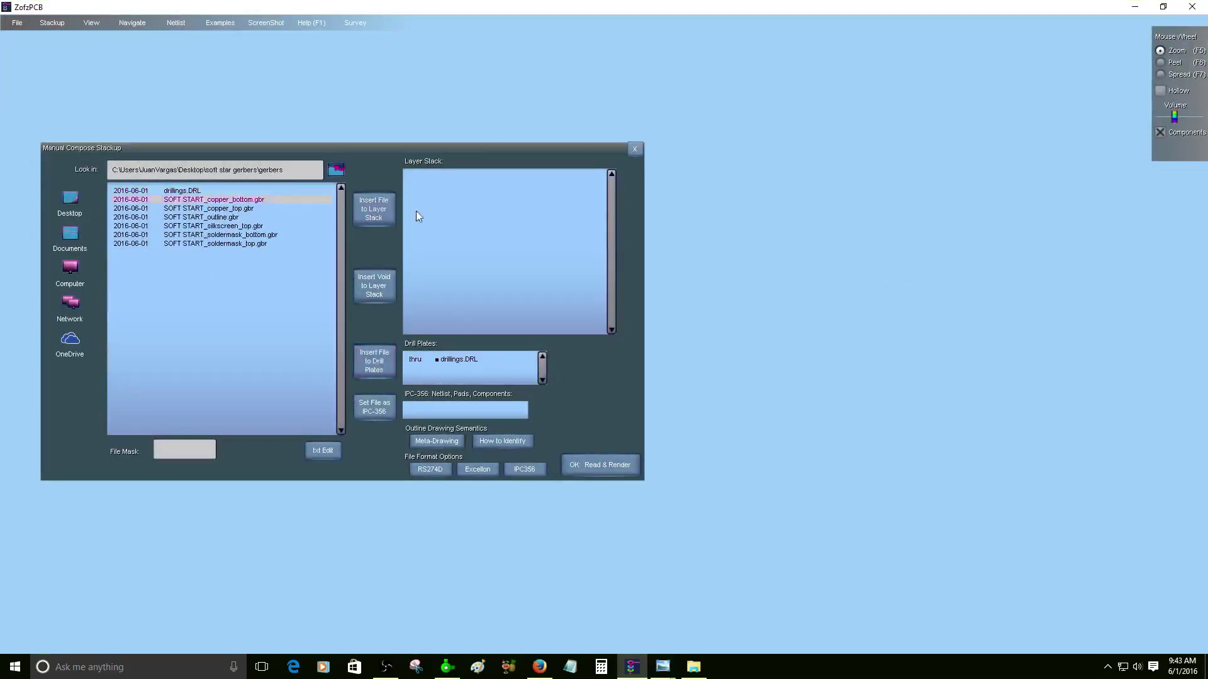
left_click(377, 210)
left_click(228, 208)
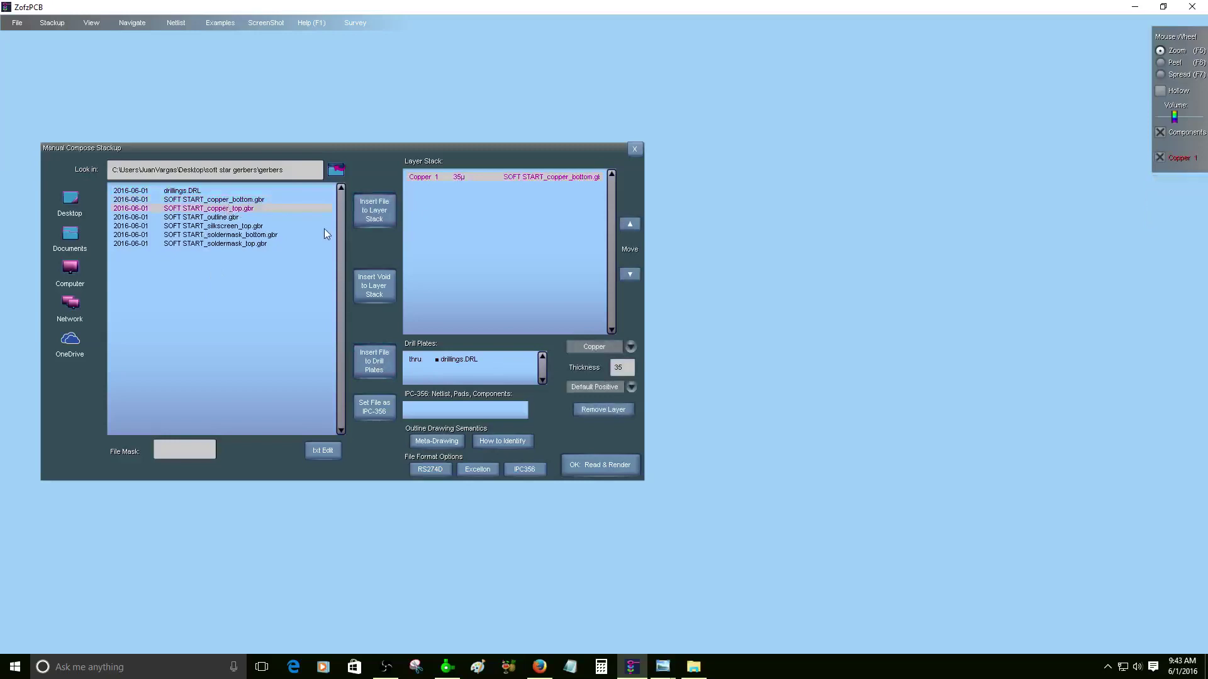
left_click(364, 209)
left_click(228, 217)
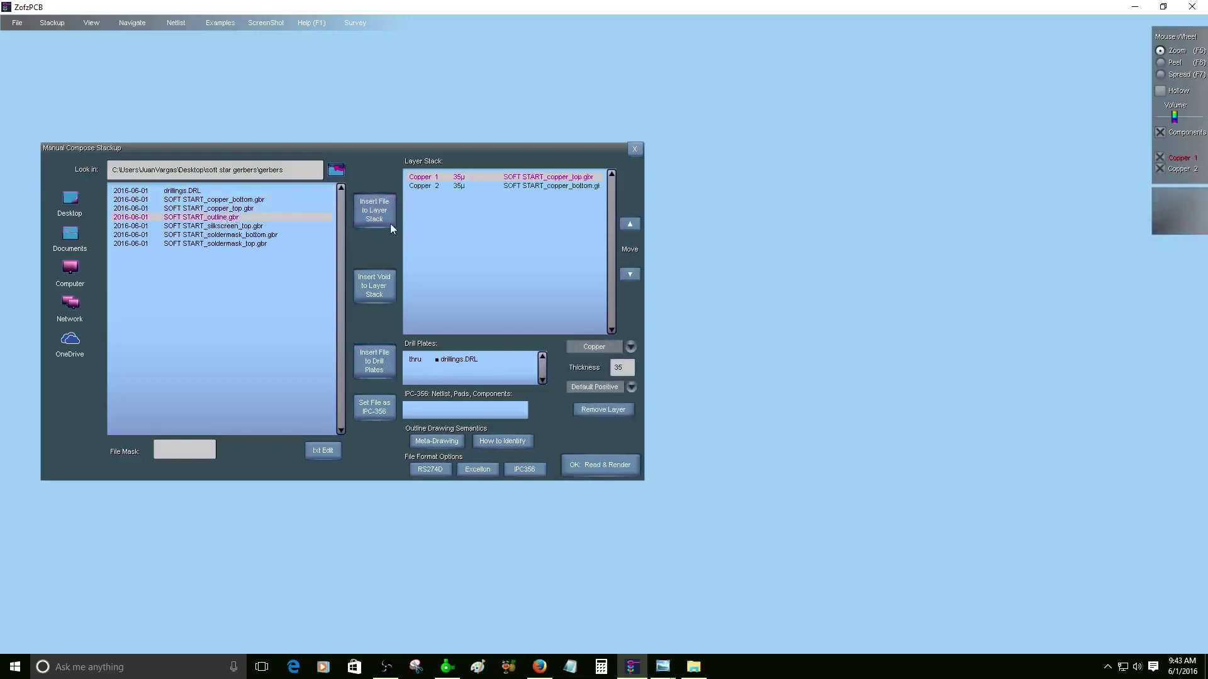
left_click(374, 210)
left_click(217, 226)
left_click(378, 213)
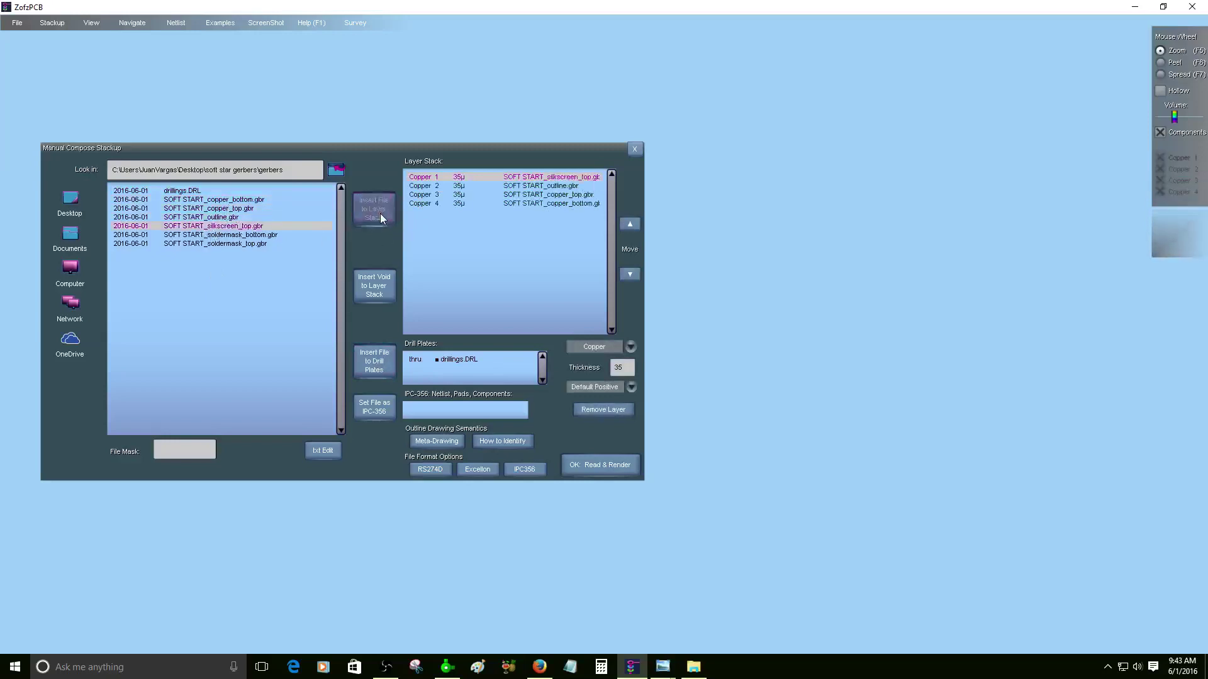
- Add the bottom and top soldermask files to the stack and move the dialog toward the centre
left_click(259, 234)
left_click(365, 216)
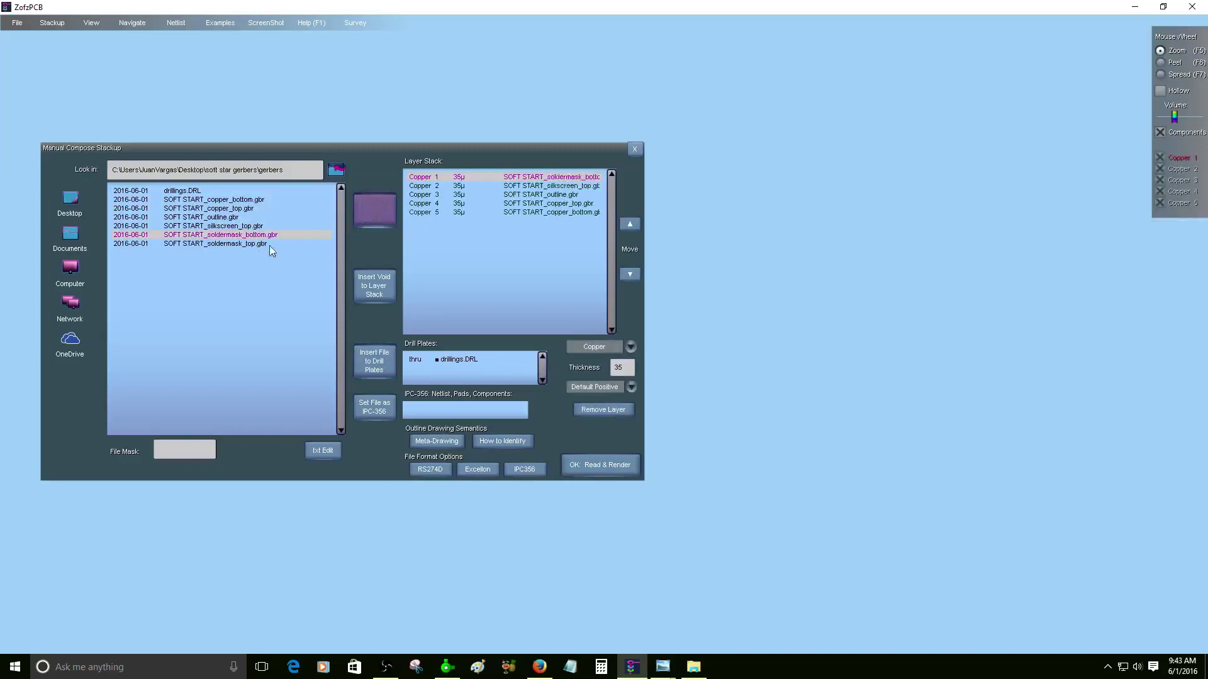
left_click(247, 244)
left_click(359, 212)
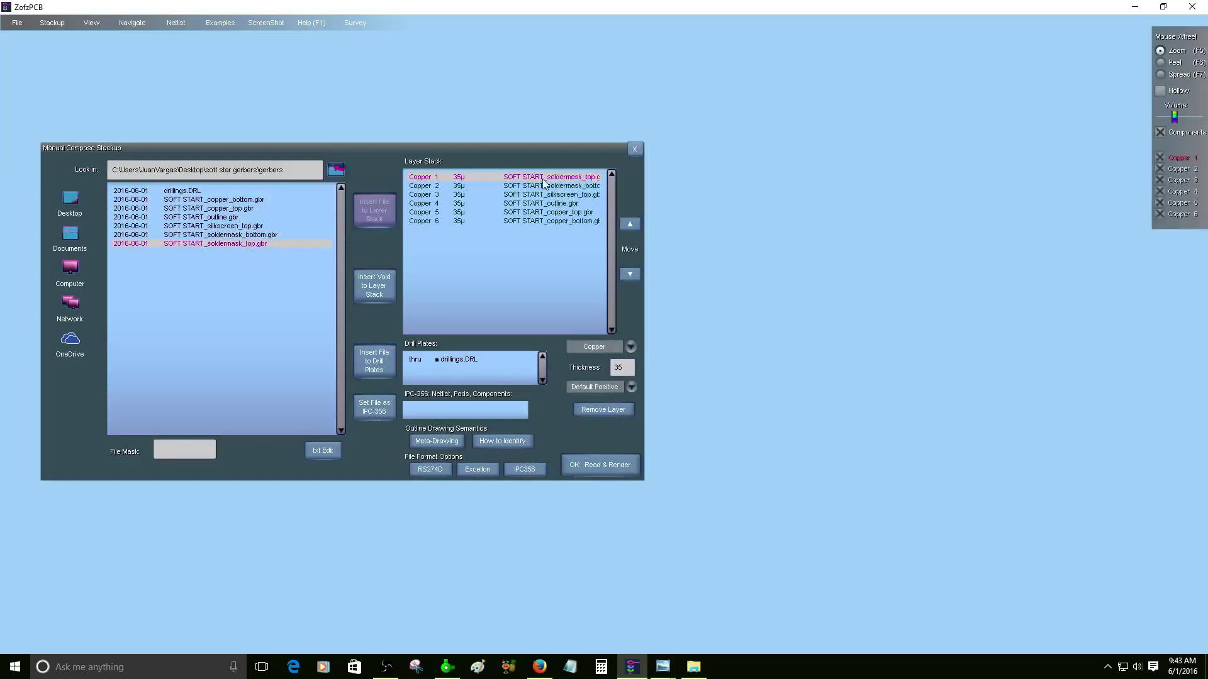
left_click_drag(577, 149, 780, 119)
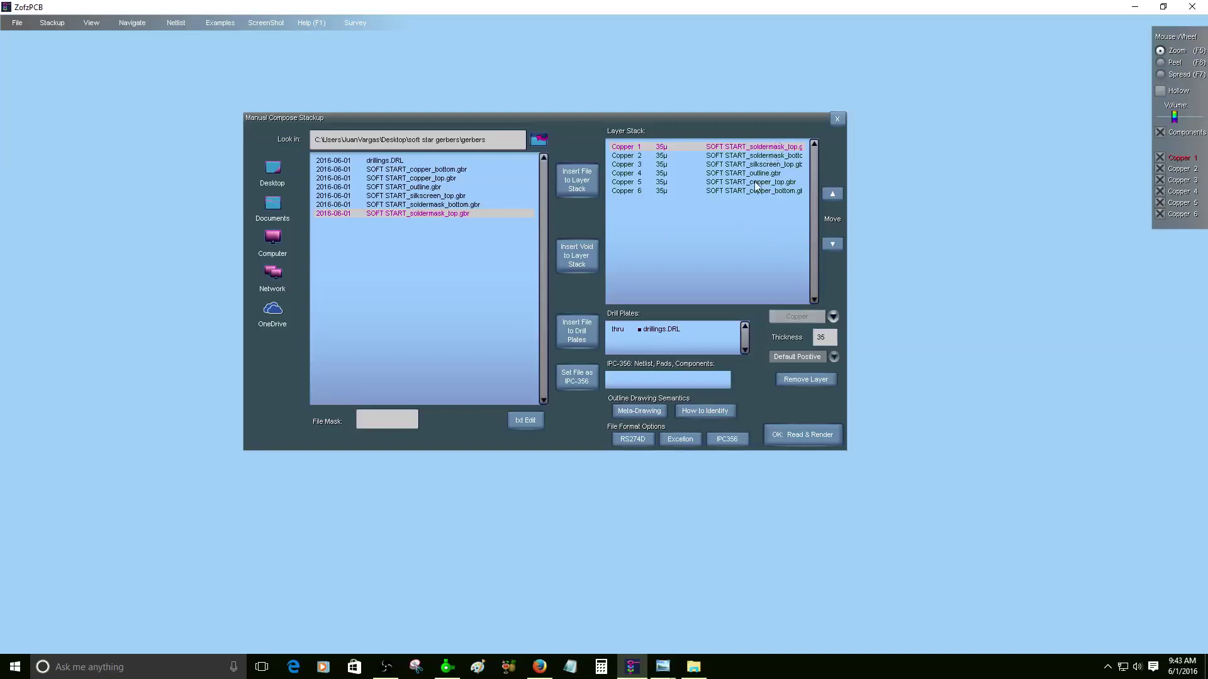
- Select the silkscreen top layer and bring up its layer type list
left_click(775, 157)
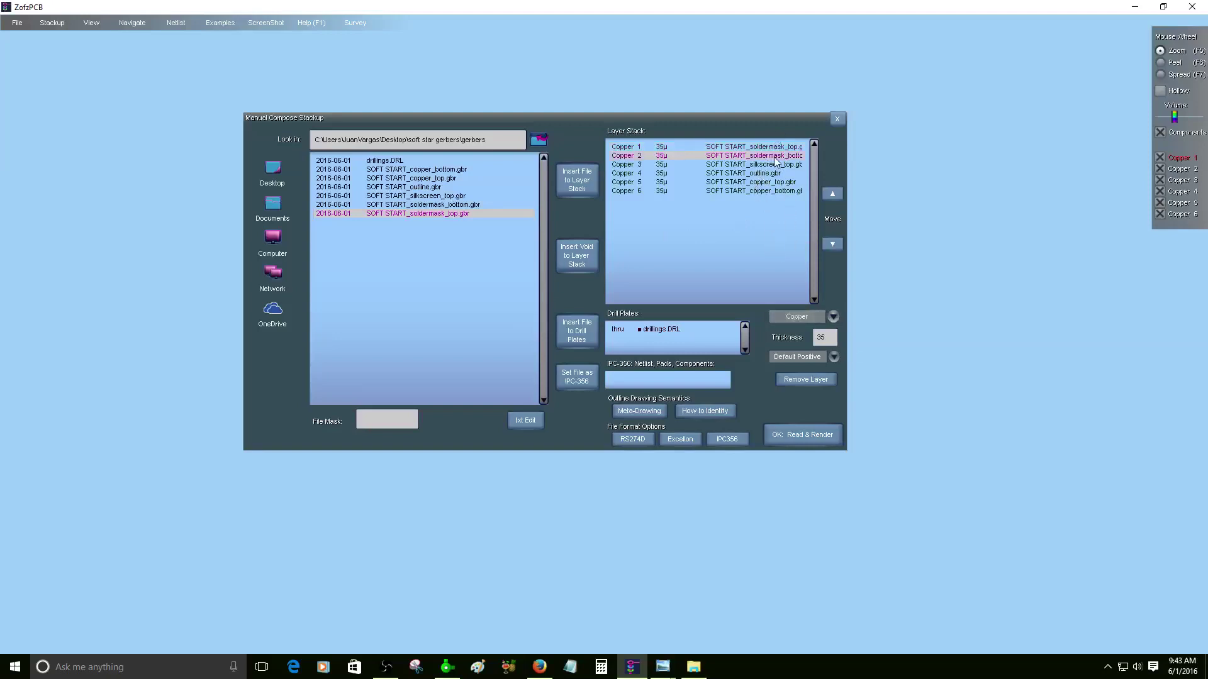
left_click(764, 167)
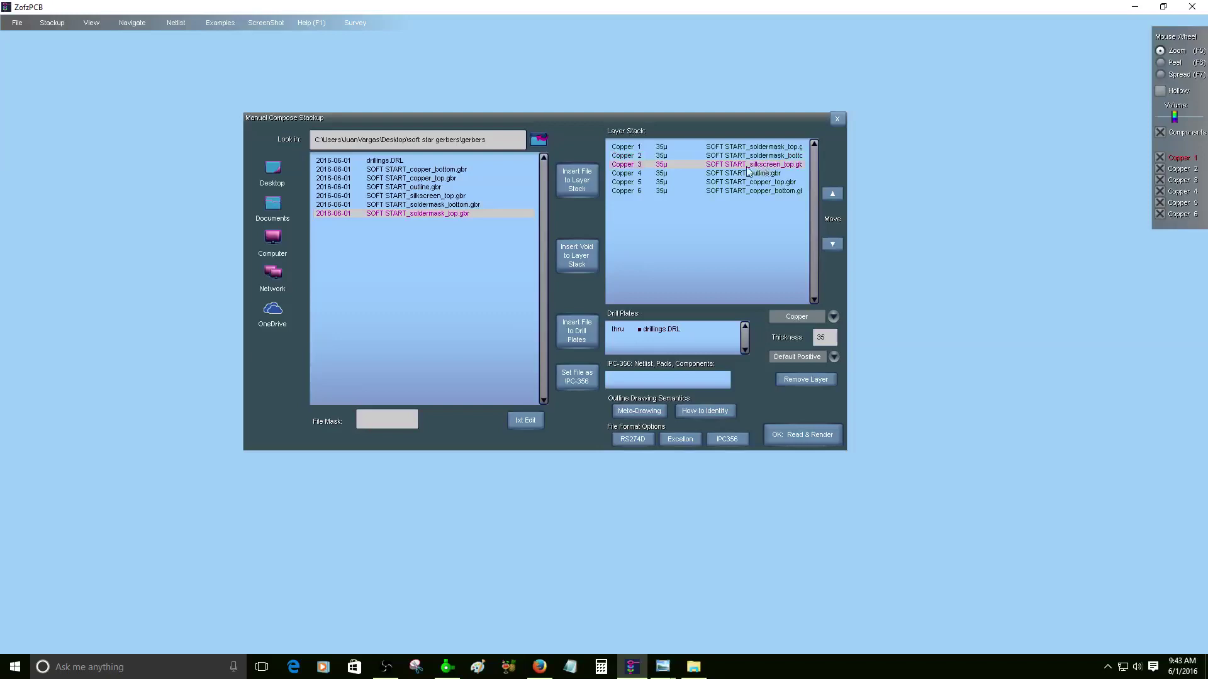
left_click(790, 314)
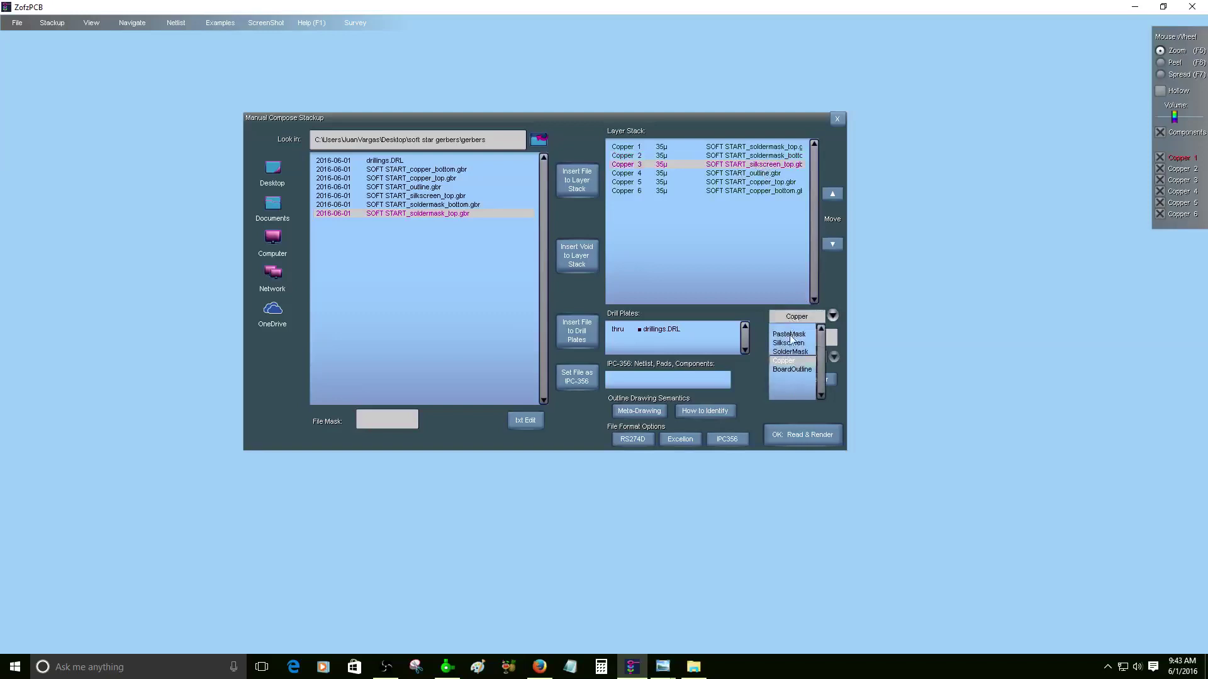
- Make the silkscreen top a Silkscreen layer and move it to the top of the stack
left_click(789, 341)
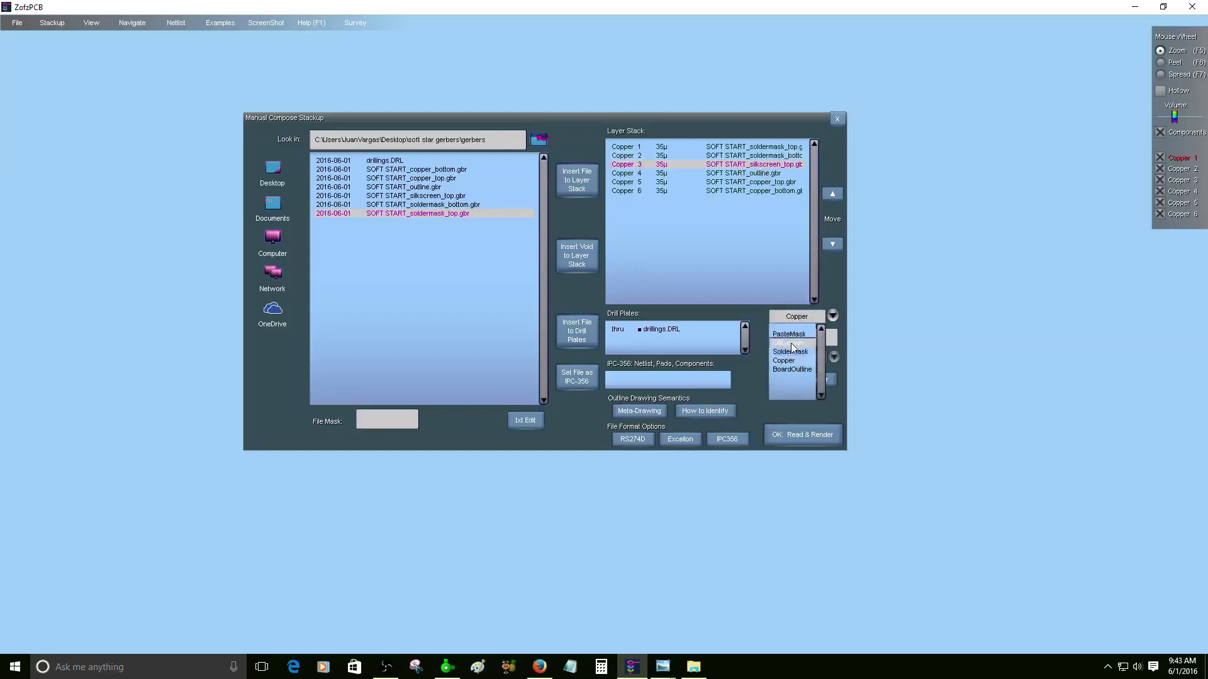
left_click(836, 194)
left_click(835, 194)
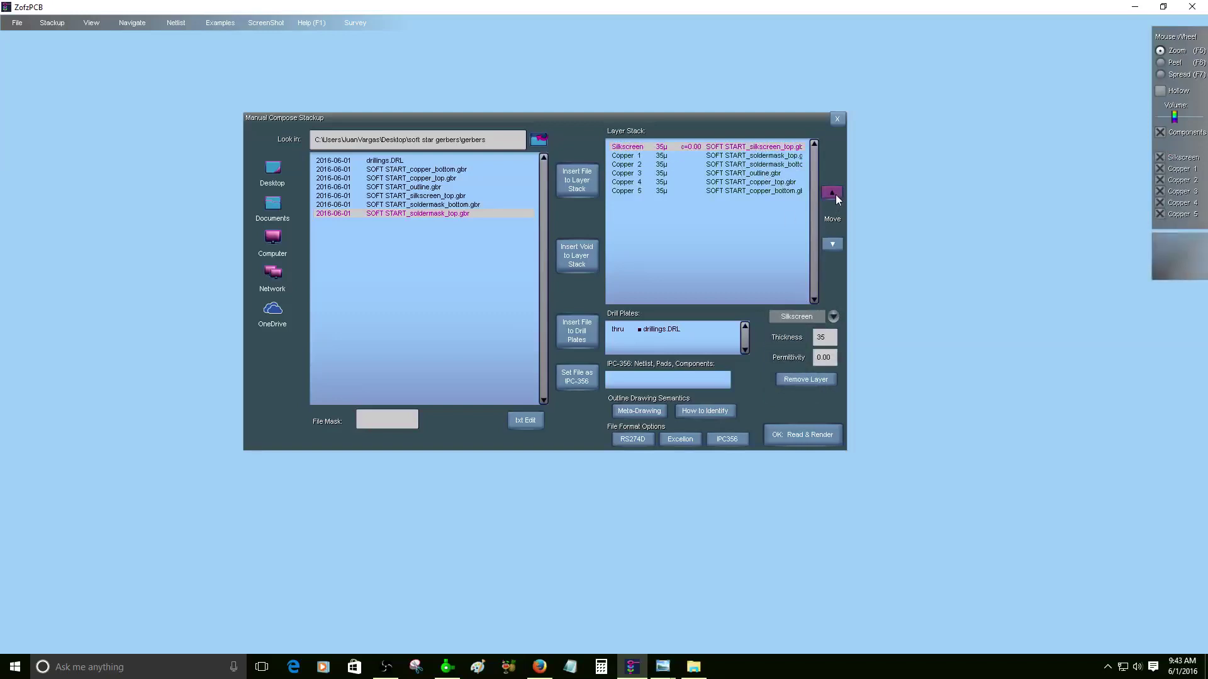
- Type both soldermask layers as SolderMask and the outline layer as BoardOutline
left_click(766, 157)
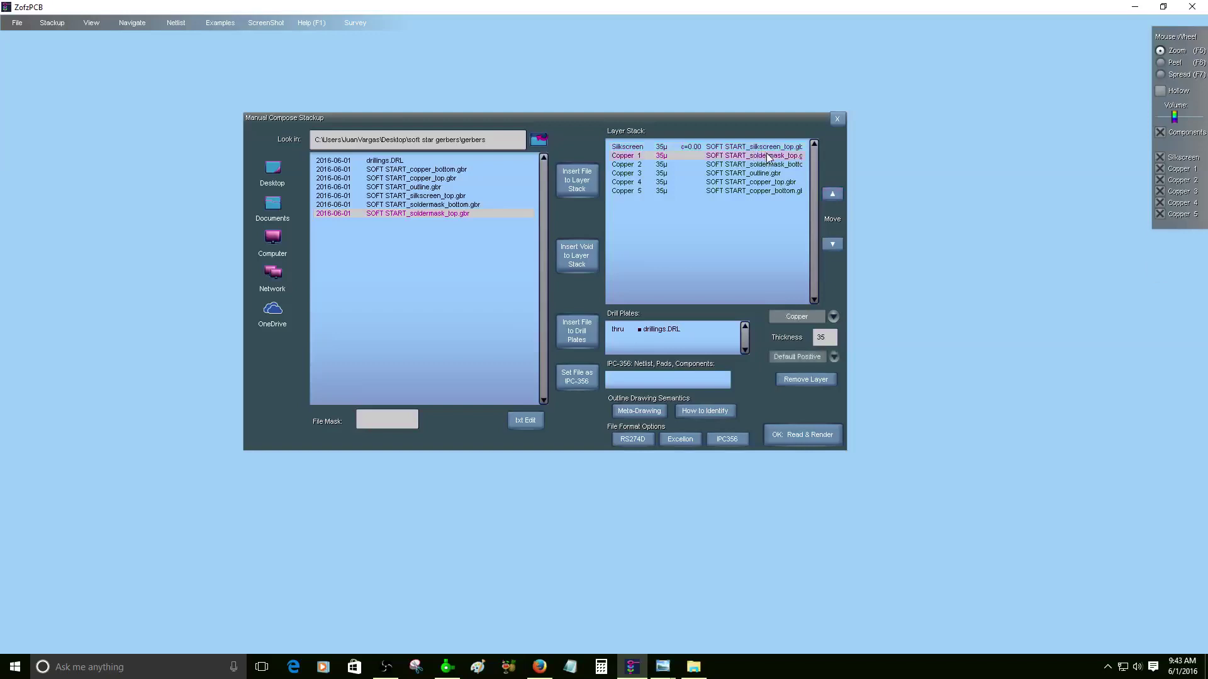
left_click(798, 316)
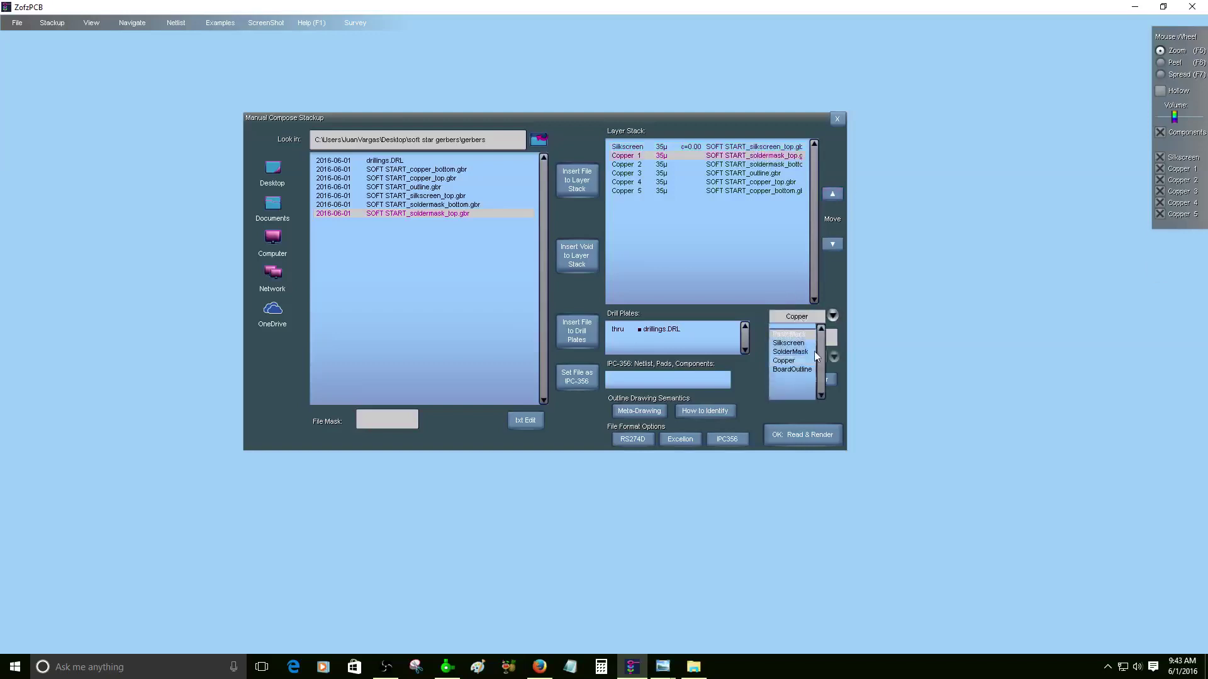
left_click(792, 352)
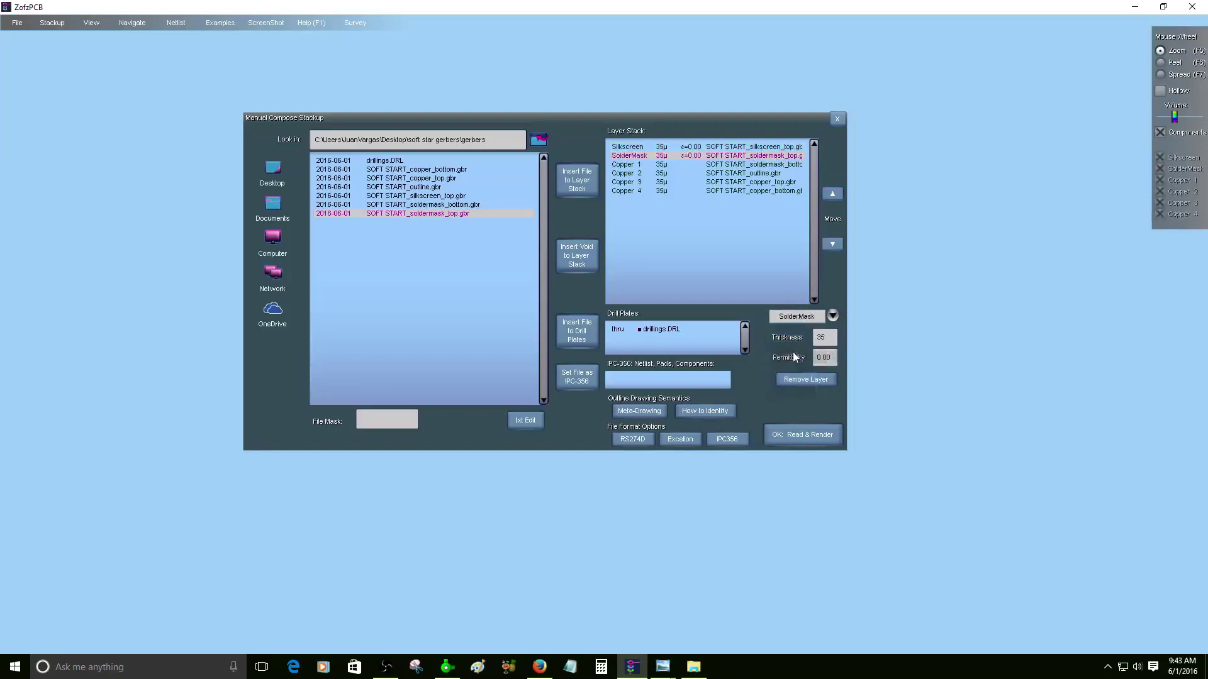
left_click(762, 166)
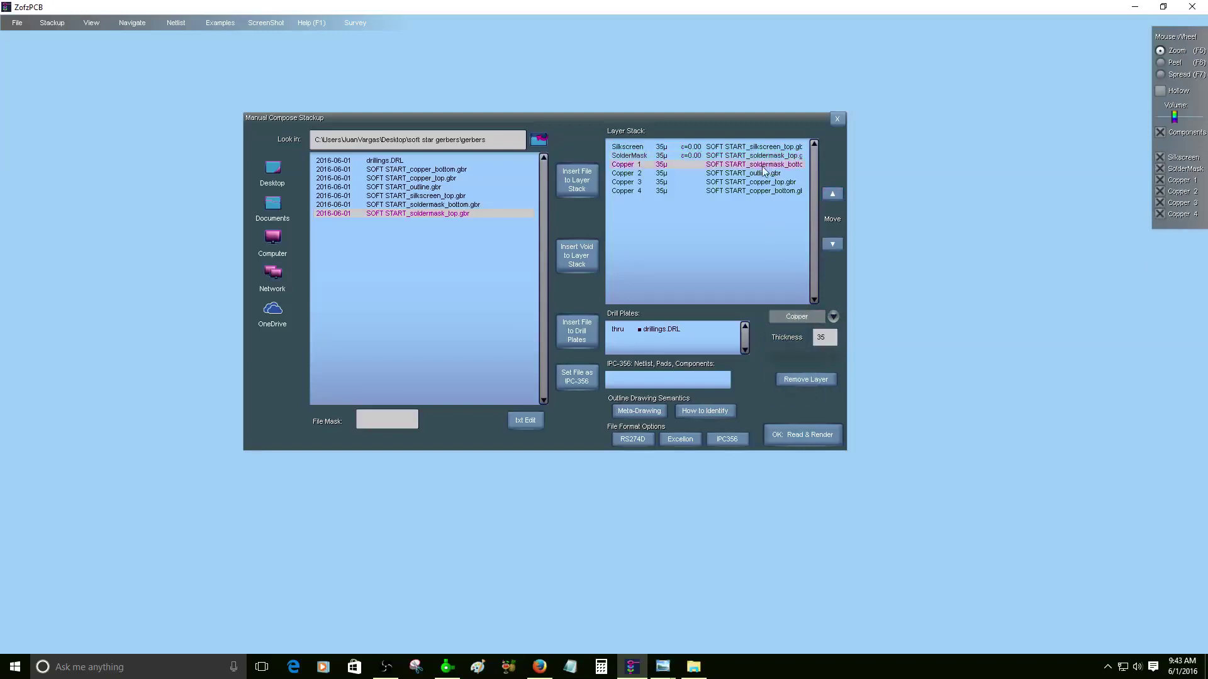
left_click(787, 318)
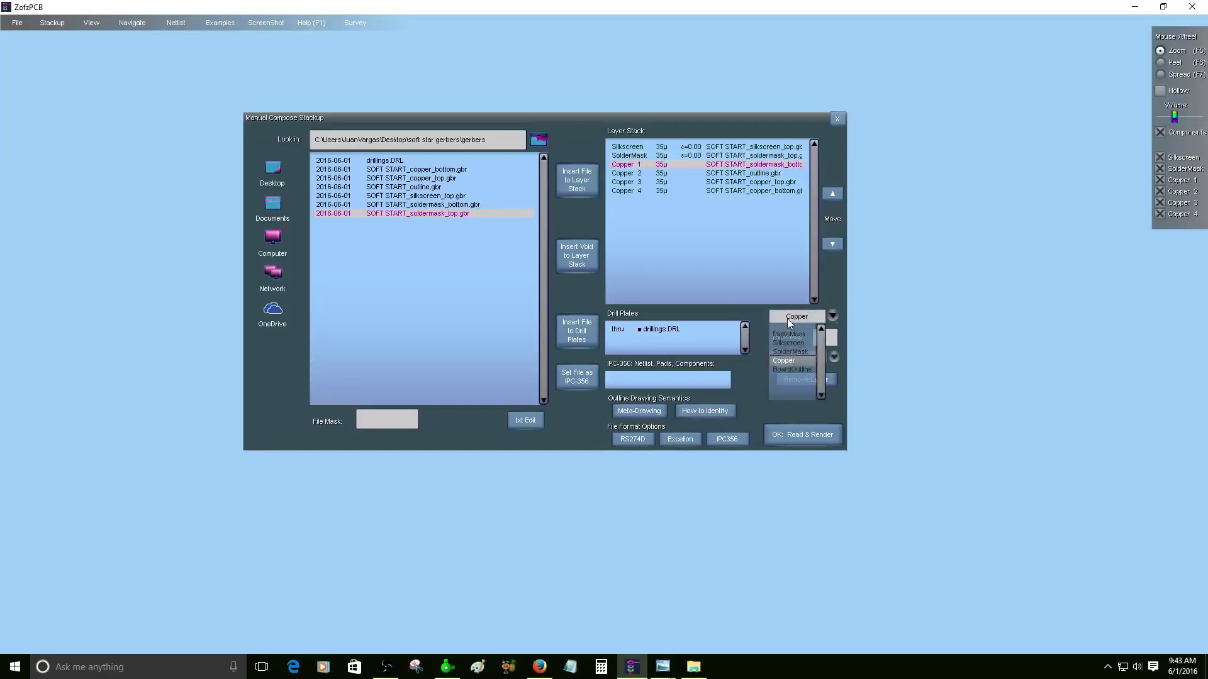
left_click(796, 356)
left_click(742, 173)
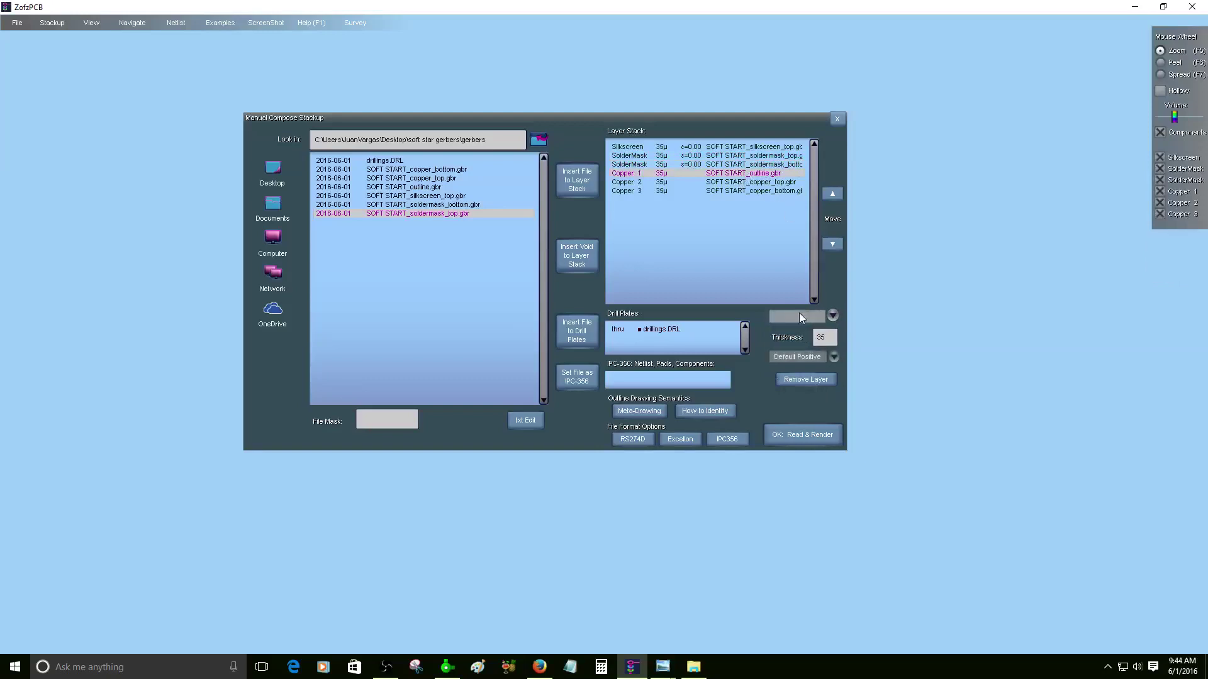
left_click(799, 317)
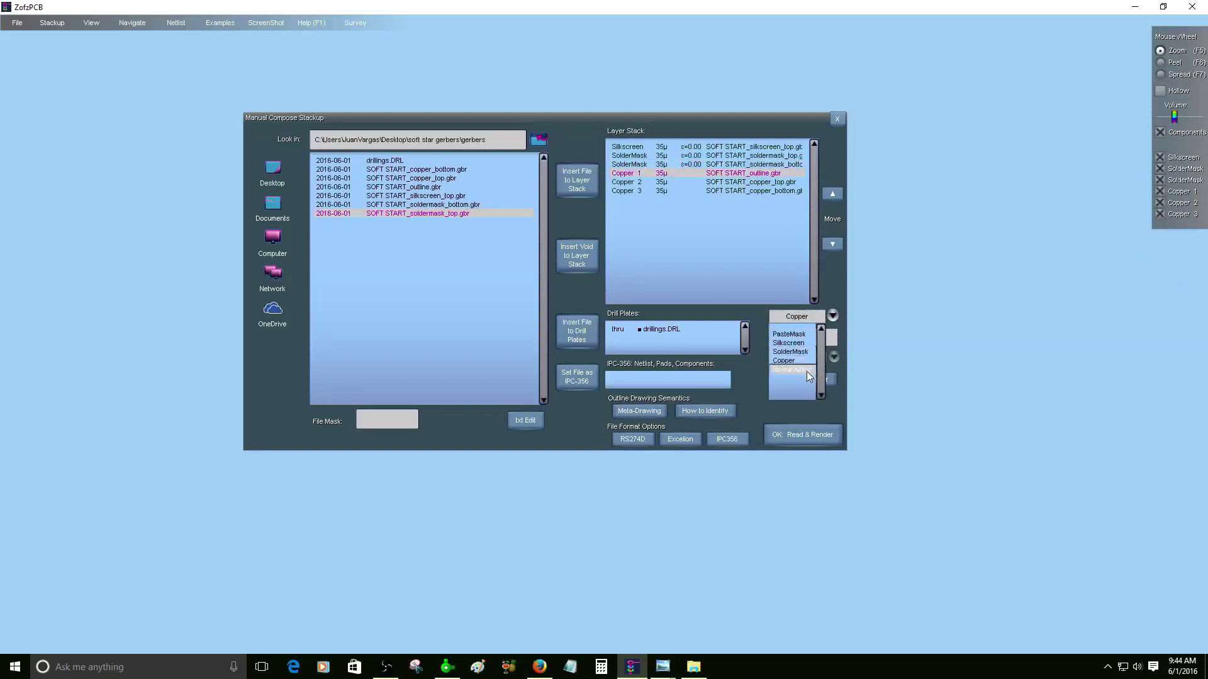
left_click(808, 372)
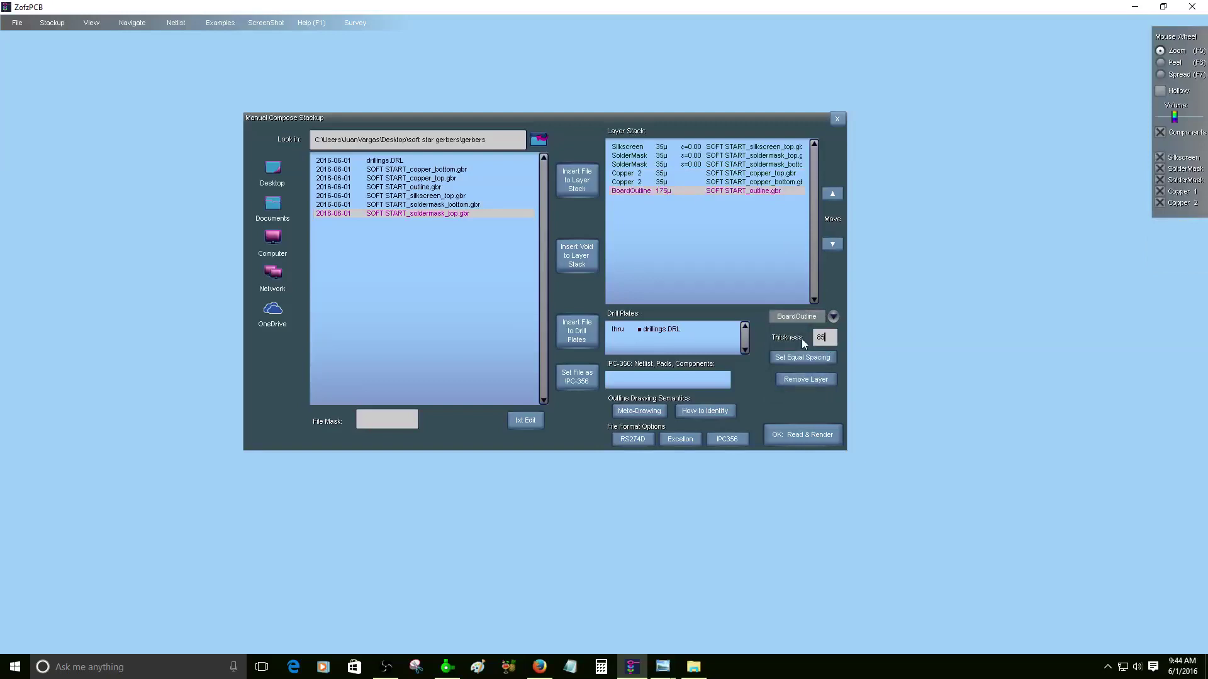
- Spread an 850µ board thickness evenly and move the bottom soldermask three places down, below Copper 2
type("850")
left_click(801, 356)
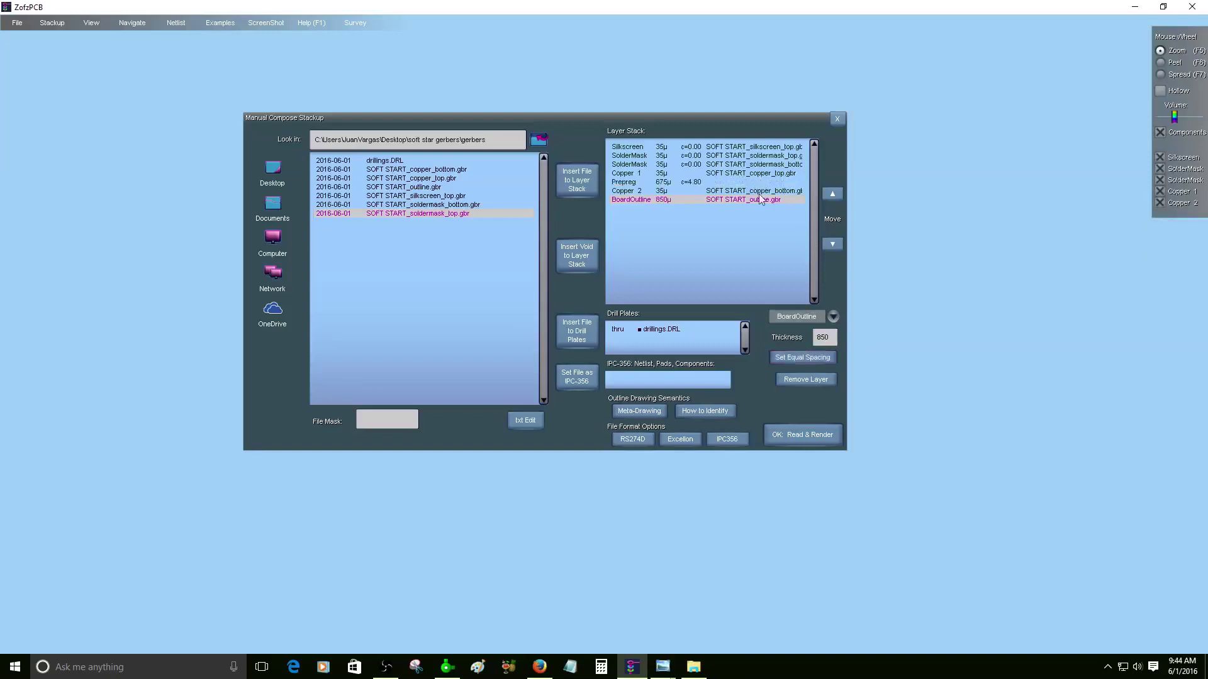
left_click(764, 157)
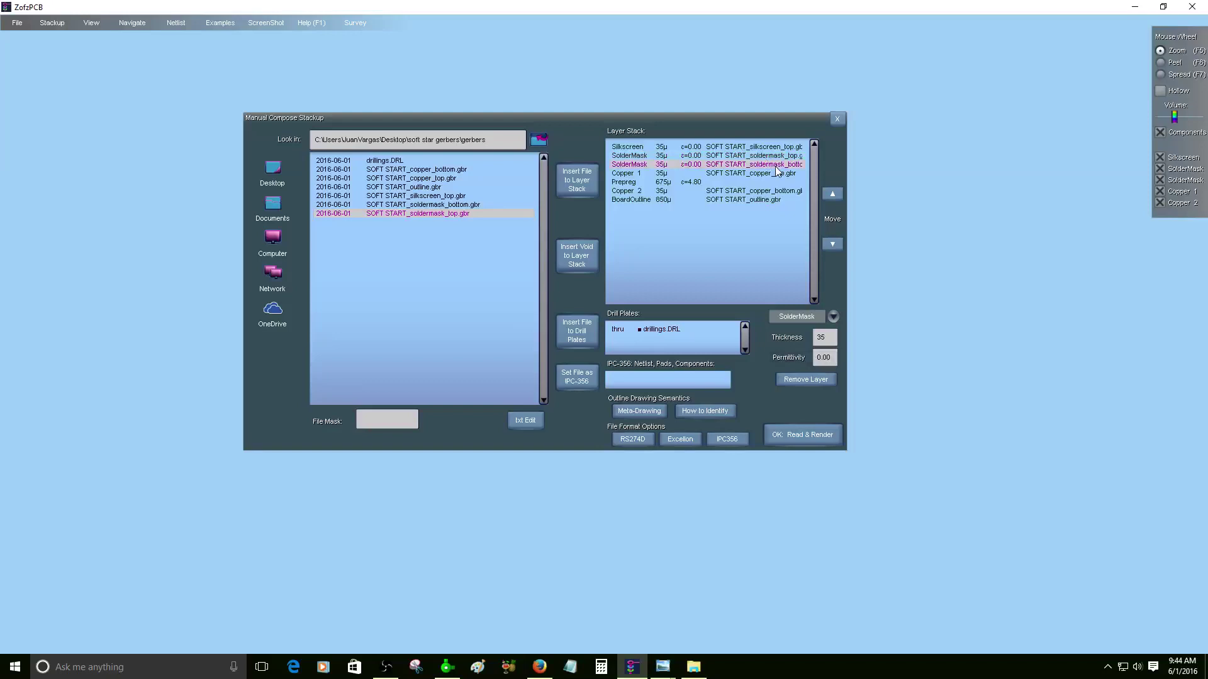
left_click(832, 243)
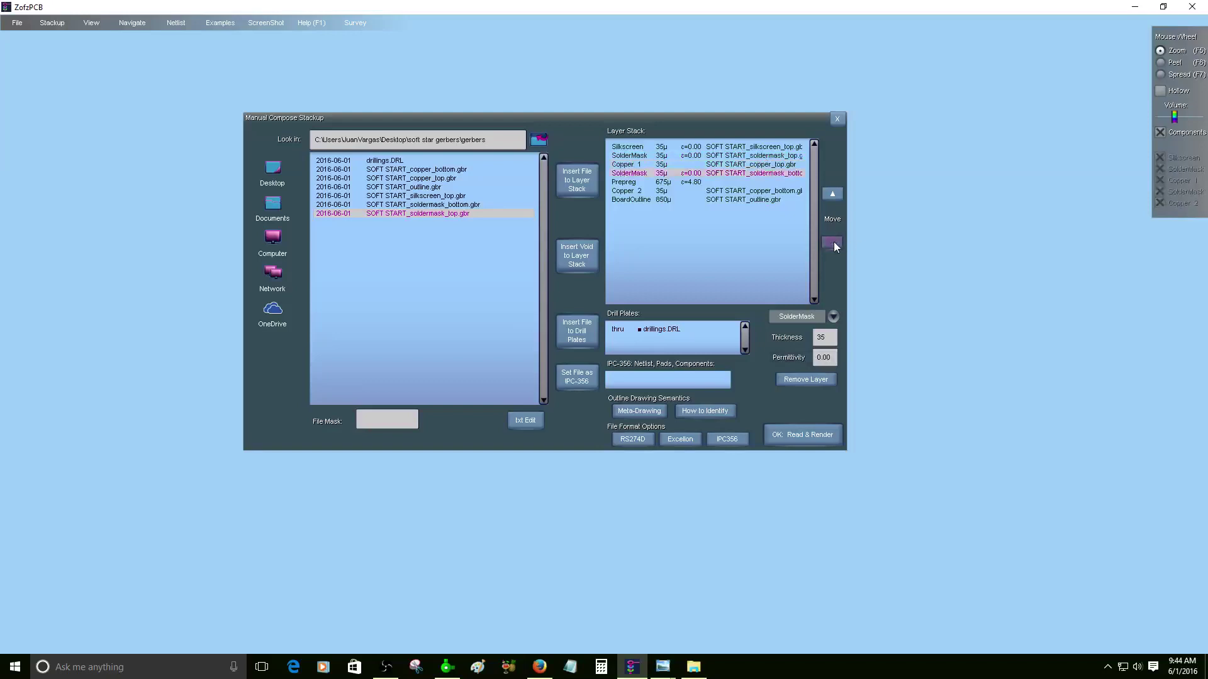
left_click(832, 242)
left_click(833, 243)
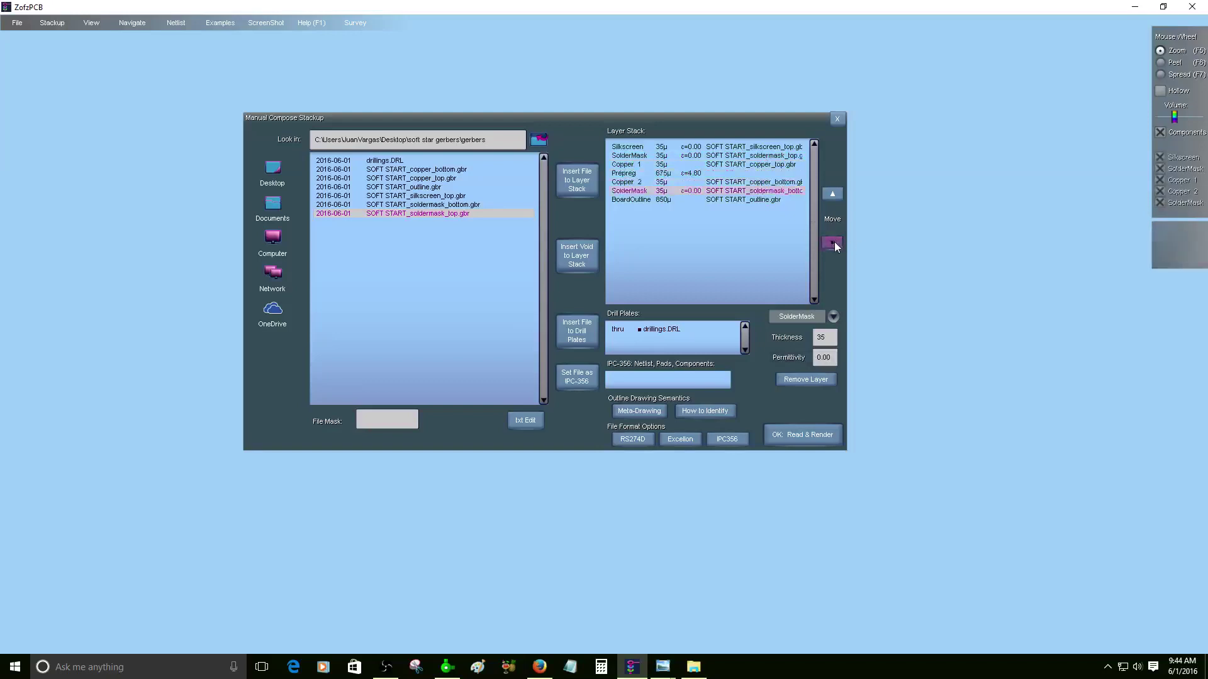
- Review each layer's settings from Silkscreen down to the 850µ BoardOutline
left_click(782, 146)
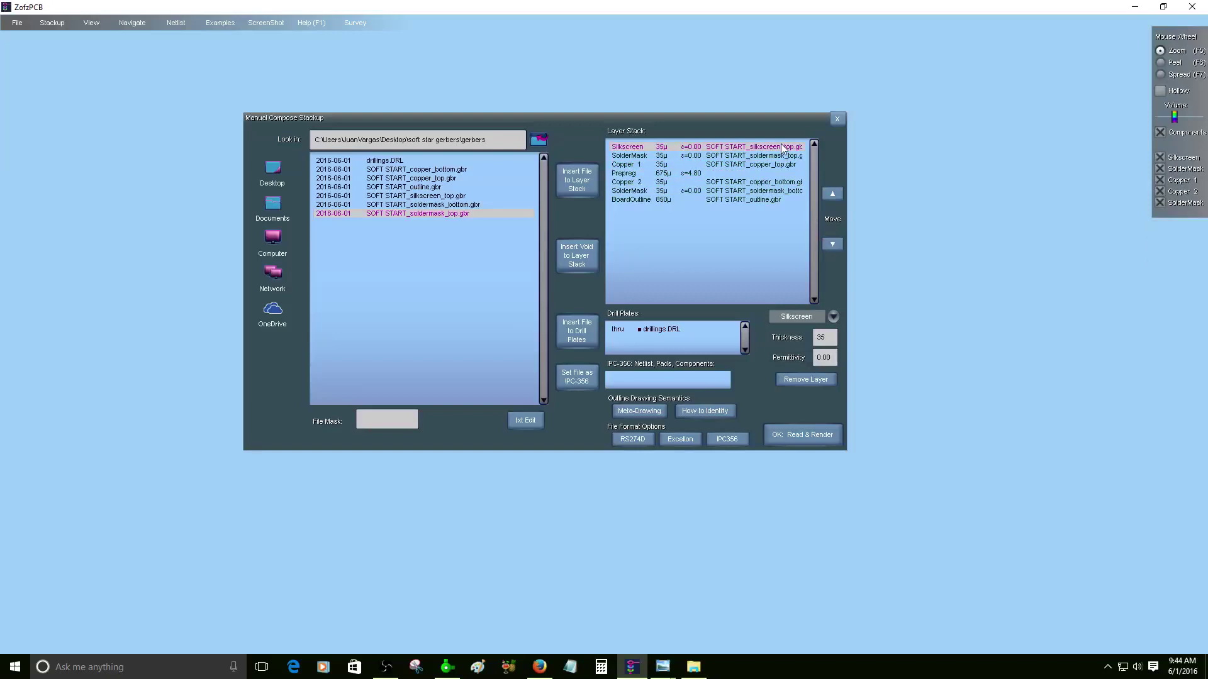
left_click(779, 156)
left_click(760, 165)
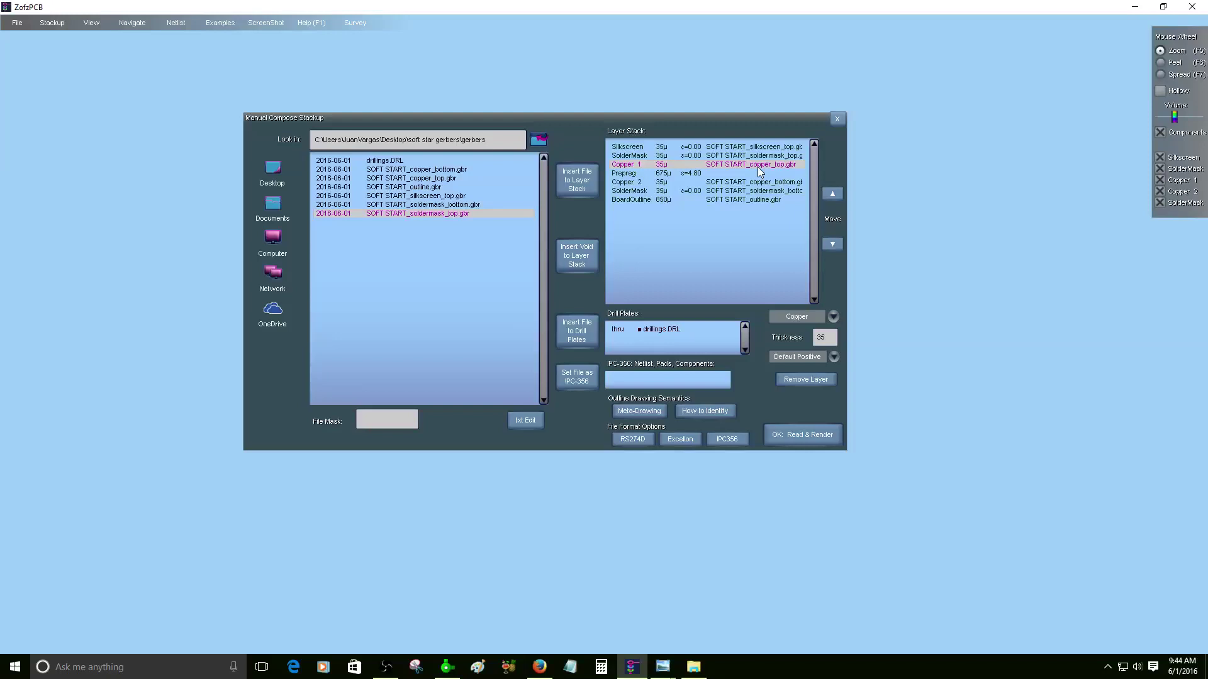
left_click(787, 183)
left_click(789, 192)
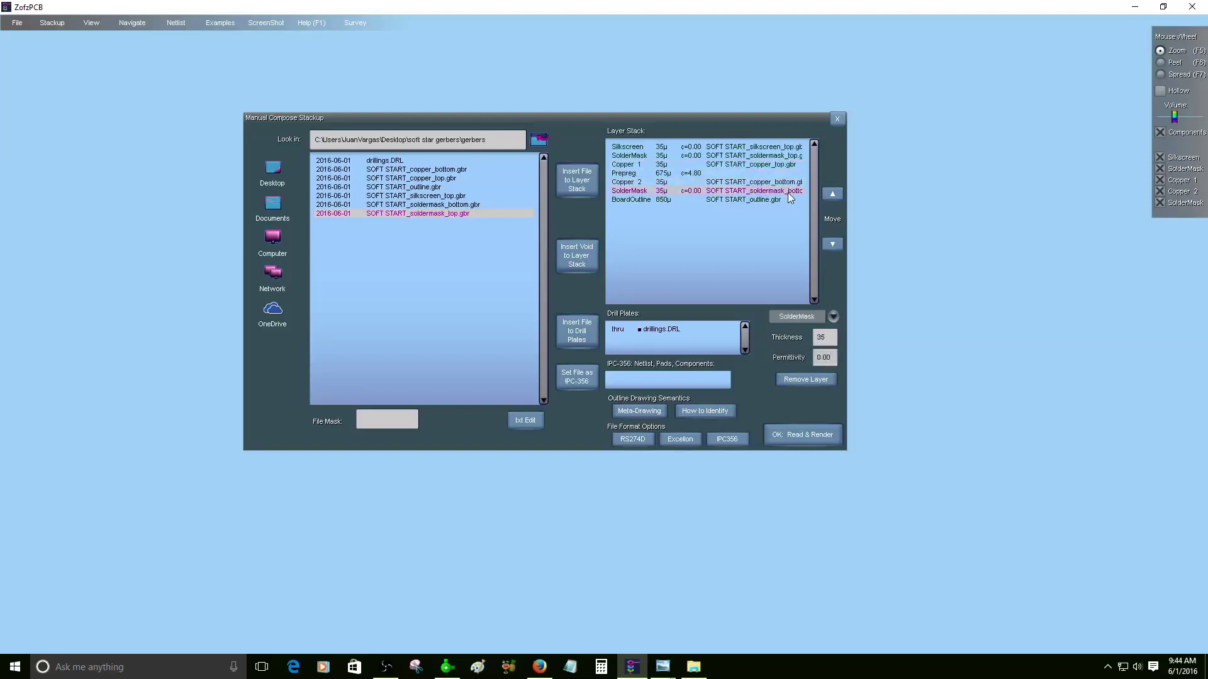
left_click(755, 200)
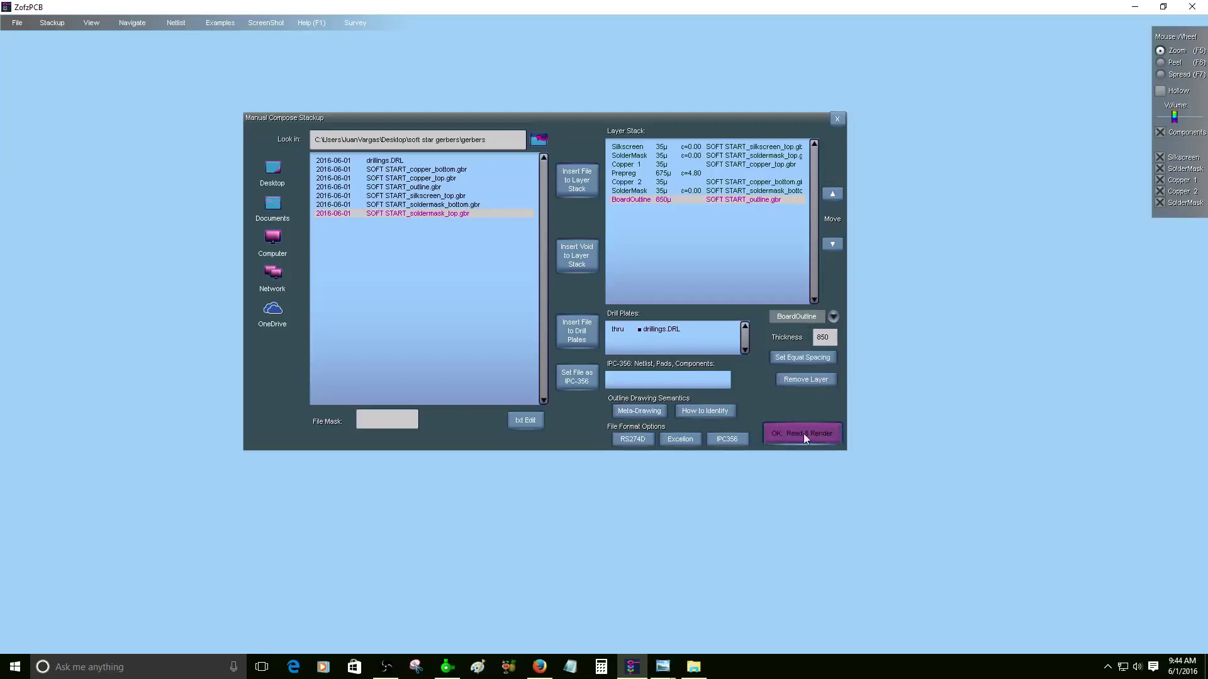
left_click(787, 436)
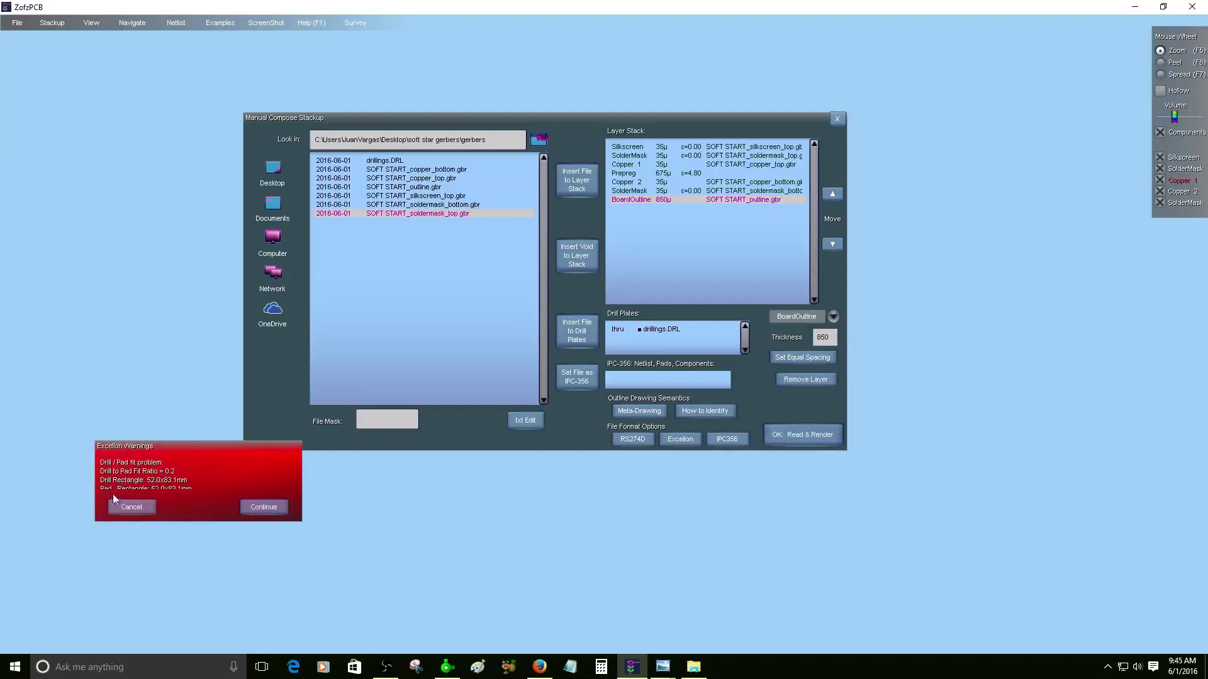
left_click(263, 507)
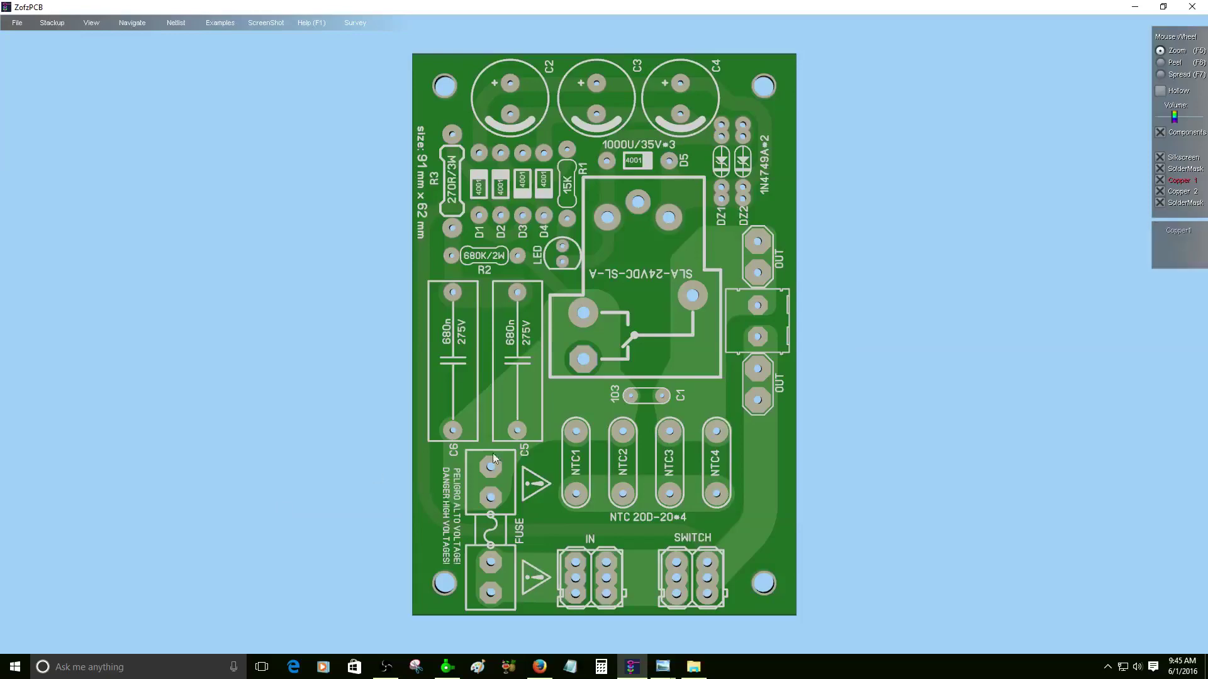
left_click_drag(493, 453, 636, 336)
scroll(636, 331, "up", 5)
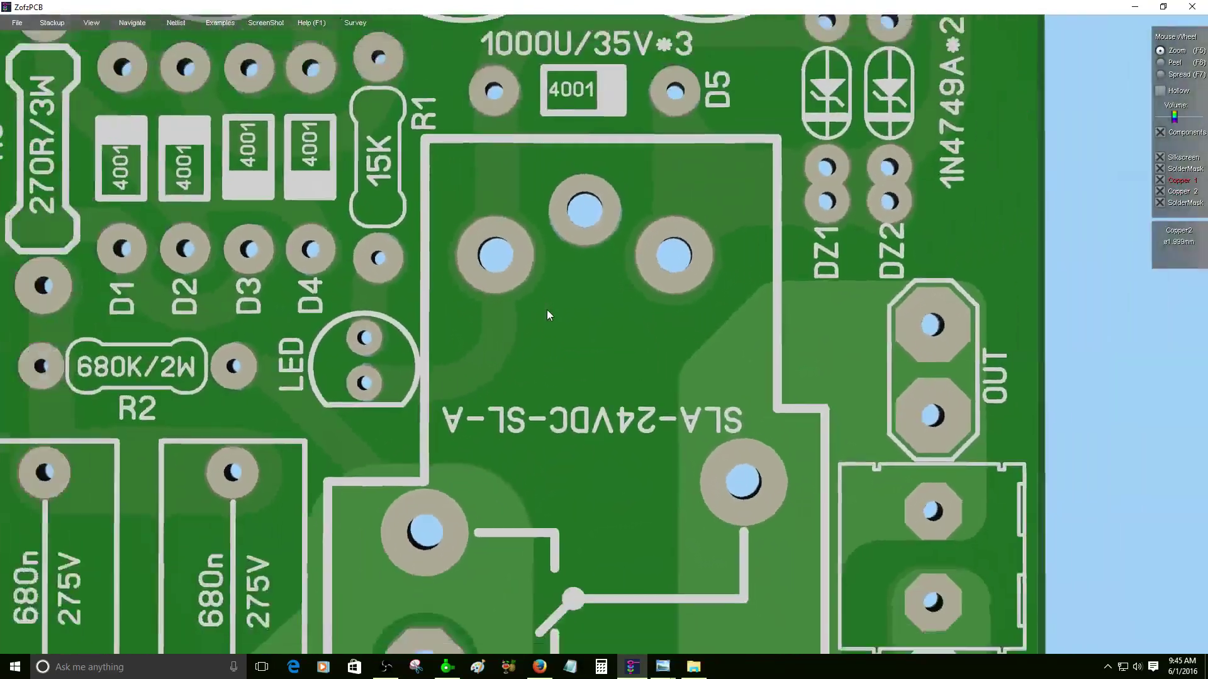
left_click_drag(548, 315, 263, 220)
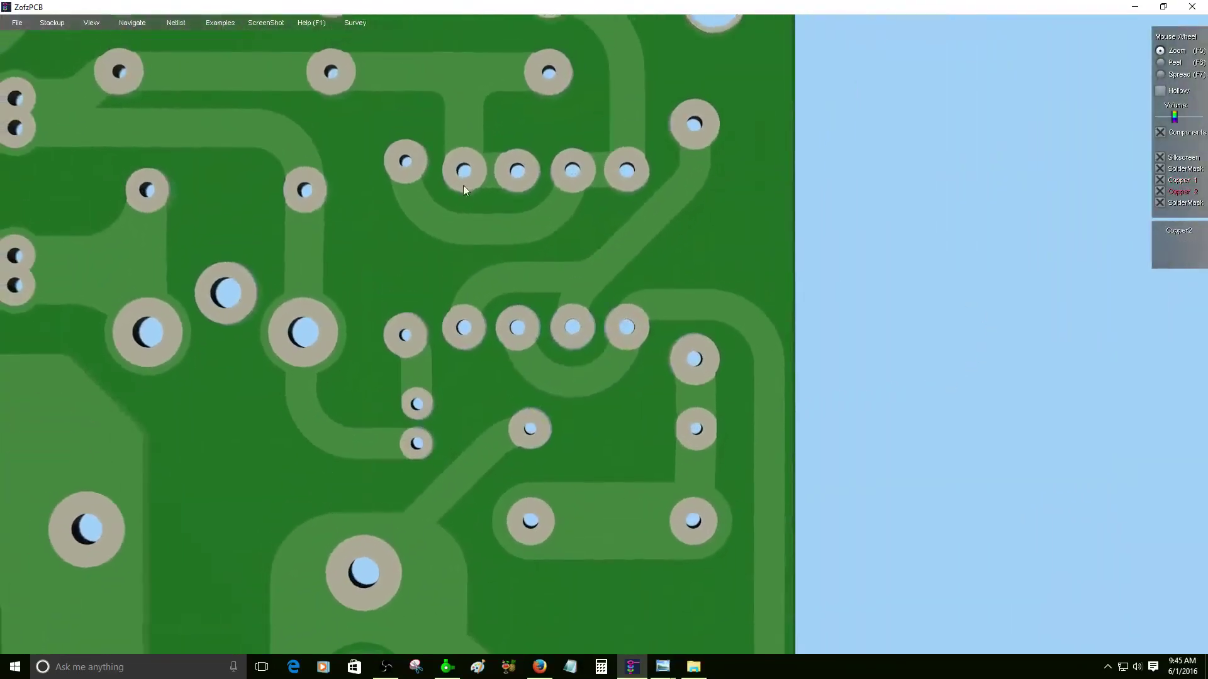
scroll(461, 186, "up", 4)
left_click_drag(461, 186, 465, 107)
scroll(497, 289, "down", 6)
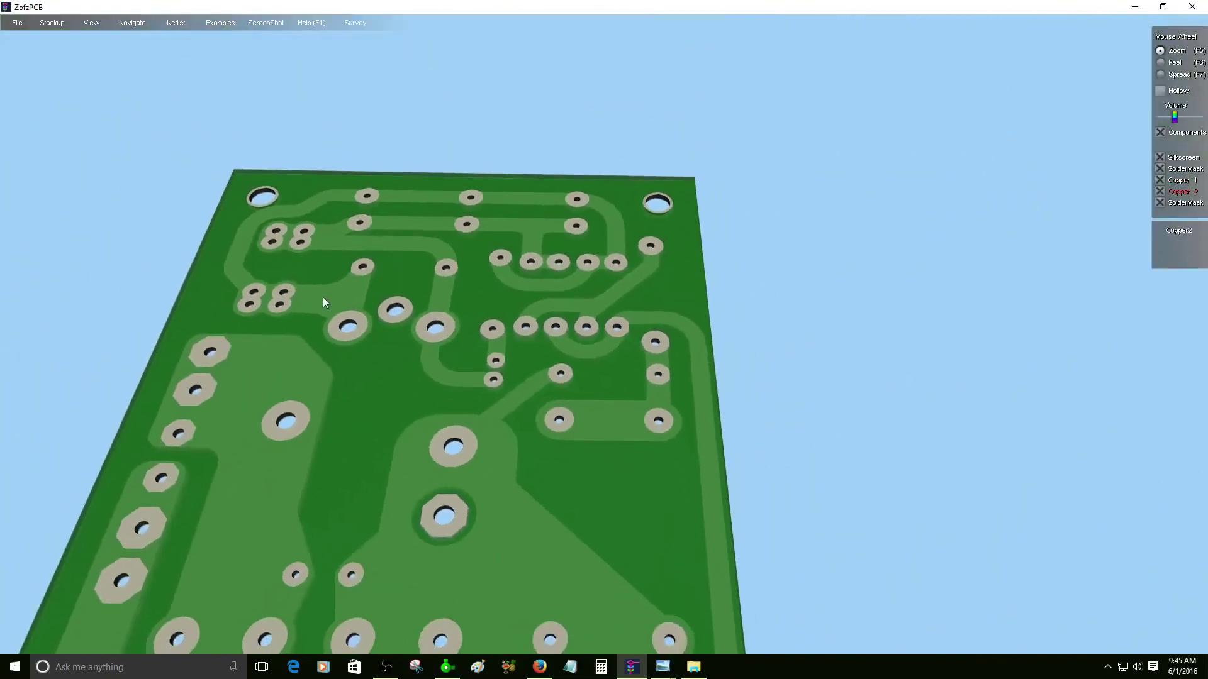
scroll(350, 229, "up", 6)
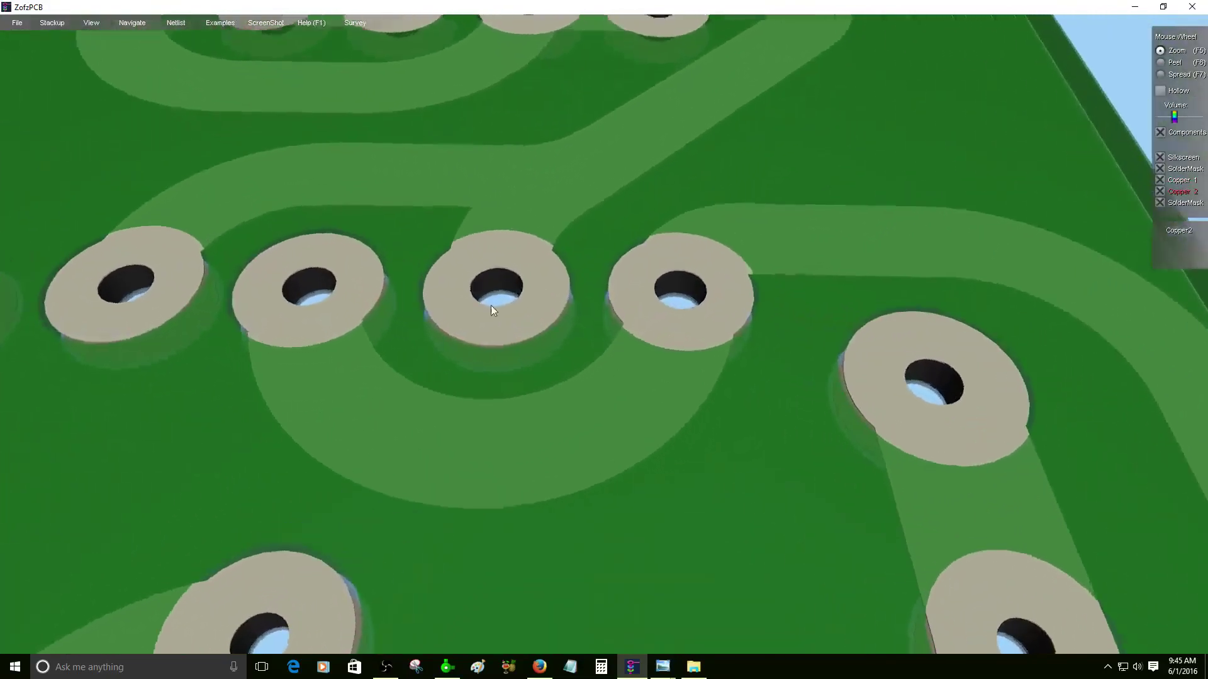
scroll(480, 369, "down", 5)
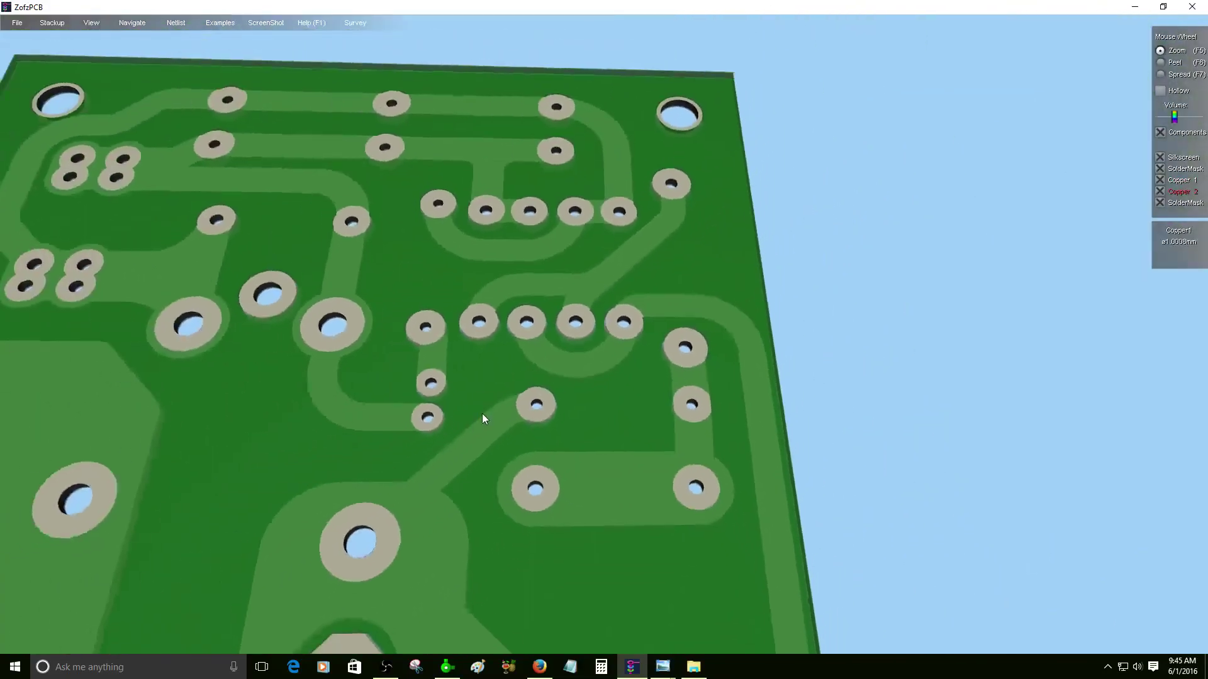
scroll(428, 437, "up", 3)
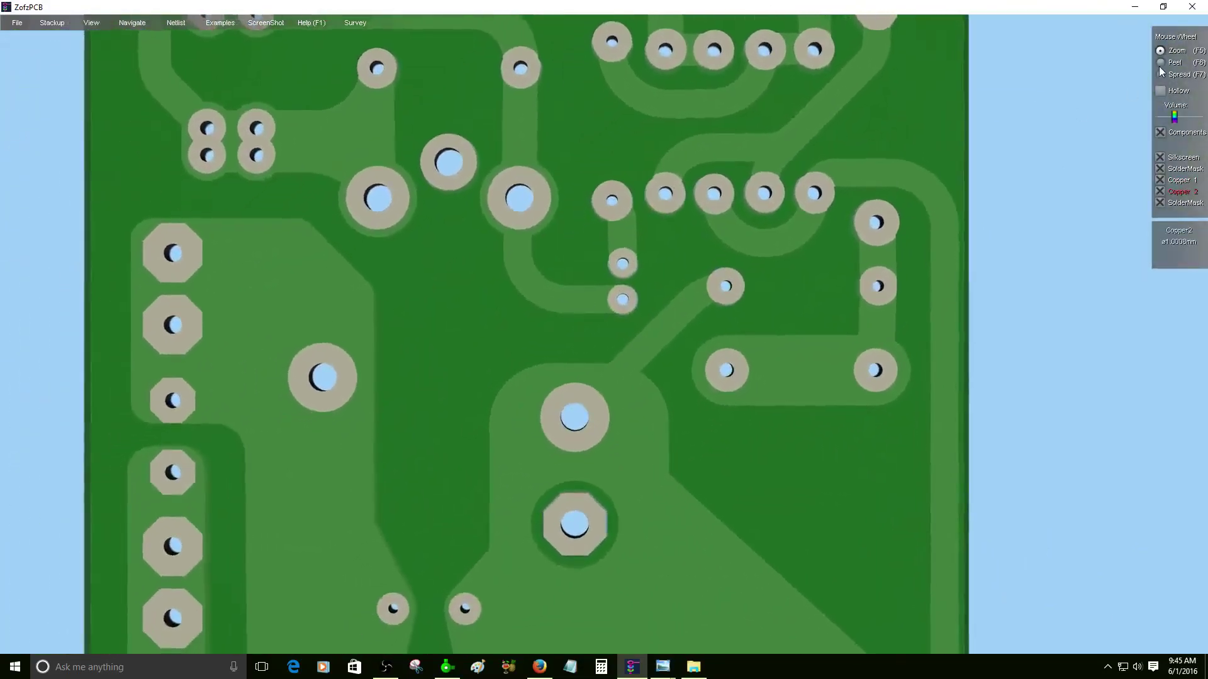
- Set the mouse wheel to Peel and peel the board's layers apart in a tilted 3D view
left_click(1160, 62)
left_click_drag(618, 312, 586, 353)
scroll(616, 187, "down", 3)
left_click_drag(539, 385, 541, 300)
scroll(542, 302, "down", 5)
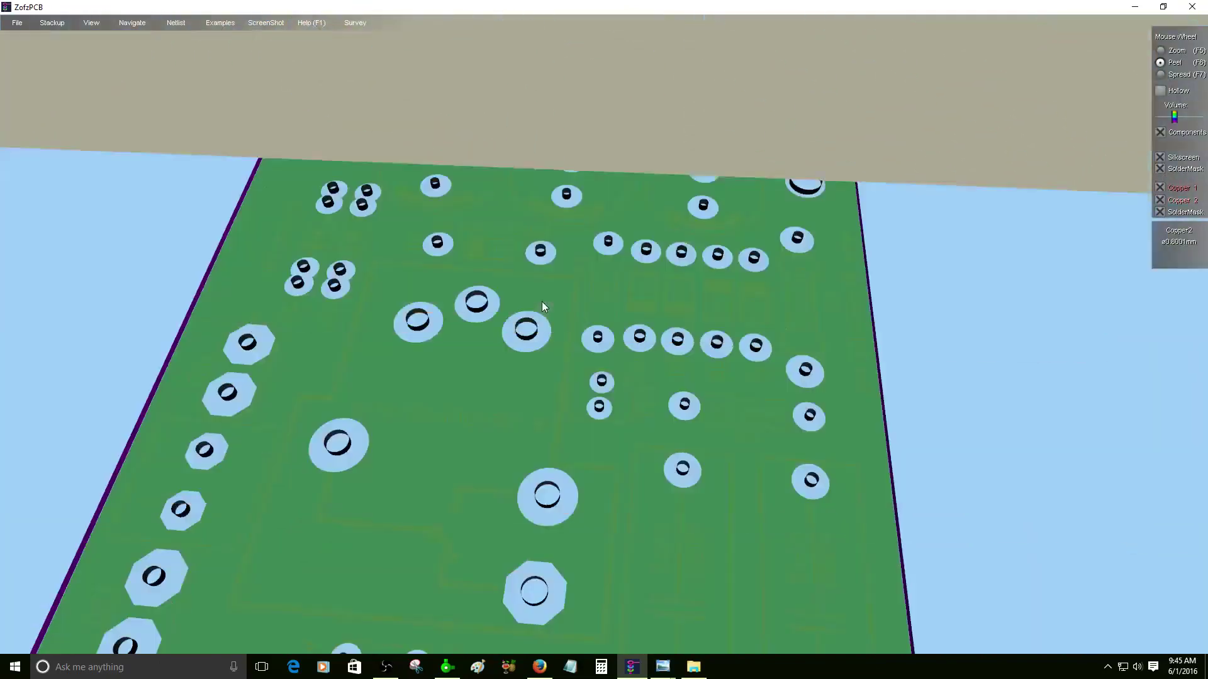
scroll(542, 301, "up", 2)
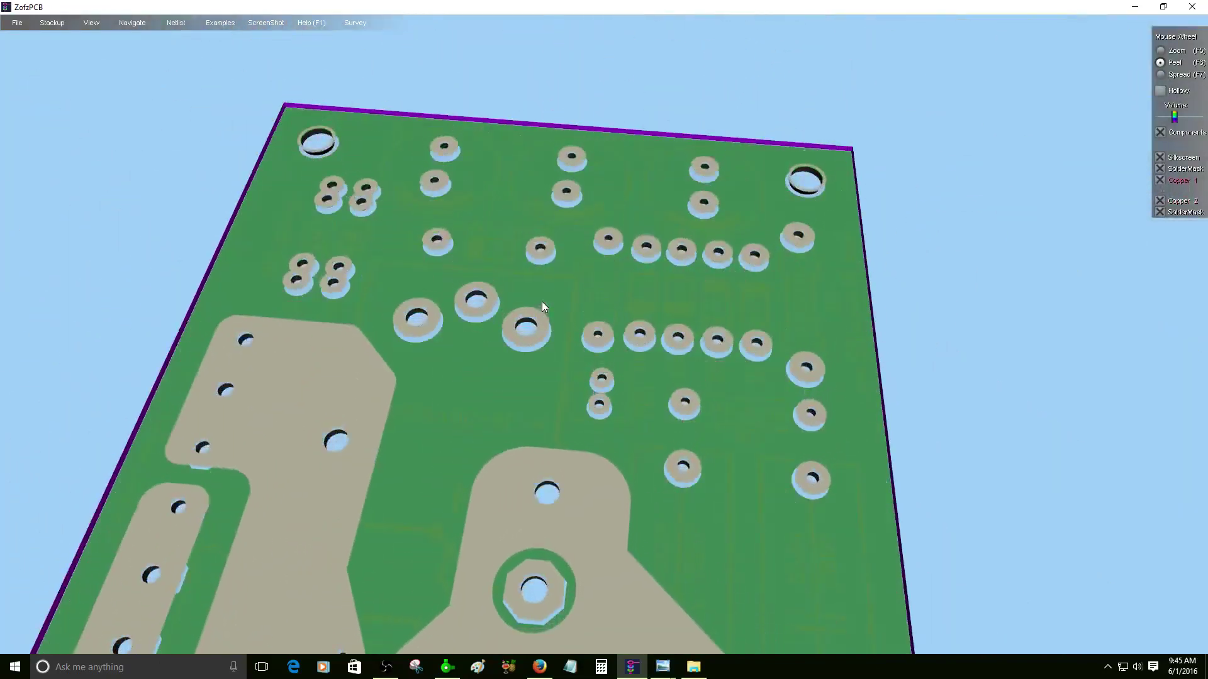
scroll(557, 377, "up", 3)
scroll(556, 377, "up", 3)
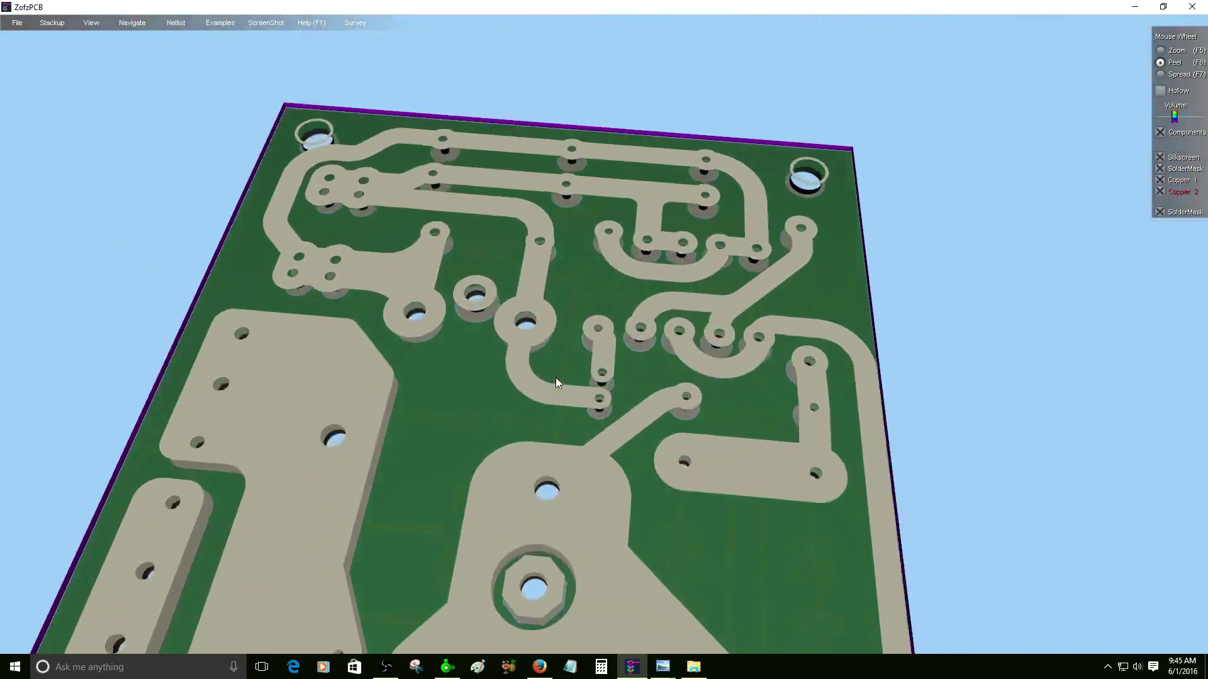
scroll(557, 382, "down", 3)
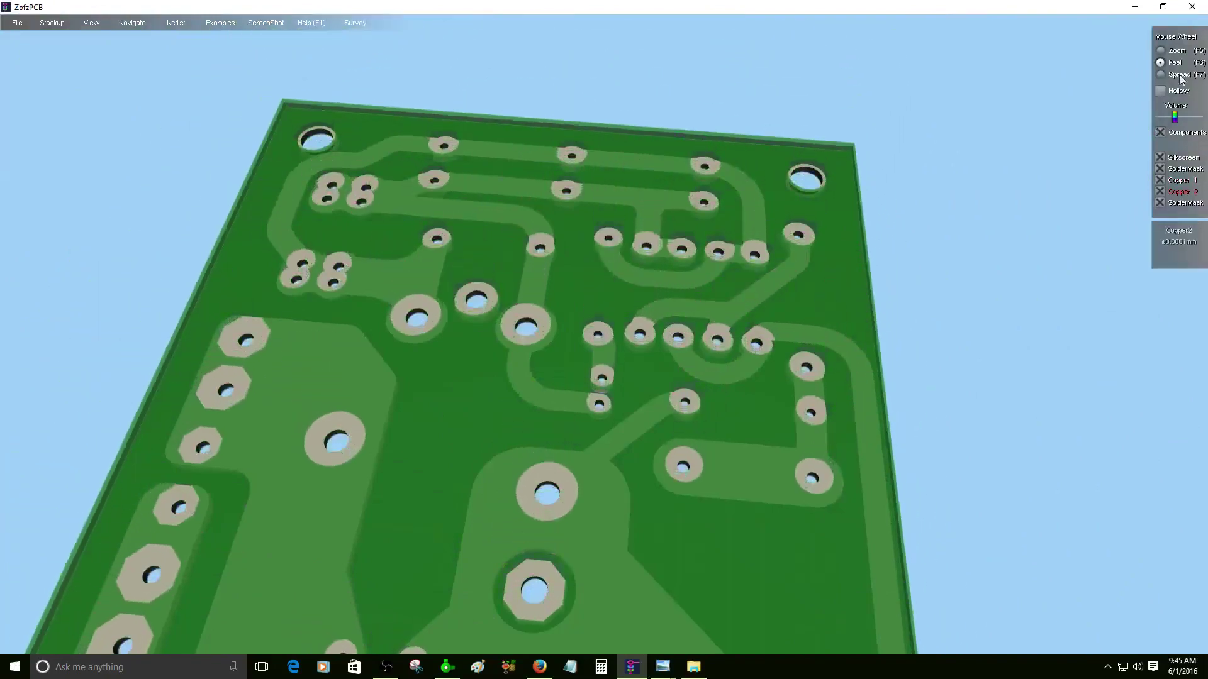
- Return the wheel to Zoom, turn on Hollow, and view the board from its component side
left_click(1160, 51)
left_click(1160, 91)
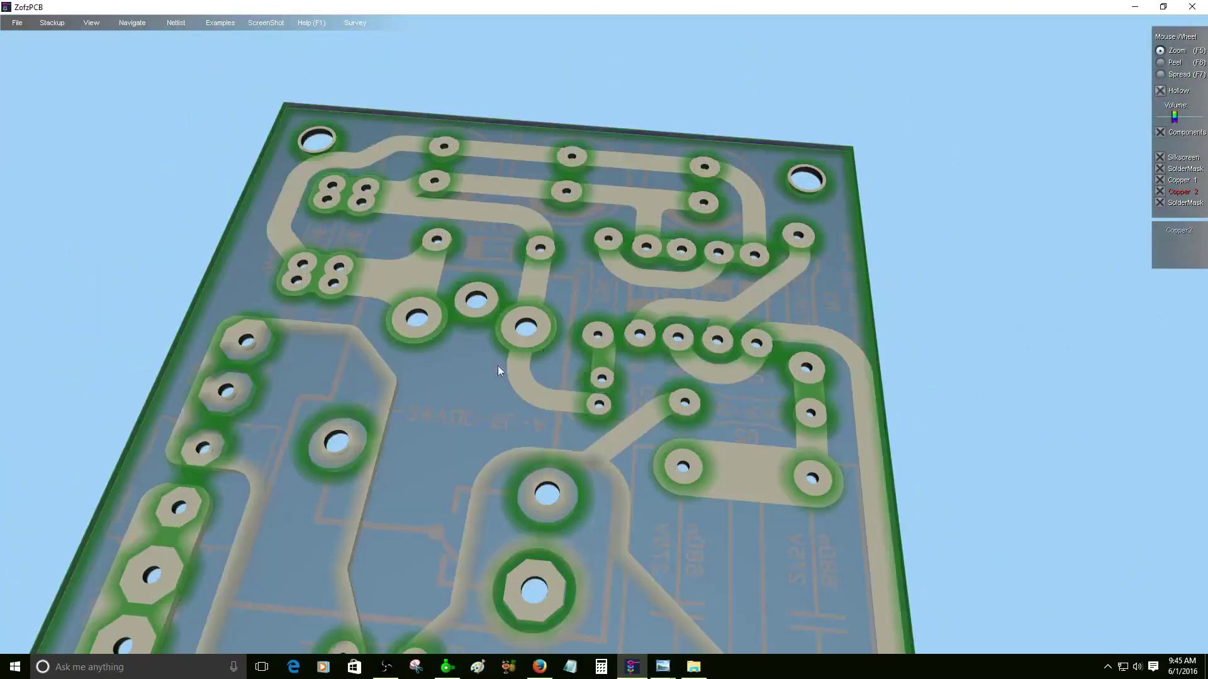
left_click_drag(497, 365, 607, 390)
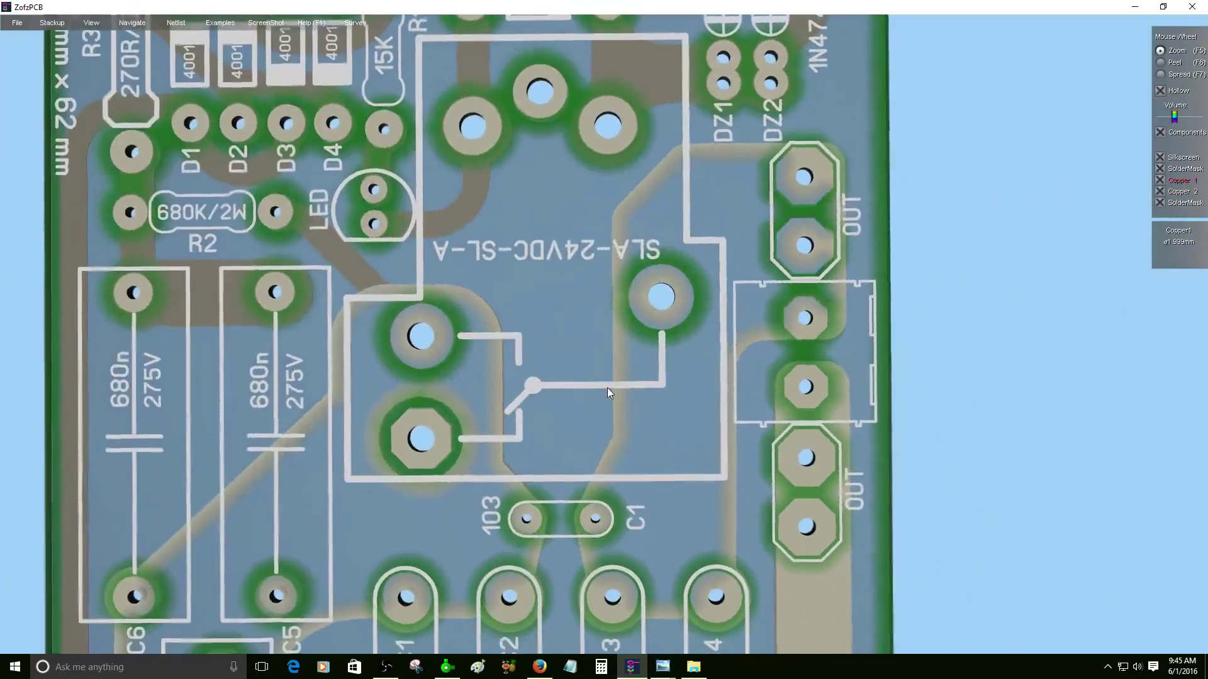
scroll(607, 387, "down", 3)
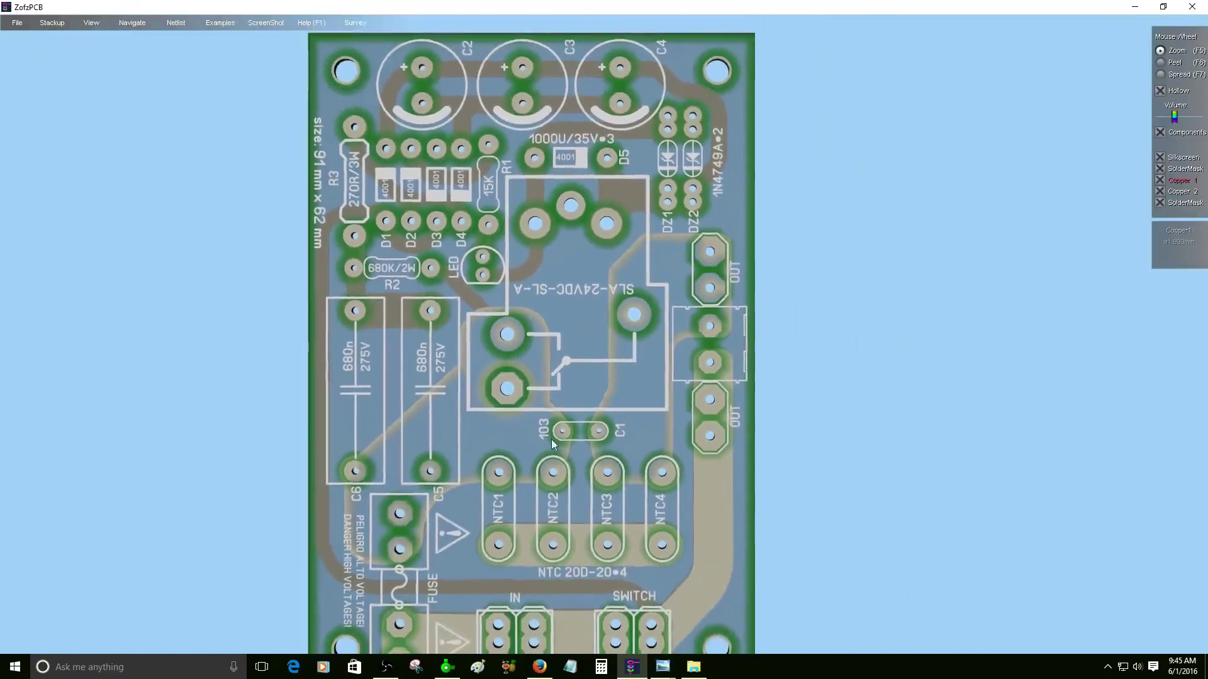
scroll(596, 361, "up", 2)
left_click_drag(596, 361, 595, 340)
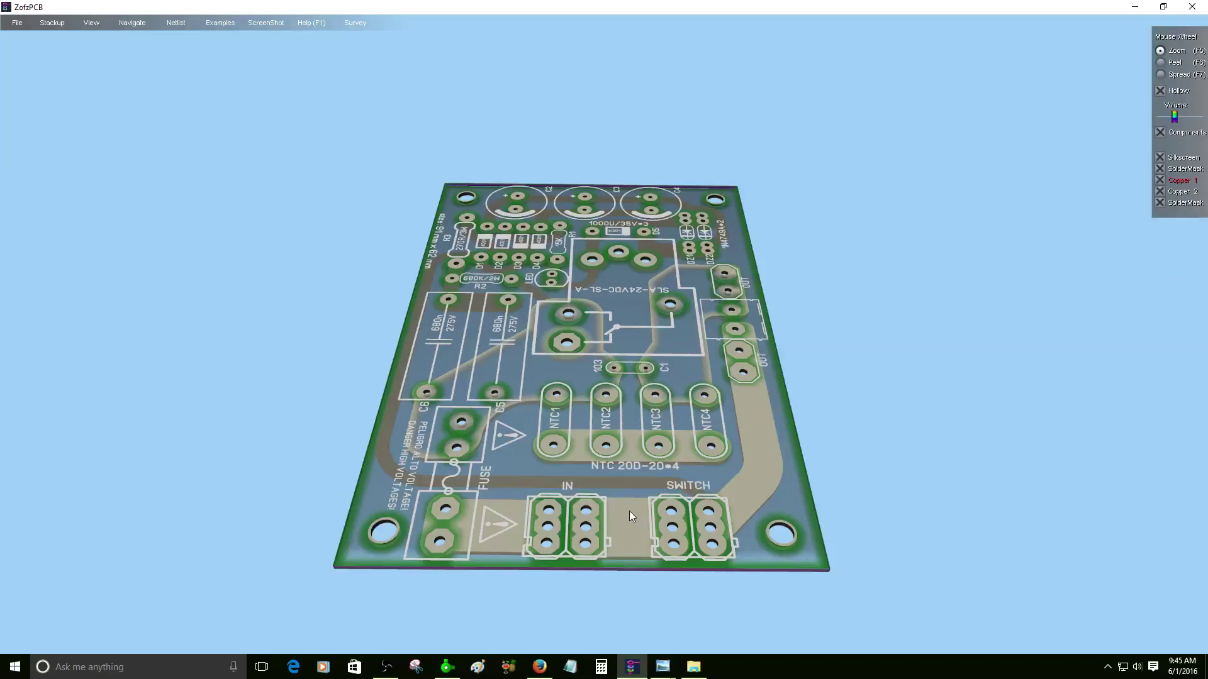
- Make the board solid and highlight the nets near SWITCH, relay/C1, NTC3–NTC4 and the IN connector
left_click(1161, 91)
left_click_drag(619, 403, 547, 462)
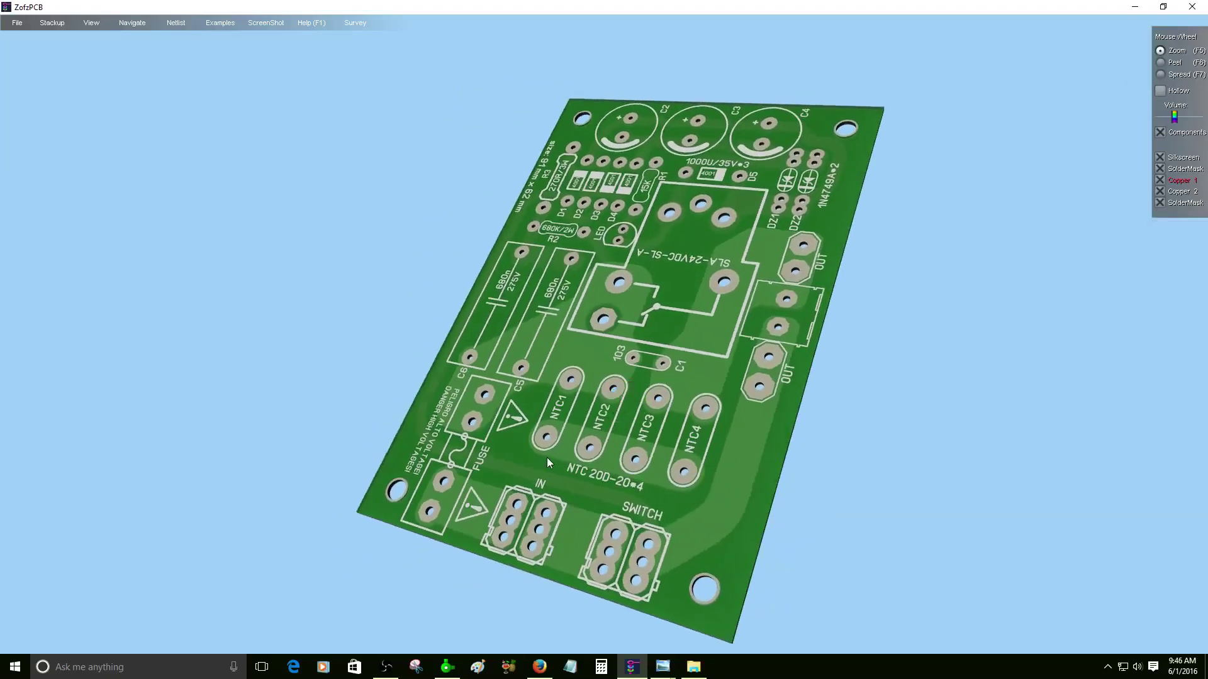
left_click(712, 524)
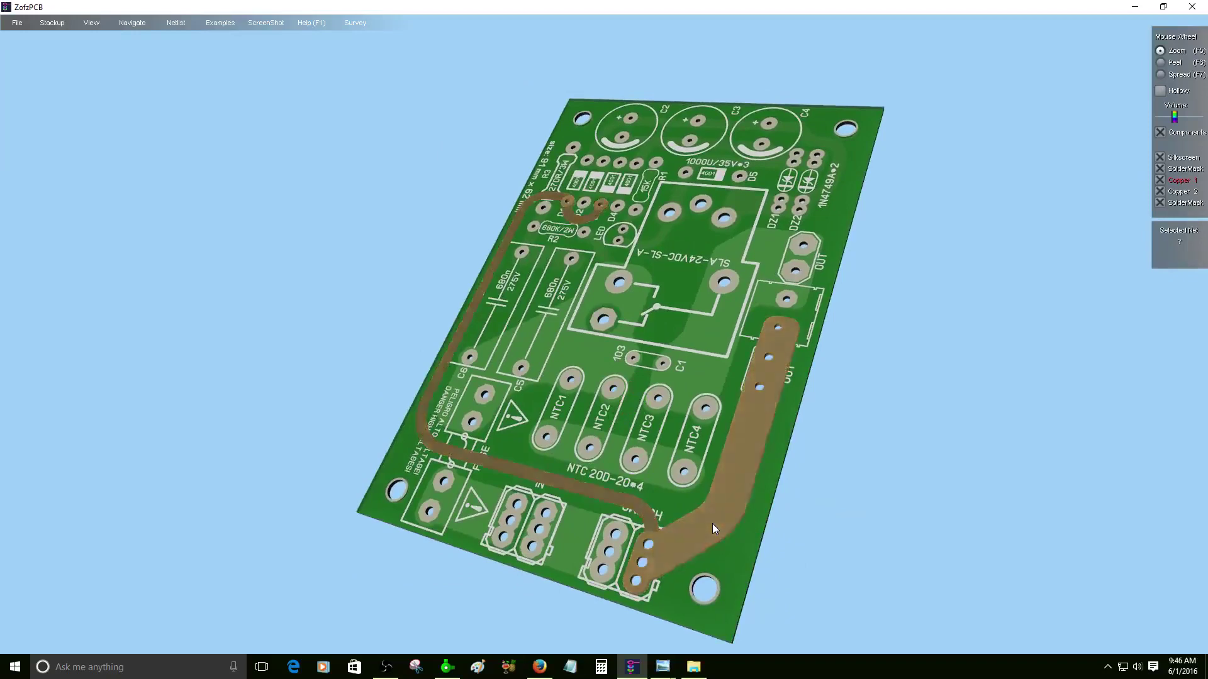
left_click_drag(605, 361, 659, 414)
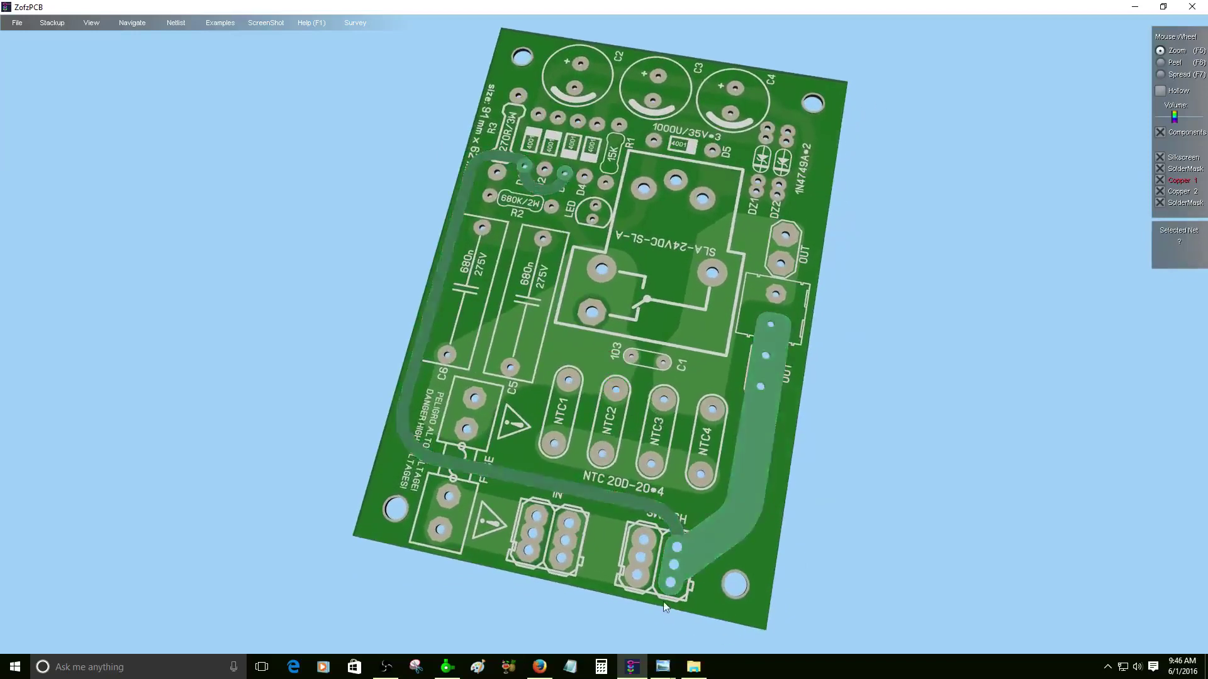
scroll(586, 477, "up", 6)
scroll(555, 515, "down", 5)
scroll(550, 512, "up", 3)
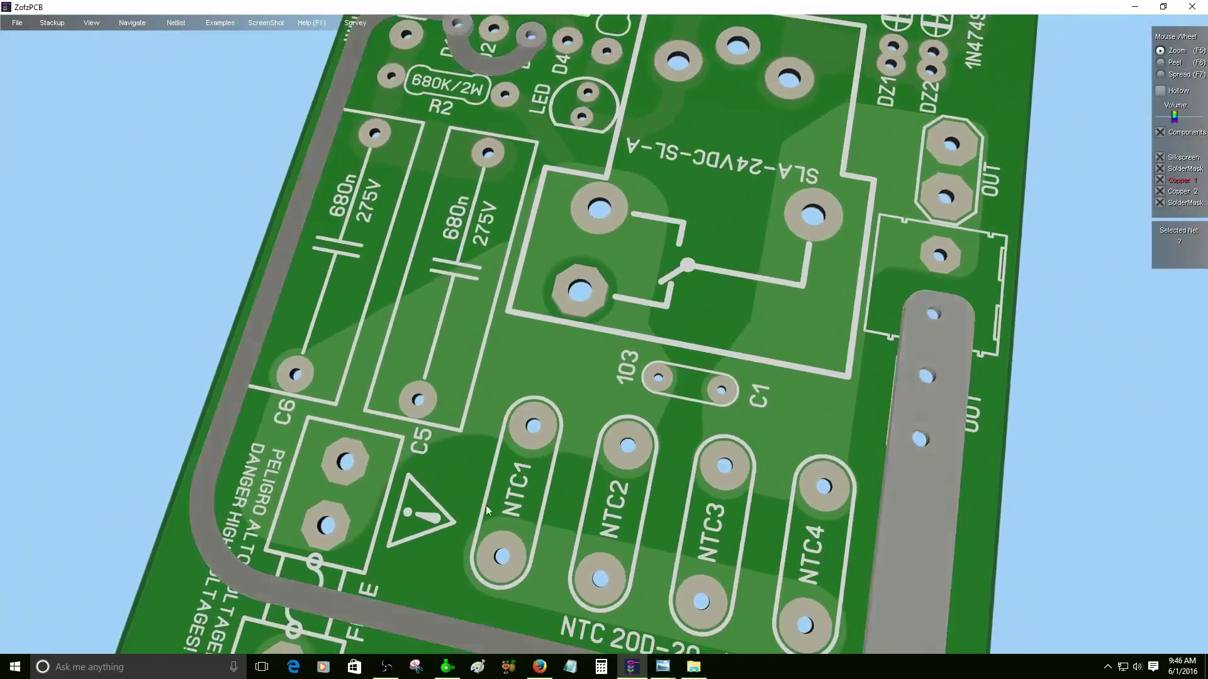
left_click(546, 363)
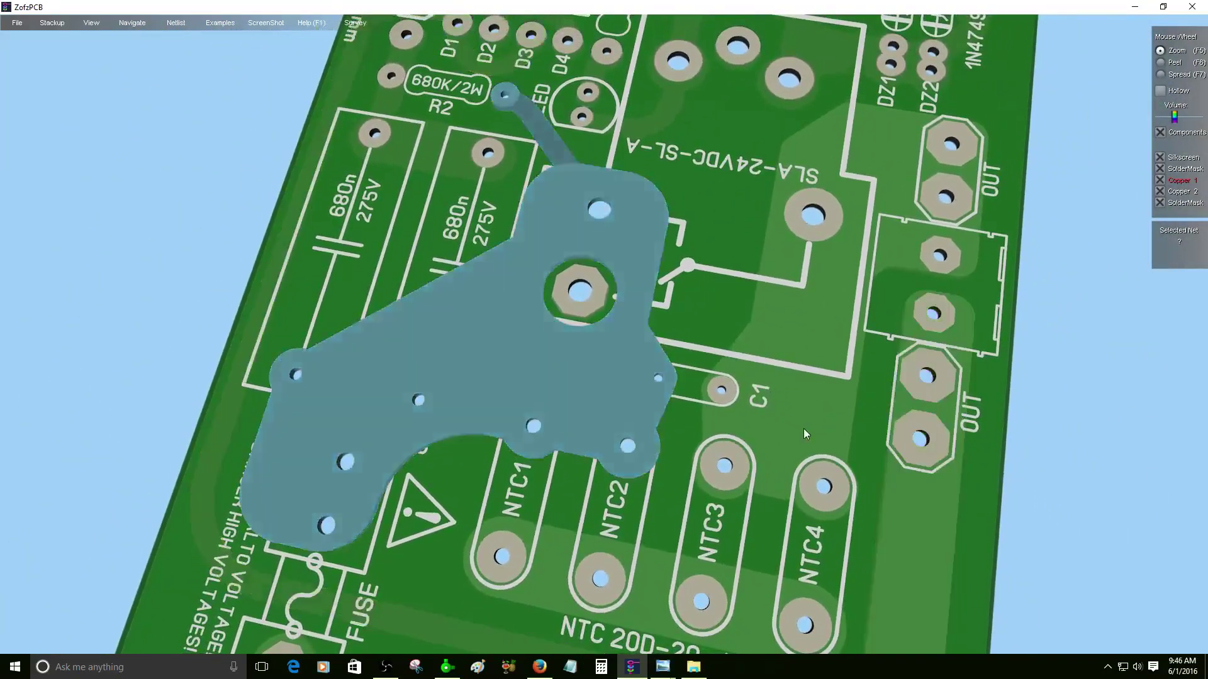
left_click(802, 428)
left_click_drag(572, 576, 558, 532)
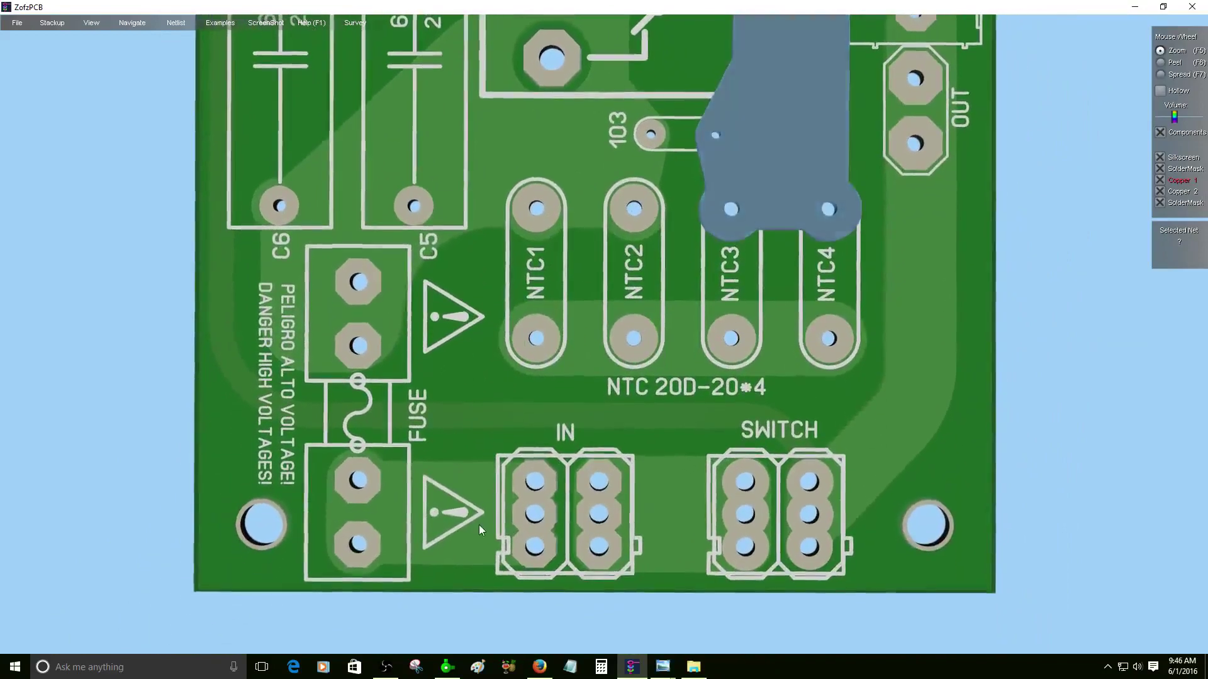
left_click(478, 525)
left_click(637, 536)
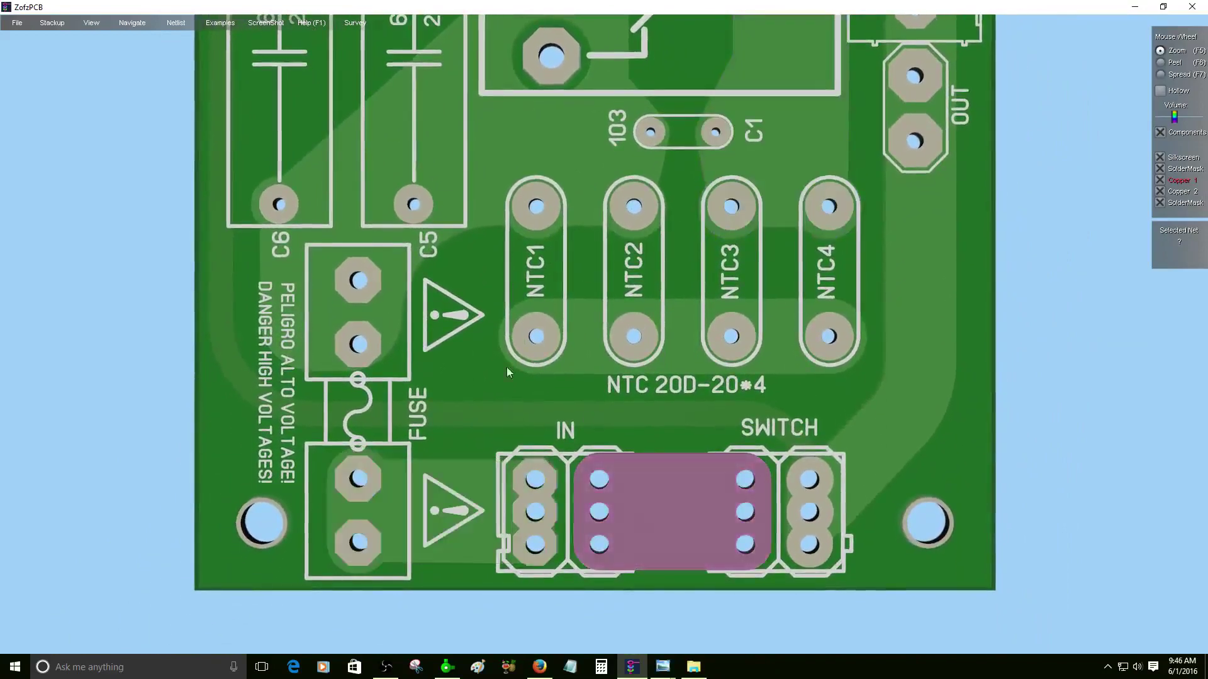
- Highlight the C2–C4, D5/zener and R3/D2/D4 nets, then re-centre the top-down view
right_click_drag(514, 209, 687, 217)
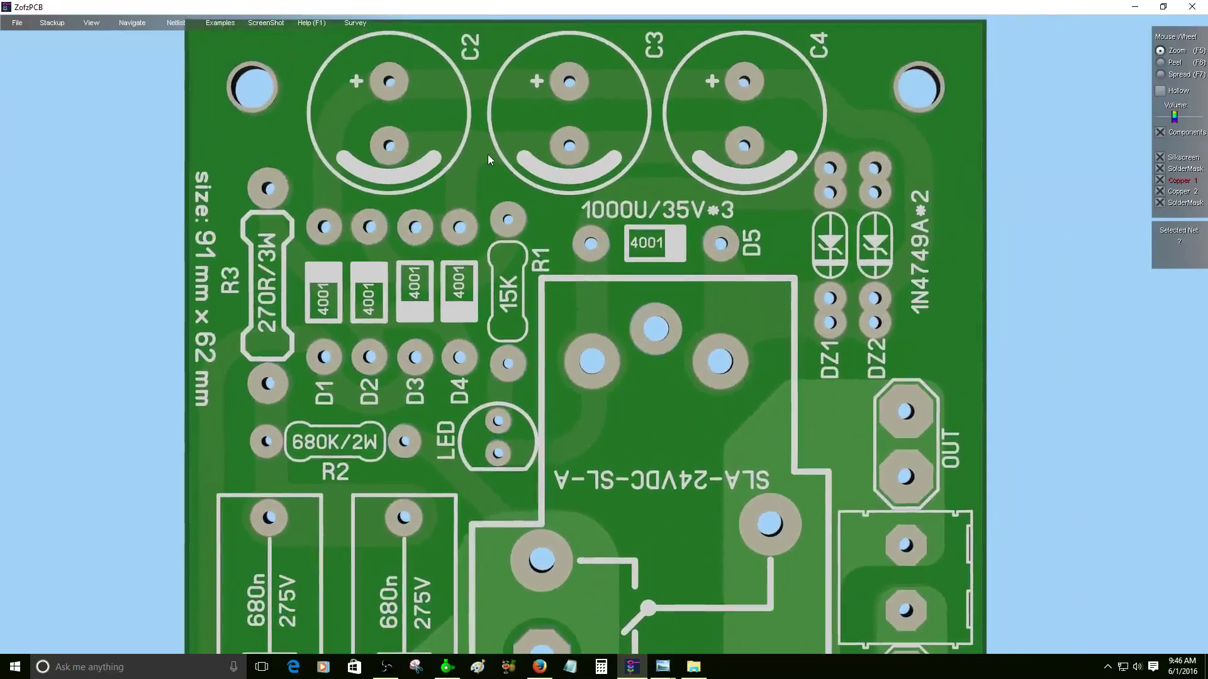
left_click(488, 155)
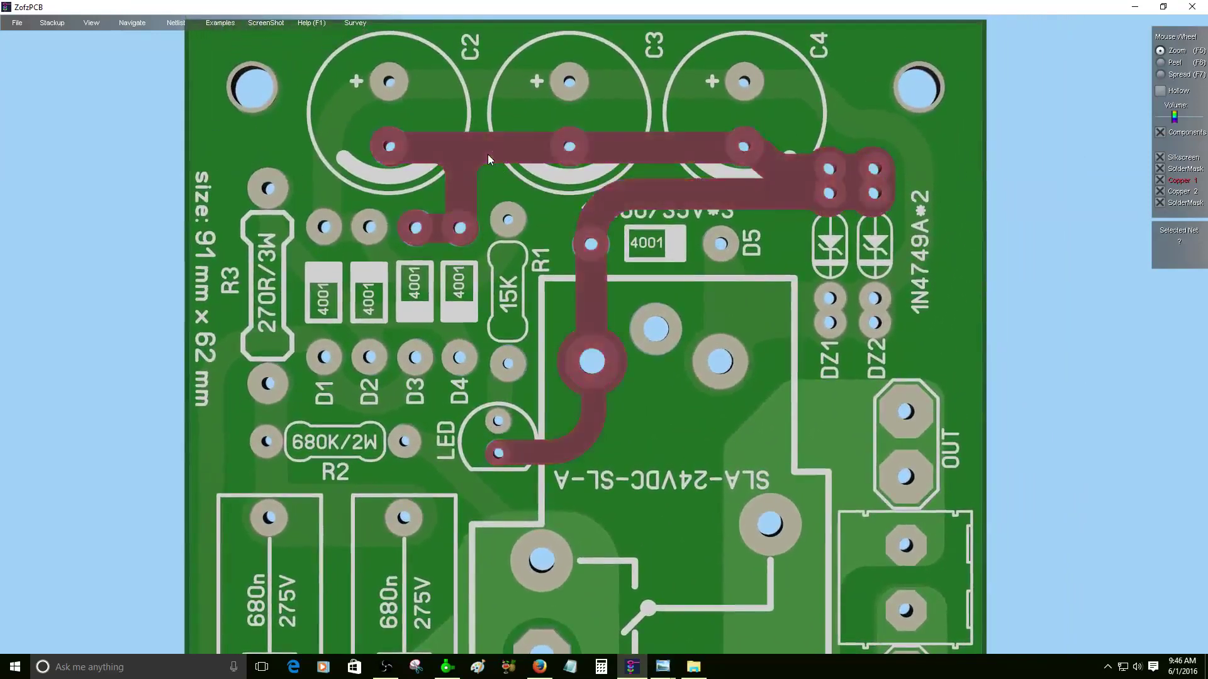
left_click(565, 86)
left_click(334, 283)
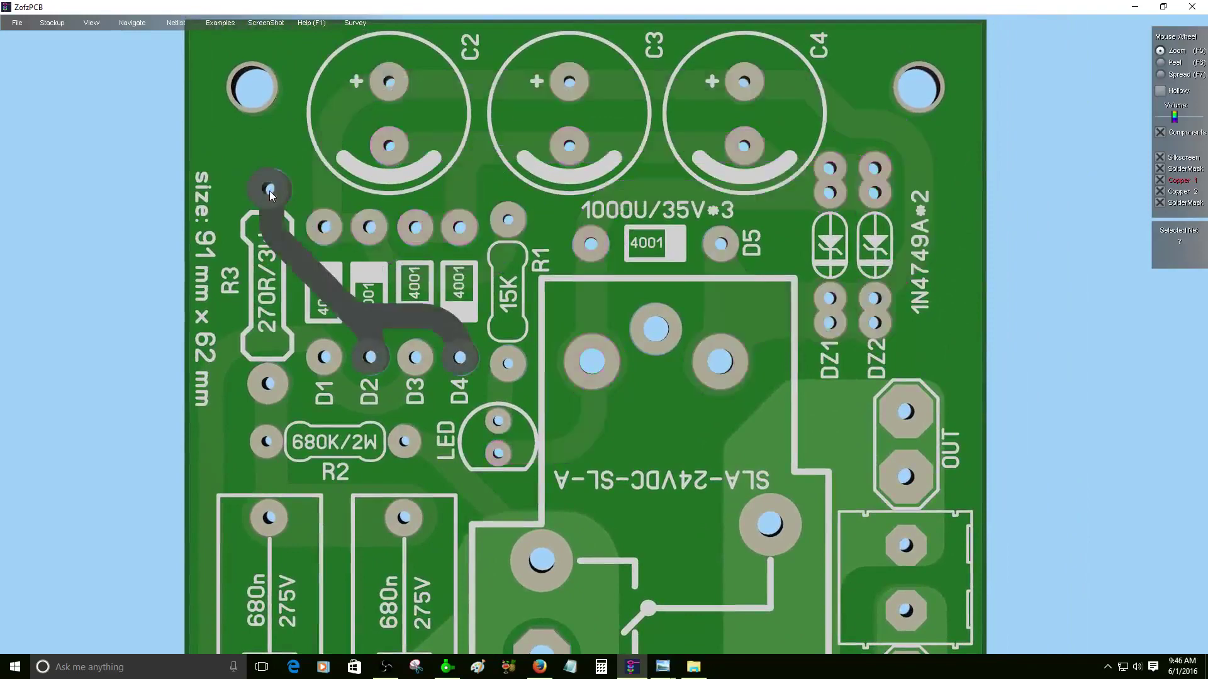
scroll(509, 151, "down", 5)
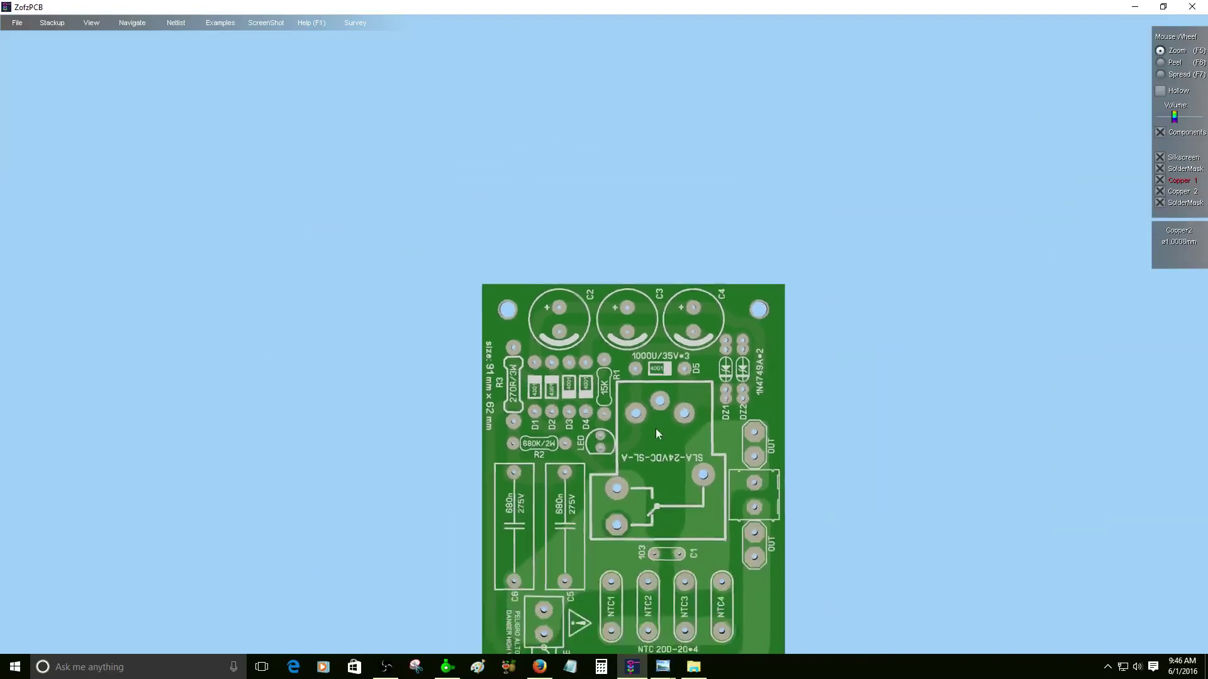
double_click(646, 481)
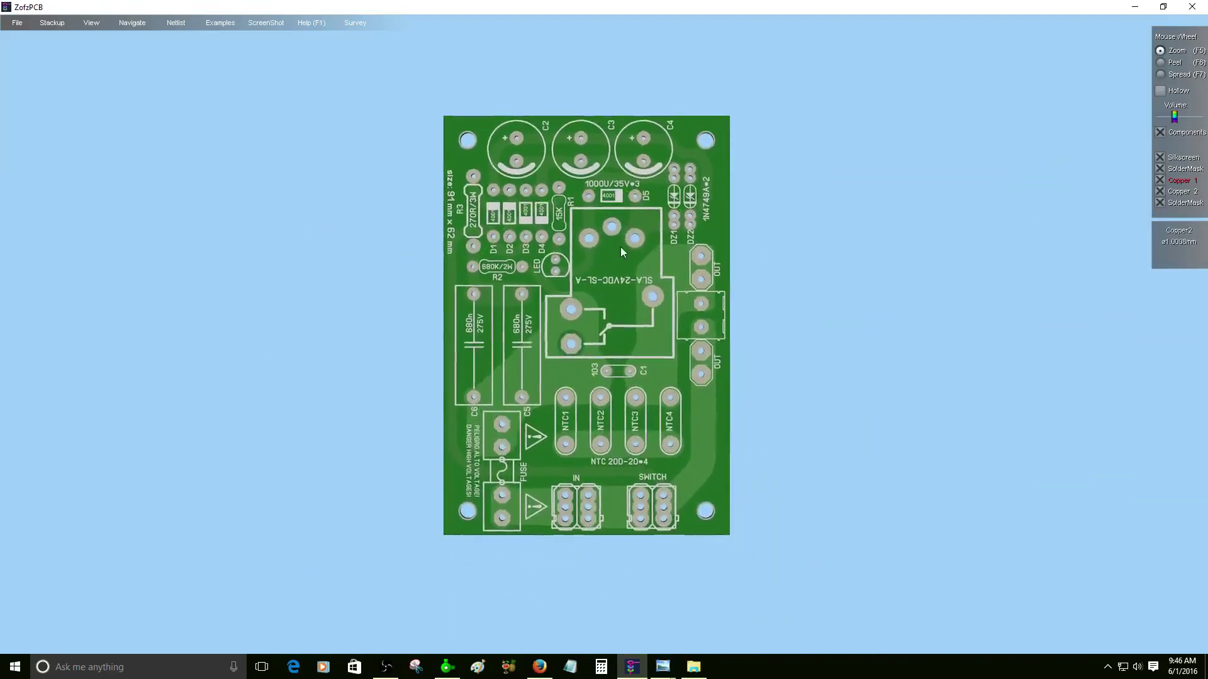
scroll(621, 247, "up", 3)
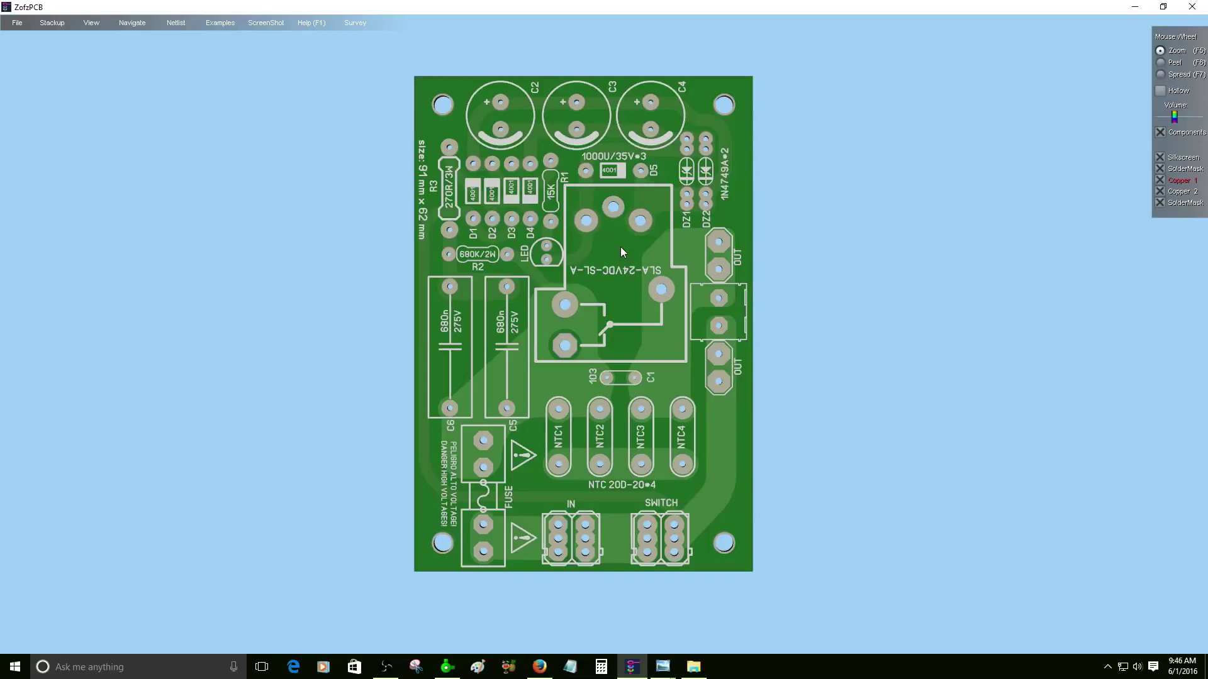
- Save the rendered board as project 'soft star tweaked 2016' on drive F: and close ZofzPCB
left_click(14, 28)
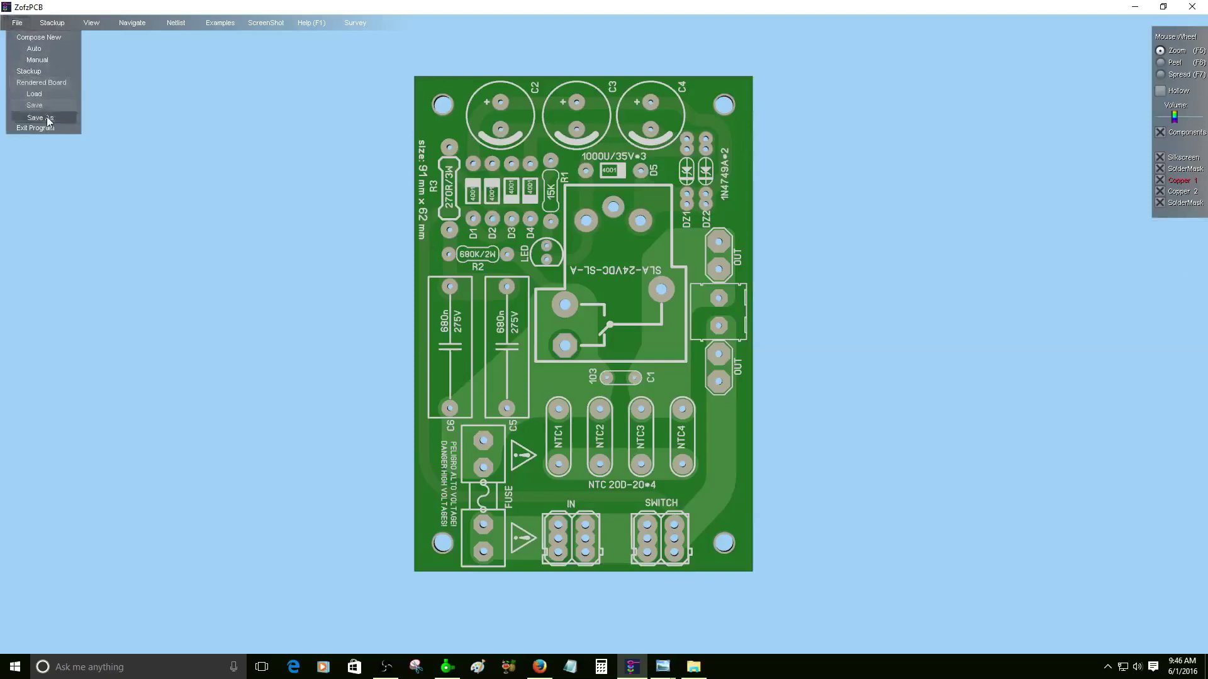
left_click(41, 116)
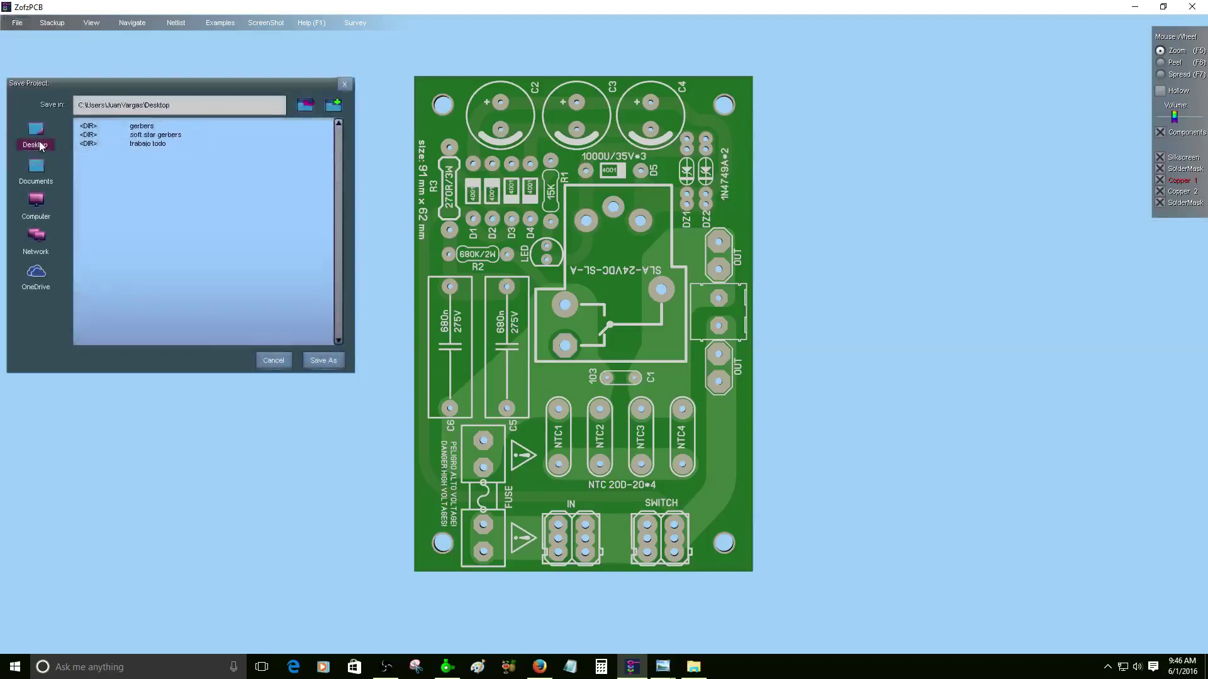
left_click(37, 203)
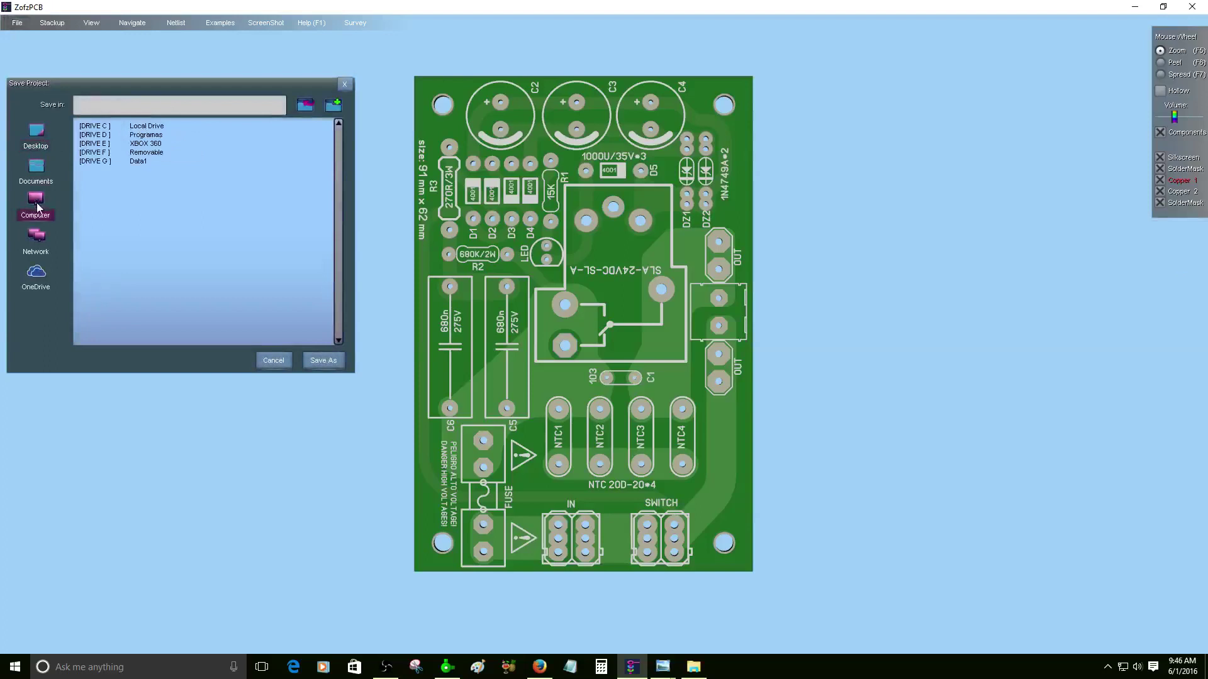
double_click(151, 154)
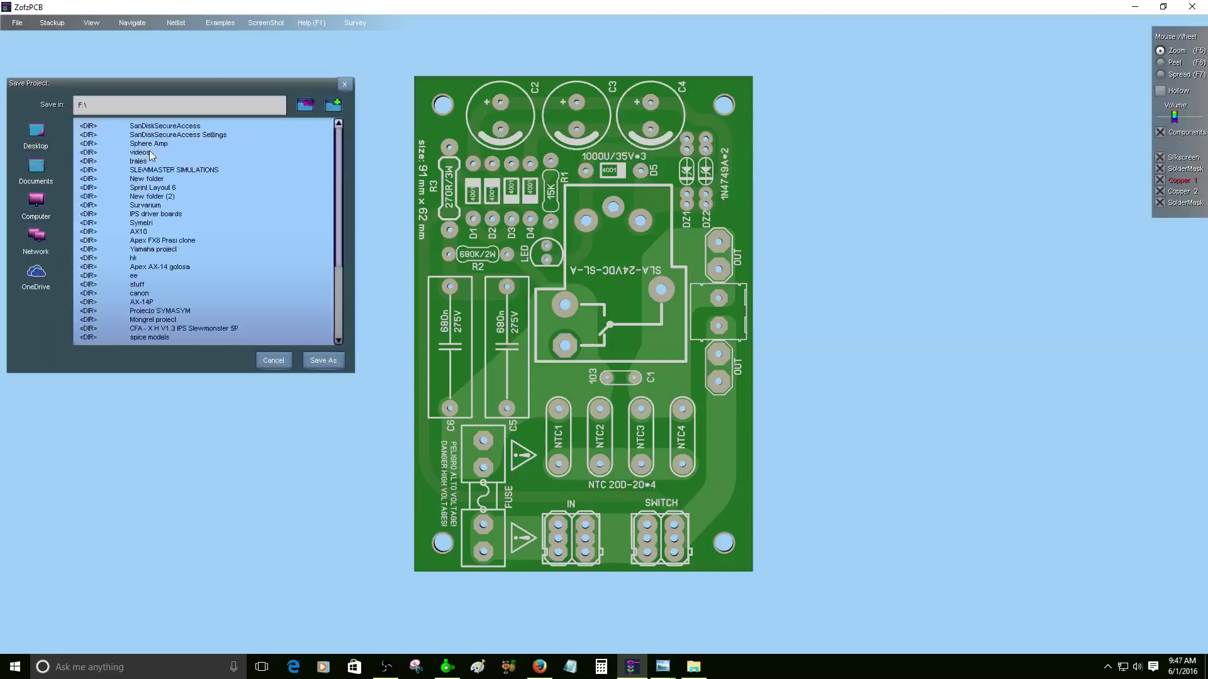
left_click(328, 361)
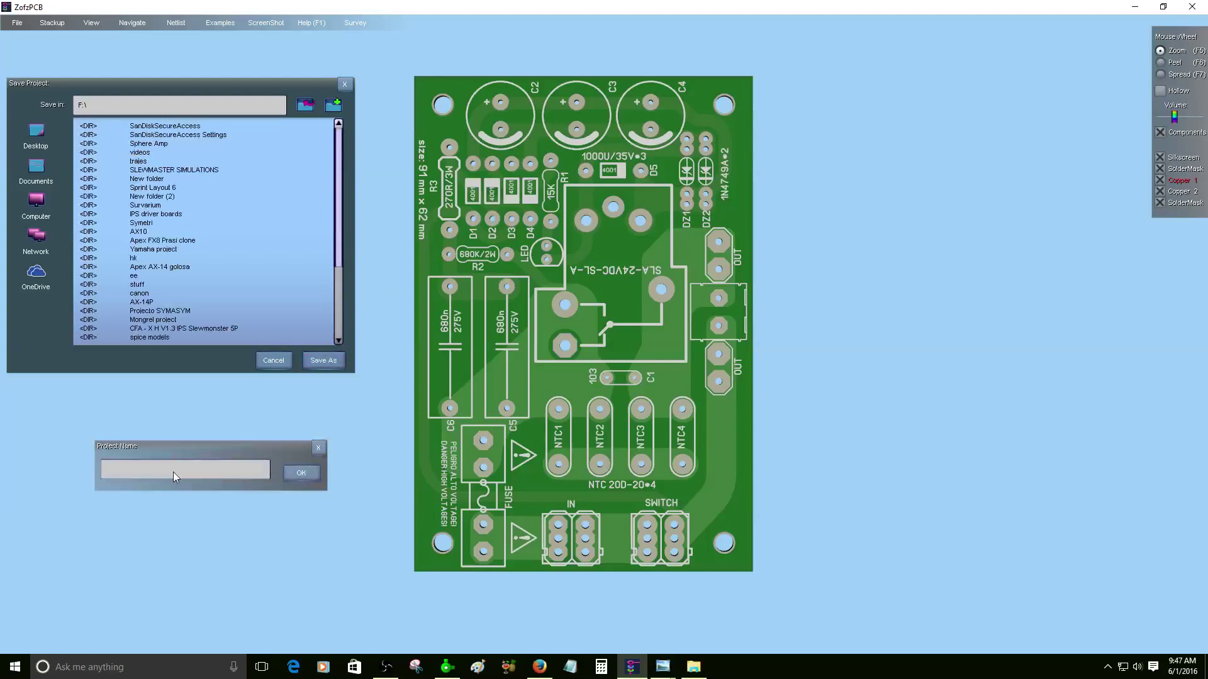
type("soft star tweaked 2016")
left_click(292, 472)
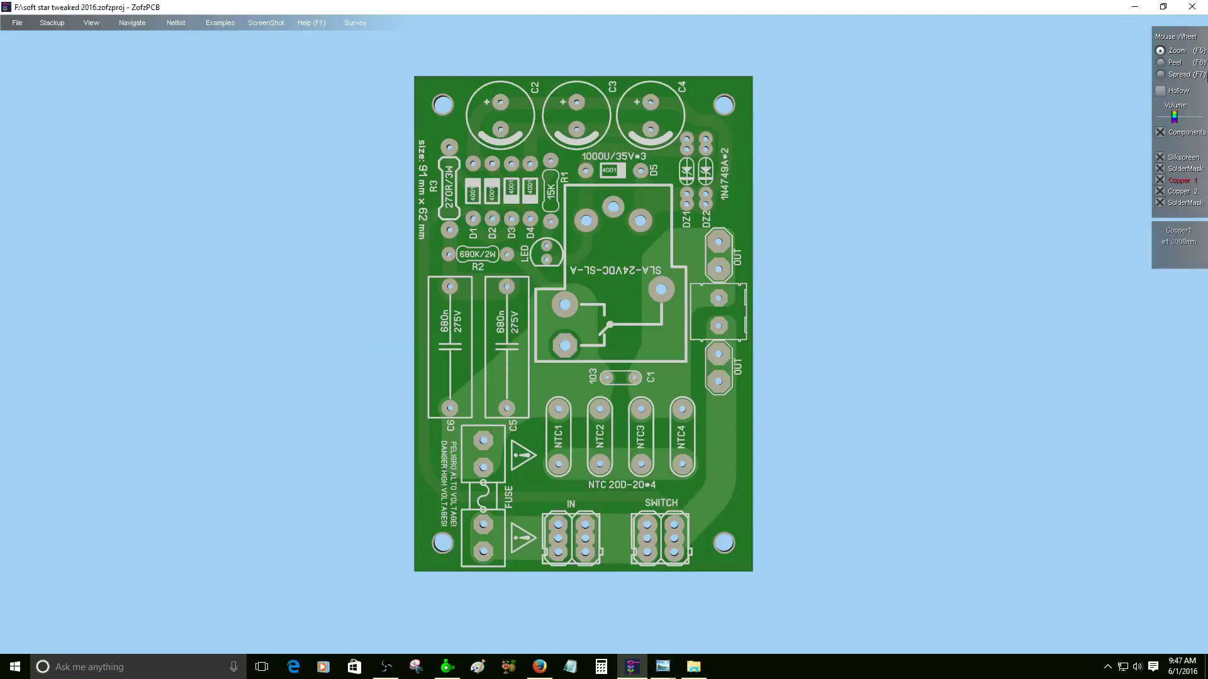
left_click(1192, 7)
- Confirm exiting ZofzPCB, step back and forward through the Photo Viewer pictures, zoom in, then open Start
left_click(264, 490)
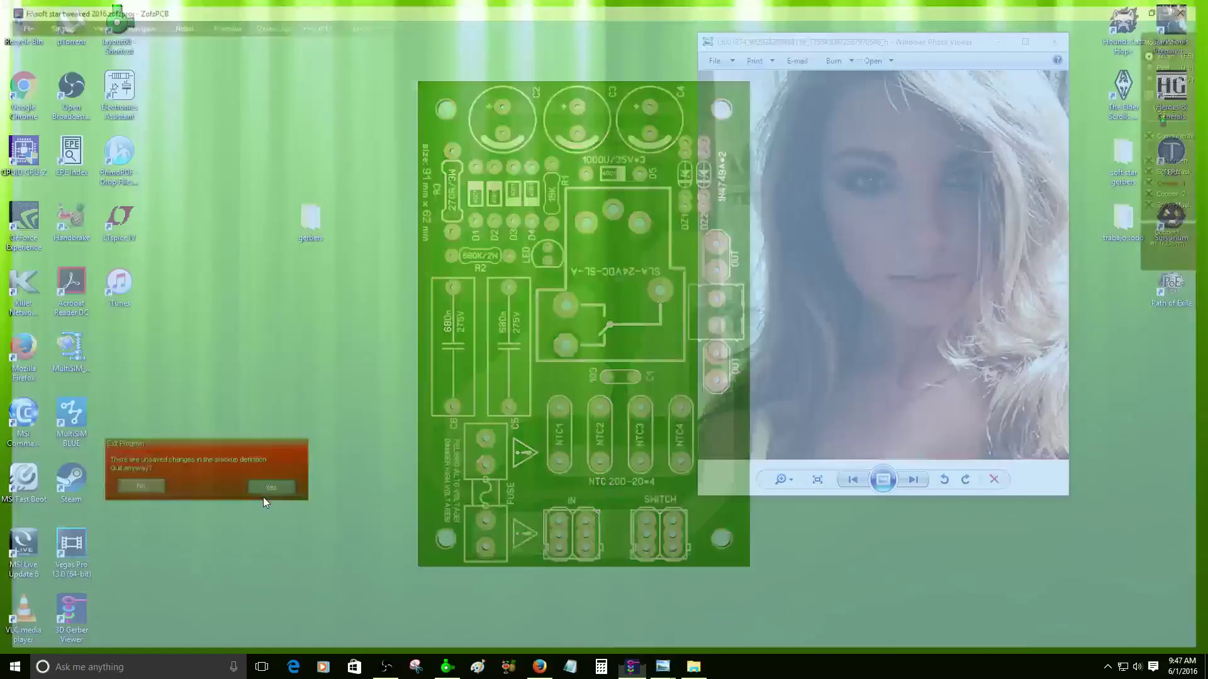
left_click(853, 482)
left_click(913, 480)
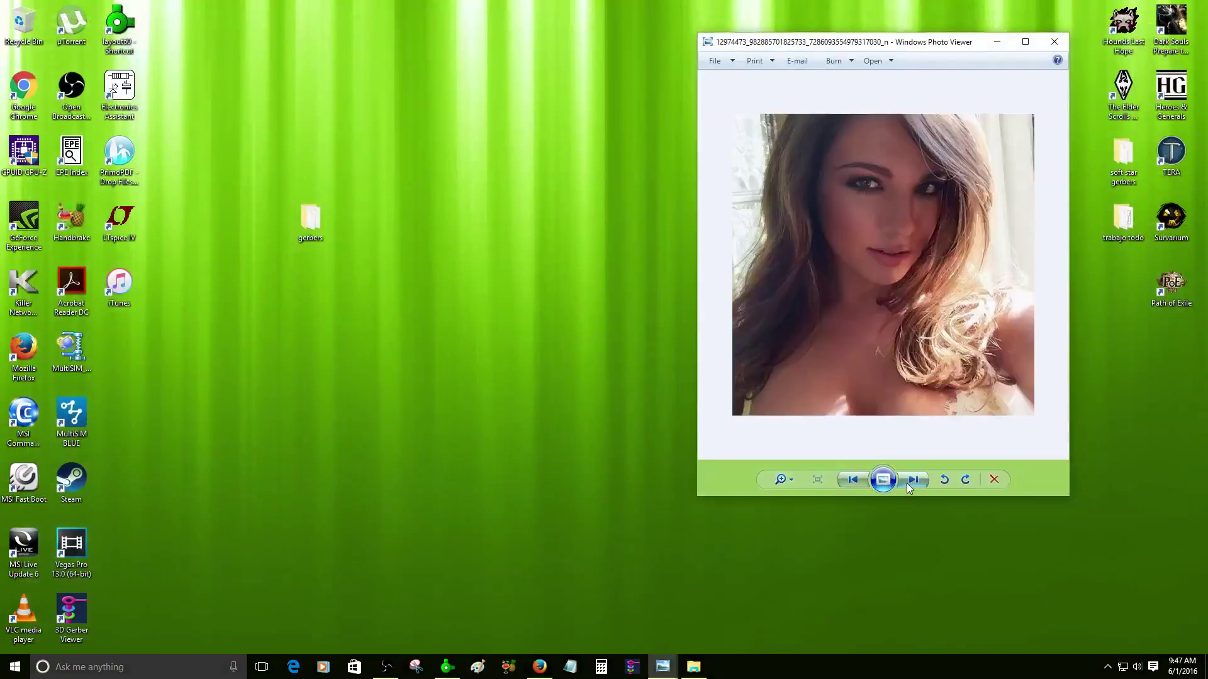
left_click(913, 480)
left_click(913, 480)
scroll(930, 278, "up", 2)
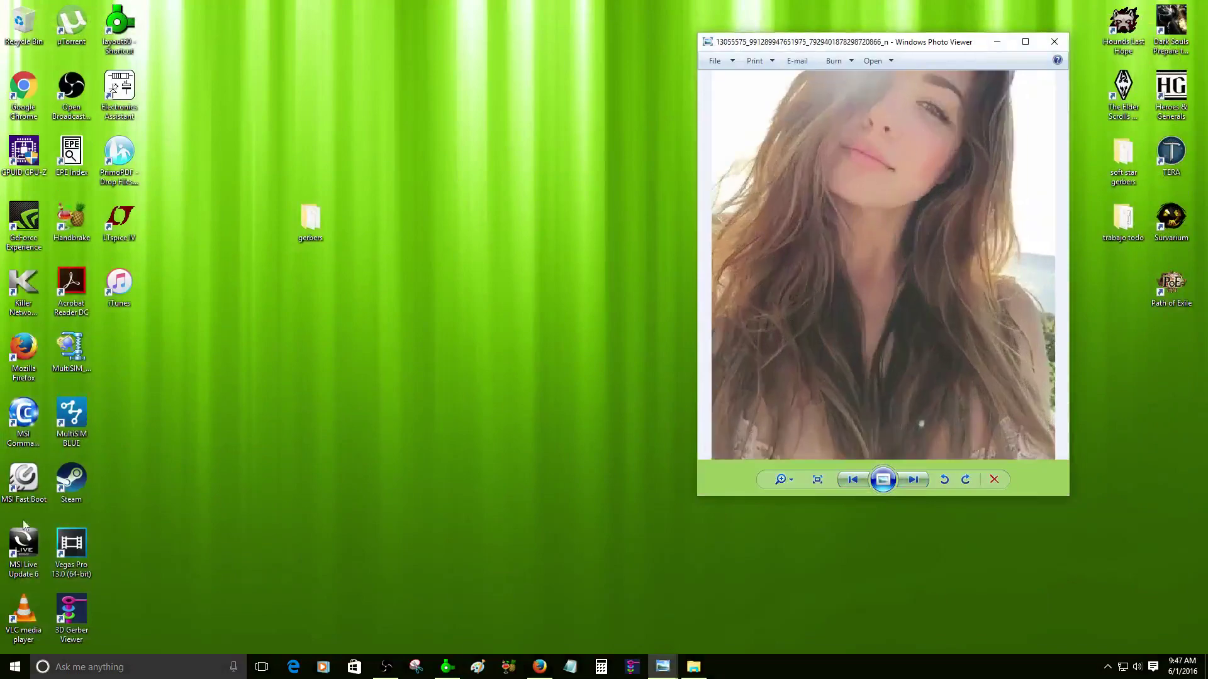
left_click(15, 667)
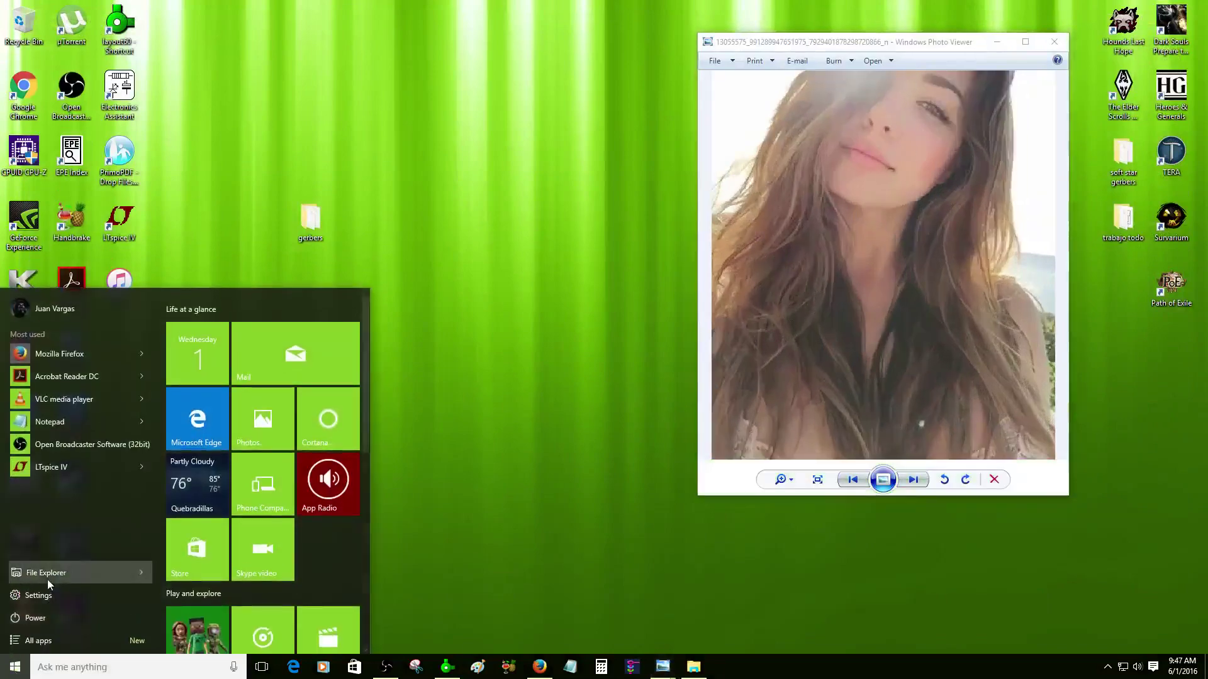
- Open soft star tweaked 2016.zofzproj from USB Drive (F:) in File Explorer
left_click(47, 577)
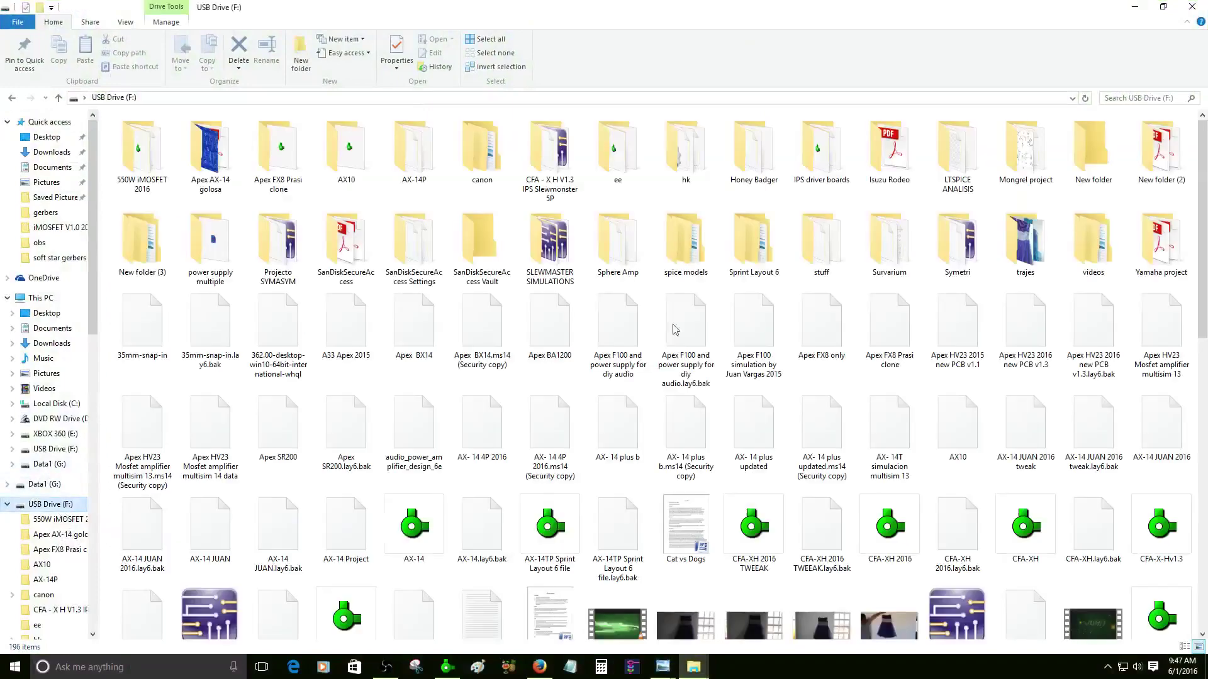
scroll(956, 416, "down", 10)
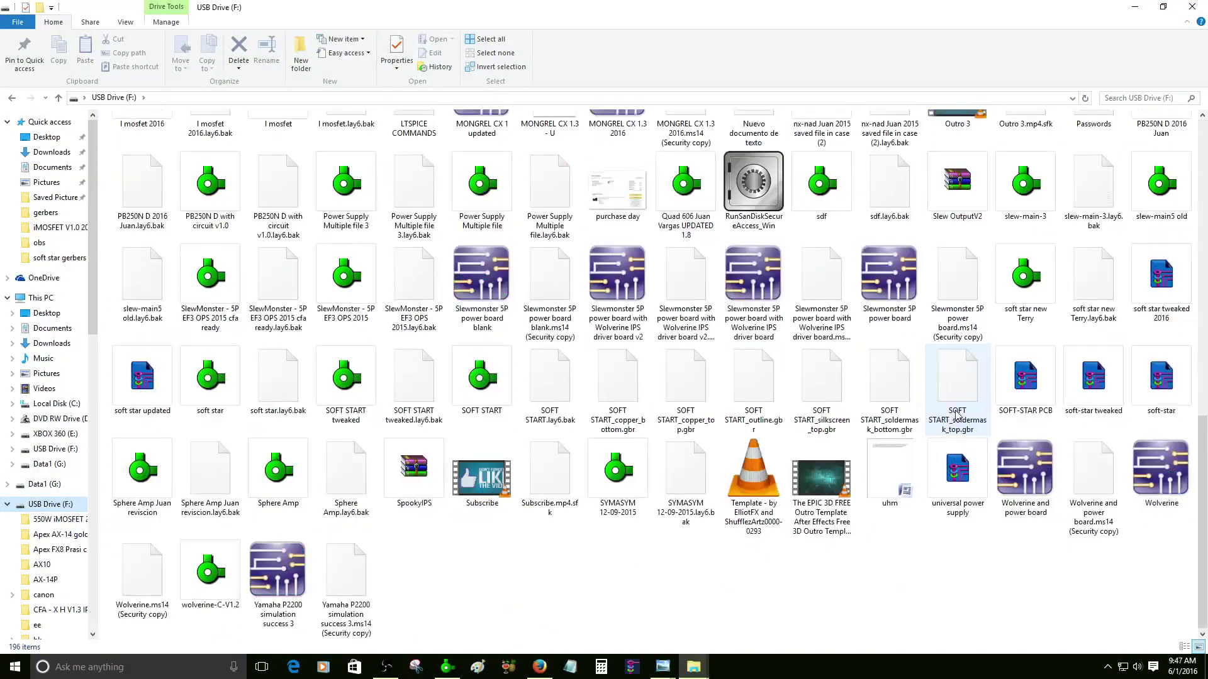
left_click(1169, 302)
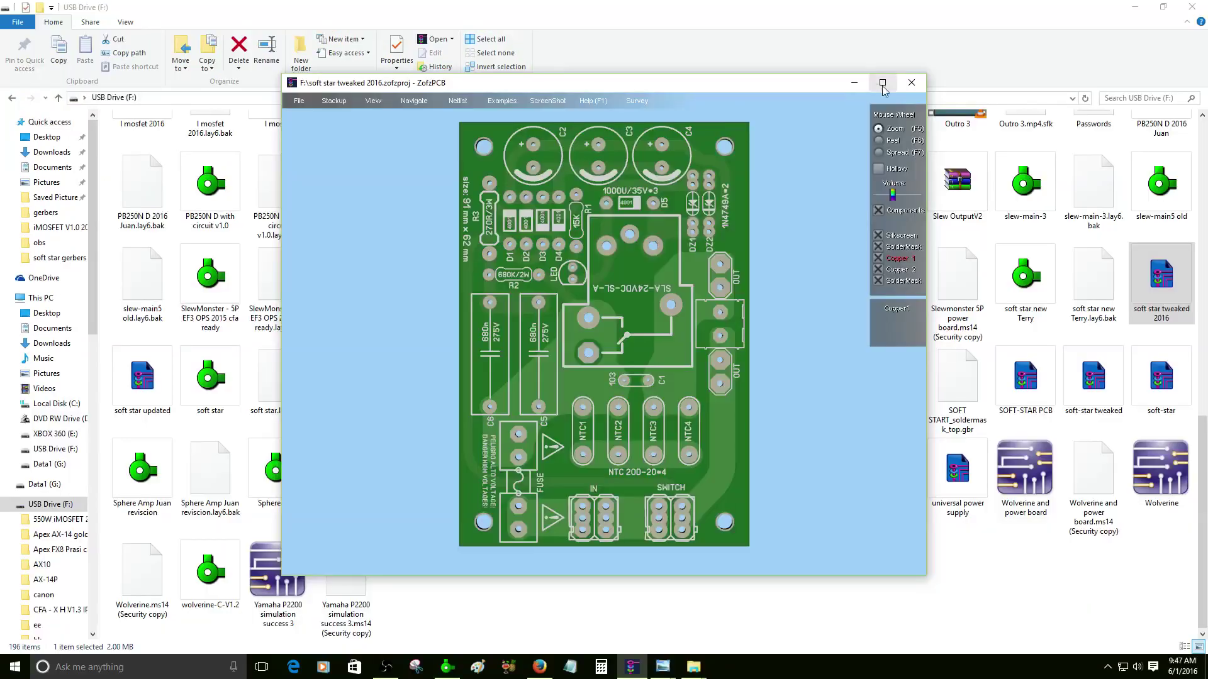
- Maximize the ZofzPCB window and tilt the board into a zoomed perspective view
left_click(883, 82)
scroll(545, 394, "up", 5)
left_click_drag(561, 394, 531, 303)
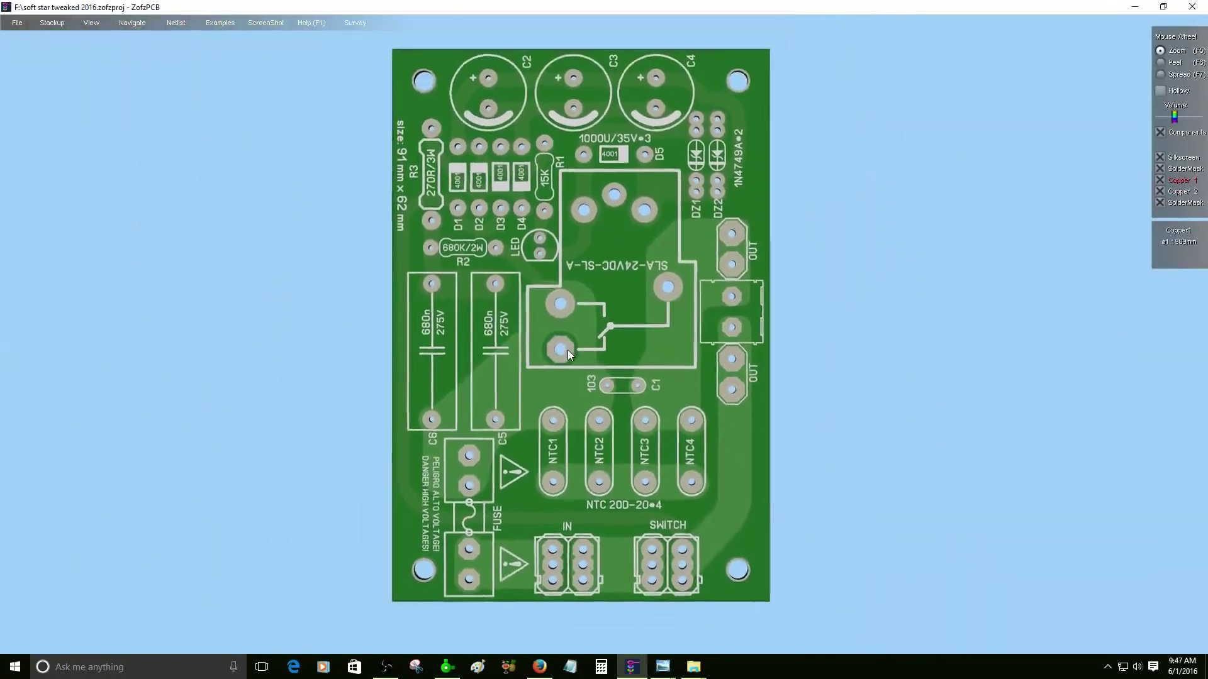
left_click_drag(567, 350, 566, 265)
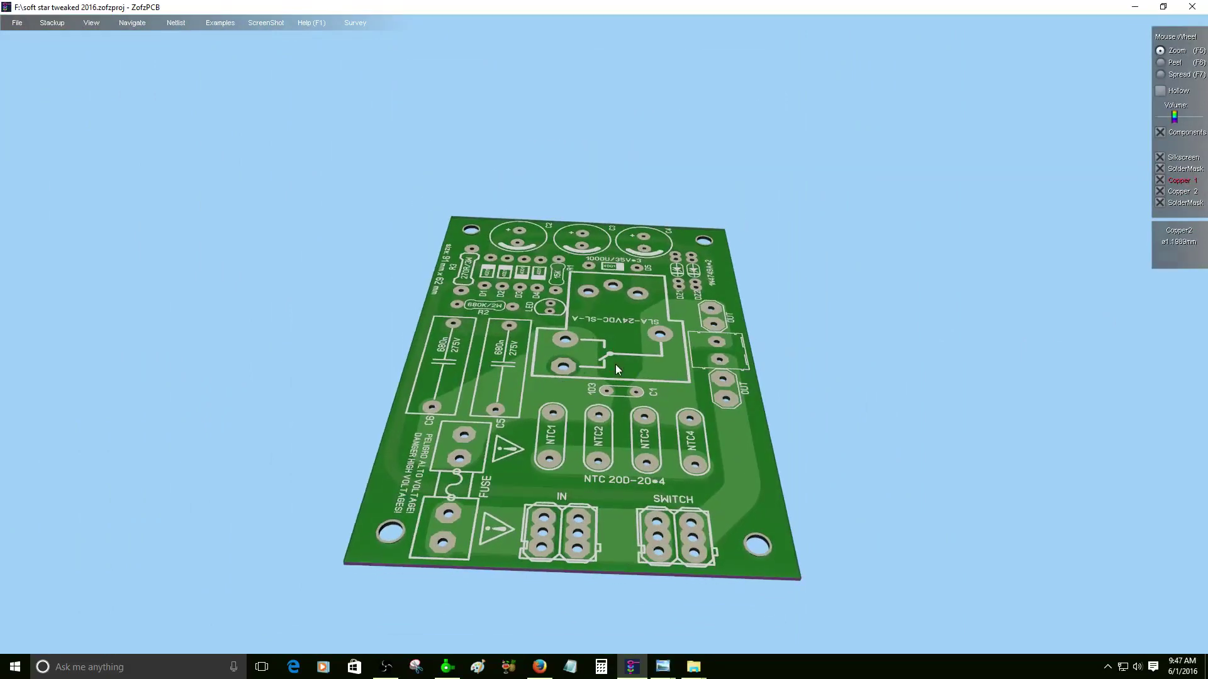
scroll(591, 350, "up", 5)
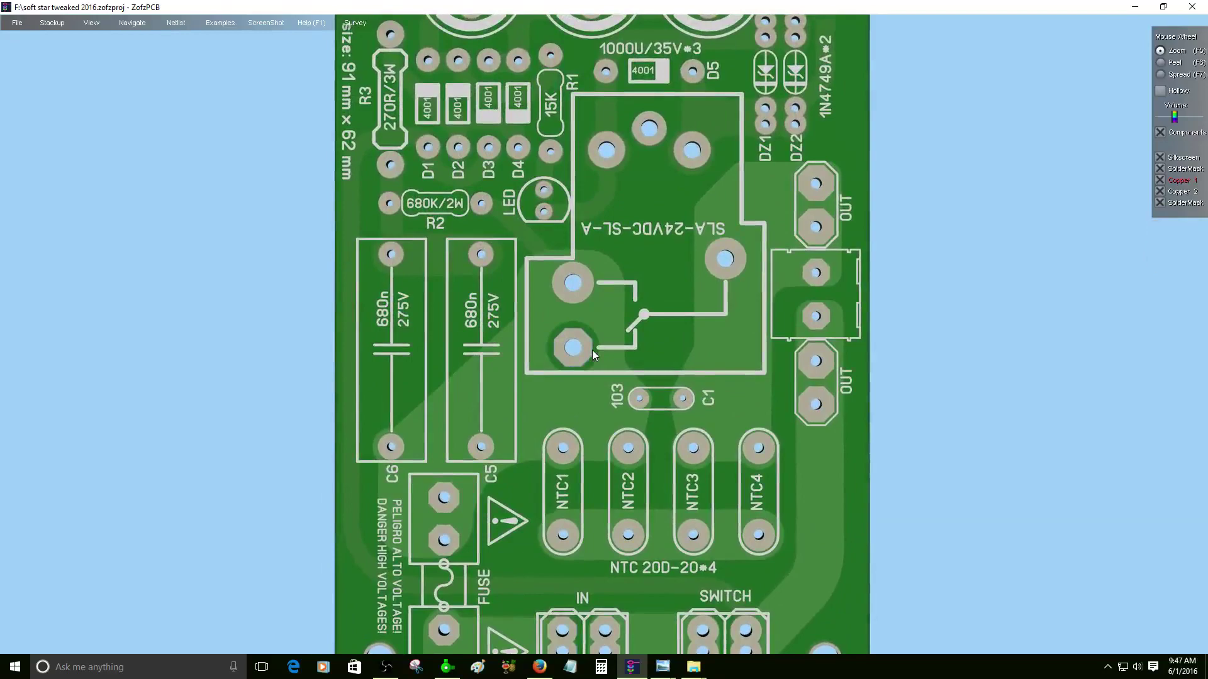
- Orbit the board to a square-on view of its underside copper
left_click_drag(591, 350, 1006, 365)
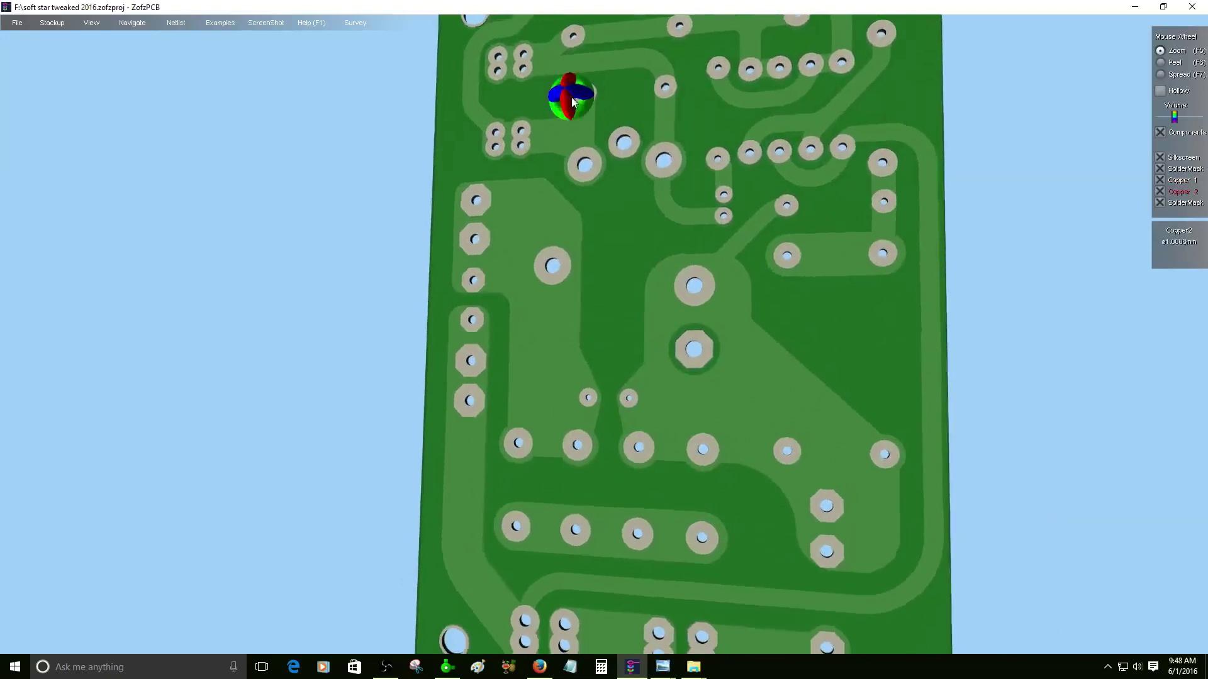
left_click_drag(570, 98, 516, 173)
scroll(493, 223, "up", 5)
- Zoom in on the top-left mounting hole to see its depth, then orbit back to the silkscreen side
right_click_drag(439, 207, 553, 262)
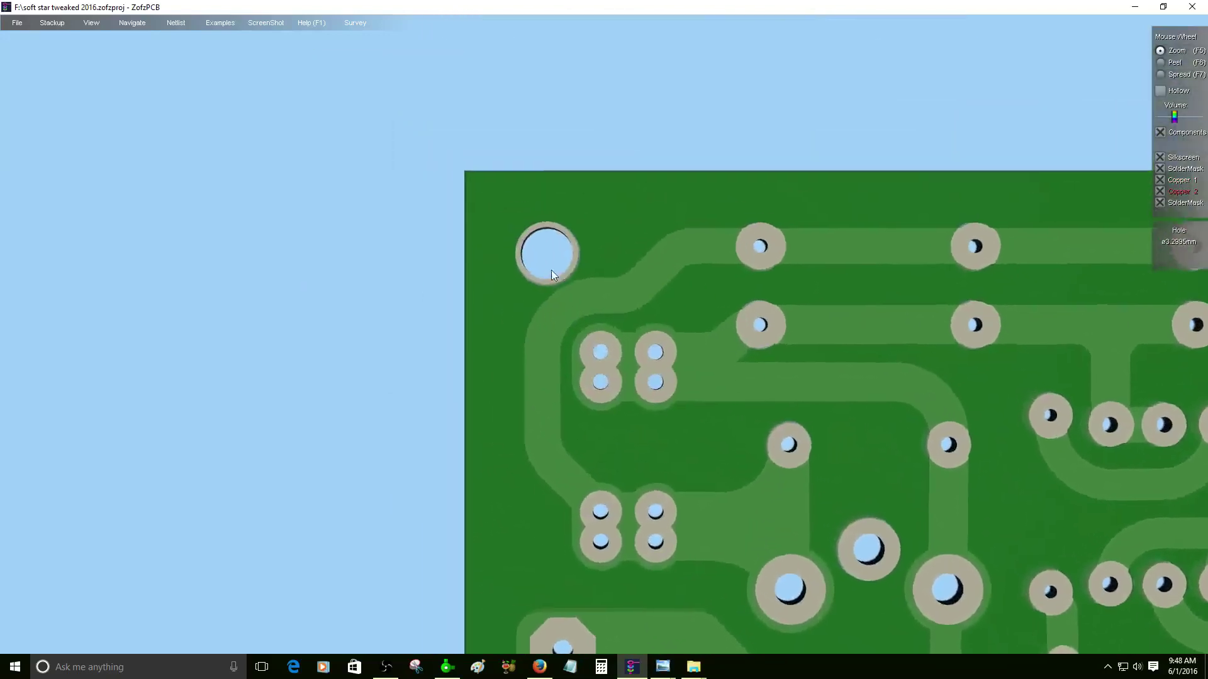
scroll(553, 262, "up", 5)
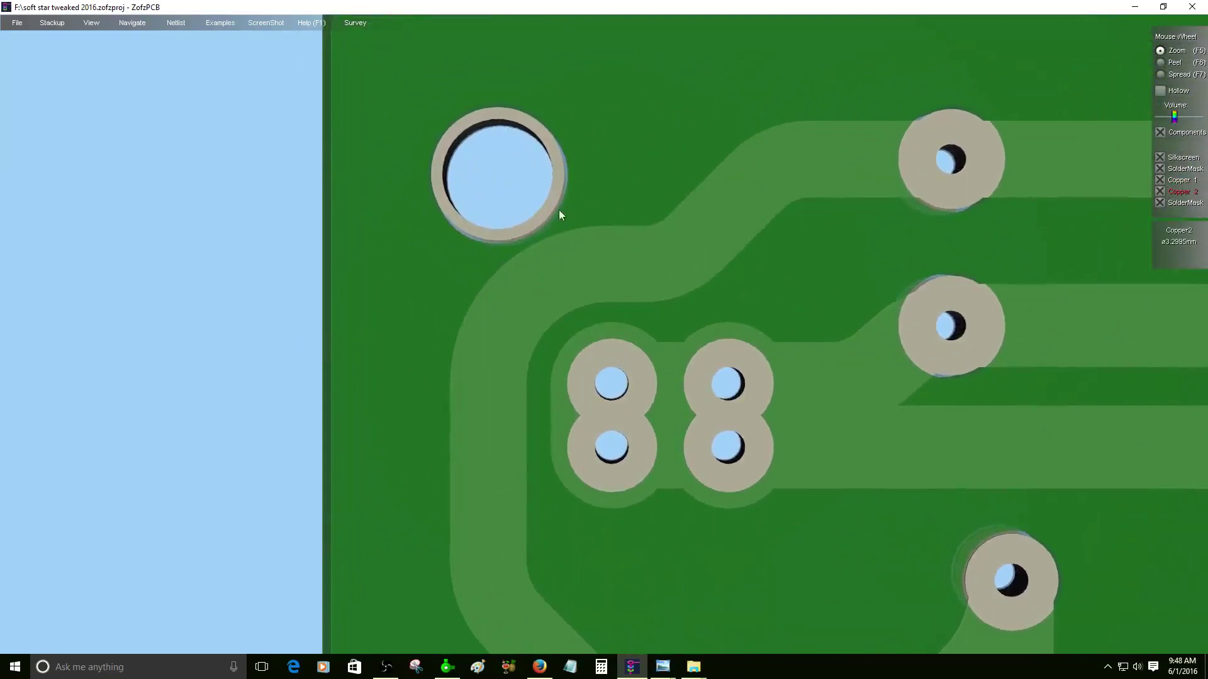
left_click_drag(558, 209, 519, 229)
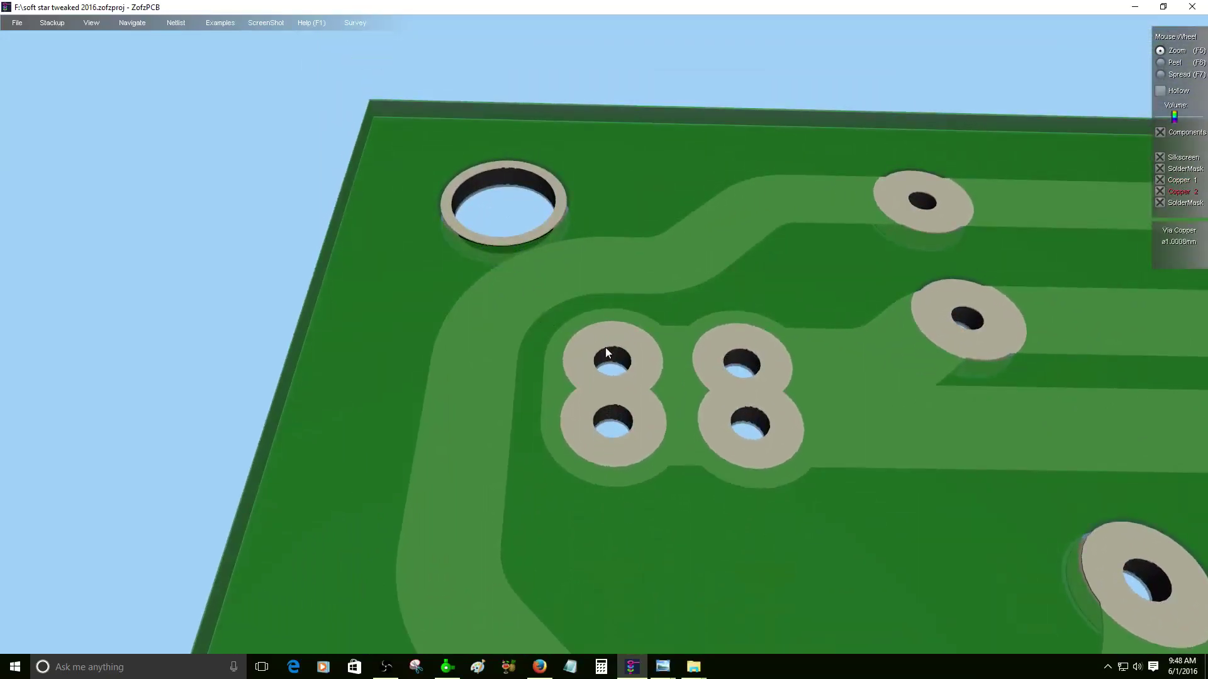
double_click(605, 348)
scroll(693, 421, "down", 3)
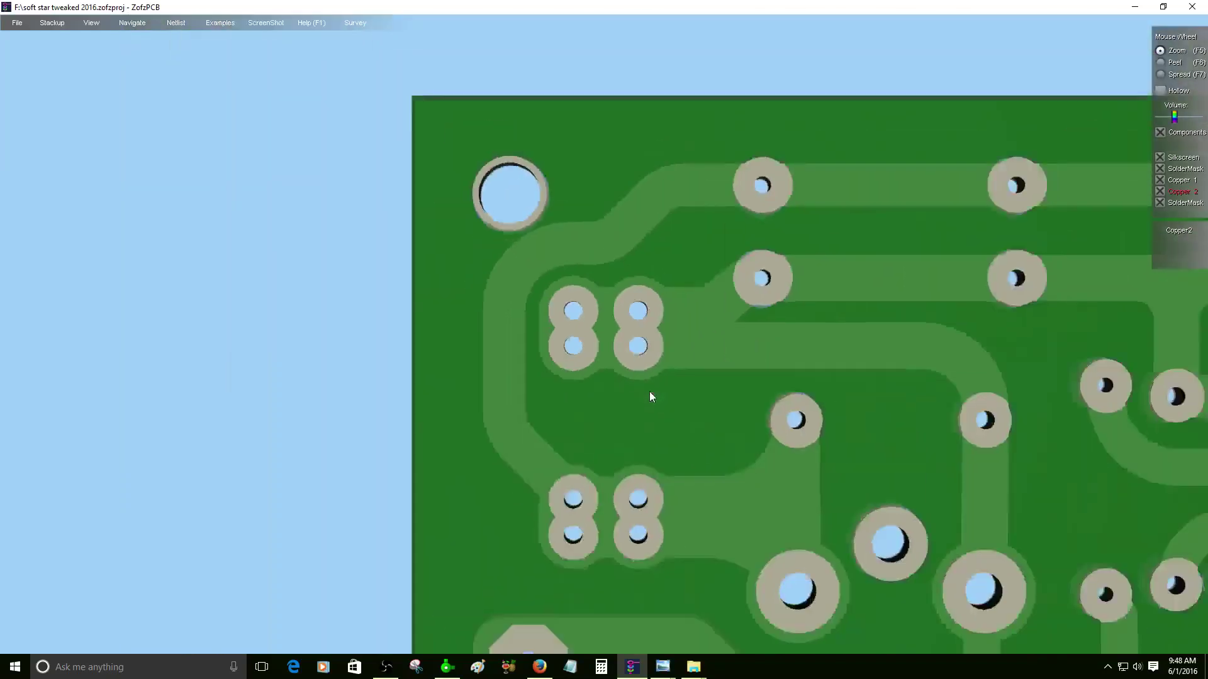
left_click_drag(590, 395, 574, 440)
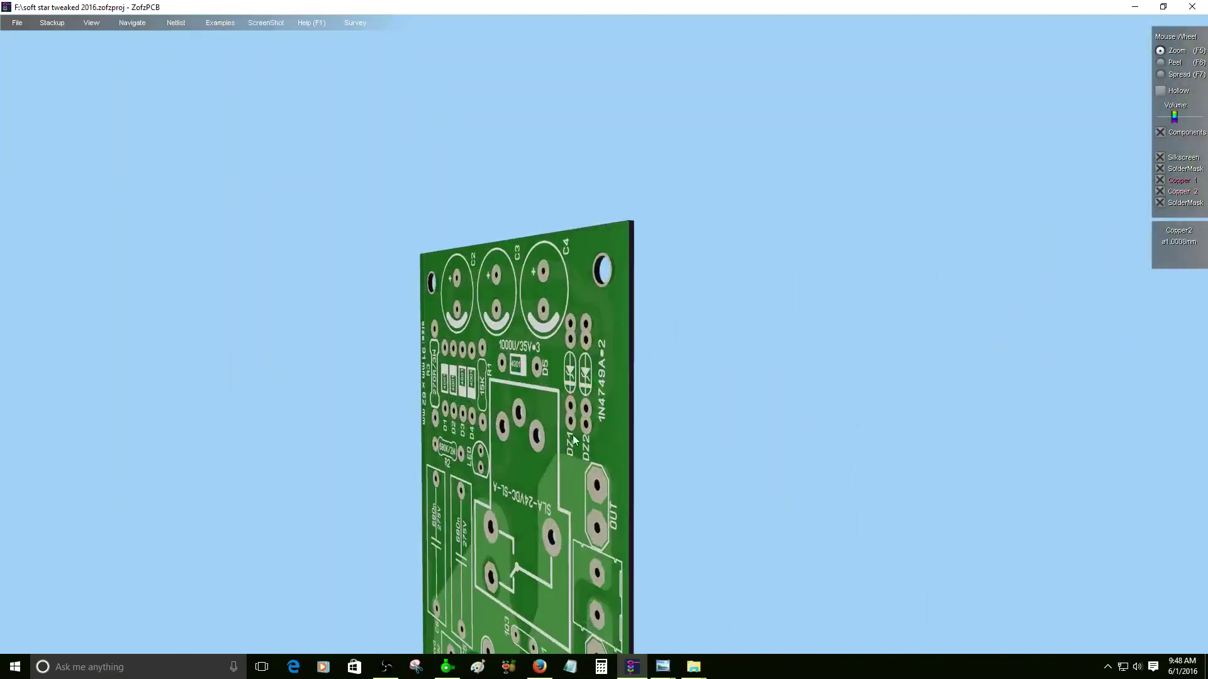
- Inspect close-ups of the pads near DZ1, R2 and R3, then zoom out to the whole board
double_click(574, 440)
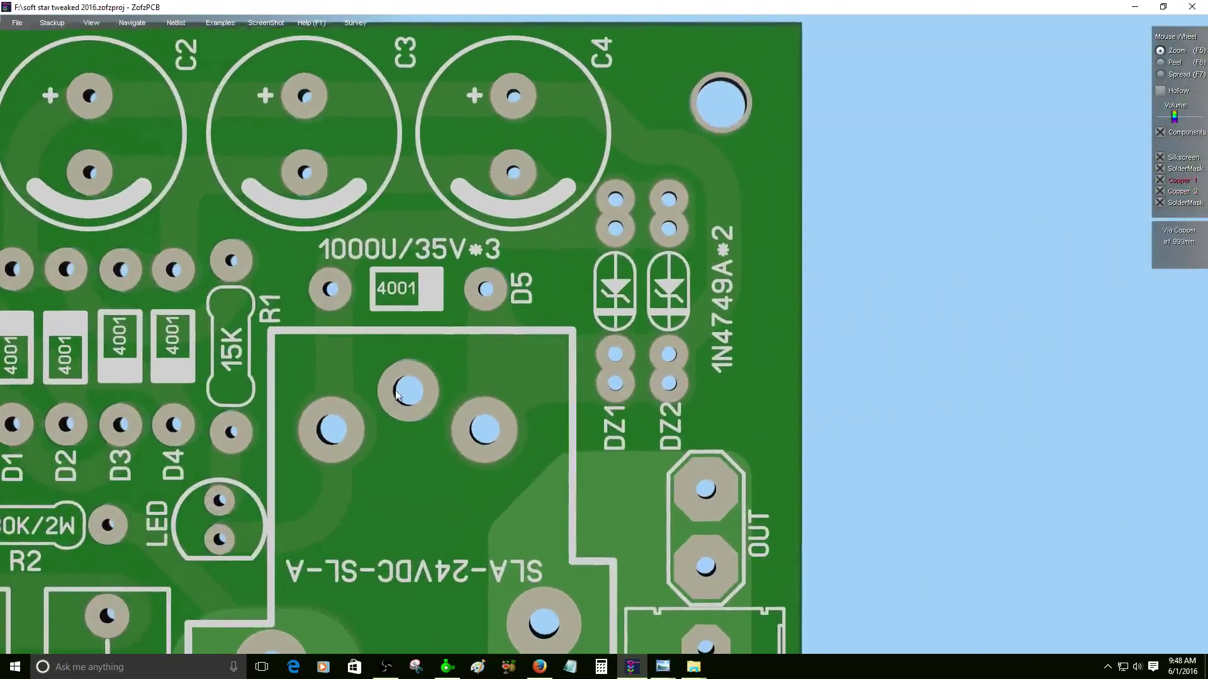
double_click(397, 393)
scroll(407, 374, "down", 5)
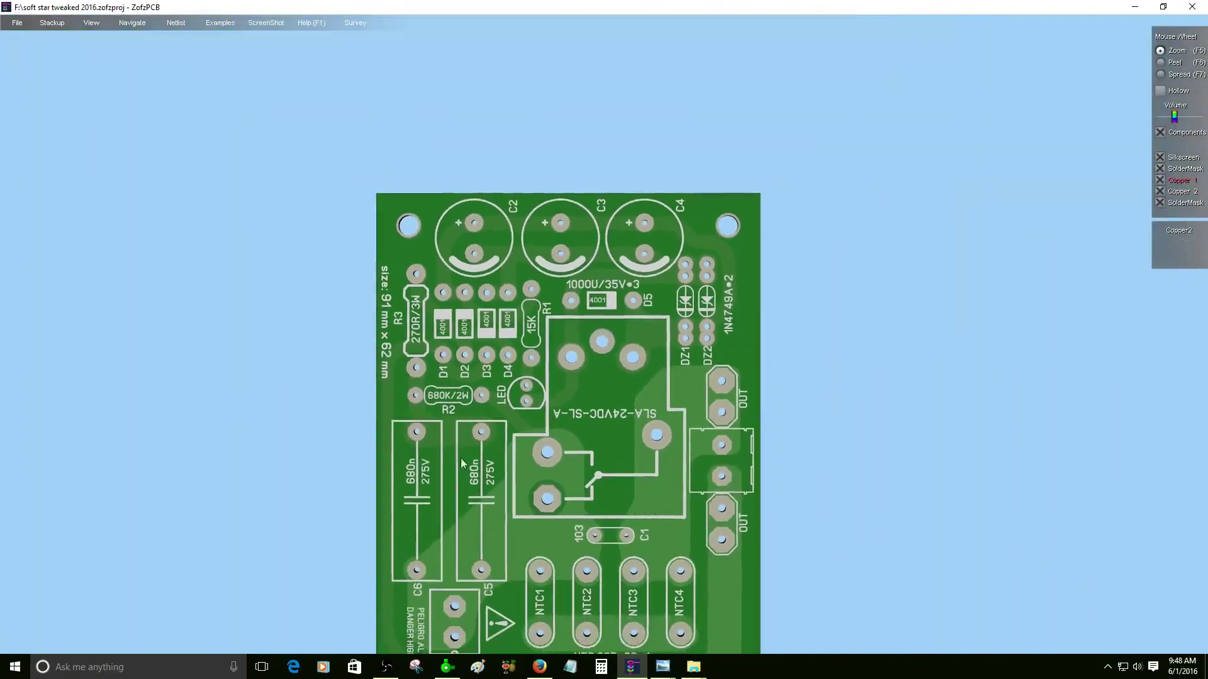
left_click_drag(461, 464, 310, 420)
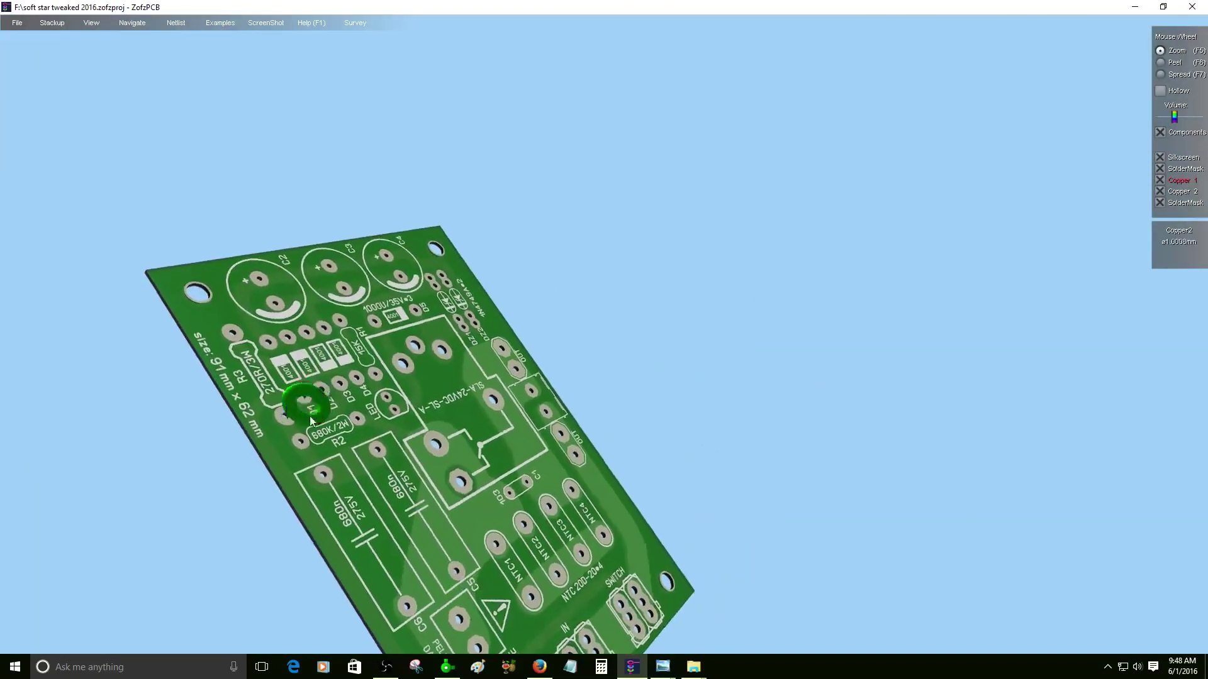
double_click(311, 421)
left_click_drag(667, 316, 657, 549)
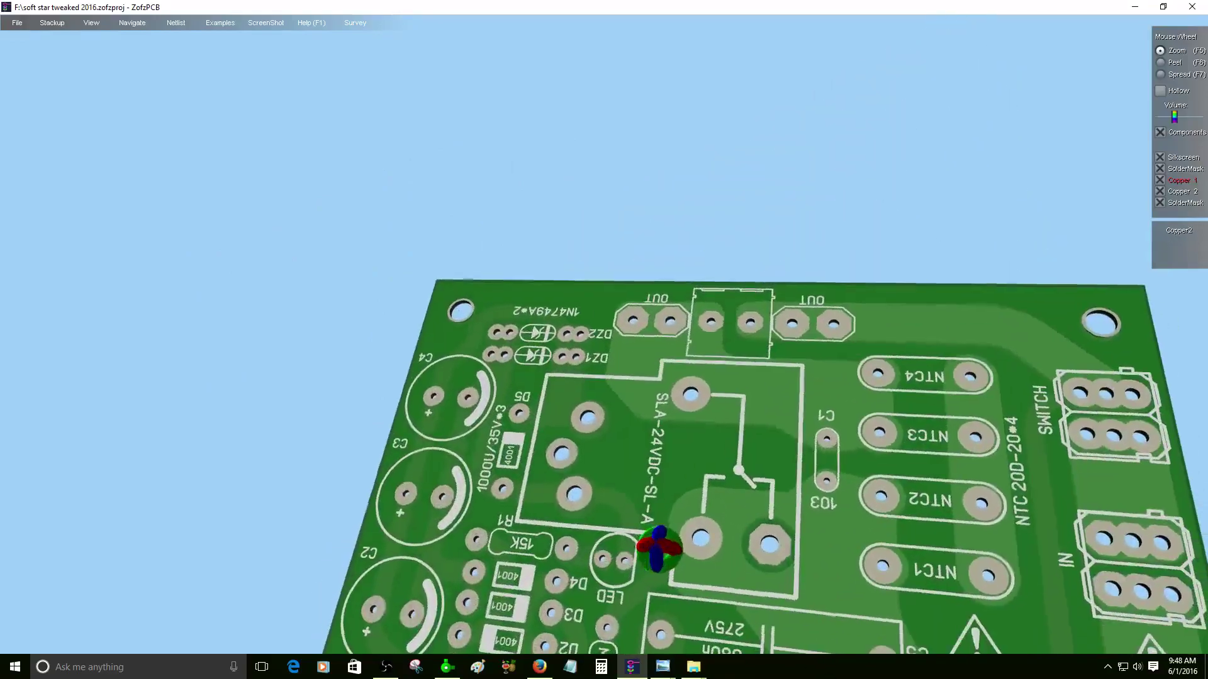
double_click(736, 580)
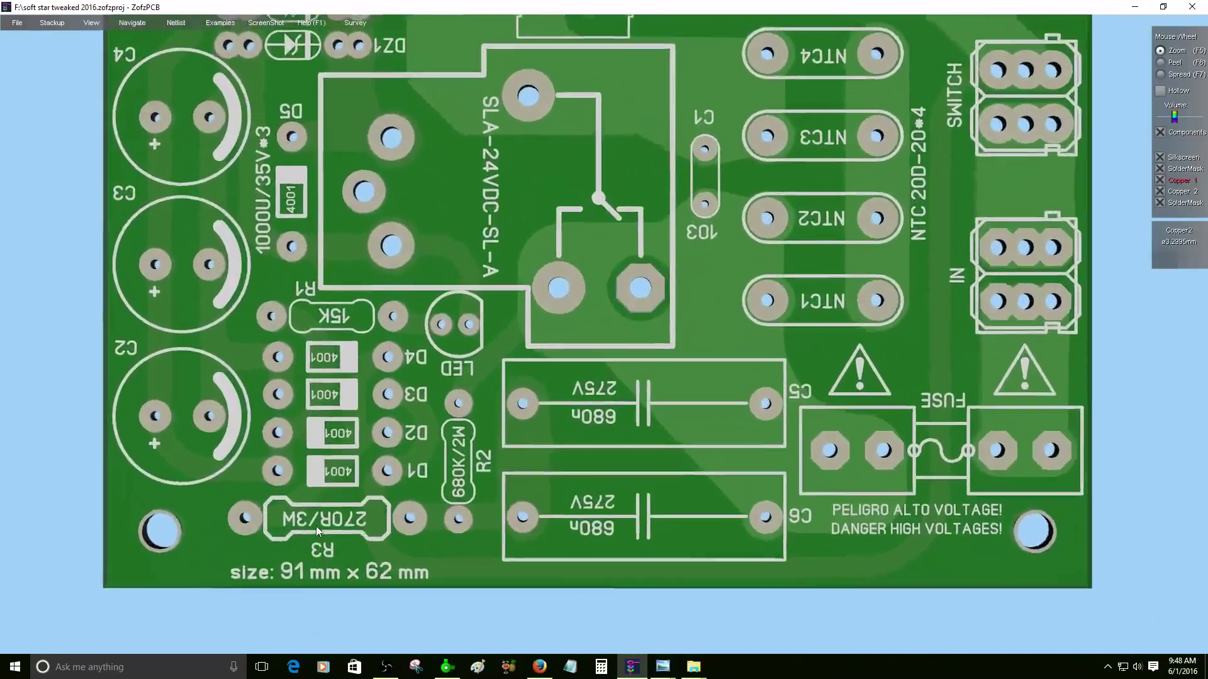
double_click(316, 526)
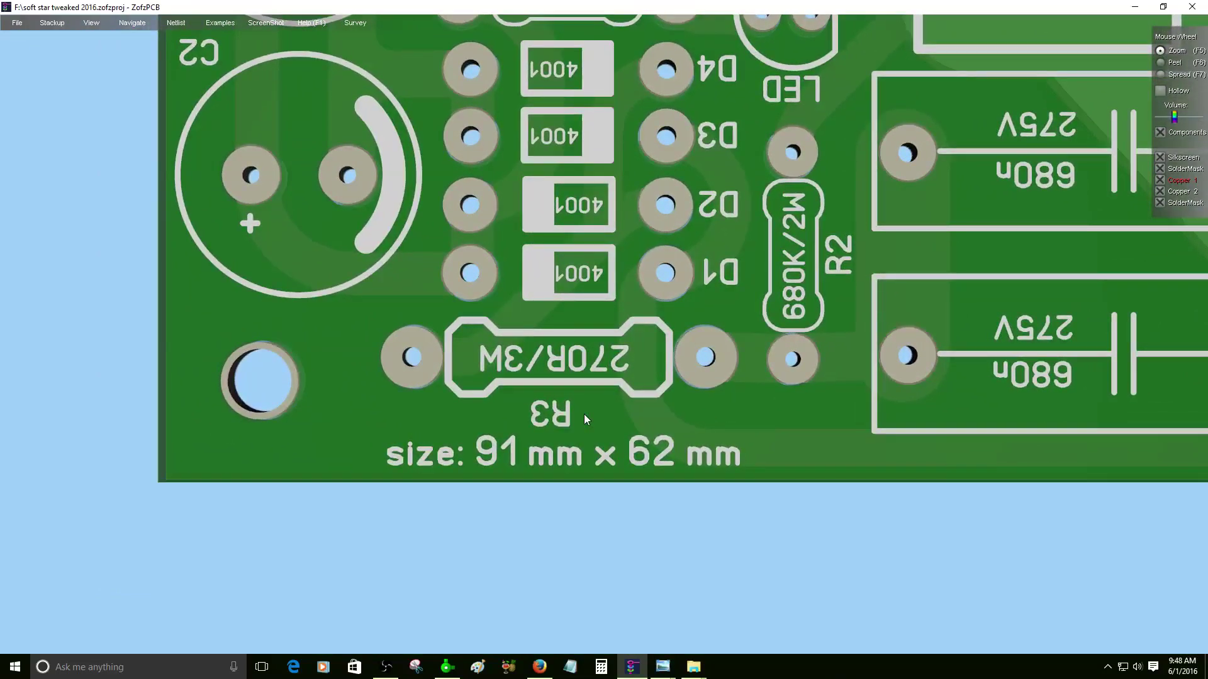
double_click(712, 339)
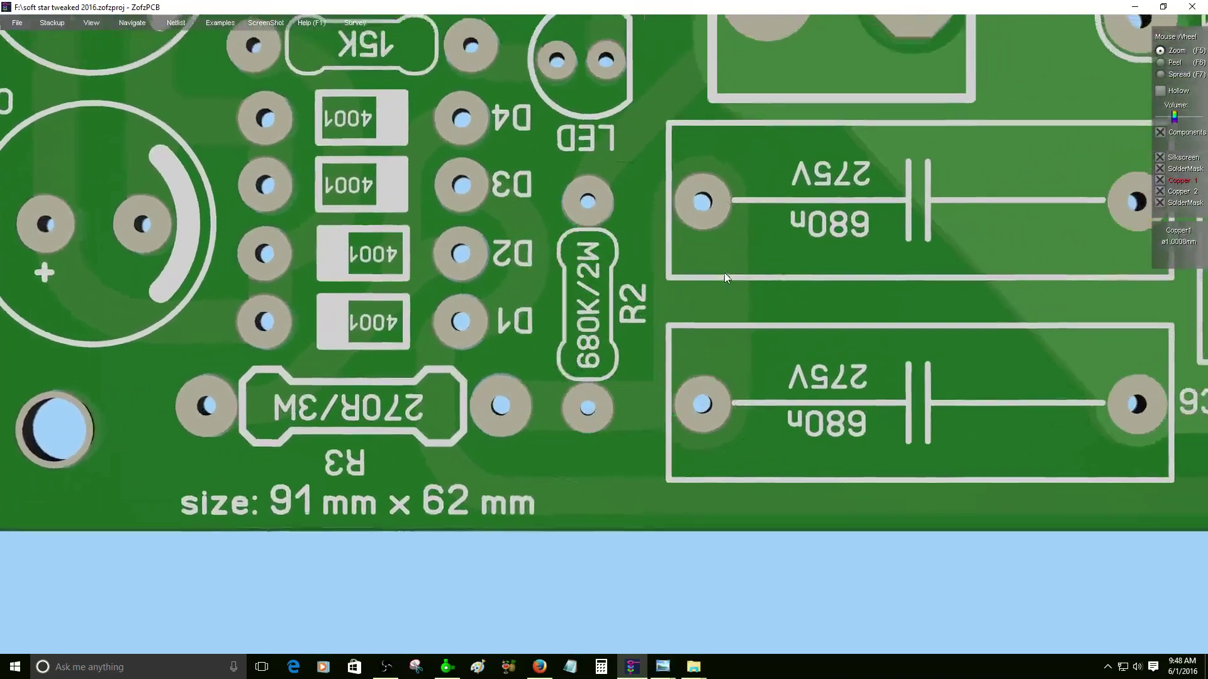
double_click(724, 273)
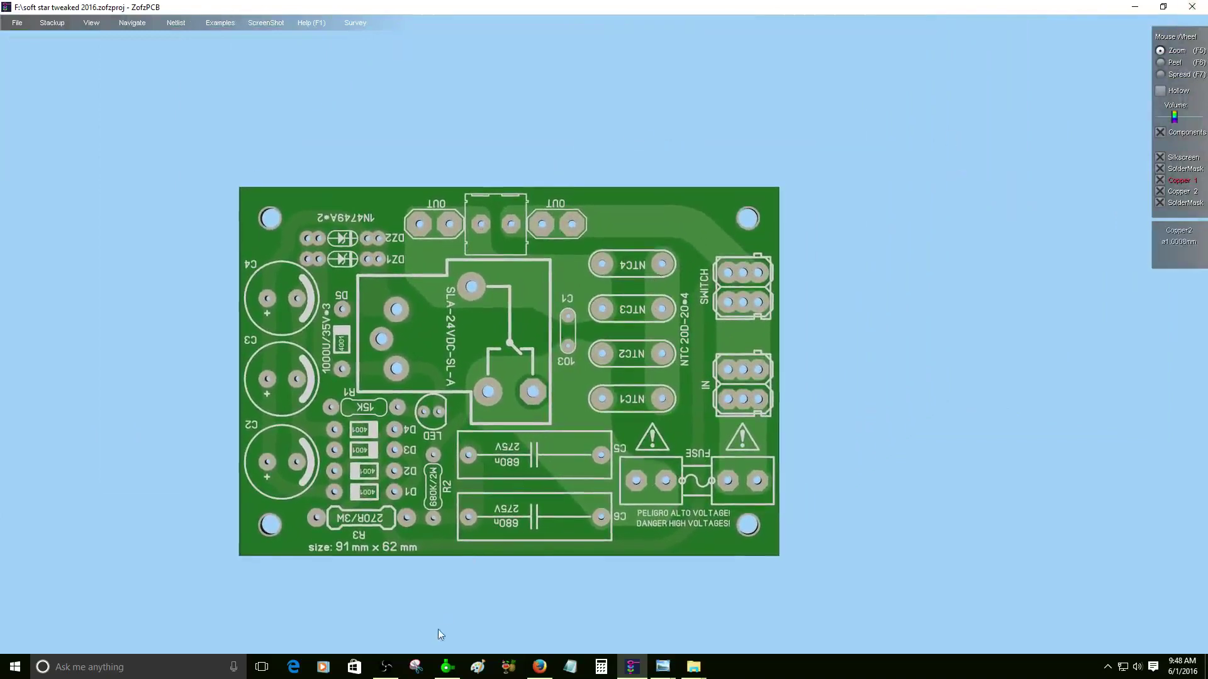
- Compare against the board design in Sprint-Layout
left_click(453, 671)
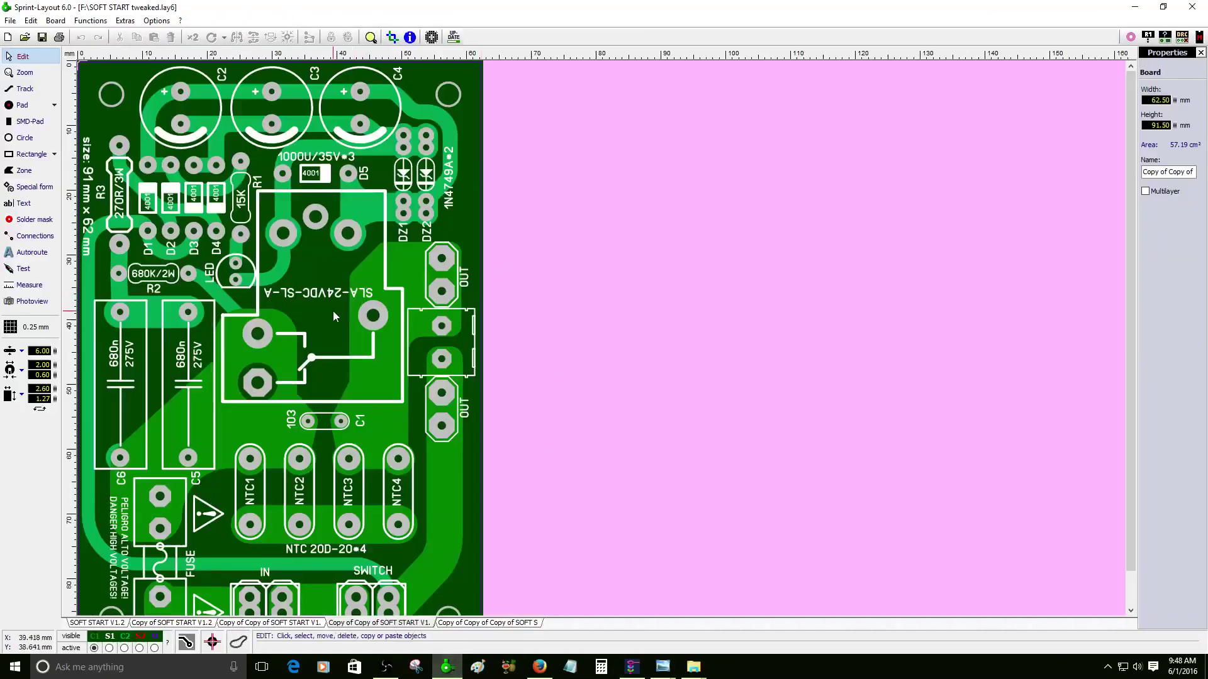
scroll(334, 310, "down", 3)
scroll(333, 311, "up", 3)
- Return to the ZofzPCB 3D board view and bring up the screenshot options menu
left_click(632, 668)
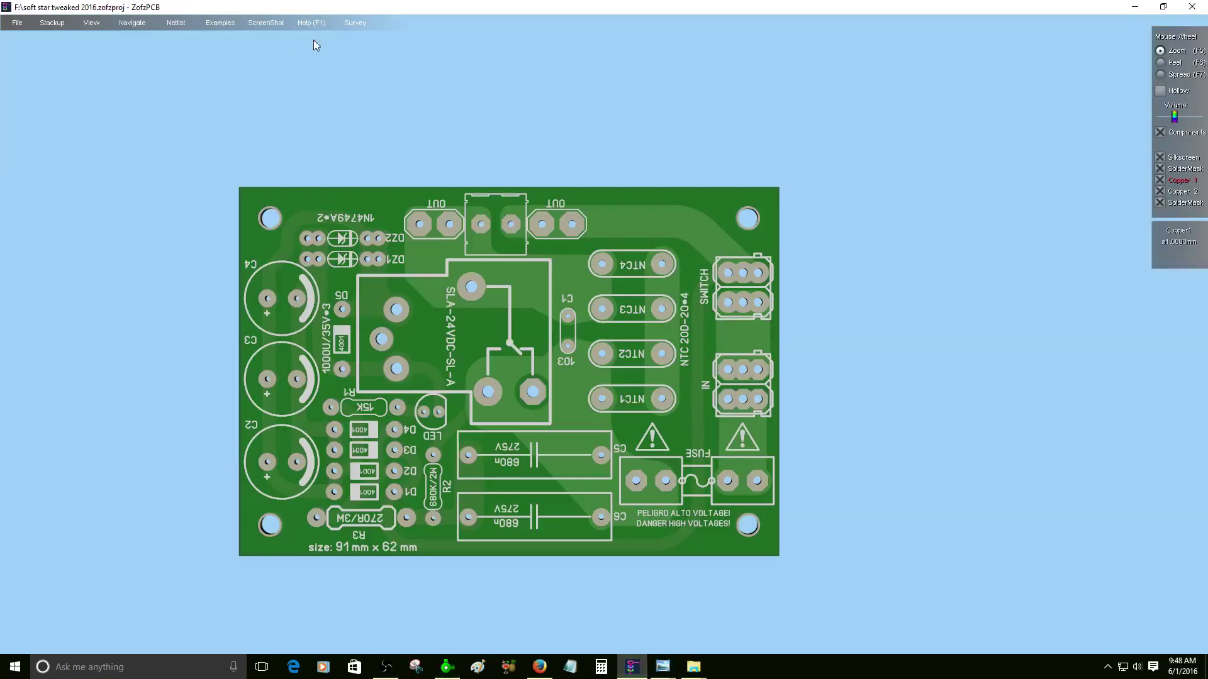
left_click(264, 23)
mouse_move(311, 23)
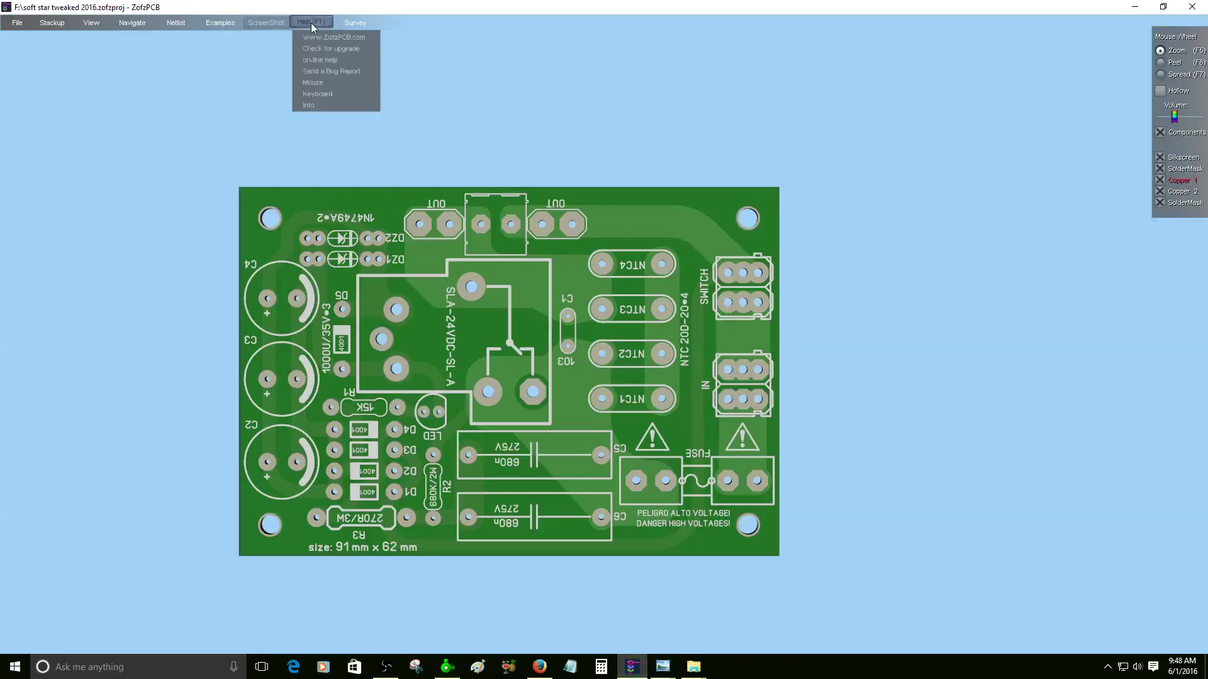